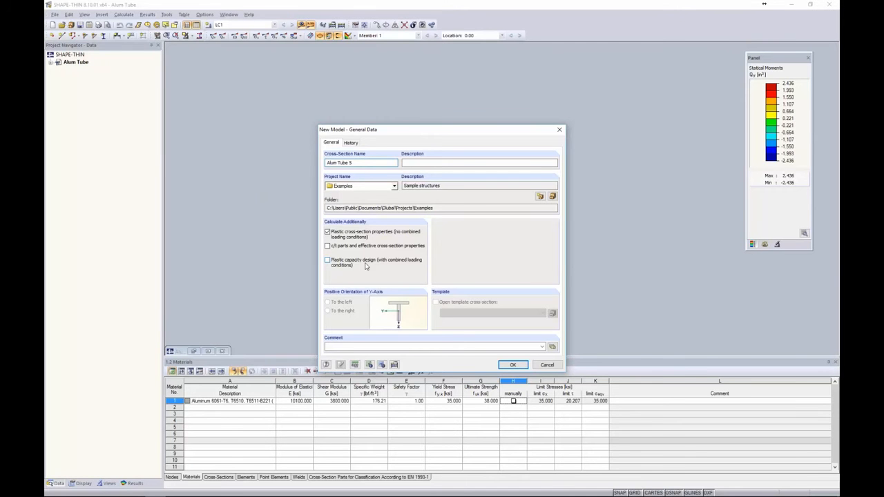
Create the Alum Tube 5 model in the Examples project and set the DXF template's length unit to inches.
{"action": "left_click", "coordinate": [509, 366]}
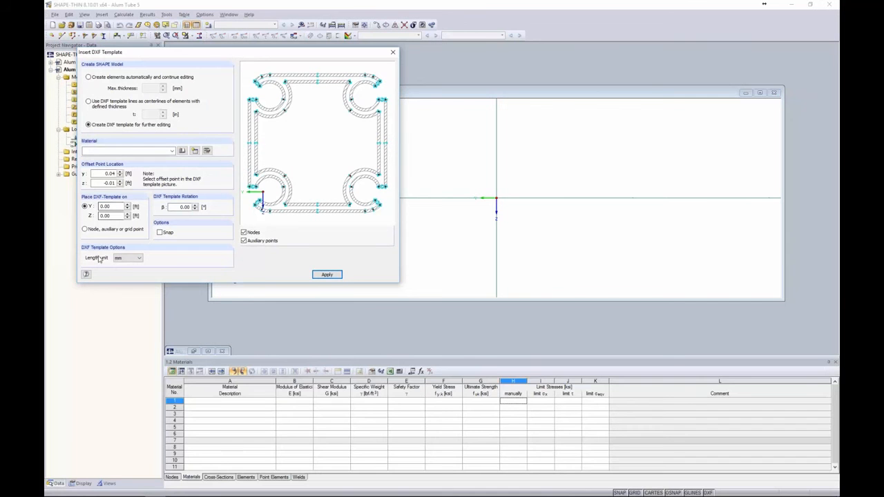
{"action": "left_click", "coordinate": [135, 258]}
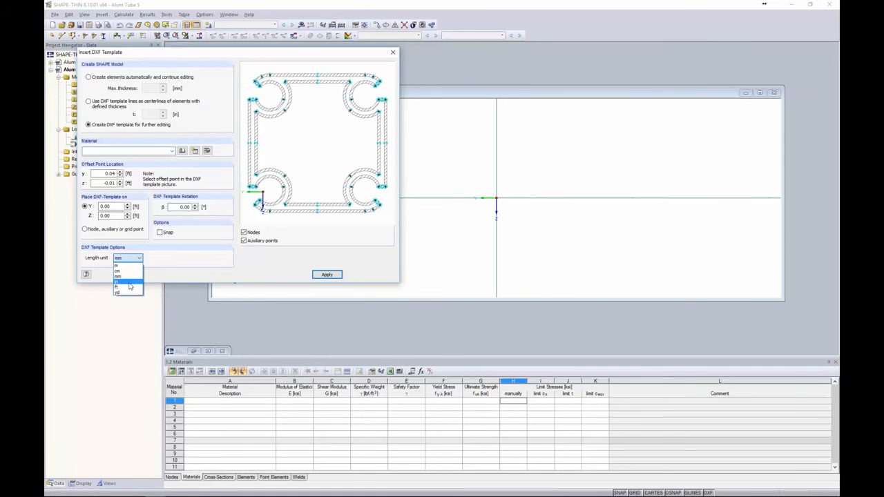
{"action": "left_click", "coordinate": [128, 282]}
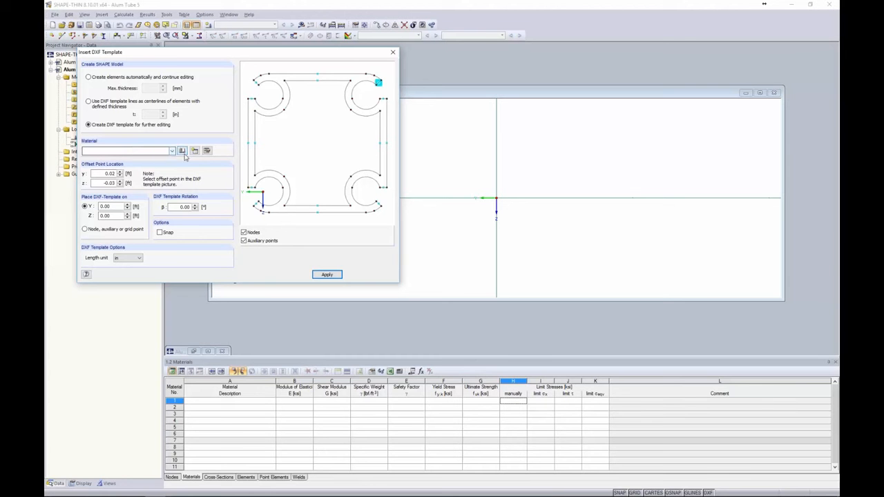
Assign Aluminum 6061-T6, T6510, T6511-B221 (Extrusion), Note 1 per ADM 2015 from the material library's USA favorites group.
{"action": "left_click", "coordinate": [183, 152]}
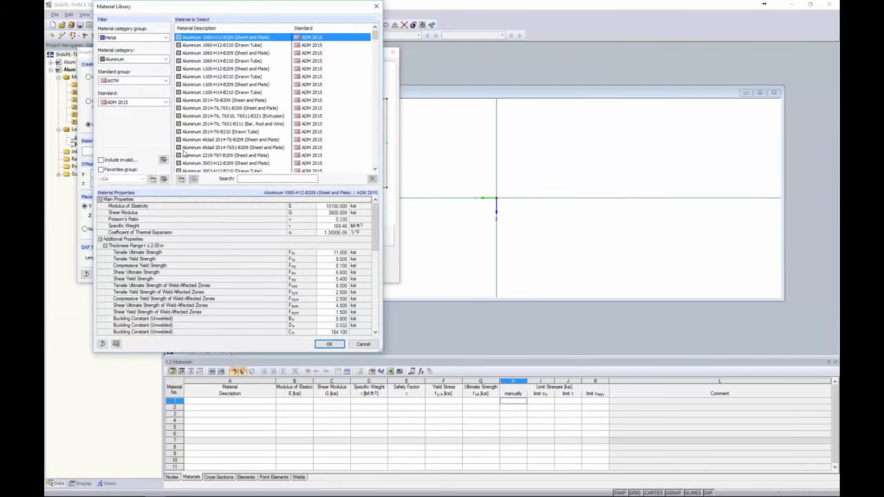
{"action": "left_click", "coordinate": [116, 39]}
{"action": "left_click", "coordinate": [118, 60]}
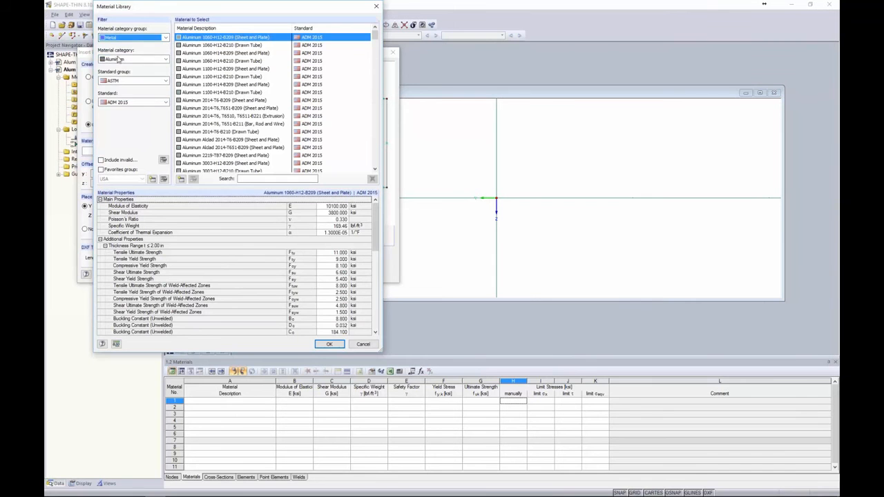
{"action": "left_click", "coordinate": [128, 81]}
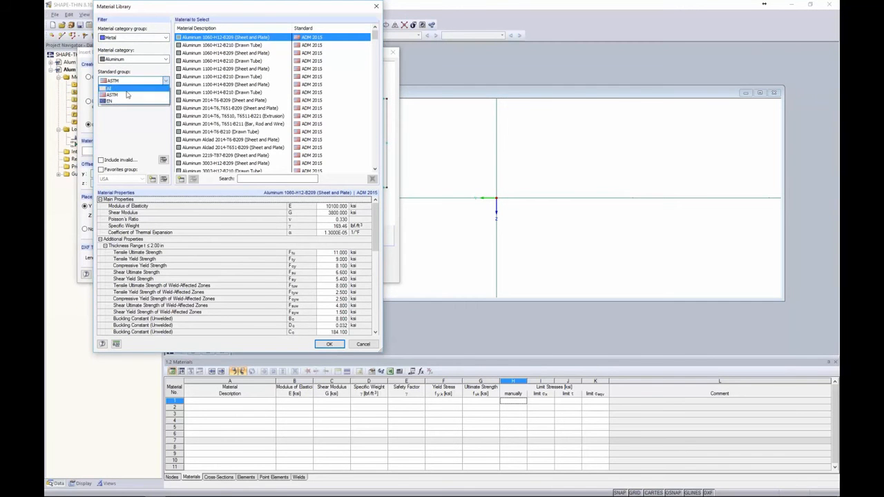
{"action": "left_click", "coordinate": [127, 95]}
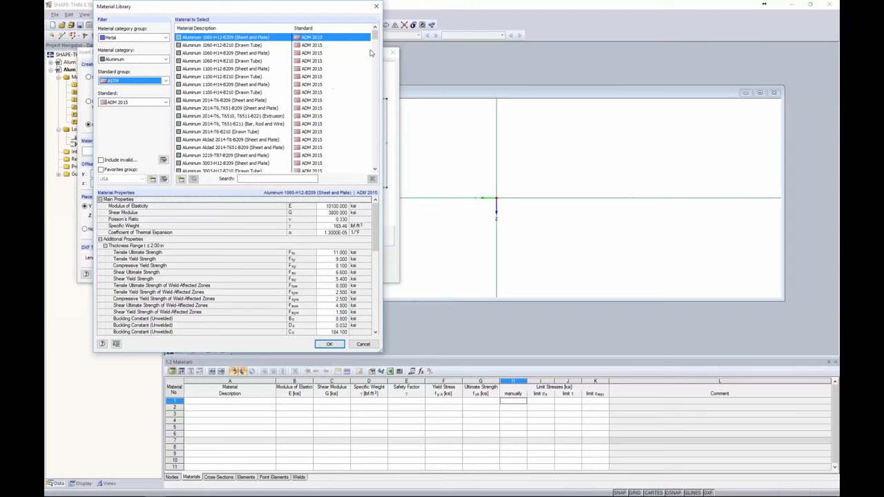
{"action": "left_click_drag", "start_coordinate": [375, 35], "coordinate": [372, 164]}
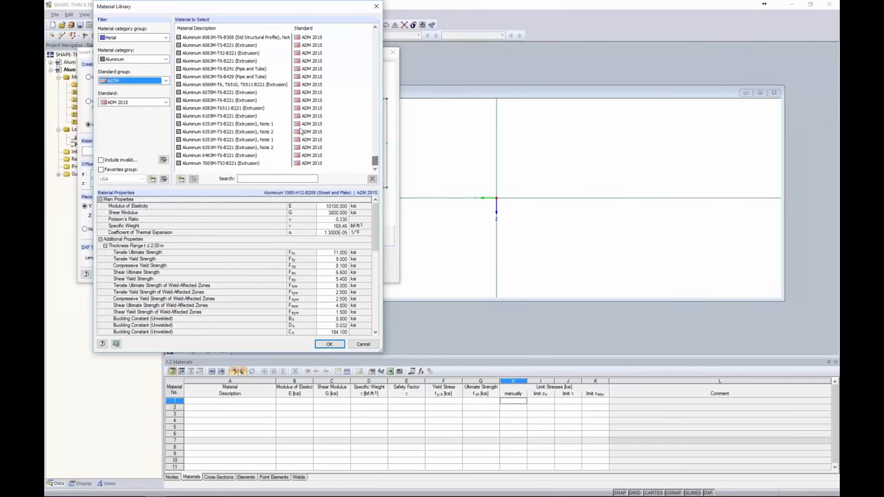
{"action": "left_click", "coordinate": [102, 170]}
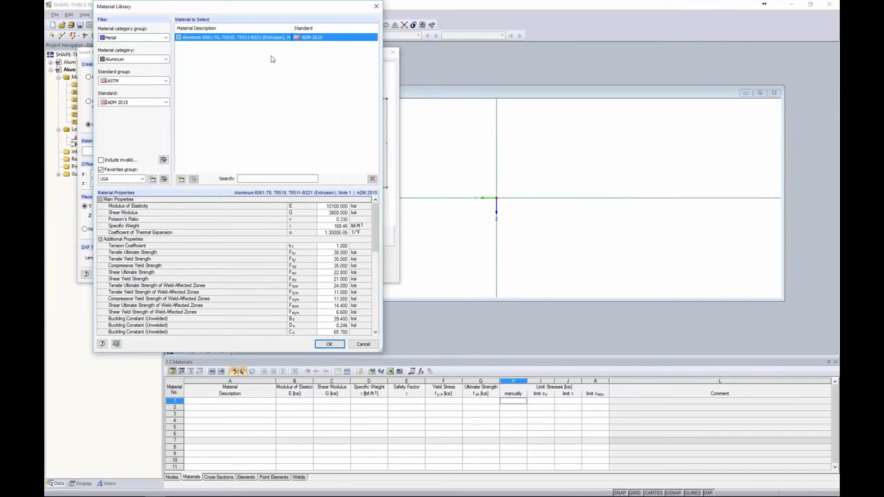
{"action": "left_click_drag", "start_coordinate": [378, 209], "coordinate": [367, 293]}
{"action": "scroll", "coordinate": [331, 304], "scroll_direction": "up", "scroll_amount": 8}
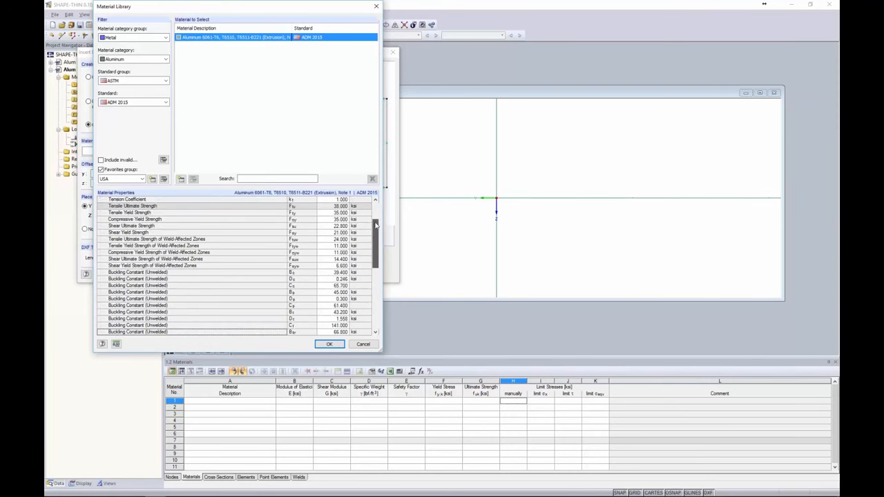
{"action": "left_click", "coordinate": [327, 344]}
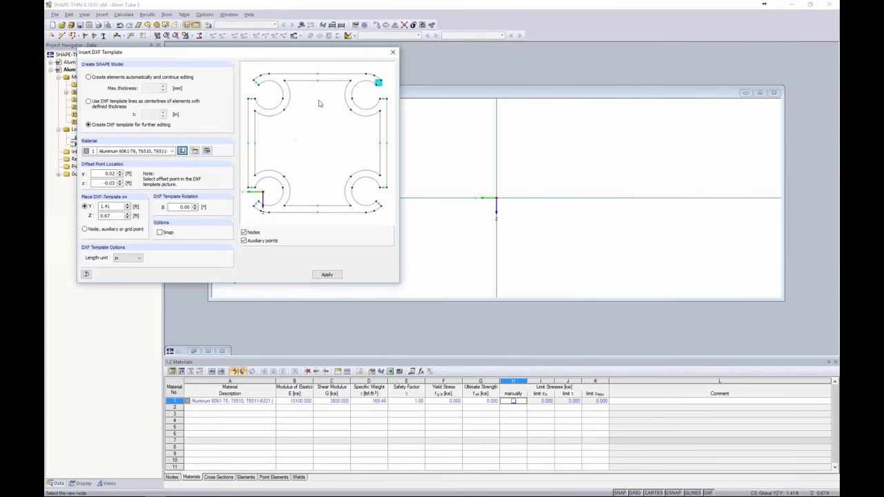
Place the DXF template at Y 0.00, Z 0.00 using the midpoint of its top edge as offset point, and maximize the model window.
{"action": "left_click", "coordinate": [317, 78]}
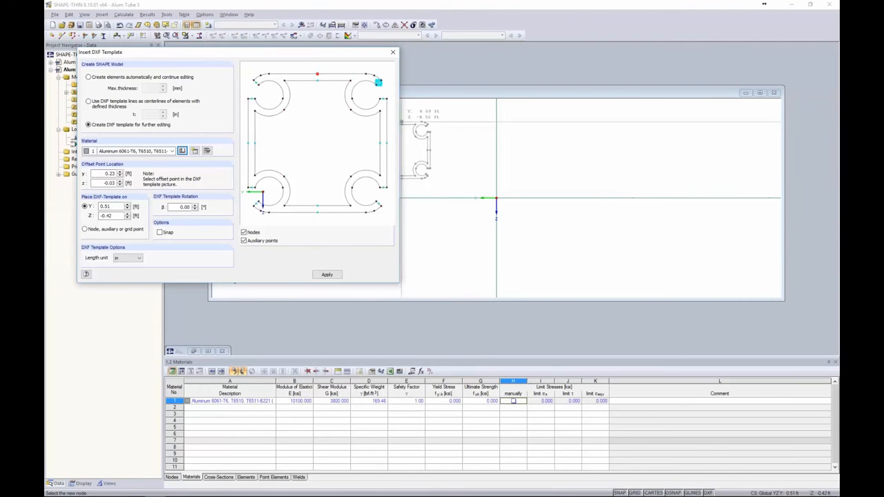
{"action": "left_click", "coordinate": [495, 199]}
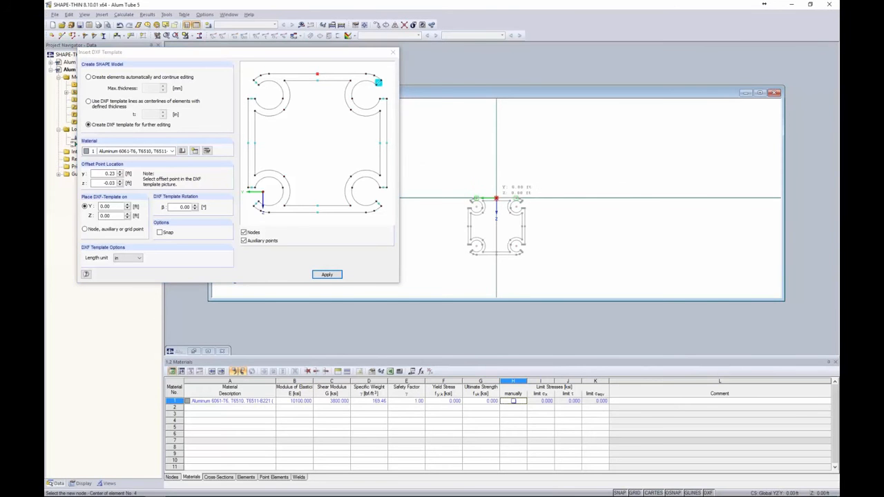
{"action": "key", "text": "Escape"}
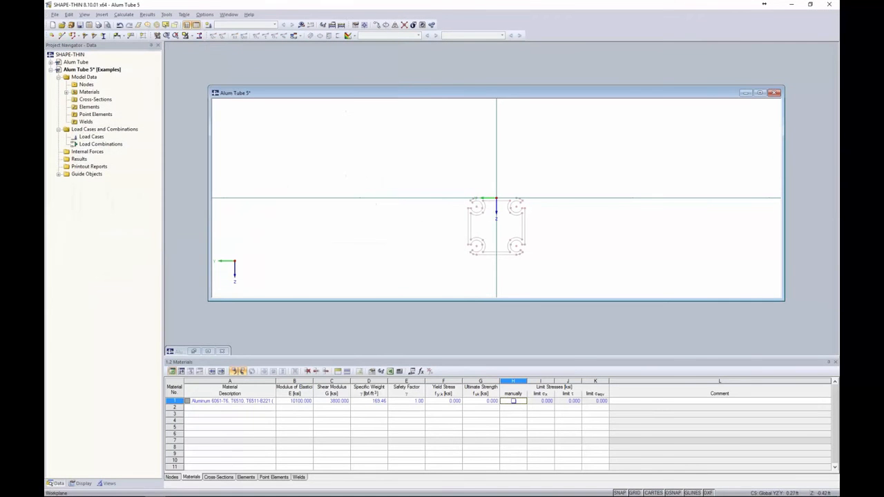
{"action": "double_click", "coordinate": [462, 94]}
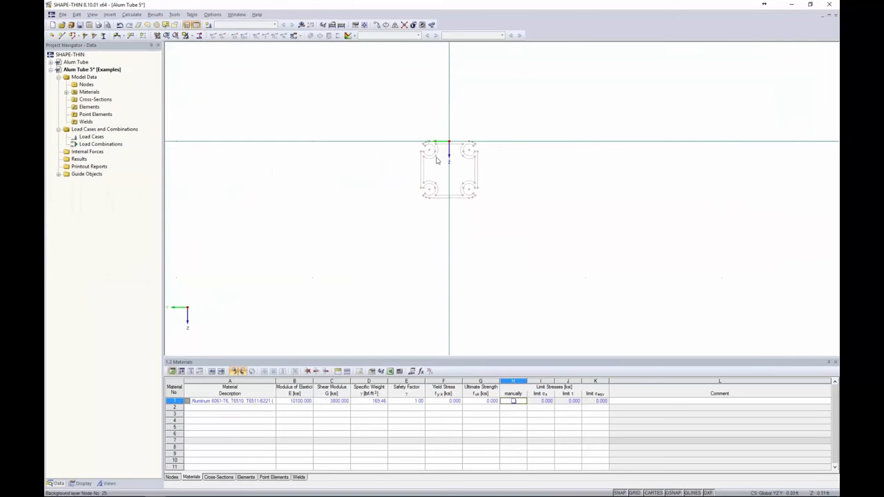
Examine the imported tube outline, especially the curved walls around the upper circular corner slots.
{"action": "scroll", "coordinate": [448, 150], "scroll_direction": "up", "scroll_amount": 2}
{"action": "scroll", "coordinate": [448, 150], "scroll_direction": "up", "scroll_amount": 2}
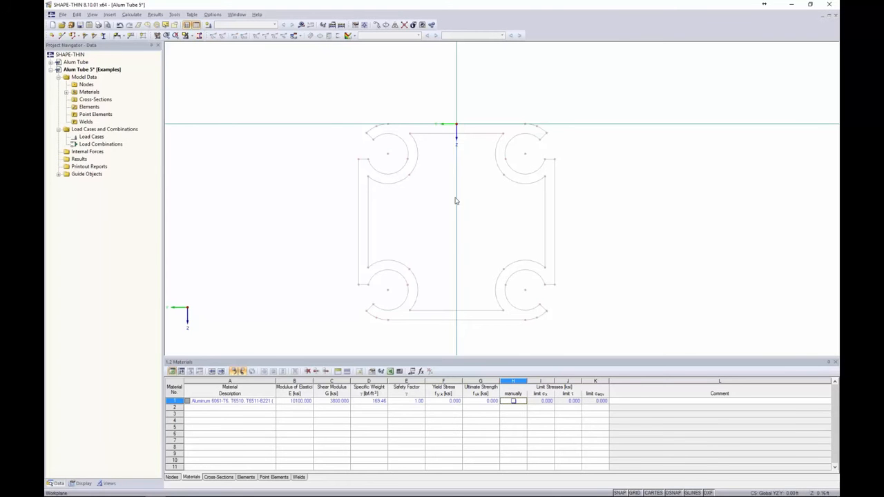
{"action": "middle_click_drag", "start_coordinate": [456, 200], "coordinate": [449, 187]}
{"action": "scroll", "coordinate": [395, 173], "scroll_direction": "up", "scroll_amount": 4}
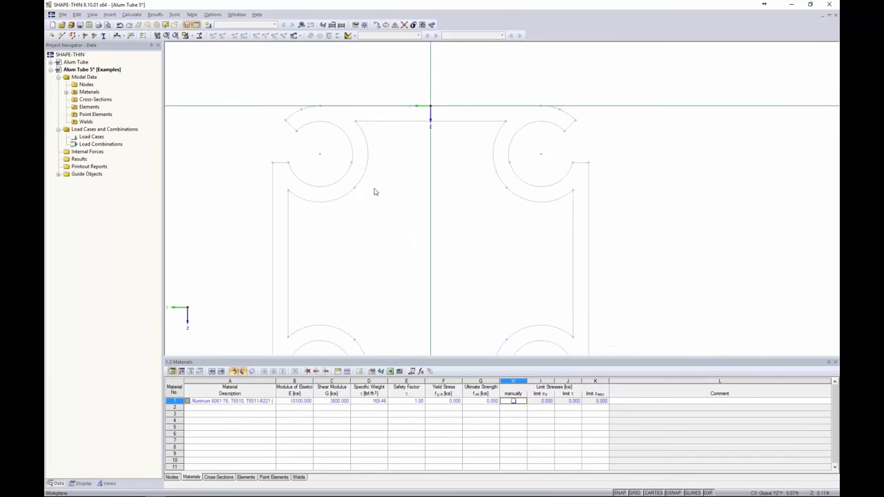
{"action": "scroll", "coordinate": [375, 191], "scroll_direction": "up", "scroll_amount": 2}
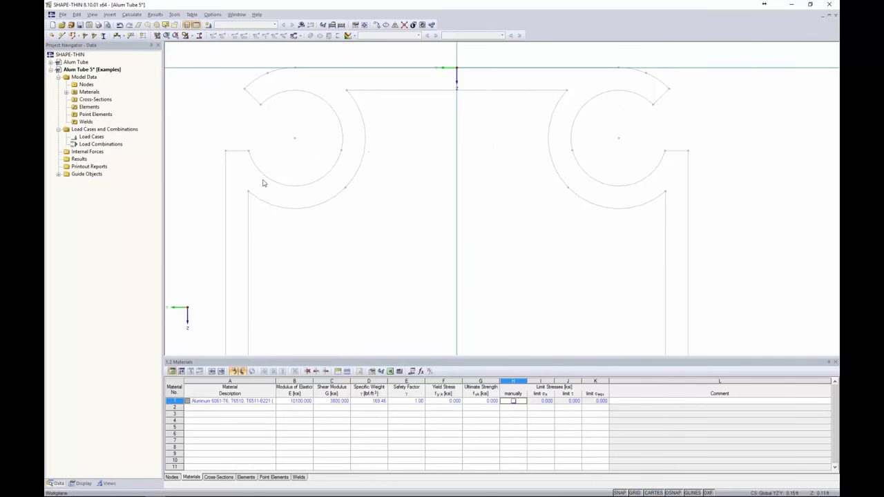
{"action": "scroll", "coordinate": [241, 176], "scroll_direction": "down", "scroll_amount": 2}
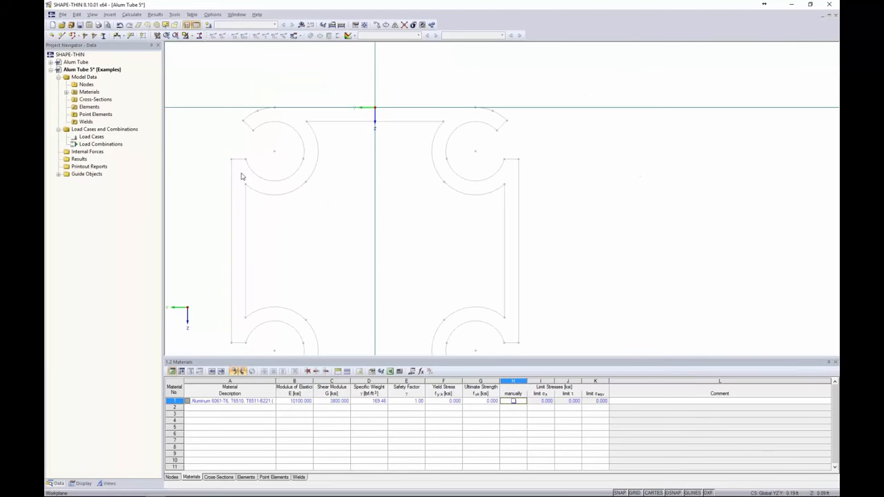
{"action": "scroll", "coordinate": [312, 166], "scroll_direction": "up", "scroll_amount": 2}
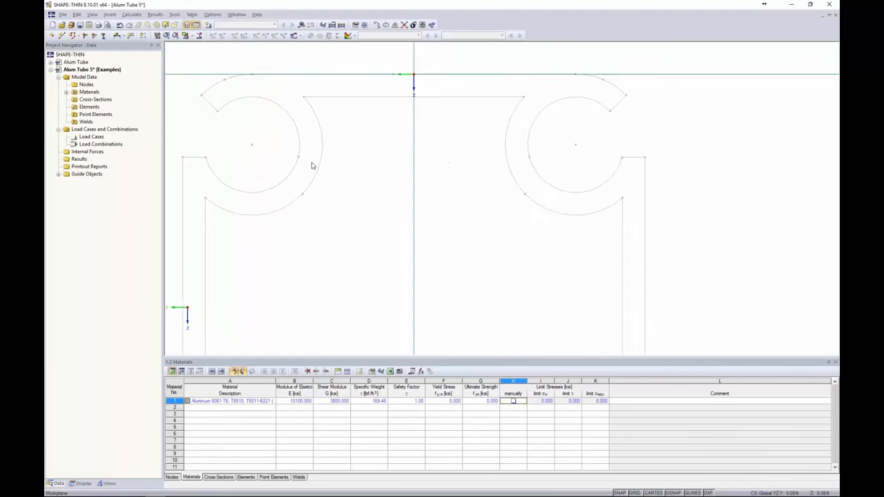
{"action": "scroll", "coordinate": [412, 182], "scroll_direction": "up", "scroll_amount": 1}
{"action": "middle_click_drag", "start_coordinate": [436, 191], "coordinate": [457, 203]}
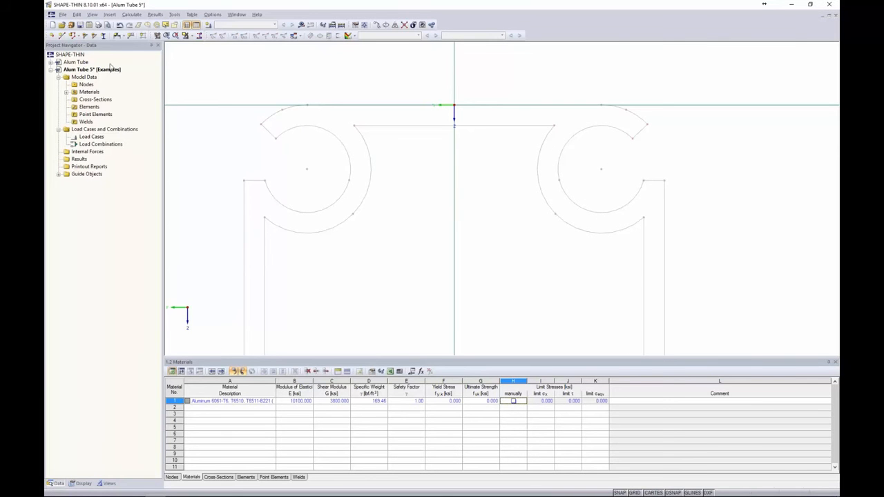
Draw a single-line element with 0.00 in thickness across the upper-left corner ring, from the inner arc's node perpendicular to the outer arc.
{"action": "left_click", "coordinate": [62, 35]}
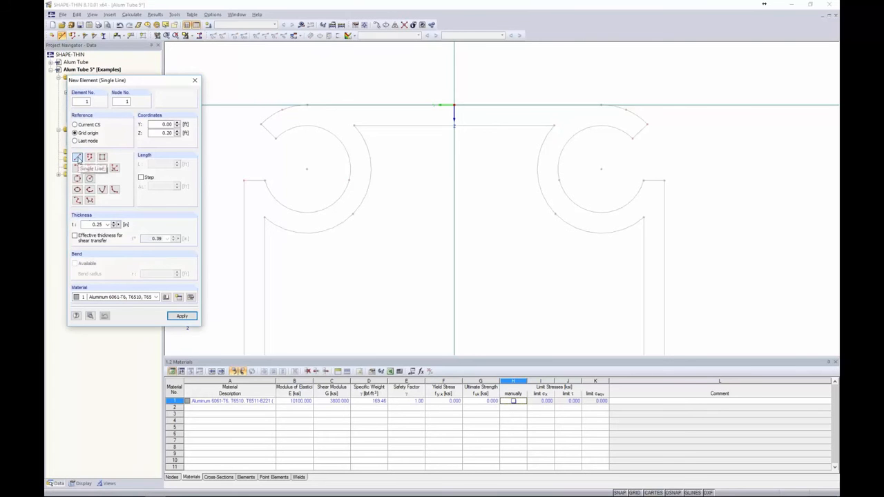
{"action": "double_click", "coordinate": [98, 225]}
{"action": "type", "text": "00"}
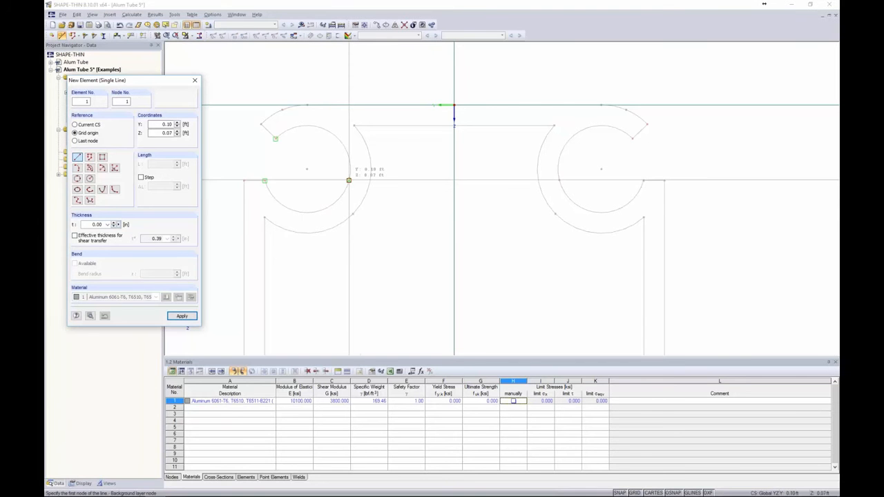
{"action": "left_click", "coordinate": [349, 180]}
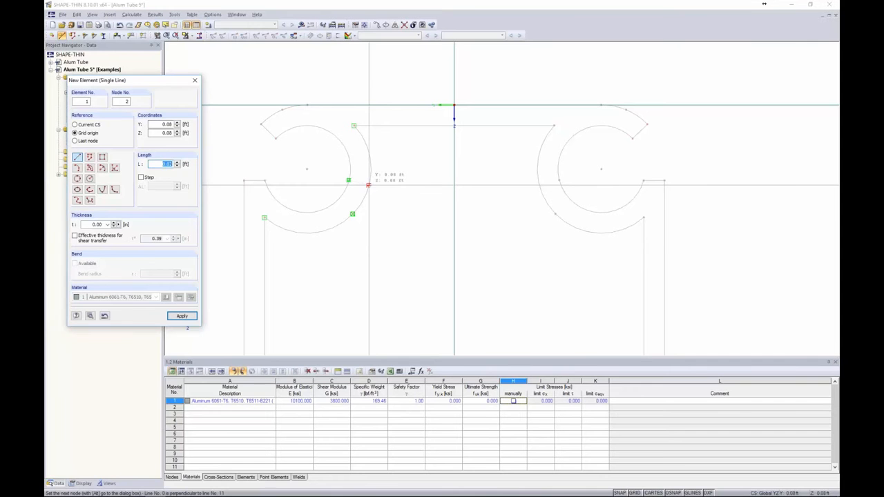
{"action": "left_click", "coordinate": [368, 185]}
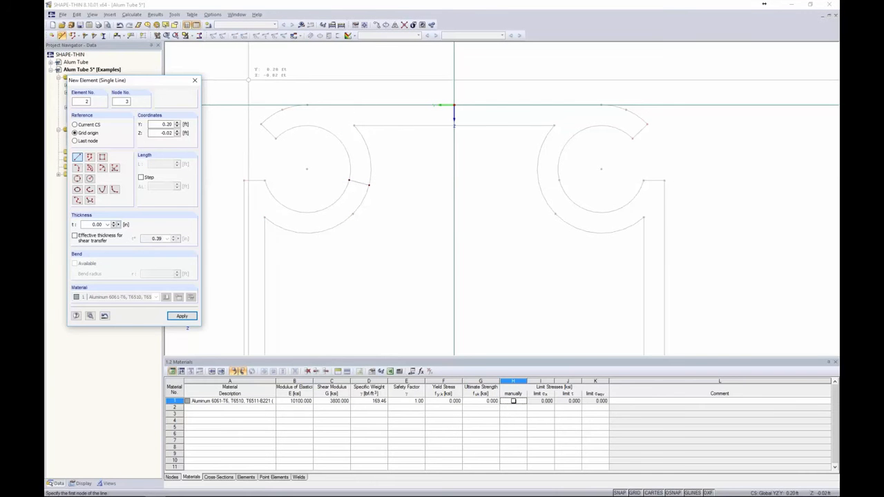
{"action": "key", "text": "Escape"}
Divide the short line across the corner ring with one intermediate node.
{"action": "scroll", "coordinate": [348, 183], "scroll_direction": "up", "scroll_amount": 2}
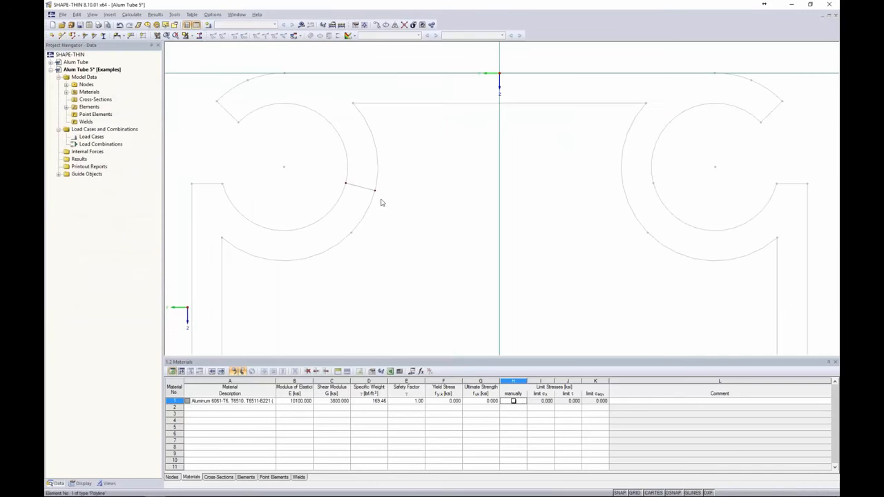
{"action": "right_click", "coordinate": [357, 185]}
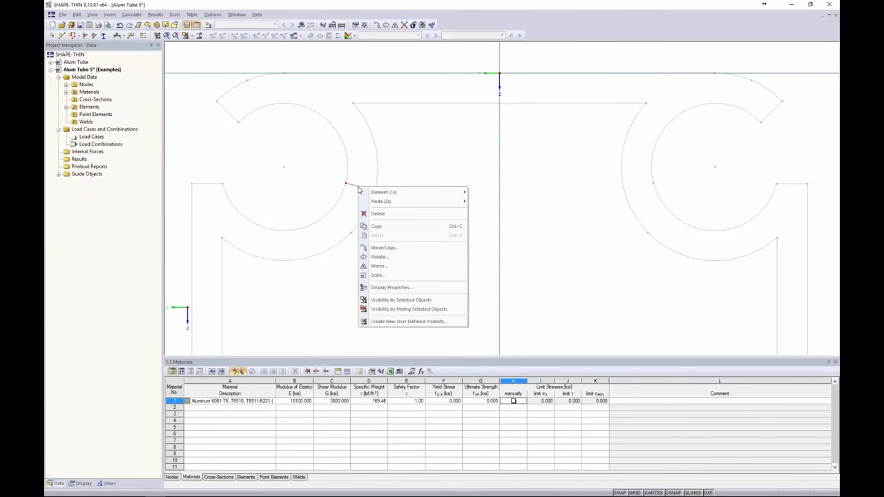
{"action": "mouse_move", "coordinate": [373, 194]}
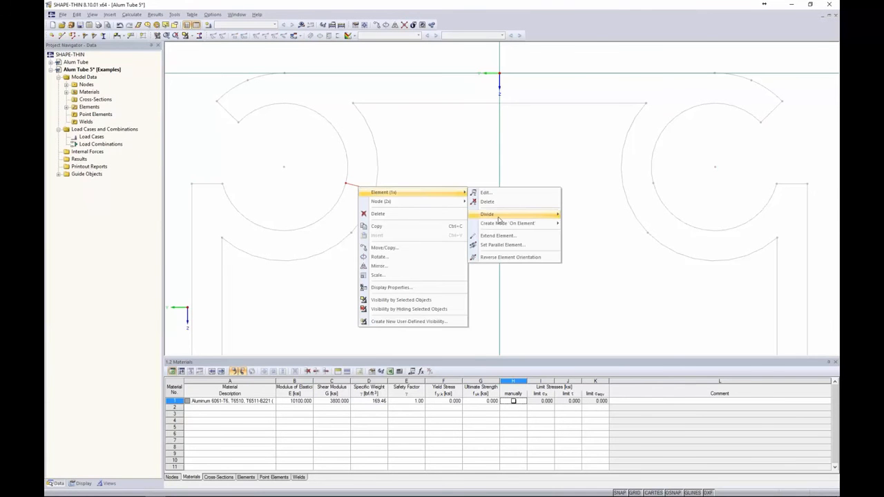
{"action": "mouse_move", "coordinate": [499, 218]}
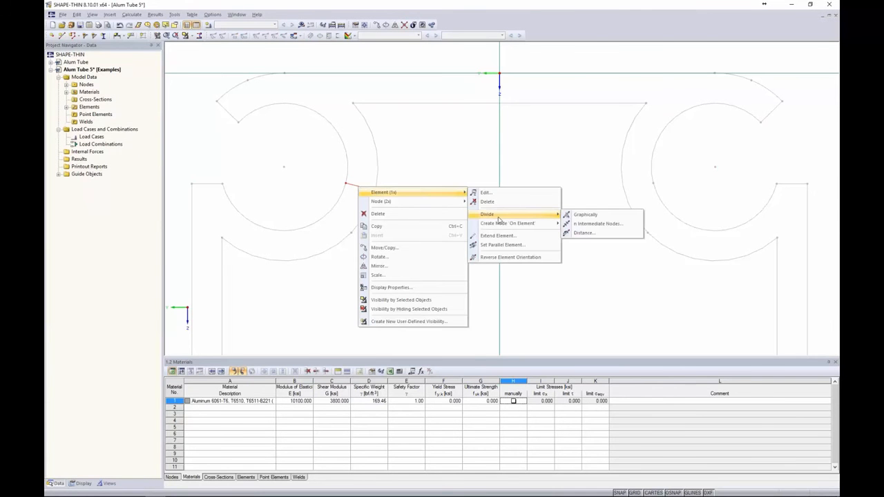
{"action": "left_click", "coordinate": [587, 226]}
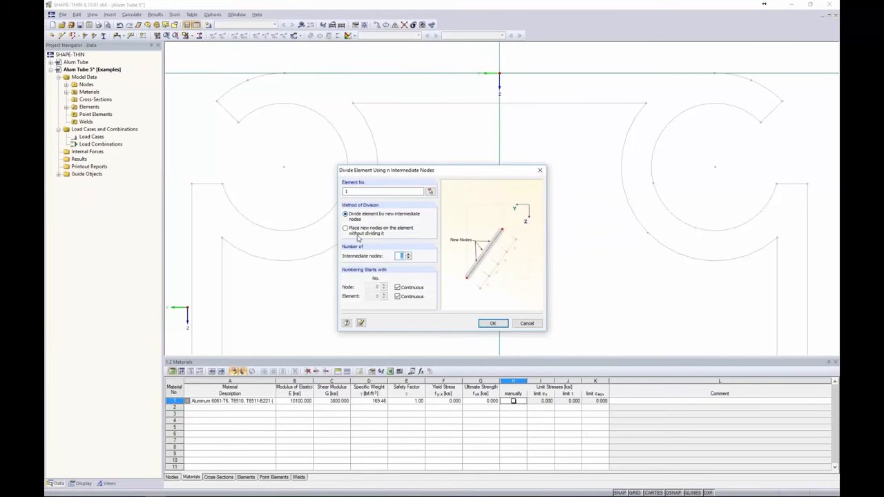
{"action": "left_click", "coordinate": [493, 323]}
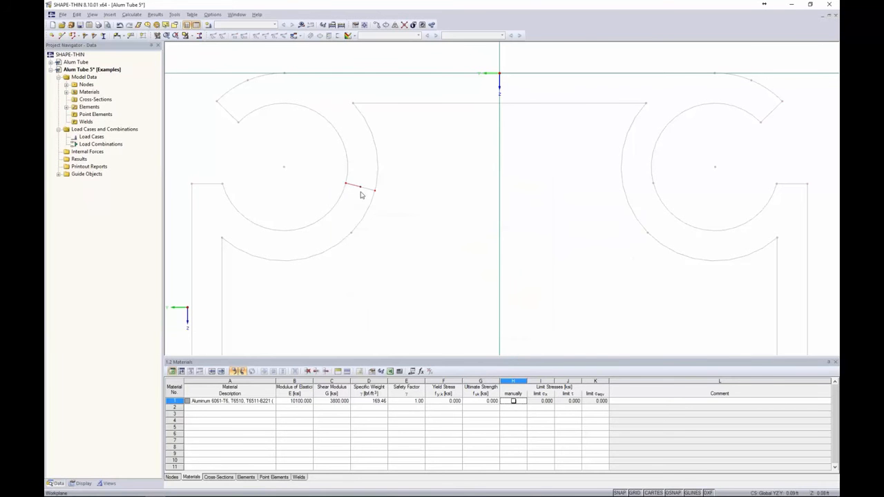
Delete both halves of the divided line and their end nodes, keeping only the node midway between the arcs.
{"action": "scroll", "coordinate": [361, 195], "scroll_direction": "up", "scroll_amount": 2}
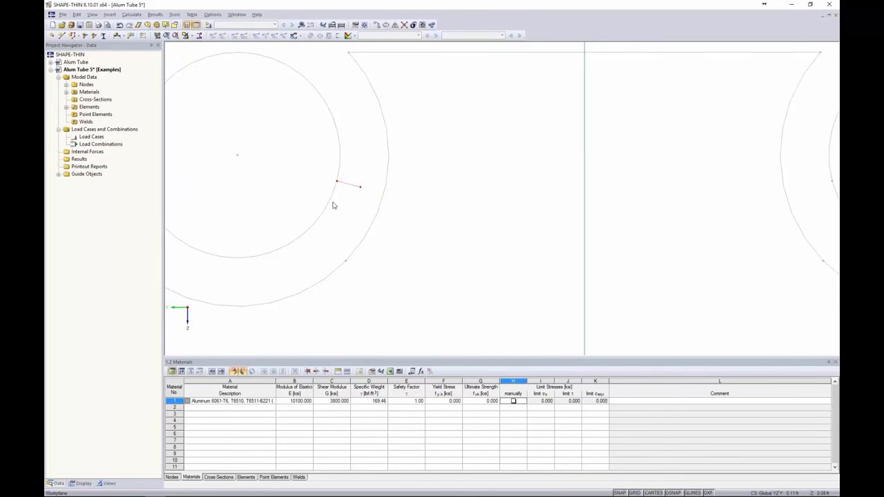
{"action": "left_click_drag", "start_coordinate": [349, 204], "coordinate": [325, 158]}
{"action": "key", "text": "Delete"}
{"action": "scroll", "coordinate": [360, 191], "scroll_direction": "down", "scroll_amount": 5}
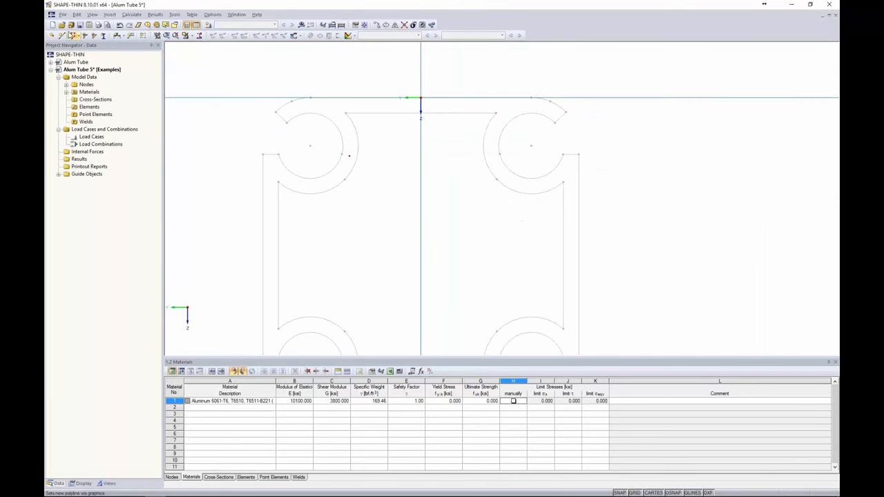
Set a center line between the inner and outer edges of the top wall using the DXF template operation.
{"action": "left_click", "coordinate": [76, 14]}
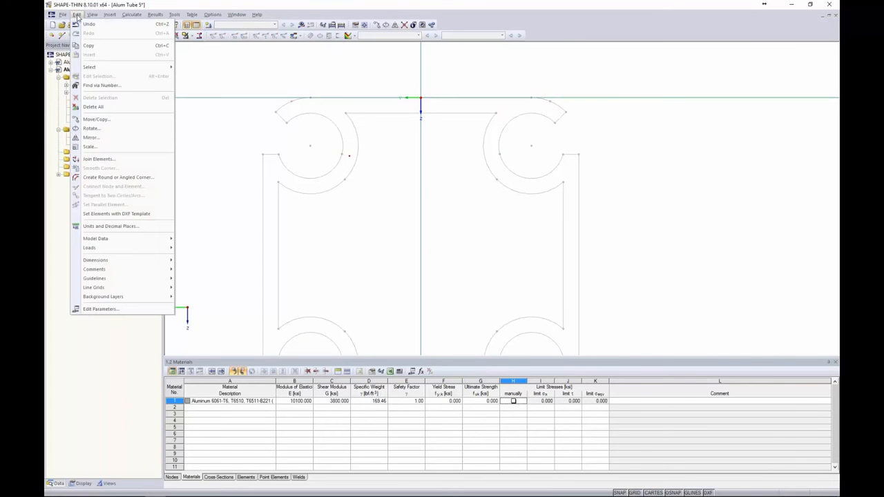
{"action": "left_click", "coordinate": [105, 216]}
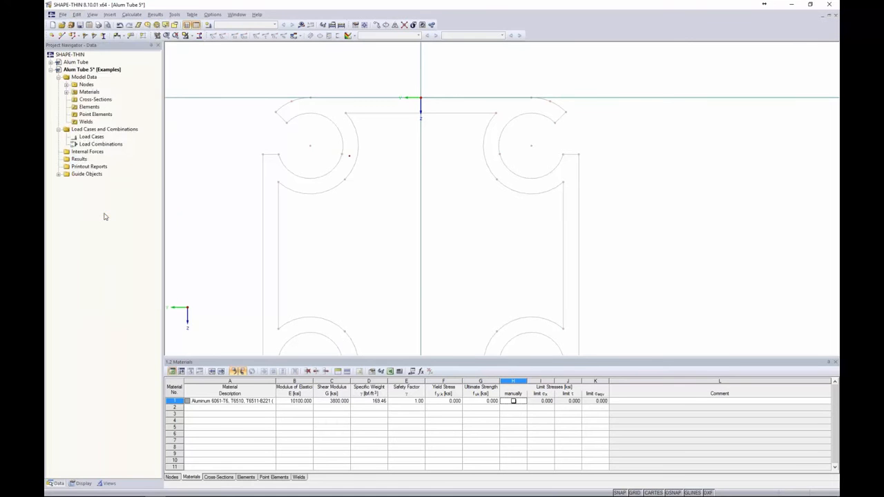
{"action": "left_click_drag", "start_coordinate": [205, 83], "coordinate": [204, 97]}
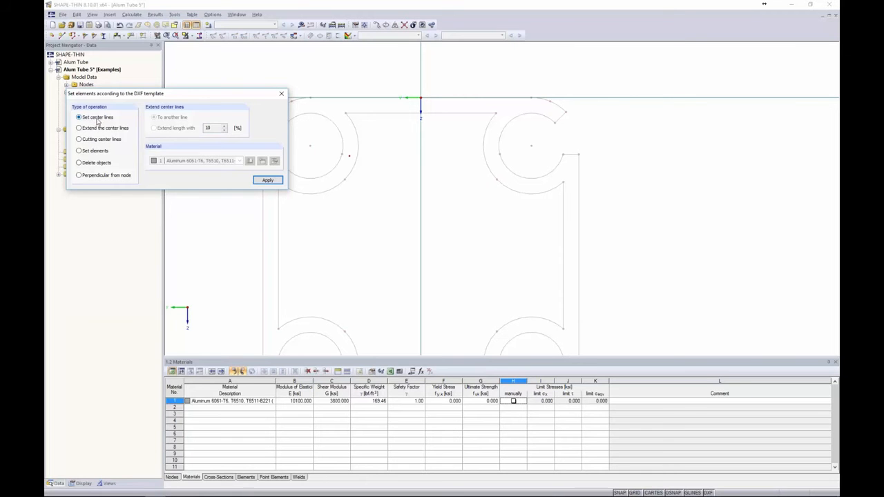
{"action": "left_click", "coordinate": [370, 113]}
{"action": "left_click", "coordinate": [370, 99]}
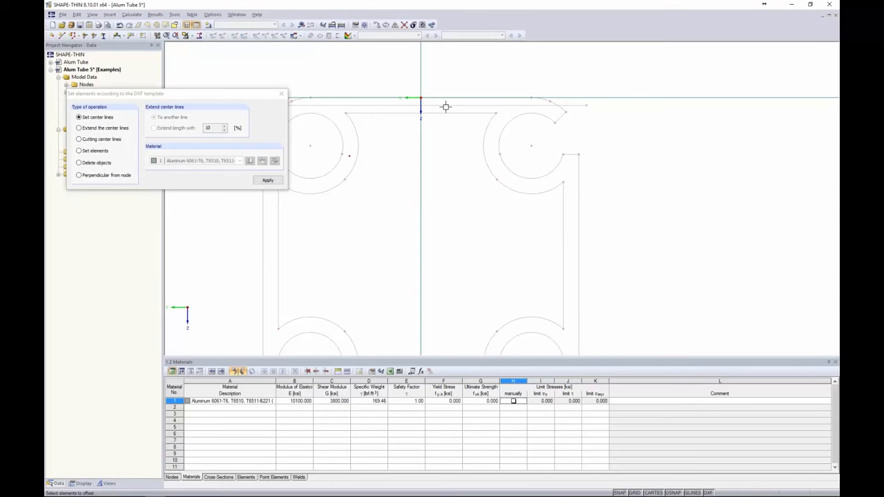
Set center lines between the inner and outer edges of both side walls and the bottom wall.
{"action": "middle_click_drag", "start_coordinate": [383, 170], "coordinate": [482, 146]}
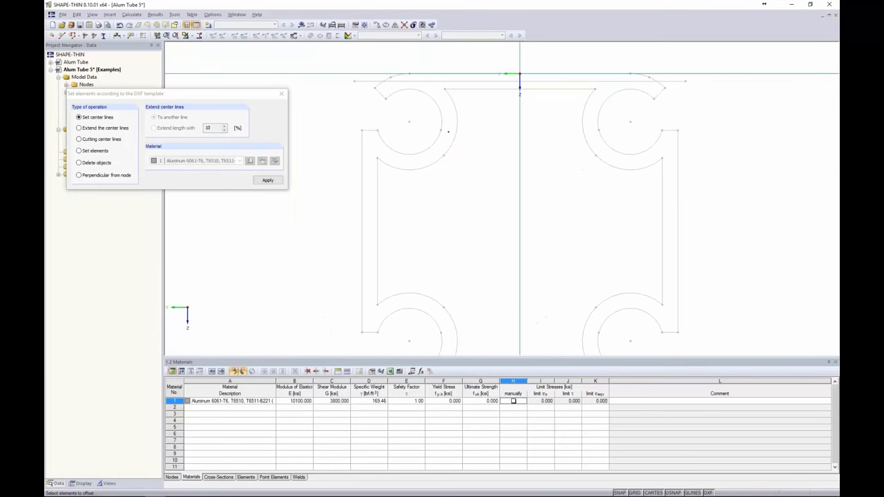
{"action": "left_click", "coordinate": [377, 185]}
{"action": "middle_click_drag", "start_coordinate": [662, 206], "coordinate": [613, 196]}
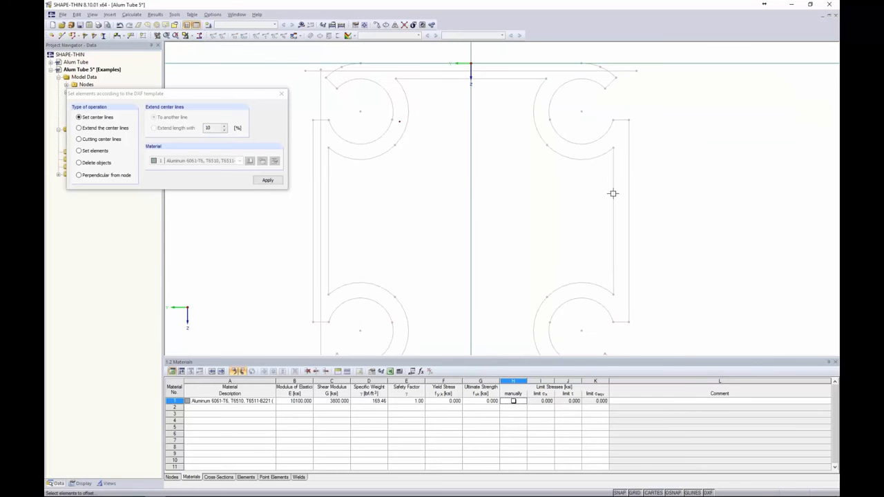
{"action": "left_click", "coordinate": [628, 193]}
{"action": "middle_click_drag", "start_coordinate": [465, 349], "coordinate": [477, 257]}
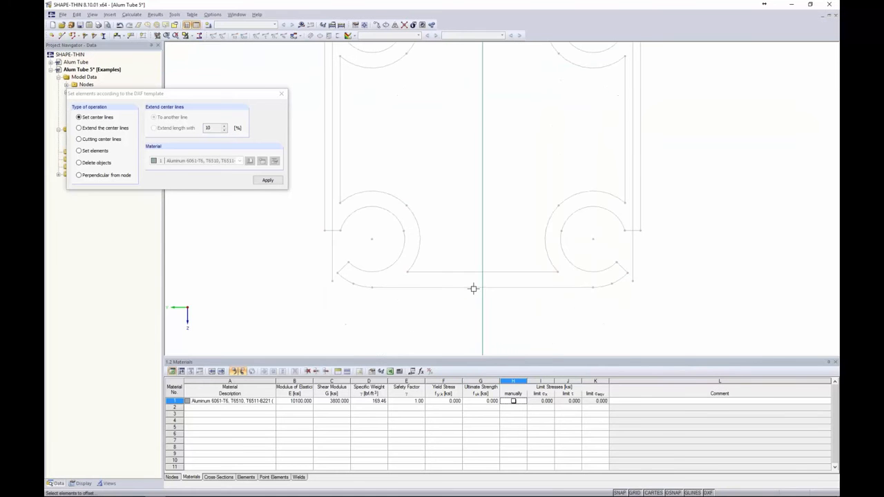
{"action": "left_click", "coordinate": [474, 288]}
{"action": "left_click", "coordinate": [477, 273]}
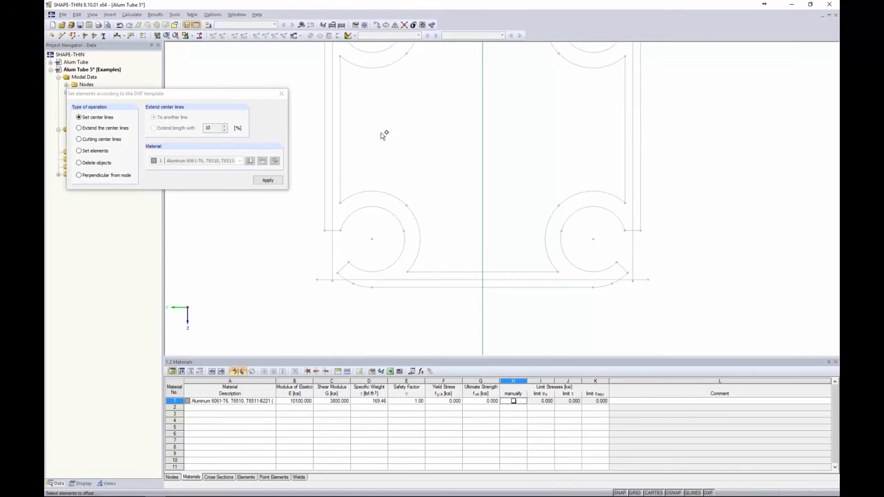
{"action": "key", "text": "Escape"}
Draw a 0.25 in thick three-node arc element around the upper-left corner ring, from the slot end through the mid-ring node to the side wall's center line.
{"action": "scroll", "coordinate": [401, 131], "scroll_direction": "down", "scroll_amount": 1}
{"action": "middle_click_drag", "start_coordinate": [401, 130], "coordinate": [373, 229]}
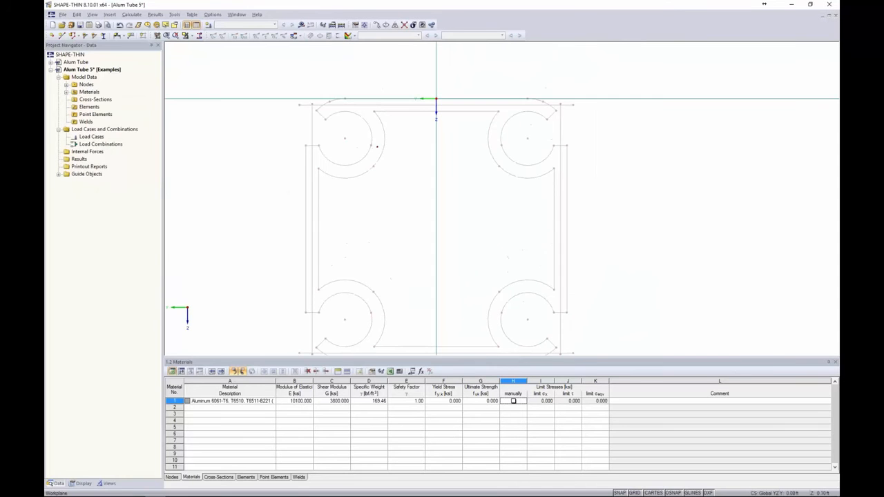
{"action": "left_click", "coordinate": [61, 36]}
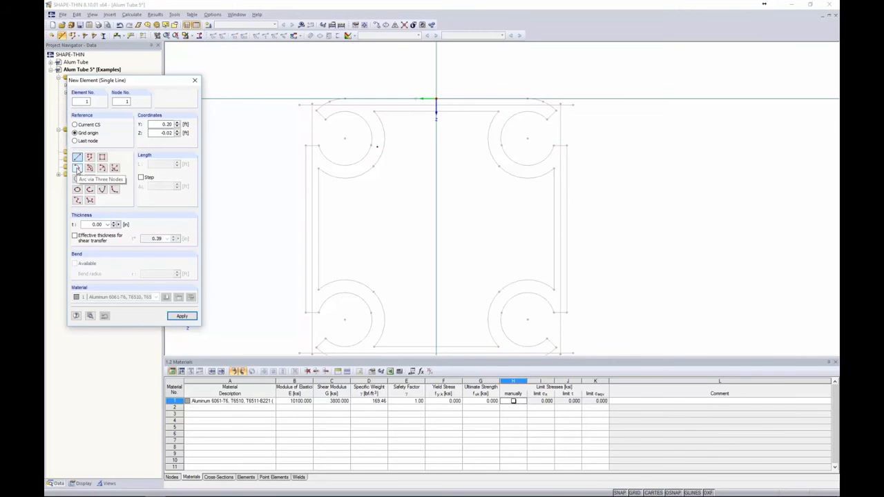
{"action": "left_click", "coordinate": [77, 168]}
{"action": "left_click", "coordinate": [100, 225]}
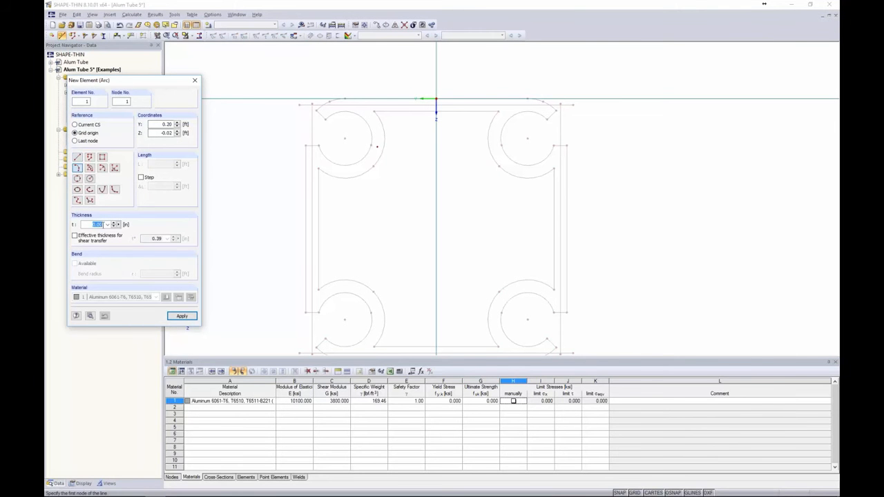
{"action": "type", "text": "0.25"}
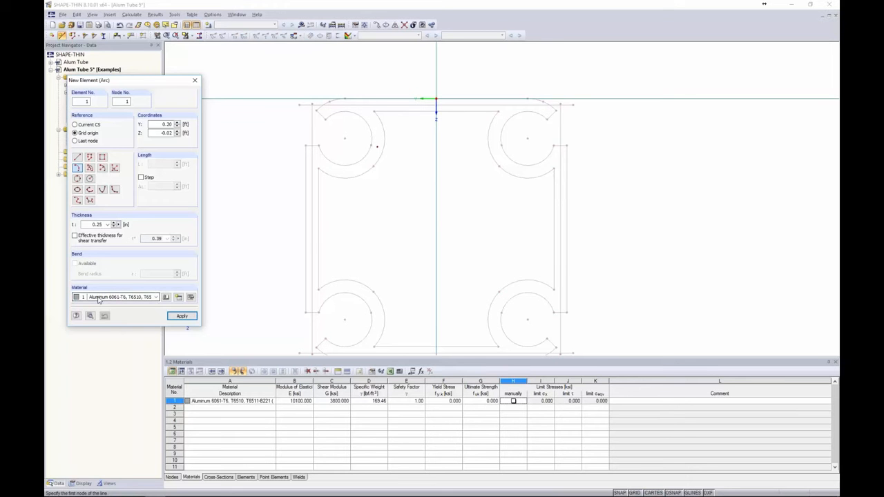
{"action": "scroll", "coordinate": [322, 113], "scroll_direction": "up", "scroll_amount": 3}
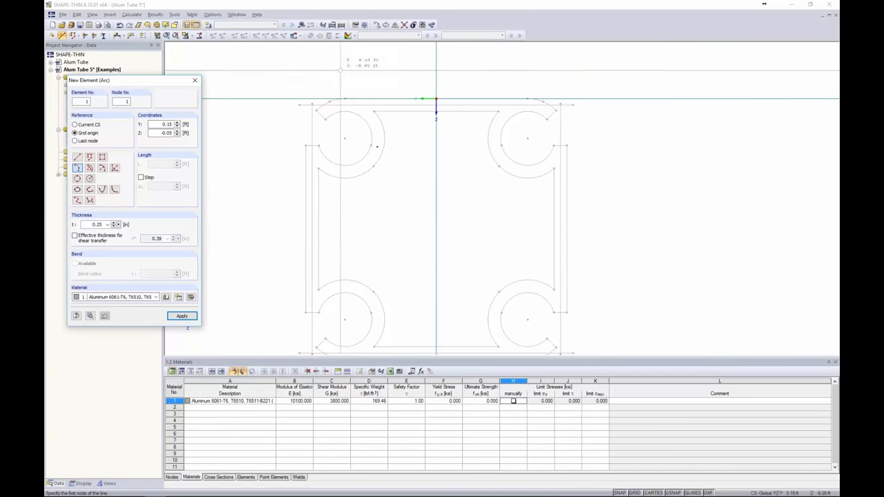
{"action": "scroll", "coordinate": [322, 113], "scroll_direction": "up", "scroll_amount": 2}
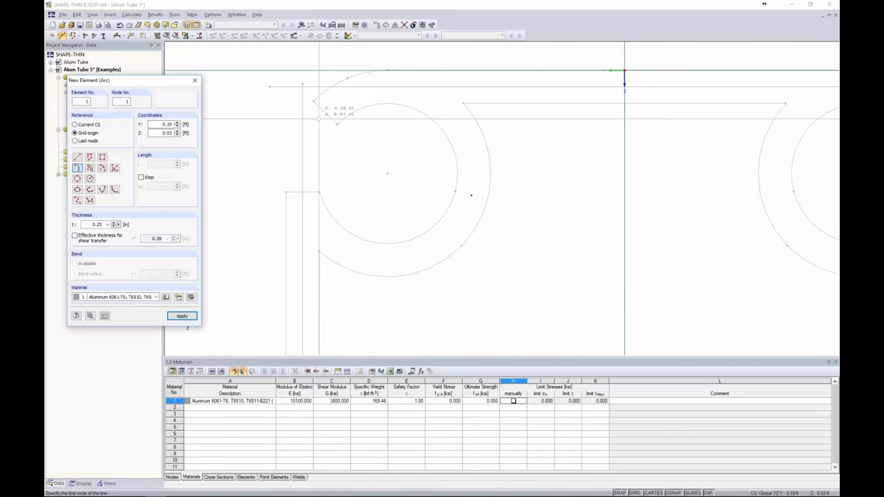
{"action": "left_click", "coordinate": [325, 113]}
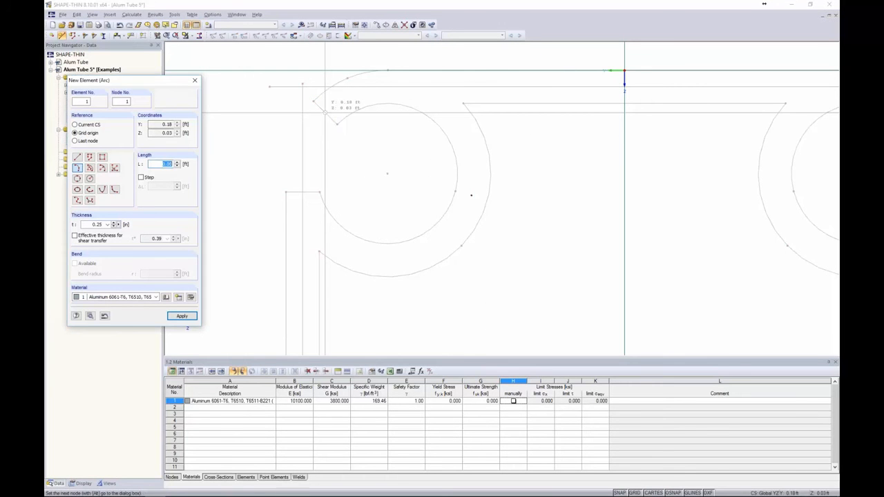
{"action": "left_click", "coordinate": [472, 195]}
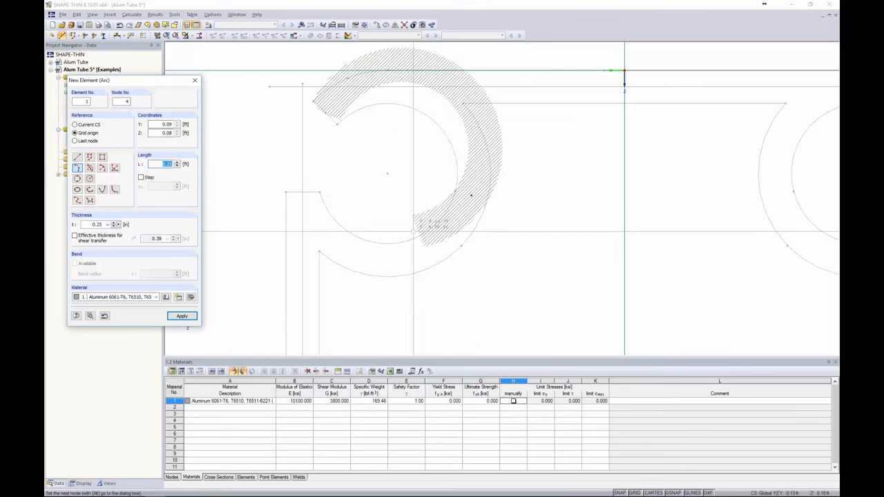
{"action": "left_click", "coordinate": [302, 193]}
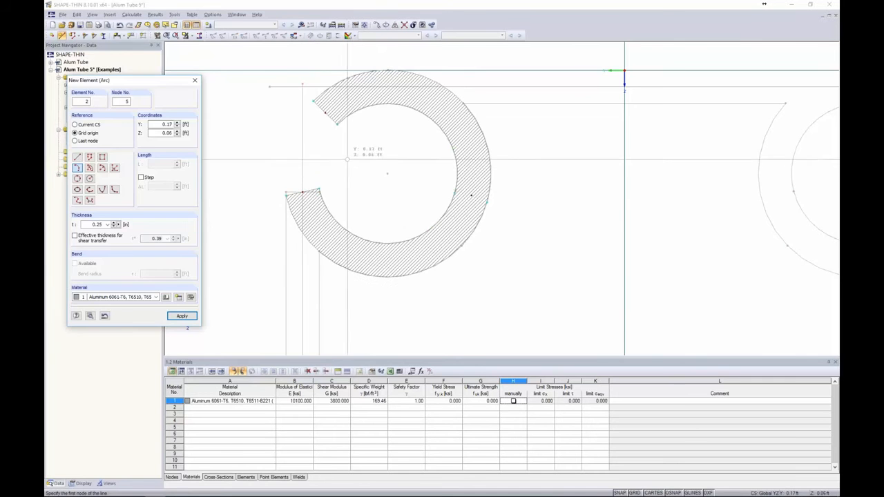
{"action": "key", "text": "Escape"}
Draw a 0.25 in thick single-line element along the top wall's center line, from its midpoint to the top of the upper-left ring.
{"action": "scroll", "coordinate": [348, 159], "scroll_direction": "down", "scroll_amount": 5}
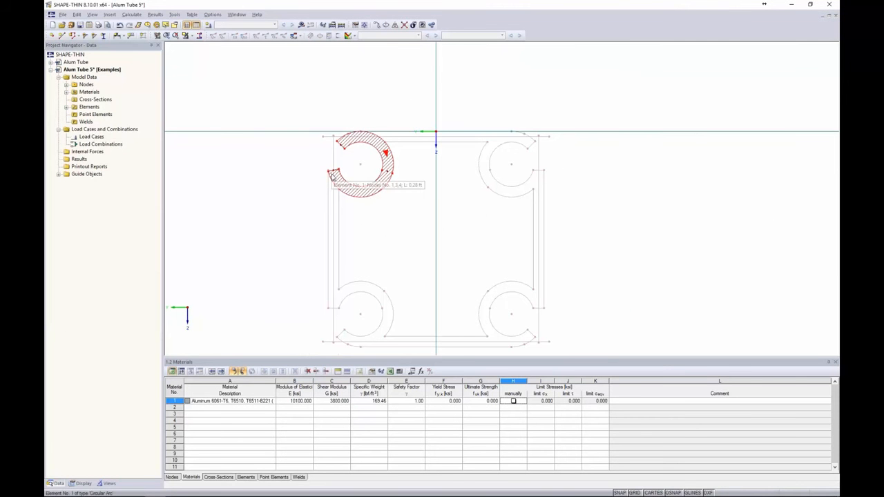
{"action": "left_click", "coordinate": [61, 35]}
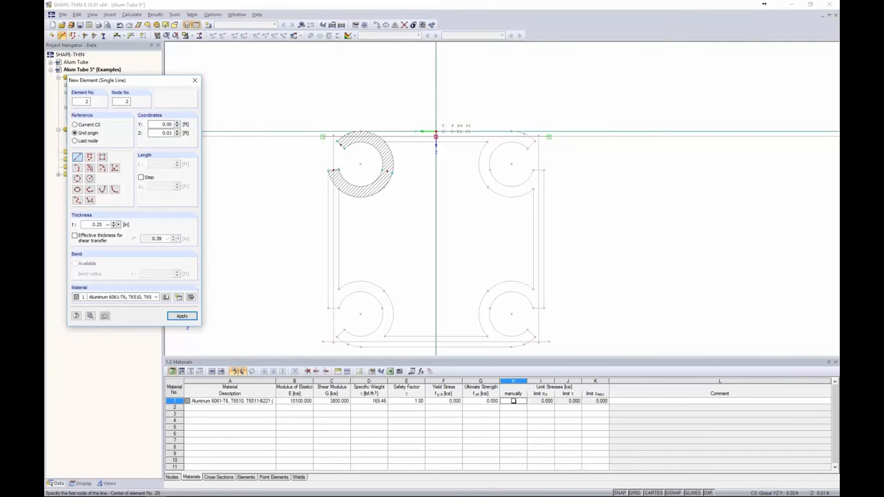
{"action": "left_click", "coordinate": [435, 132]}
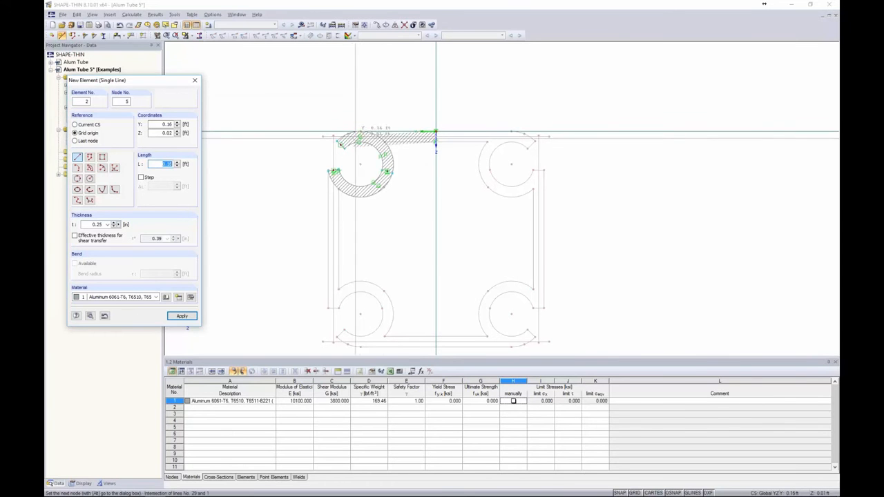
{"action": "left_click", "coordinate": [360, 136]}
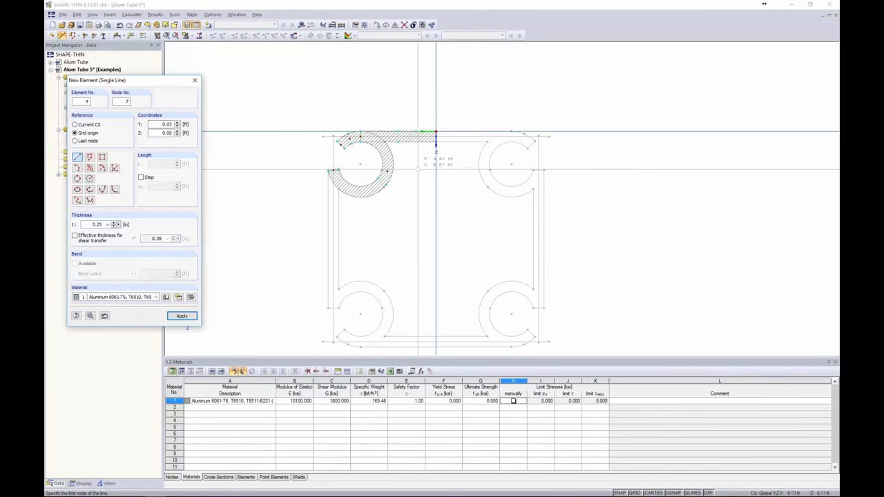
Draw a 0.25 in thick single-line element along the left wall's center line, from its midpoint up to the end of the arc.
{"action": "left_click", "coordinate": [333, 238]}
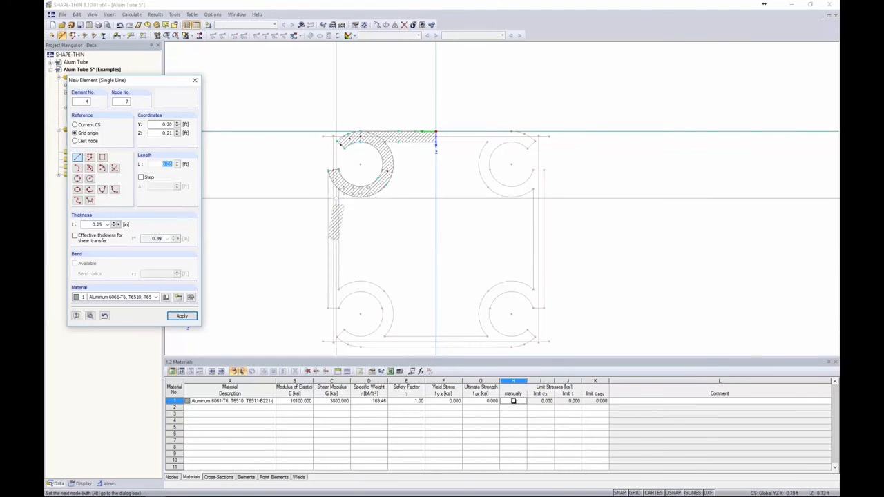
{"action": "left_click", "coordinate": [332, 170]}
{"action": "key", "text": "Escape"}
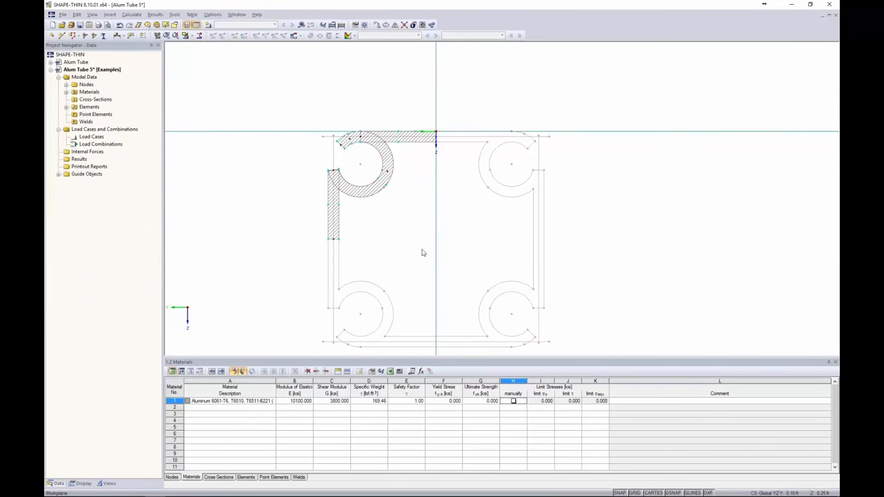
Connect the crossing and touching elements of the upper-left quarter of the tube.
{"action": "left_click_drag", "start_coordinate": [490, 266], "coordinate": [288, 100]}
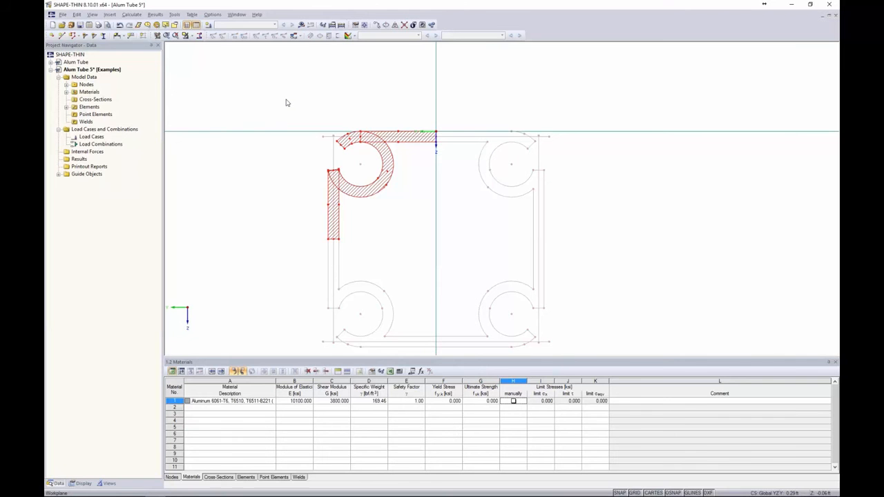
{"action": "left_click", "coordinate": [297, 102]}
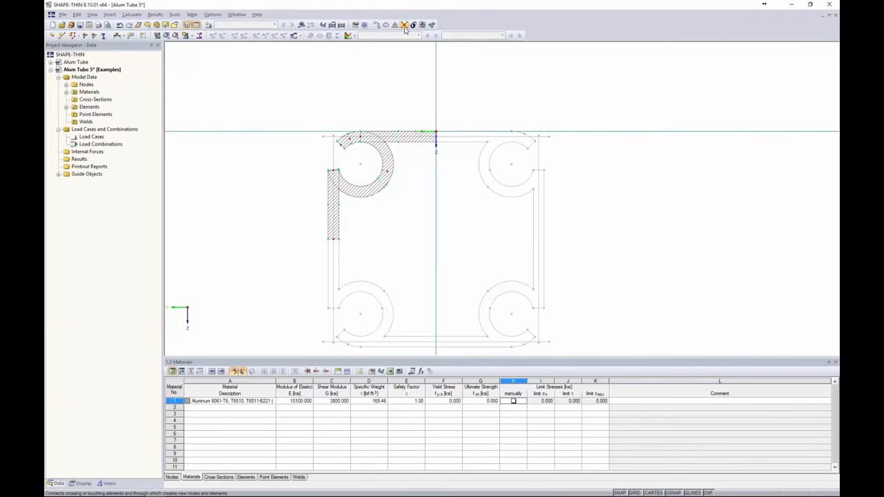
{"action": "left_click", "coordinate": [405, 26]}
{"action": "left_click_drag", "start_coordinate": [468, 270], "coordinate": [278, 87]}
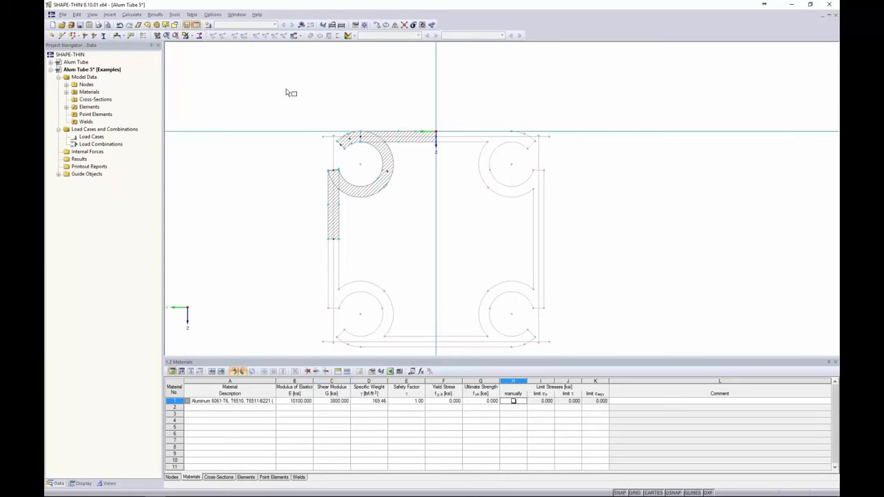
Mirror a copy of the upper-left quarter's elements about the axis parallel to Z through the top wall's midpoint.
{"action": "left_click_drag", "start_coordinate": [445, 256], "coordinate": [269, 75]}
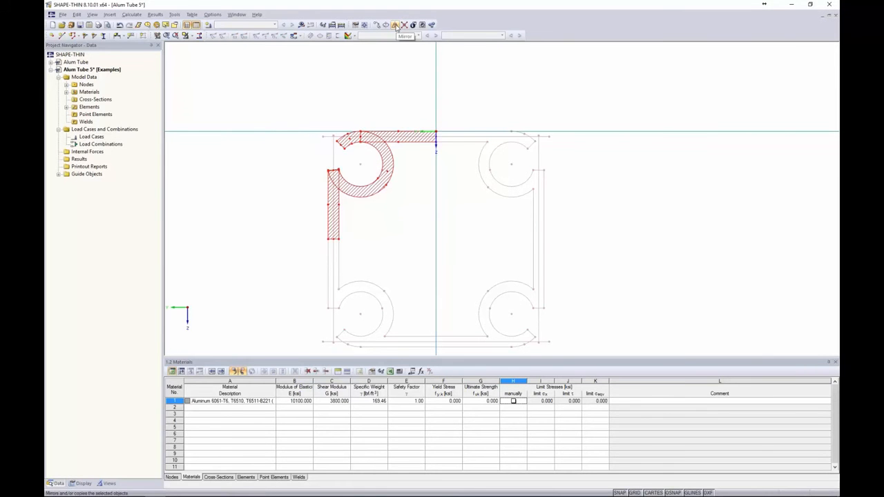
{"action": "left_click", "coordinate": [397, 25]}
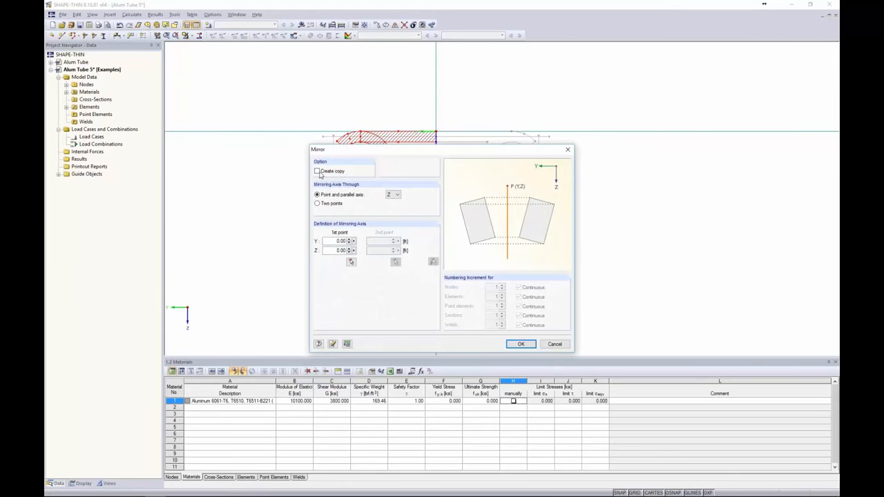
{"action": "left_click", "coordinate": [317, 171]}
{"action": "left_click", "coordinate": [395, 196]}
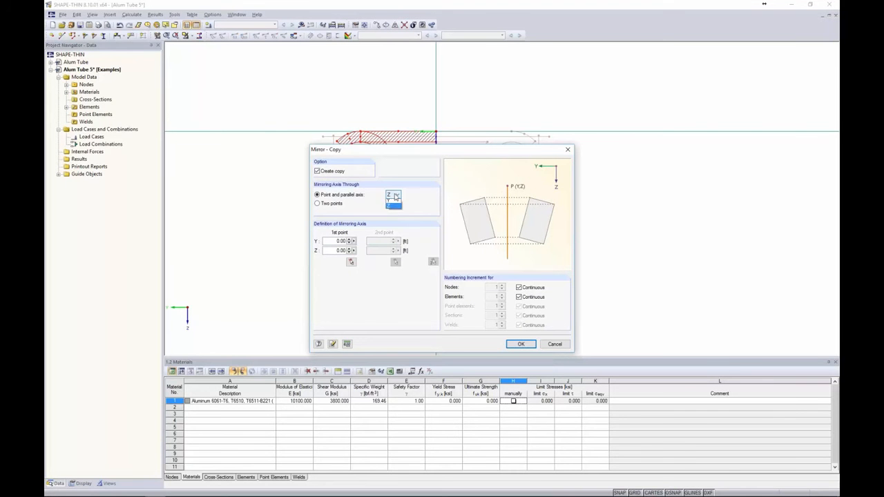
{"action": "left_click", "coordinate": [392, 207]}
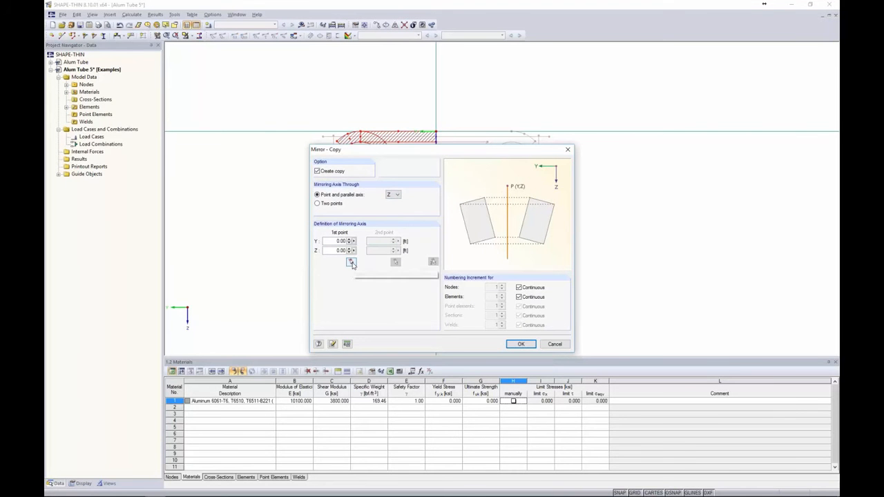
{"action": "left_click", "coordinate": [351, 262]}
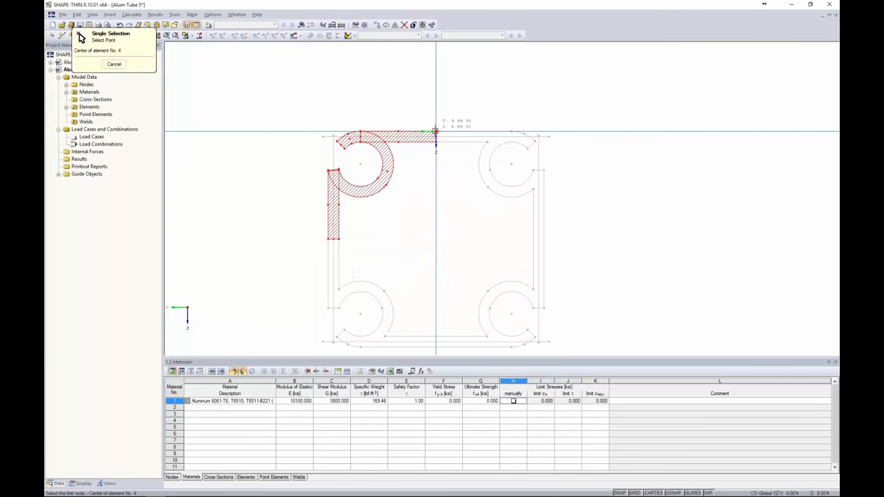
{"action": "left_click", "coordinate": [435, 131]}
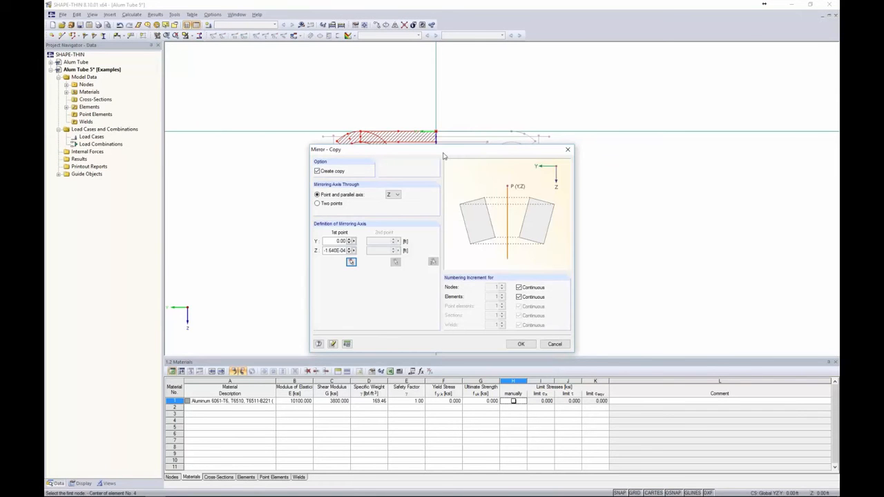
{"action": "left_click", "coordinate": [521, 344]}
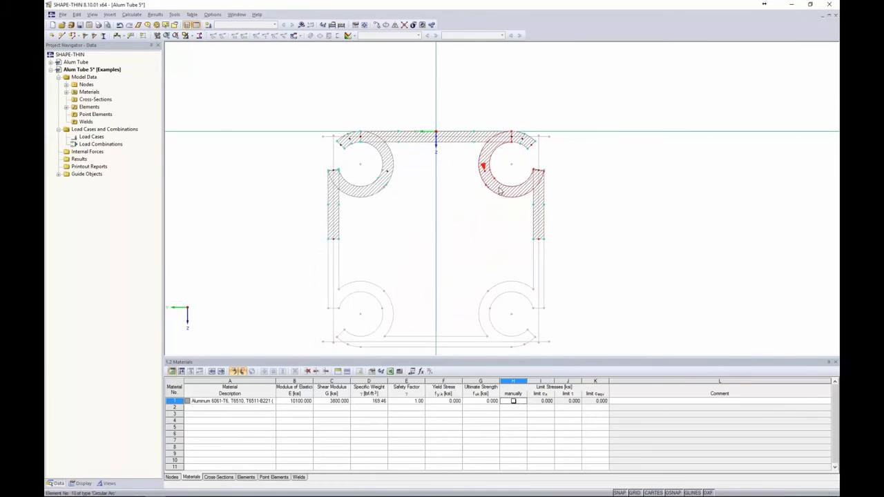
Mirror a copy of all upper-half elements about the axis parallel to Y through the lower end of the left wall element.
{"action": "left_click_drag", "start_coordinate": [582, 261], "coordinate": [293, 91]}
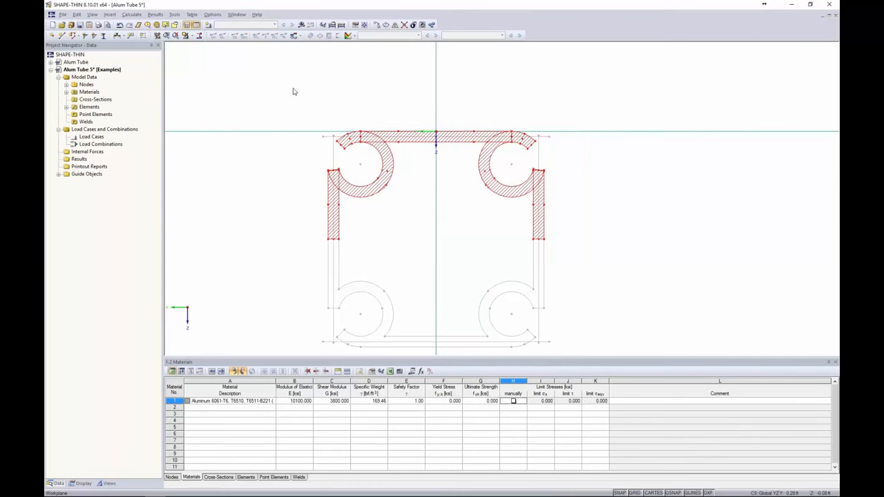
{"action": "left_click", "coordinate": [395, 25]}
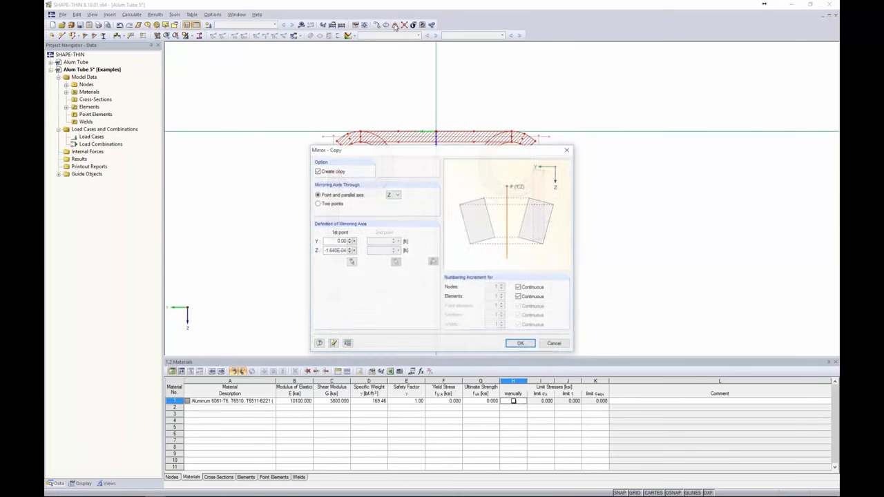
{"action": "left_click", "coordinate": [394, 195]}
{"action": "left_click", "coordinate": [394, 202]}
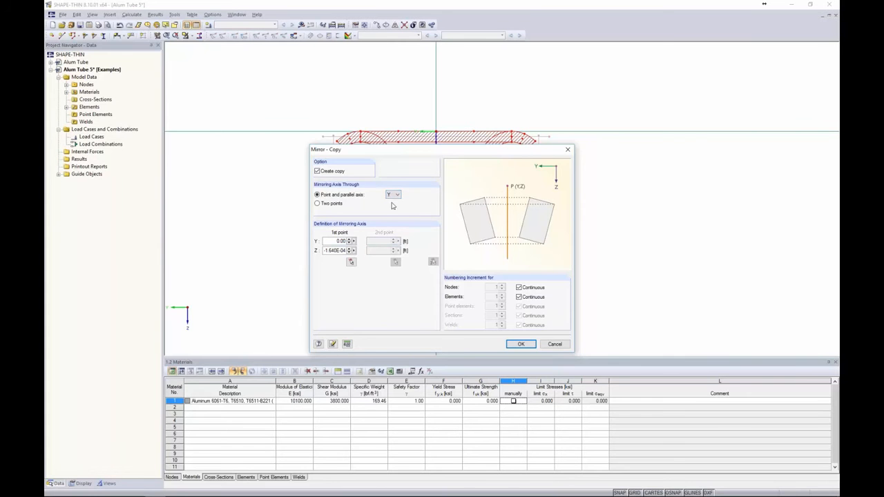
{"action": "left_click", "coordinate": [351, 262]}
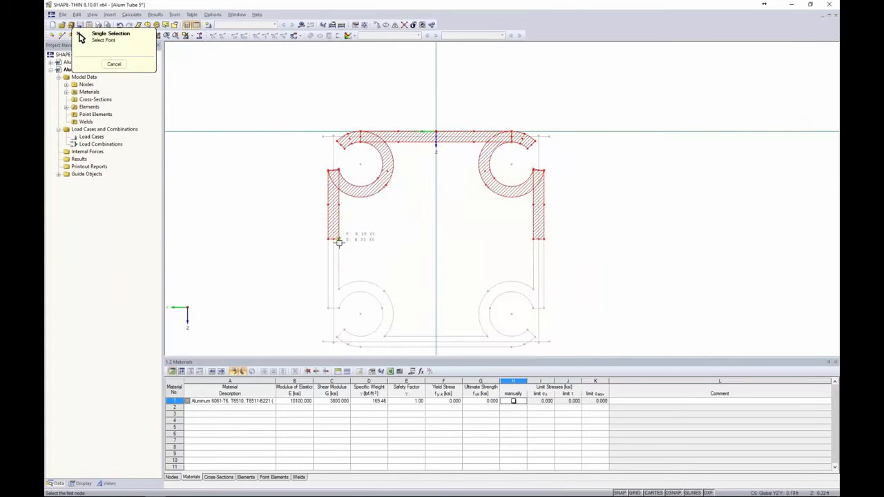
{"action": "left_click", "coordinate": [339, 237]}
{"action": "left_click", "coordinate": [520, 344]}
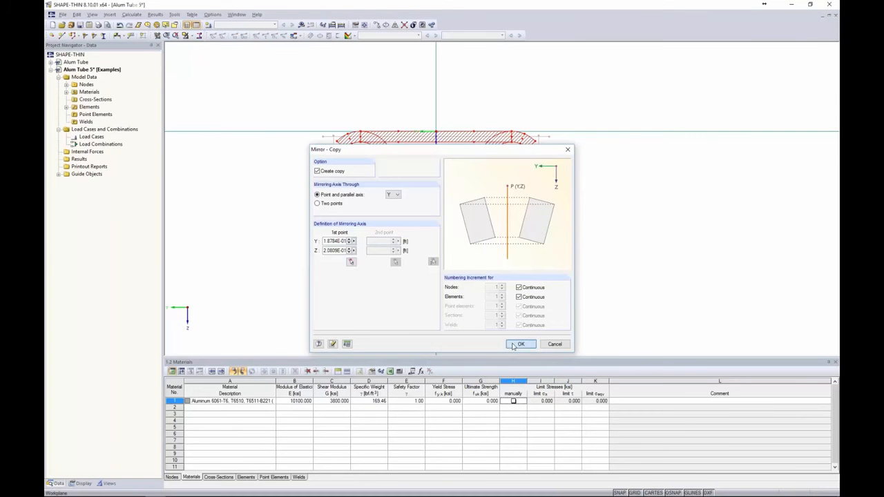
{"action": "scroll", "coordinate": [598, 270], "scroll_direction": "down", "scroll_amount": 1}
{"action": "middle_click_drag", "start_coordinate": [597, 270], "coordinate": [544, 217]}
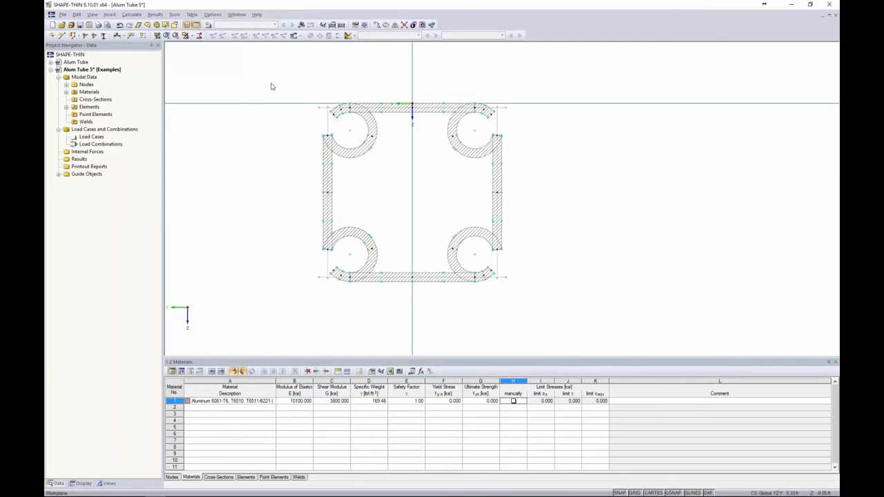
Try to calculate the cross-section results.
{"action": "left_click", "coordinate": [302, 25]}
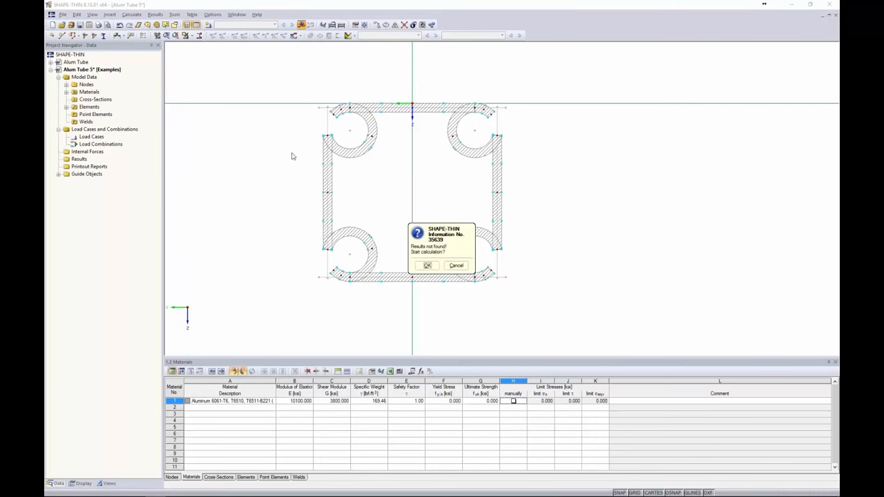
{"action": "left_click", "coordinate": [427, 266]}
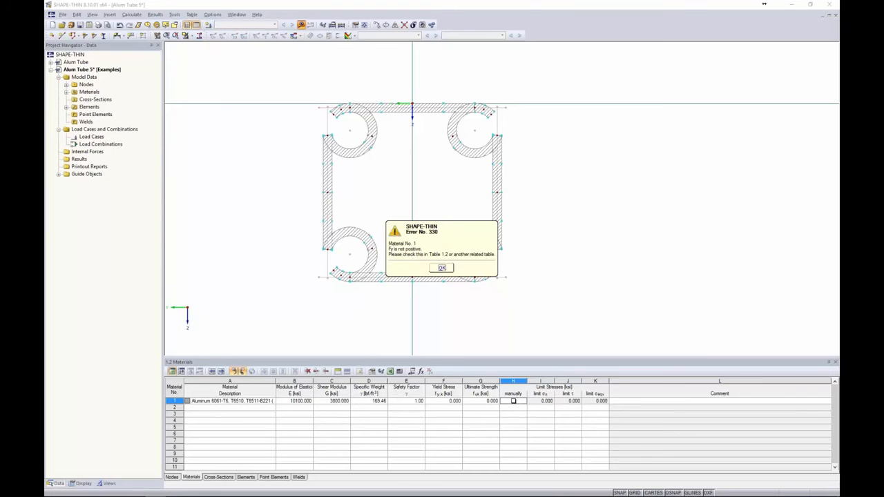
{"action": "left_click", "coordinate": [442, 268]}
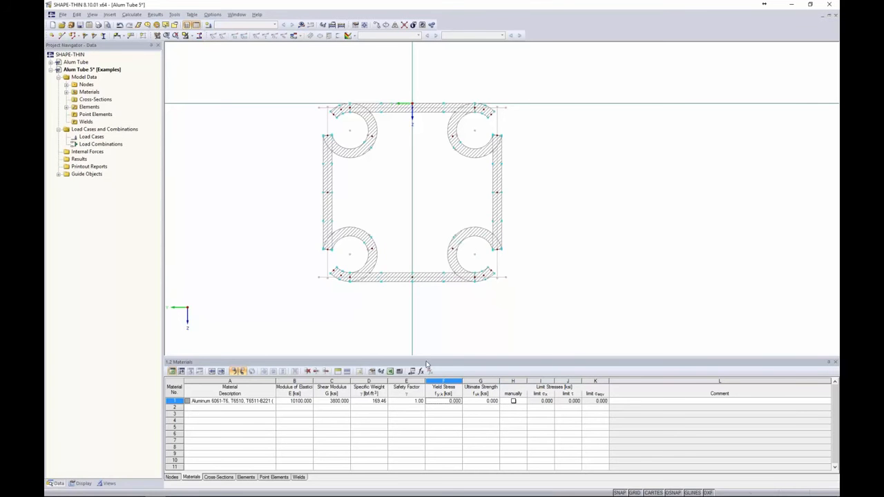
Look up the tensile yield and tensile ultimate strengths of the assigned Aluminum 6061-T6 extrusion in the material library.
{"action": "left_click_drag", "start_coordinate": [426, 361], "coordinate": [426, 298]}
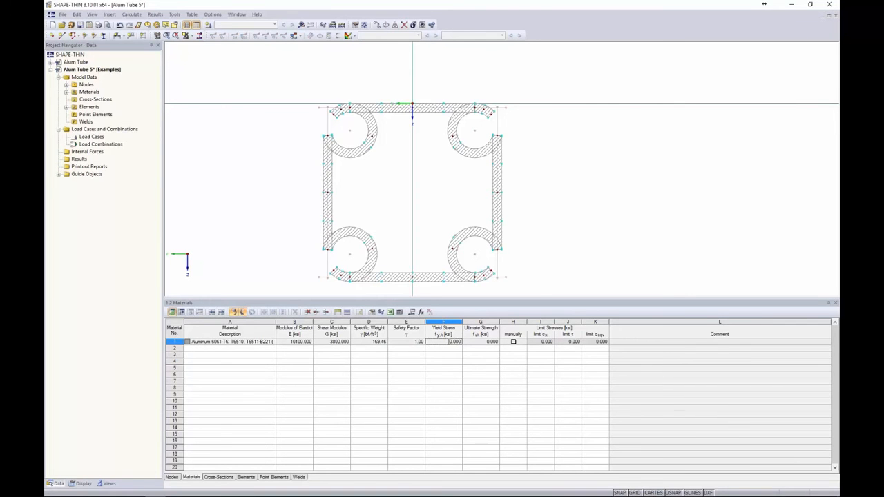
{"action": "left_click", "coordinate": [259, 342]}
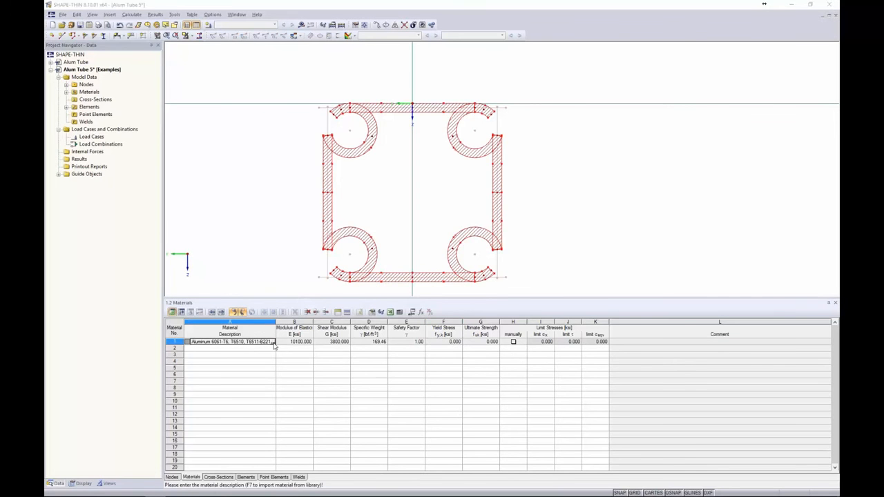
{"action": "left_click", "coordinate": [273, 342]}
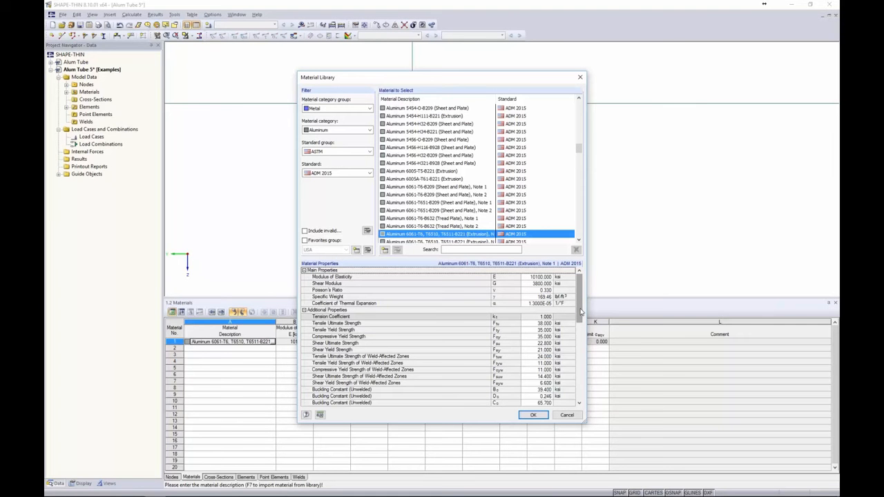
{"action": "left_click_drag", "start_coordinate": [580, 312], "coordinate": [582, 322]}
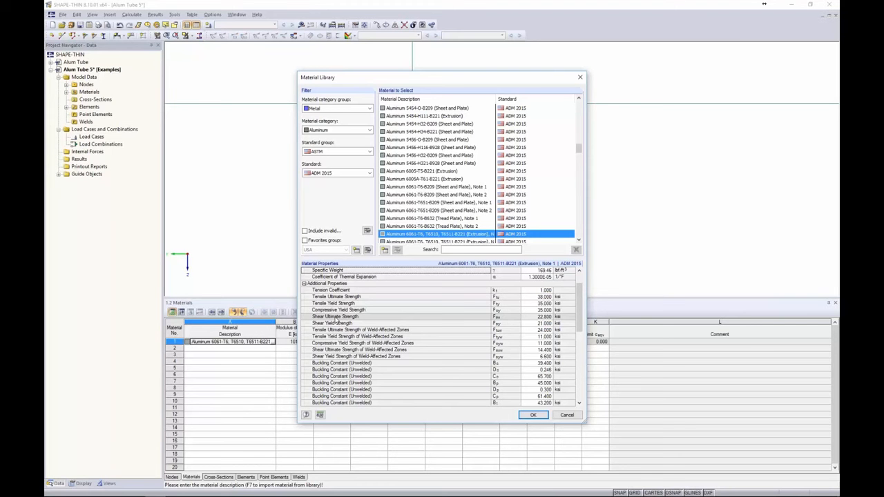
{"action": "left_click", "coordinate": [562, 415]}
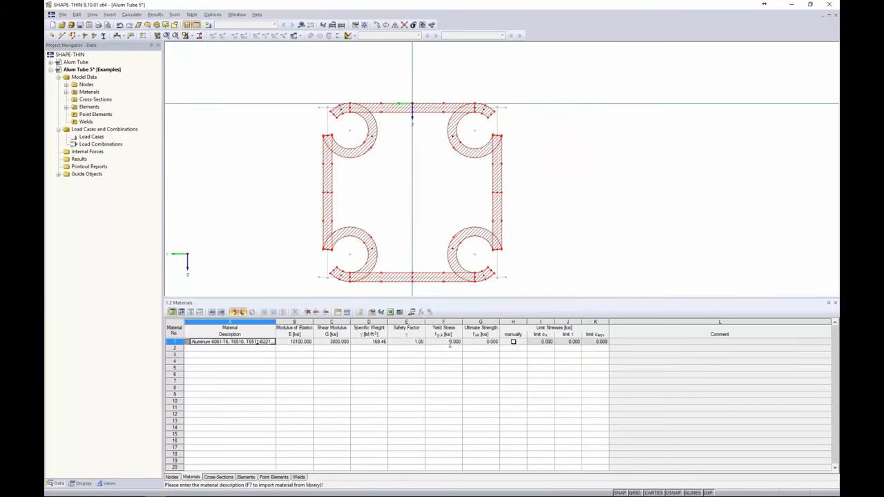
Set the aluminum material's yield stress to 35 ksi and its ultimate strength to 38 ksi.
{"action": "left_click", "coordinate": [443, 342]}
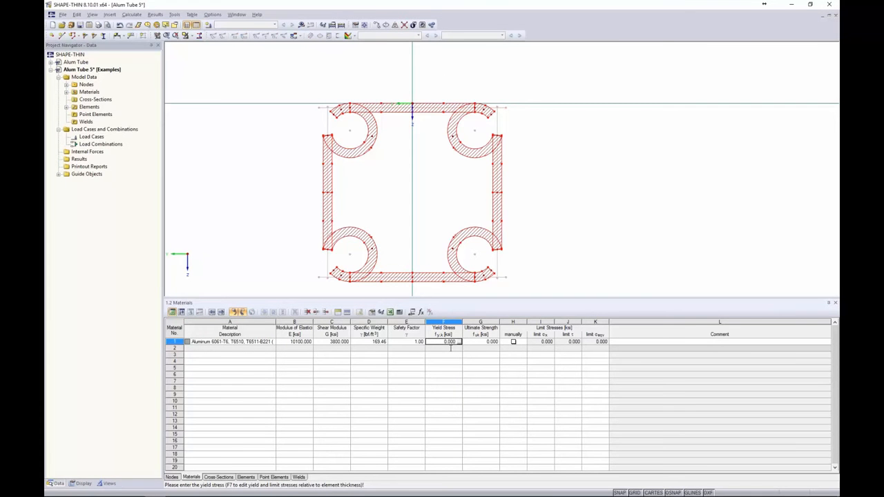
{"action": "type", "text": "35000"}
{"action": "key", "text": "Tab"}
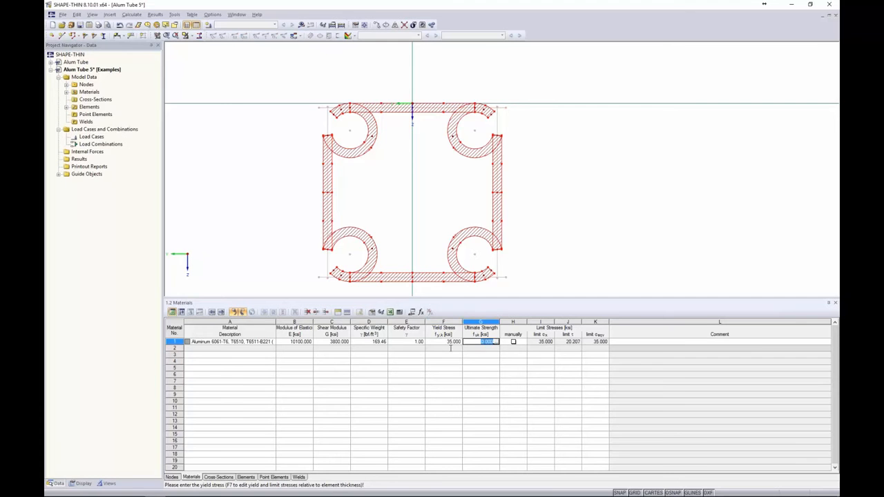
{"action": "type", "text": "38"}
{"action": "key", "text": "Tab"}
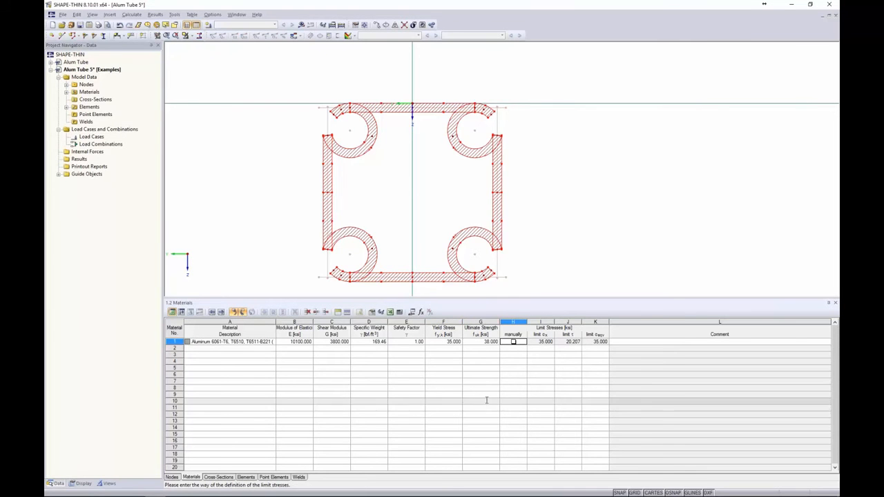
Calculate the cross-section and display in turn the statical moments Qy and Qz, the warping coordinates and the warping areas.
{"action": "left_click", "coordinate": [301, 25]}
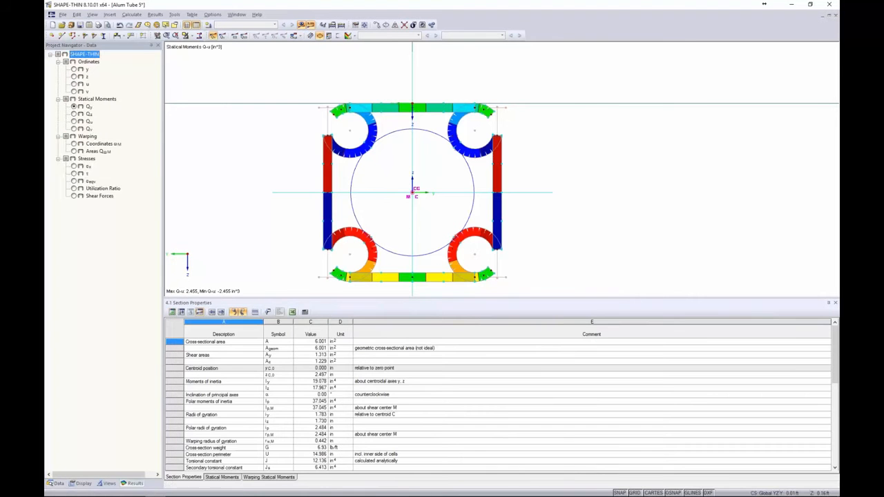
{"action": "left_click_drag", "start_coordinate": [409, 298], "coordinate": [409, 330]}
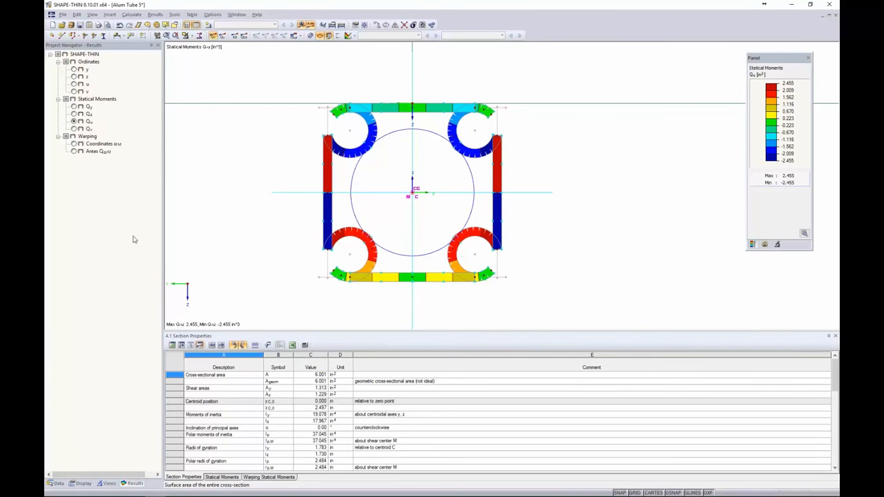
{"action": "left_click", "coordinate": [74, 107]}
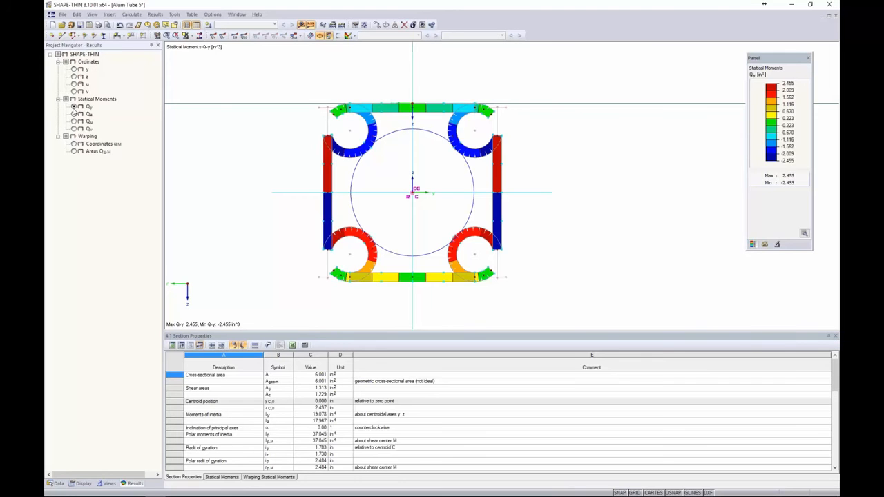
{"action": "left_click", "coordinate": [74, 114]}
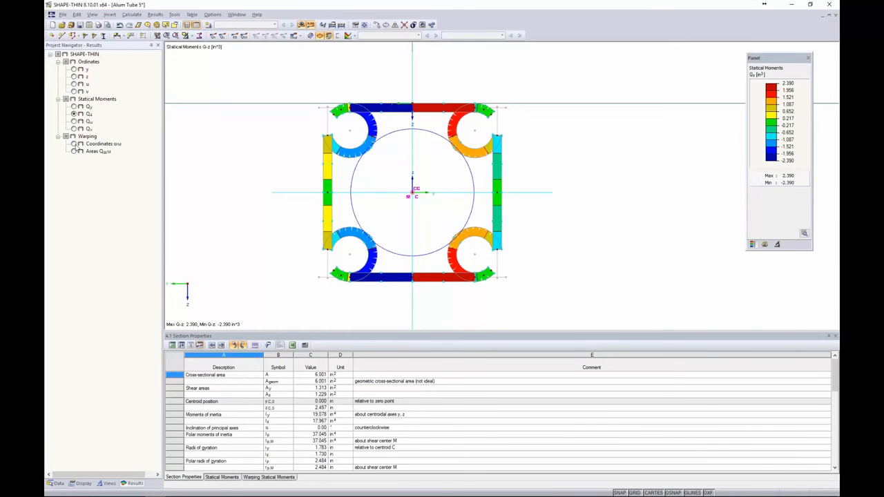
{"action": "left_click", "coordinate": [73, 143]}
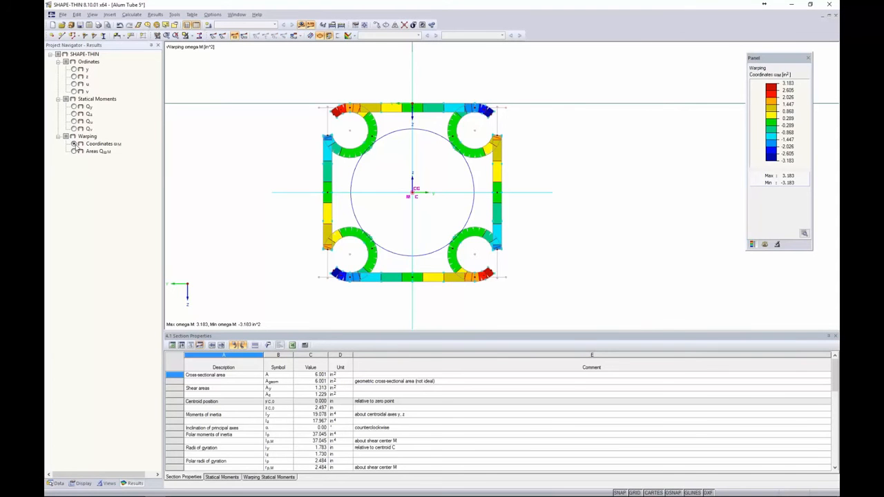
{"action": "left_click", "coordinate": [74, 151]}
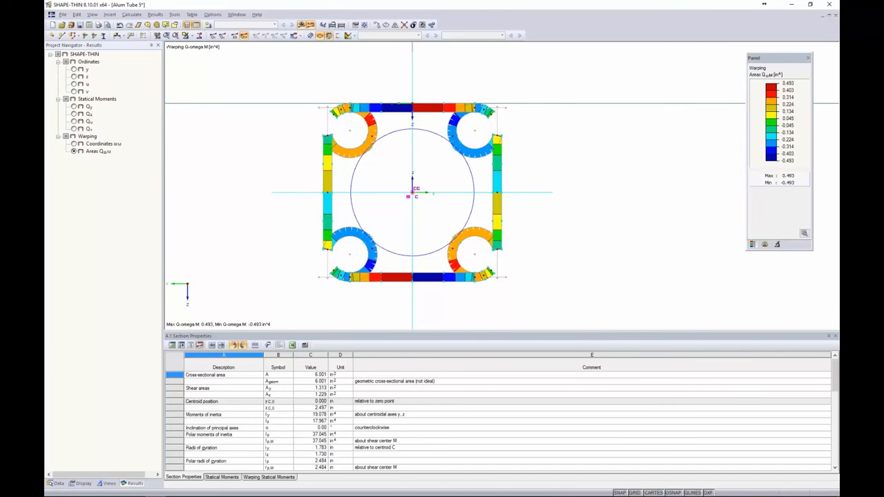
Examine the full list of calculated section properties, from cross-sectional area down to plastic forces and buckling curves.
{"action": "left_click_drag", "start_coordinate": [249, 304], "coordinate": [255, 178]}
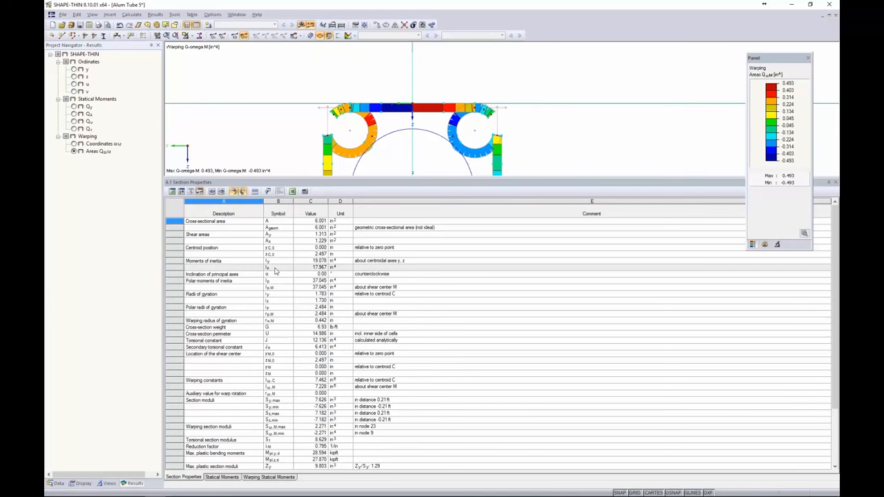
{"action": "scroll", "coordinate": [273, 270], "scroll_direction": "down", "scroll_amount": 2}
{"action": "scroll", "coordinate": [272, 269], "scroll_direction": "down", "scroll_amount": 1}
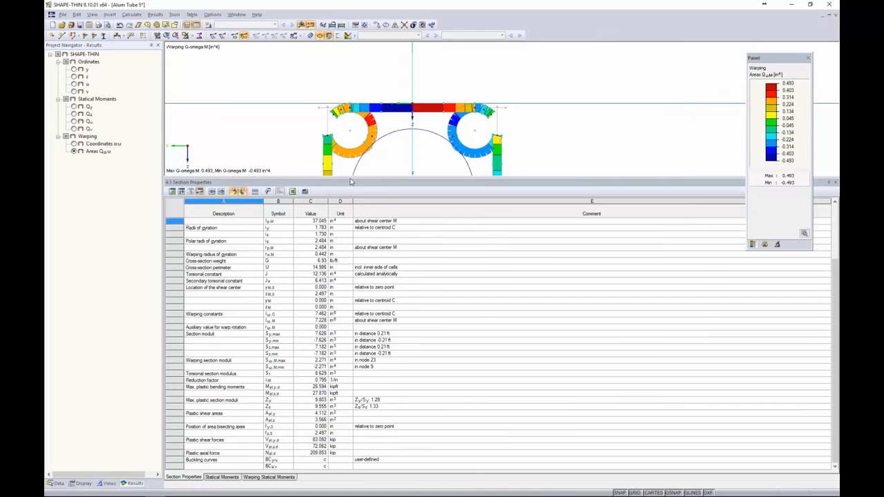
{"action": "left_click_drag", "start_coordinate": [350, 183], "coordinate": [317, 329]}
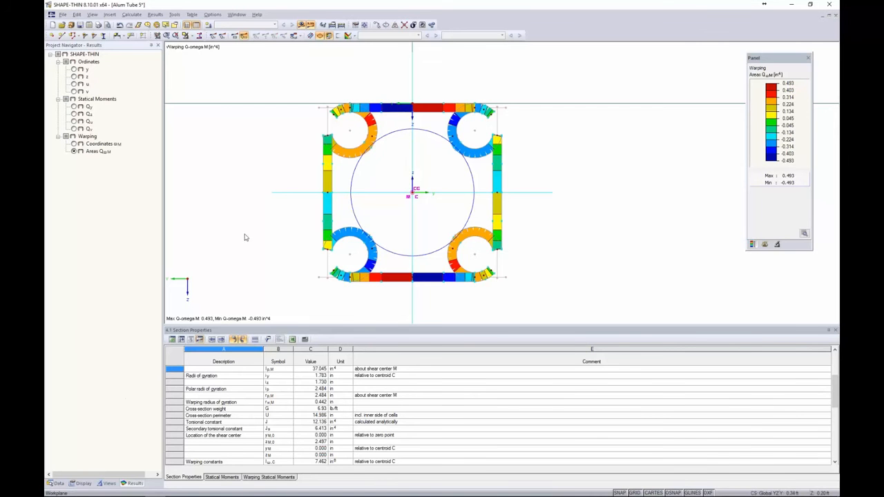
Enable the additional calculation of c/t parts and effective cross-section properties in the general data of Alum Tube 5.
{"action": "left_click", "coordinate": [55, 482]}
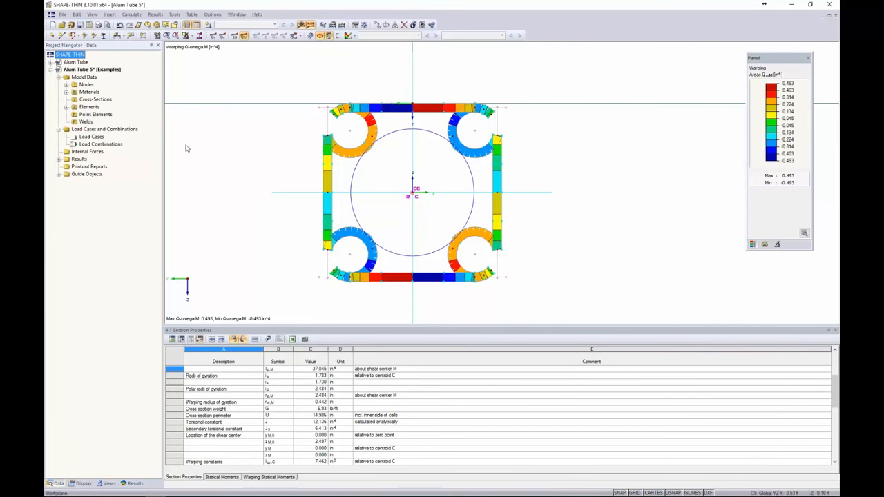
{"action": "right_click", "coordinate": [113, 72]}
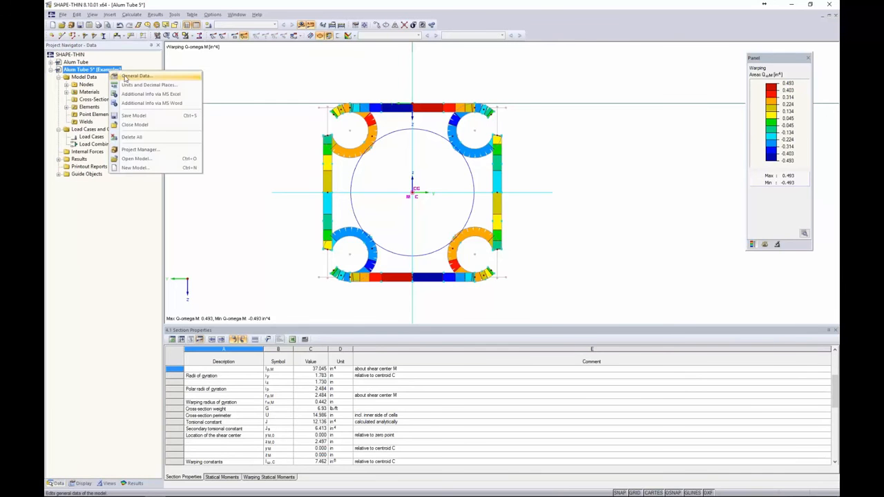
{"action": "left_click", "coordinate": [132, 75]}
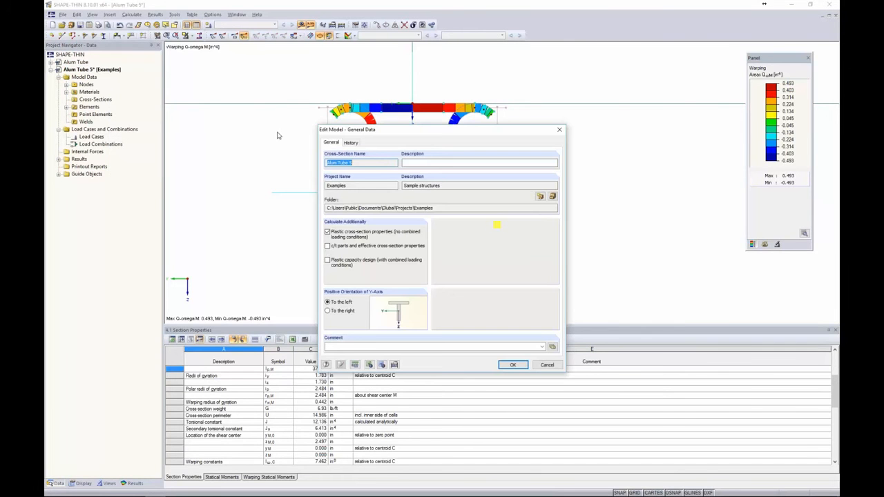
{"action": "left_click", "coordinate": [329, 248]}
{"action": "left_click", "coordinate": [512, 365]}
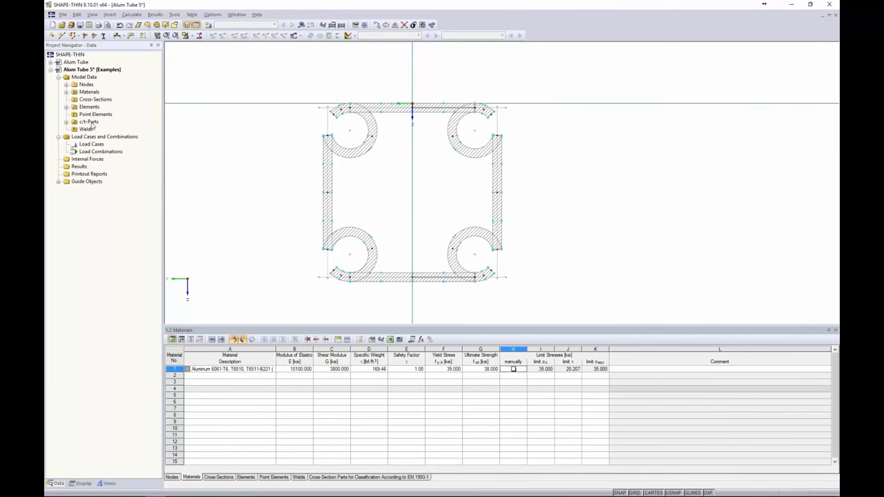
Delete all the automatically generated c/t-parts of the model.
{"action": "left_click", "coordinate": [66, 122]}
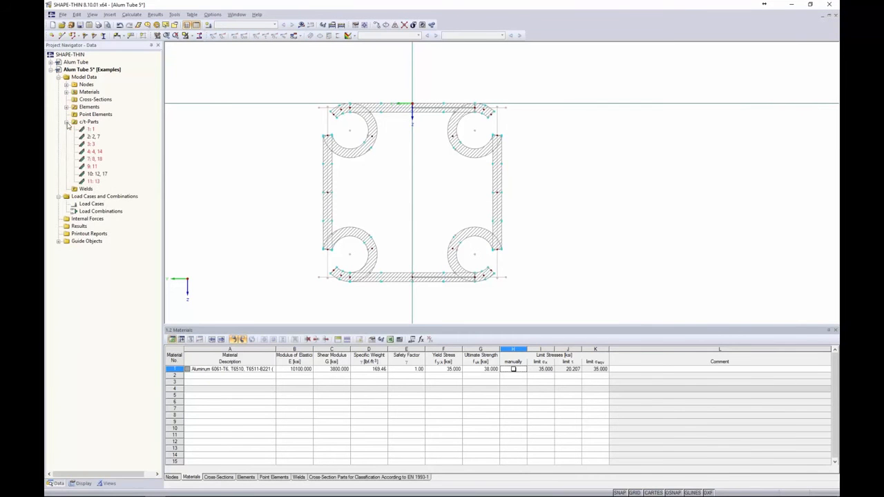
{"action": "left_click", "coordinate": [89, 130]}
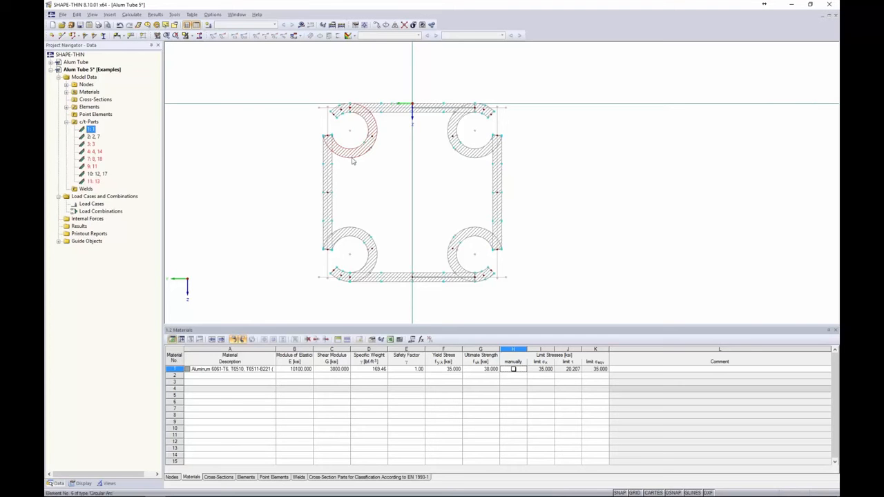
{"action": "left_click", "coordinate": [99, 182], "text": "shift"}
{"action": "key", "text": "Delete"}
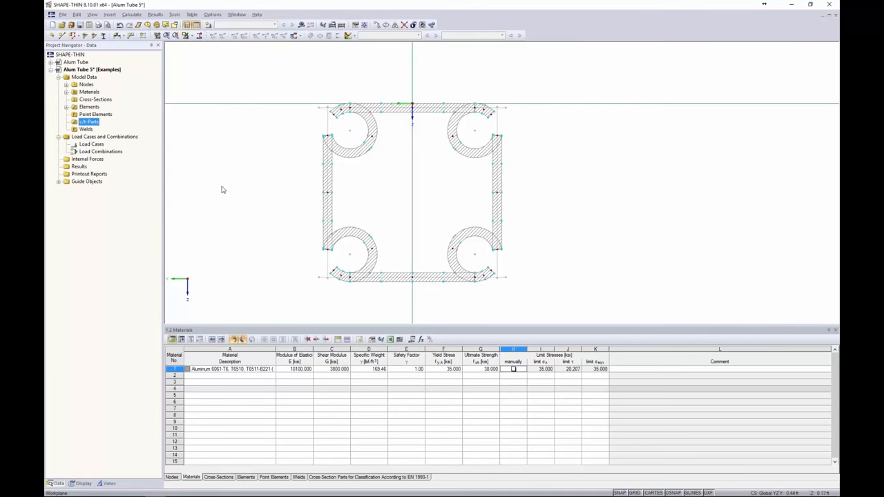
Open the table of cross-section parts for classification and show the model's numbering with the node numbers hidden.
{"action": "left_click", "coordinate": [321, 480]}
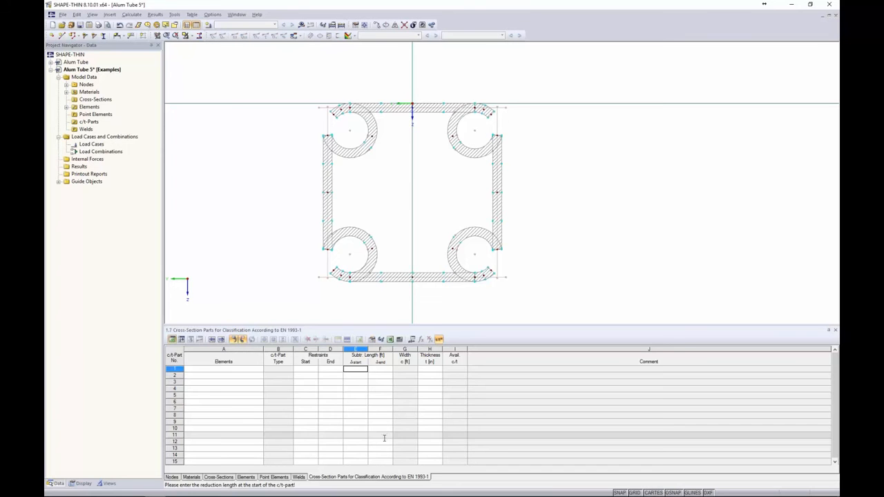
{"action": "left_click", "coordinate": [238, 370]}
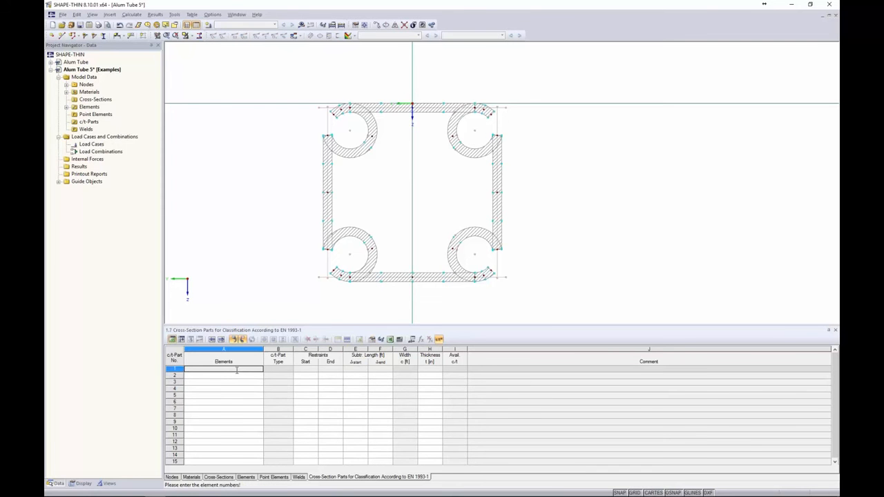
{"action": "right_click", "coordinate": [250, 216]}
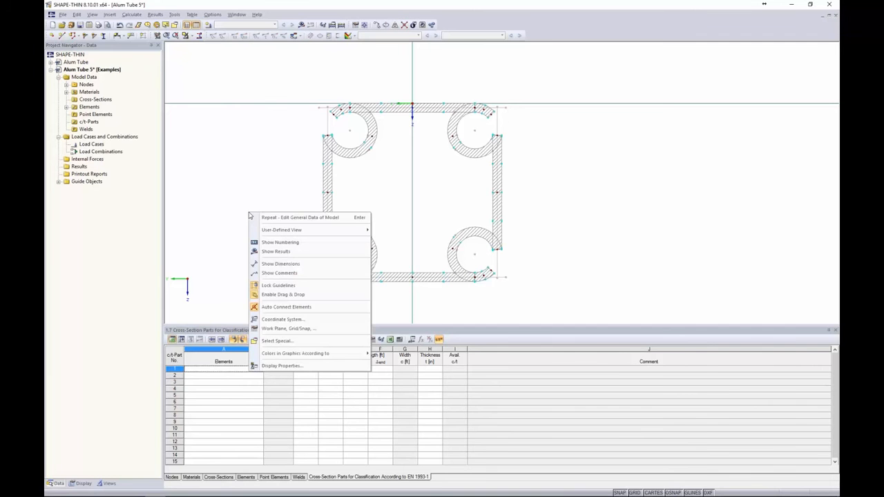
{"action": "left_click", "coordinate": [272, 242]}
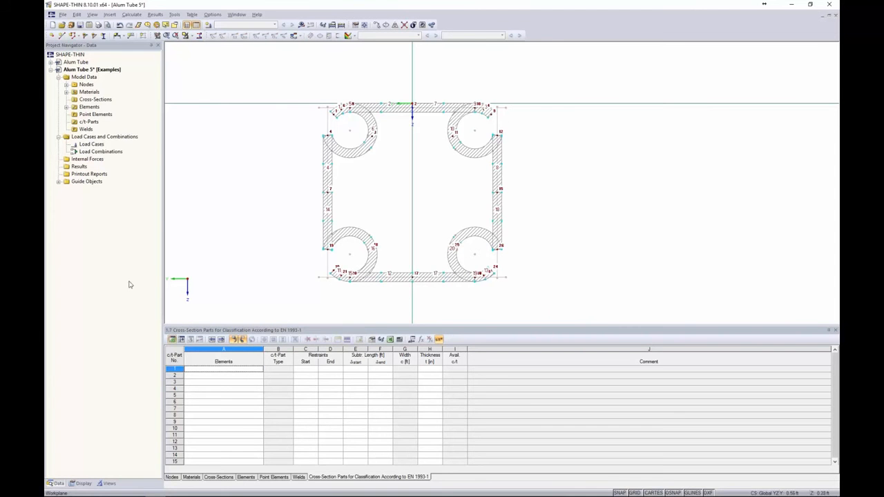
{"action": "left_click", "coordinate": [81, 483]}
{"action": "scroll", "coordinate": [107, 318], "scroll_direction": "down", "scroll_amount": 1}
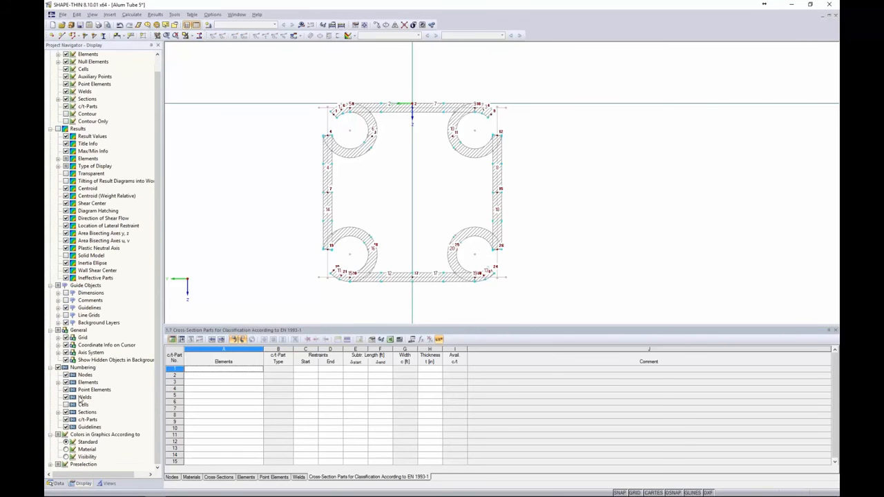
{"action": "left_click", "coordinate": [67, 375]}
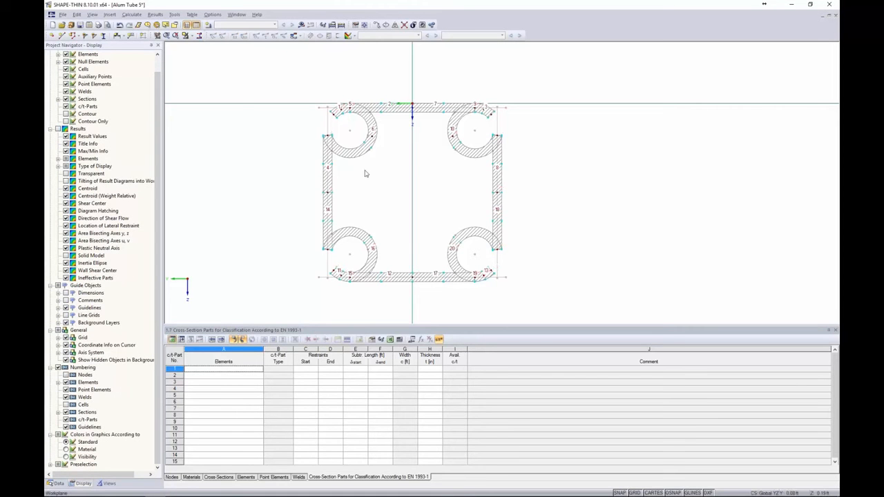
Define c/t-part 1 from elements 4,14 with restraints at both start and end.
{"action": "left_click", "coordinate": [221, 370]}
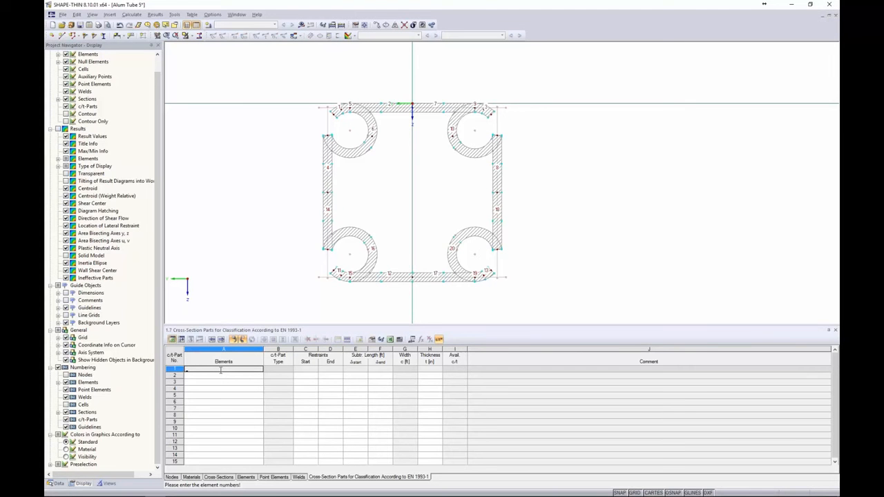
{"action": "type", "text": "4,14"}
{"action": "key", "text": "Return"}
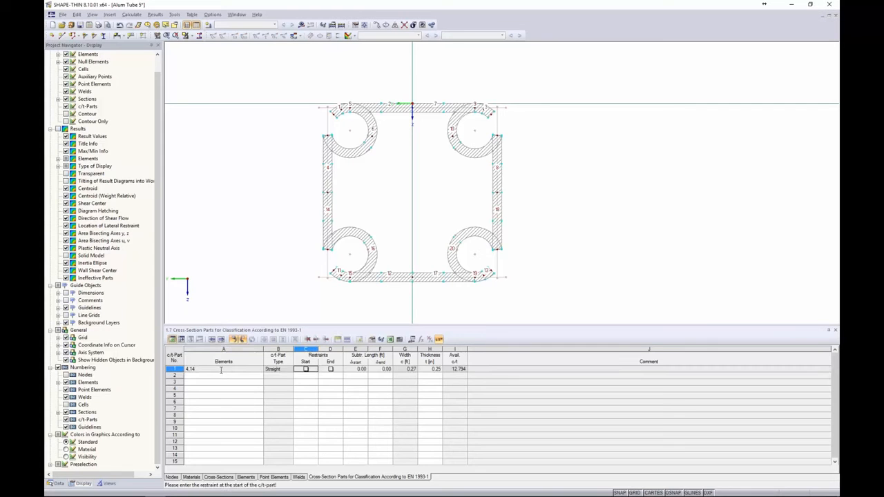
{"action": "left_click", "coordinate": [306, 370]}
{"action": "left_click", "coordinate": [332, 371]}
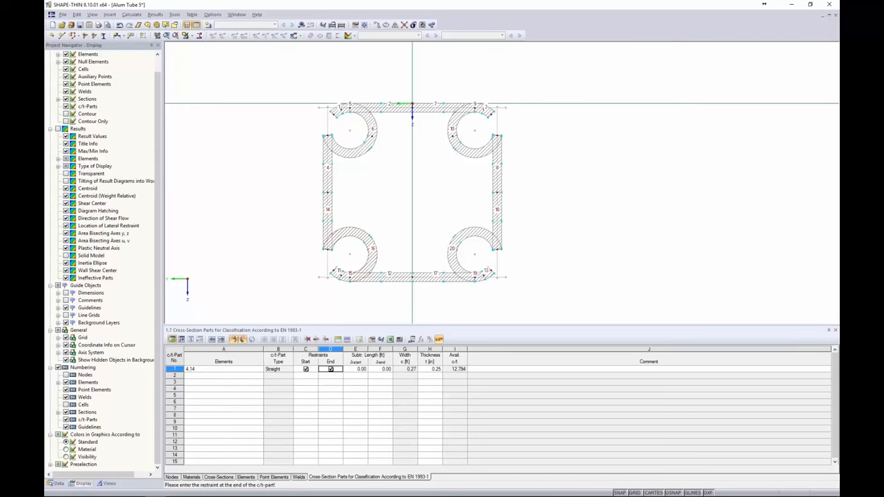
Define c/t-part 2 from elements 12,17 with restraints at both start and end.
{"action": "left_click", "coordinate": [234, 376]}
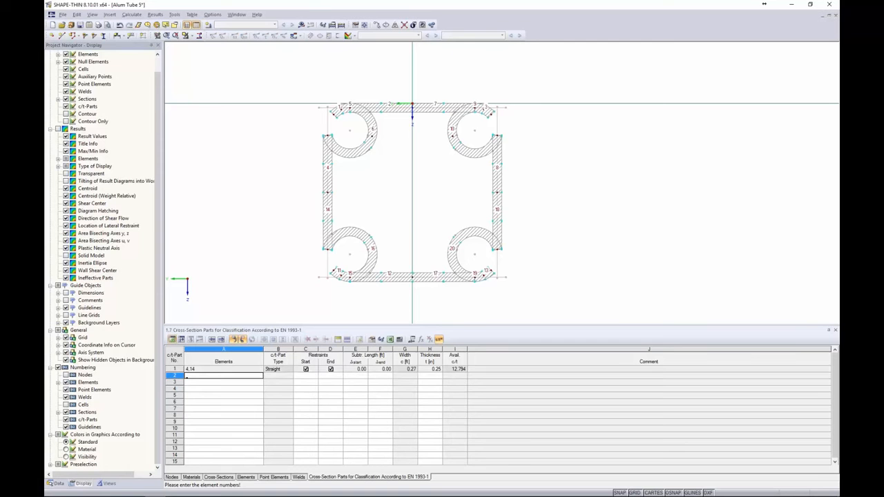
{"action": "type", "text": "12, 17"}
{"action": "key", "text": "Tab"}
{"action": "key", "text": "space"}
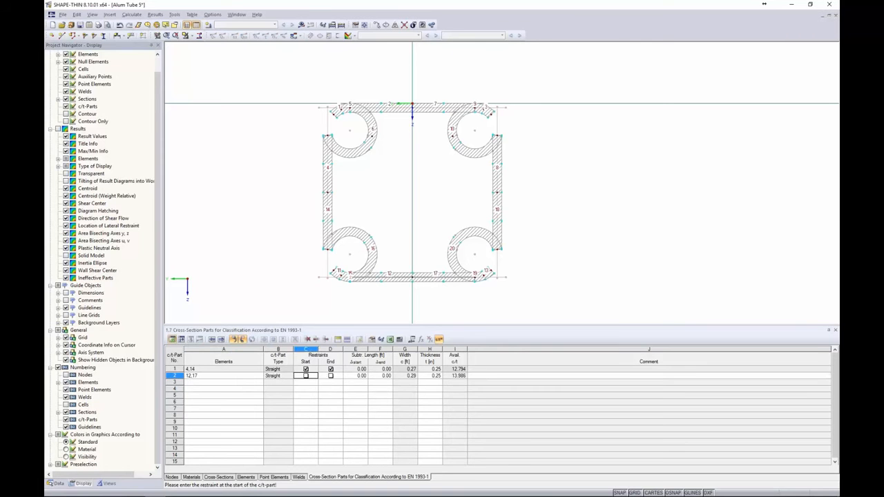
{"action": "key", "text": "Tab"}
{"action": "key", "text": "space"}
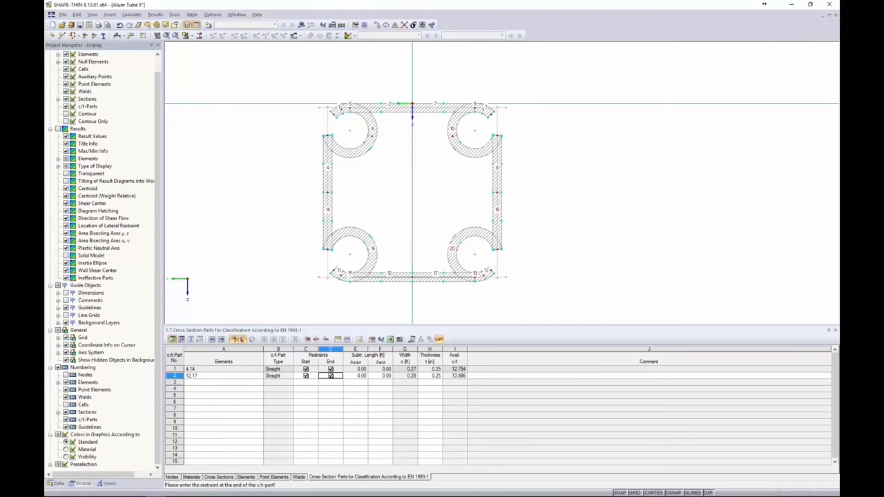
Define c/t-part 3 from elements 8,18 with restraints at both start and end.
{"action": "left_click", "coordinate": [229, 381]}
{"action": "type", "text": "8,1"}
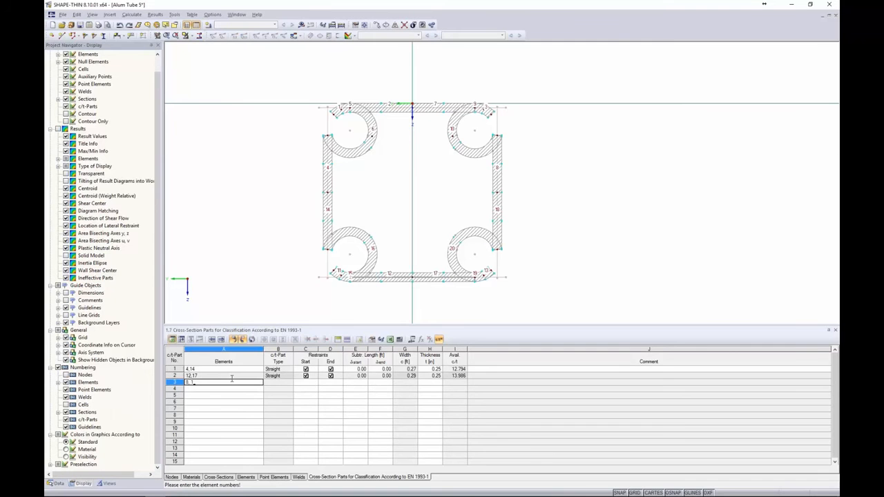
{"action": "type", "text": "8"}
{"action": "key", "text": "Tab"}
{"action": "key", "text": "space"}
{"action": "key", "text": "Tab"}
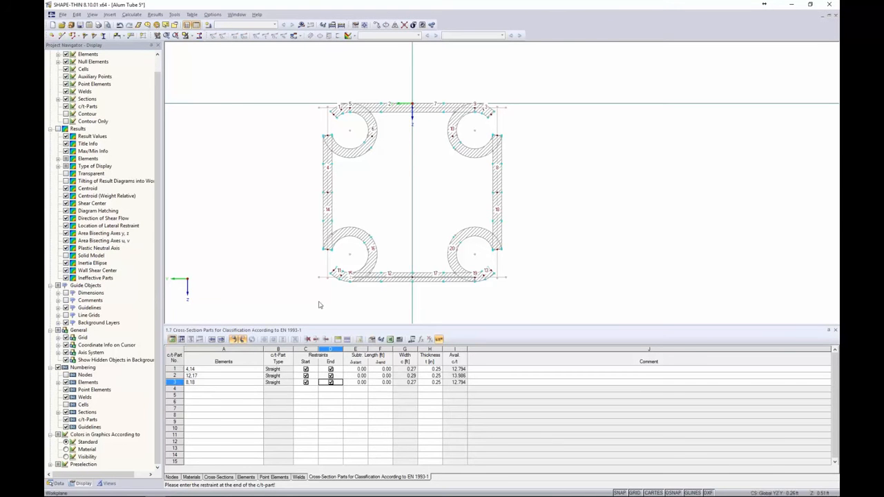
Define c/t-part 4 from elements 2,7 with restraints at both start and end.
{"action": "left_click", "coordinate": [191, 390]}
{"action": "type", "text": "2,"}
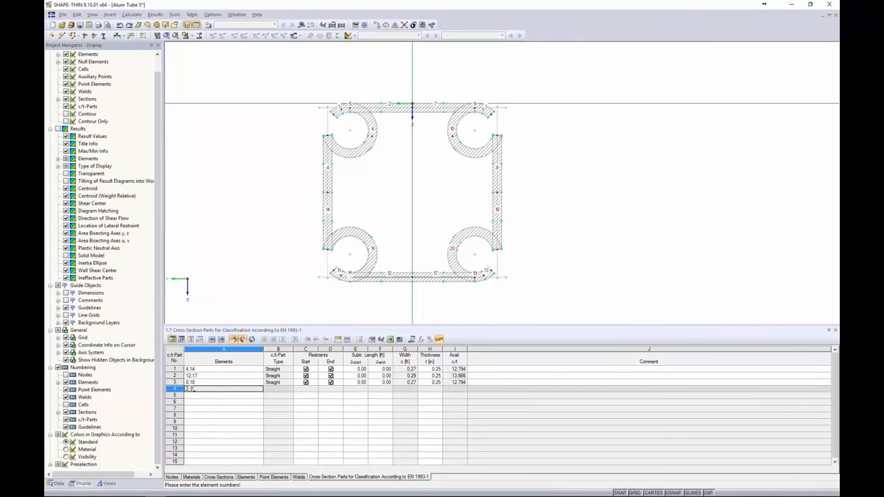
{"action": "type", "text": "7"}
{"action": "key", "text": "Tab"}
{"action": "key", "text": "space"}
{"action": "key", "text": "Tab"}
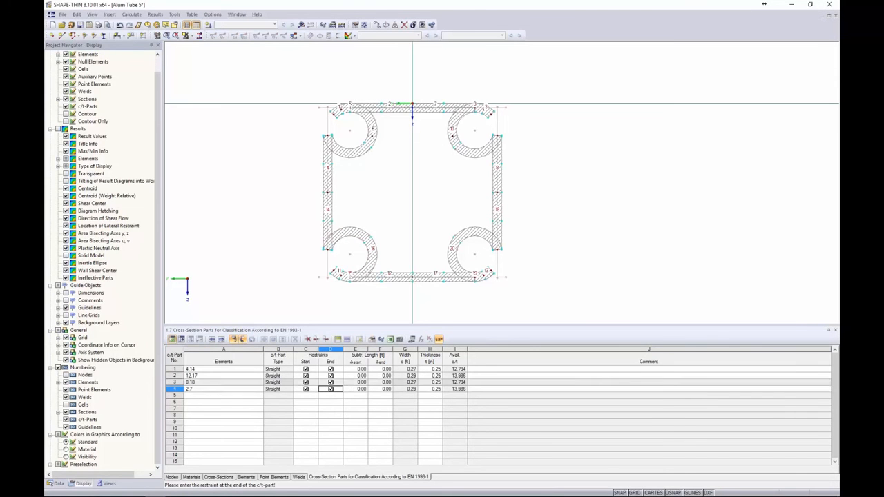
Try to calculate the results of the cross-section with the four c/t-parts.
{"action": "left_click", "coordinate": [302, 25]}
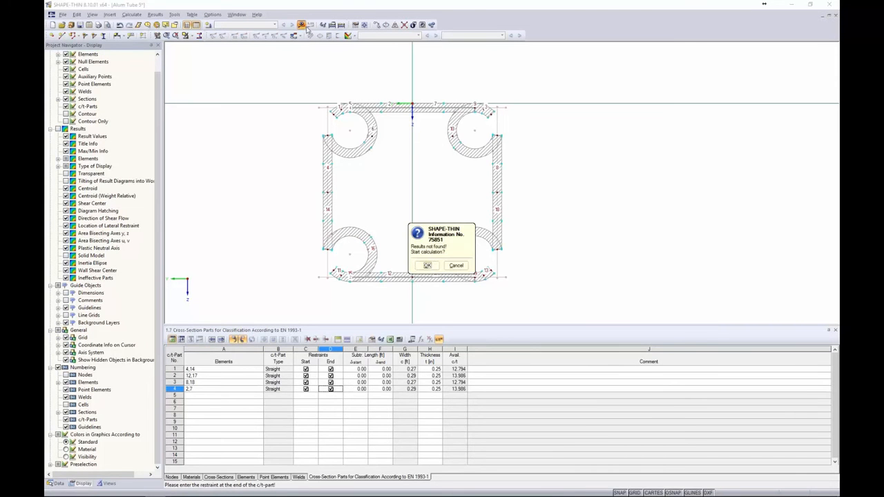
{"action": "left_click", "coordinate": [431, 266]}
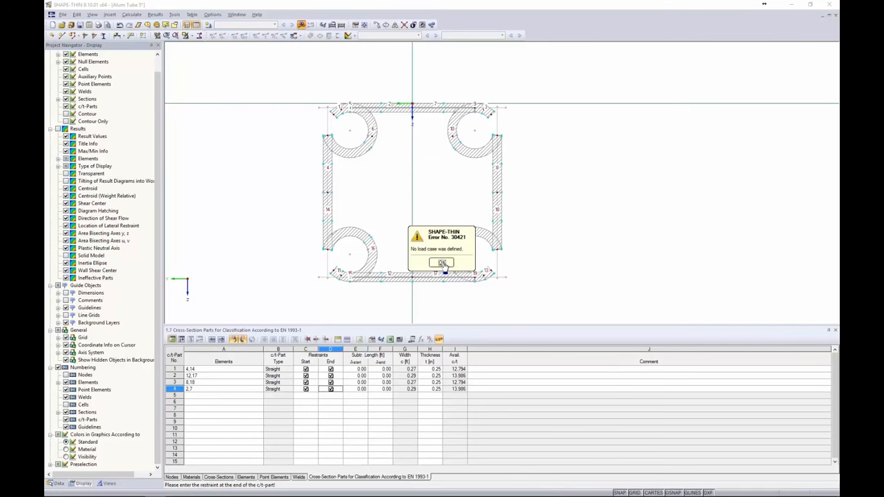
{"action": "left_click", "coordinate": [442, 263]}
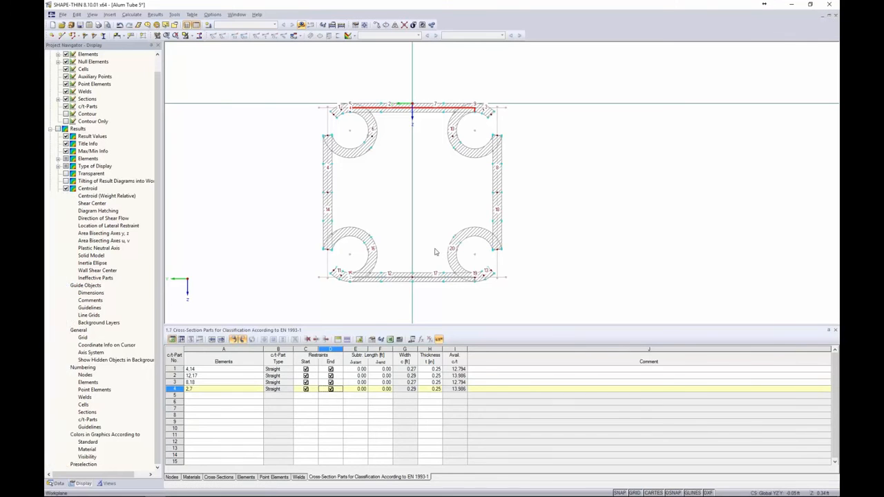
{"action": "left_click", "coordinate": [437, 233]}
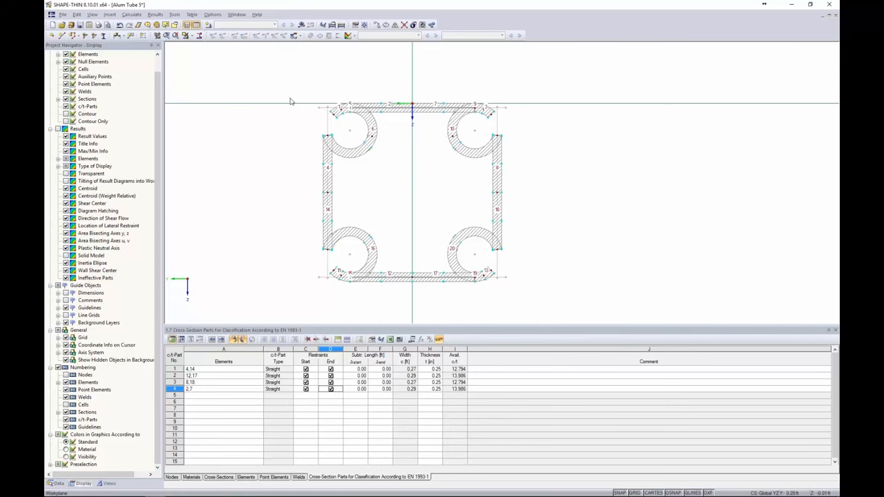
Create load case LC1 with the action category Dead and enter an axial force of 1 kip for member 1 at location 1.
{"action": "left_click", "coordinate": [208, 26]}
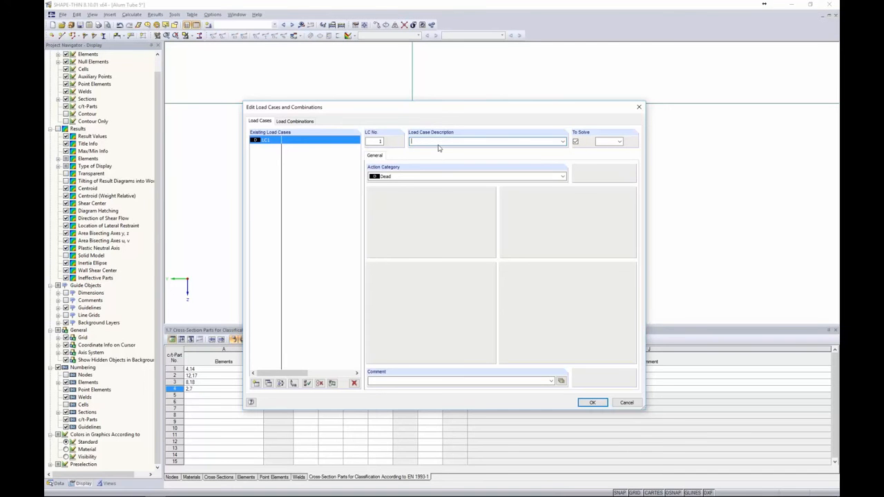
{"action": "left_click", "coordinate": [590, 404]}
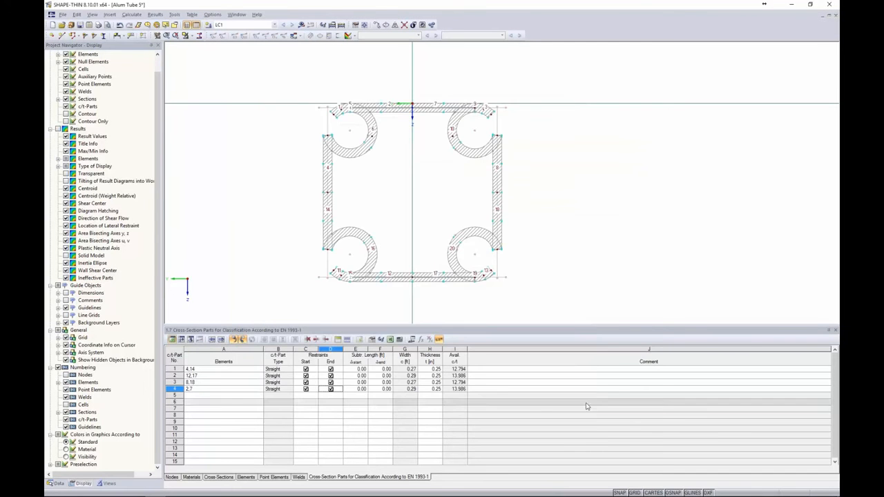
{"action": "left_click", "coordinate": [191, 340]}
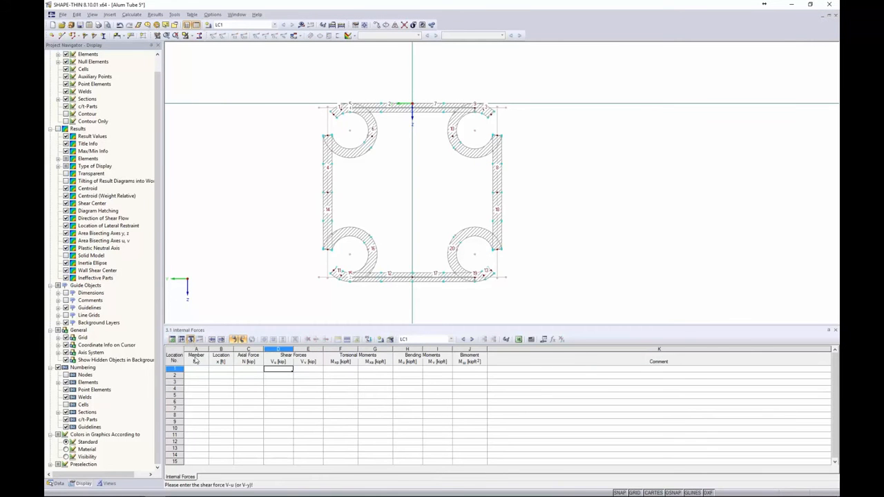
{"action": "left_click", "coordinate": [197, 369]}
{"action": "type", "text": "1"}
{"action": "left_click", "coordinate": [250, 370]}
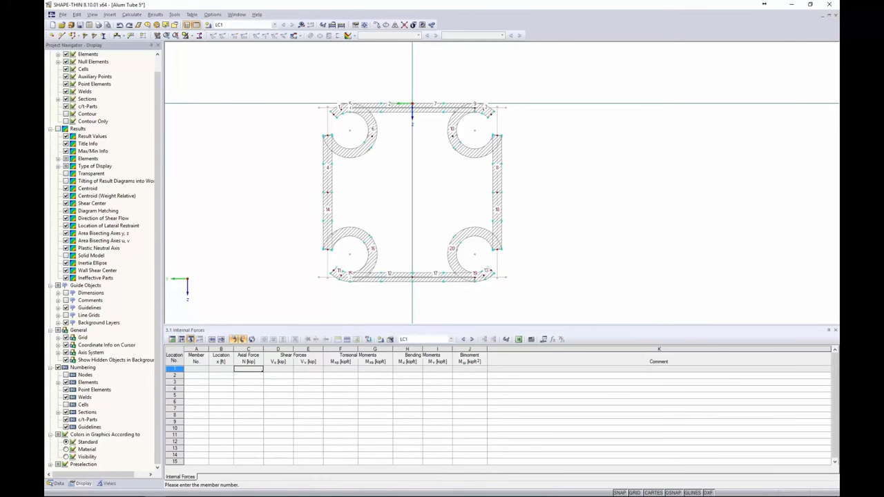
{"action": "type", "text": "1"}
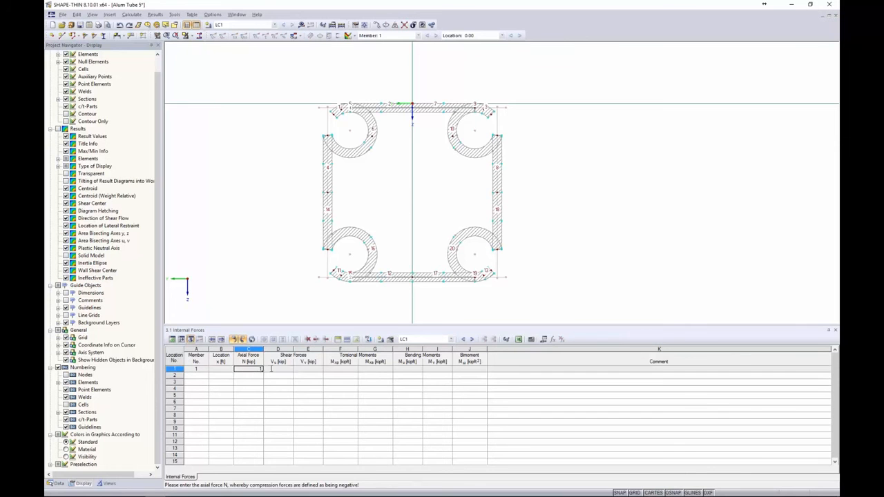
{"action": "key", "text": "Return"}
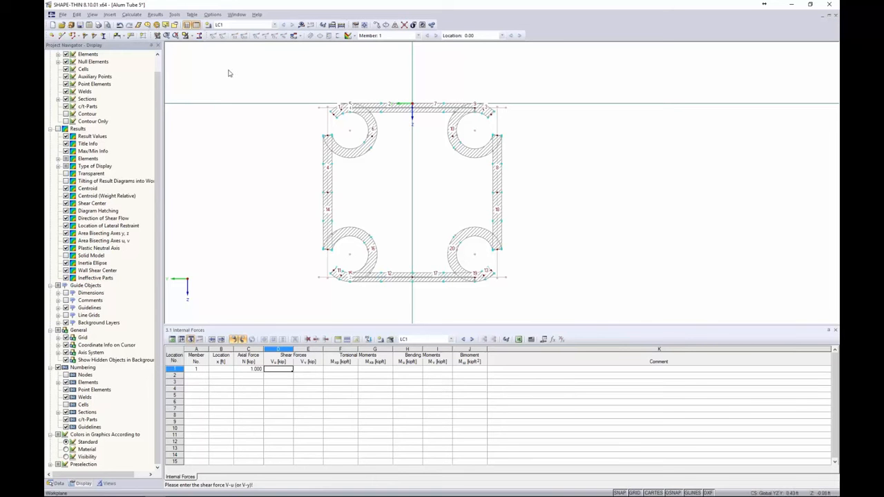
Switch to the Alum Tube model and display the σx stresses, the τ stresses and again the σx stresses.
{"action": "left_click", "coordinate": [238, 15]}
{"action": "left_click", "coordinate": [256, 112]}
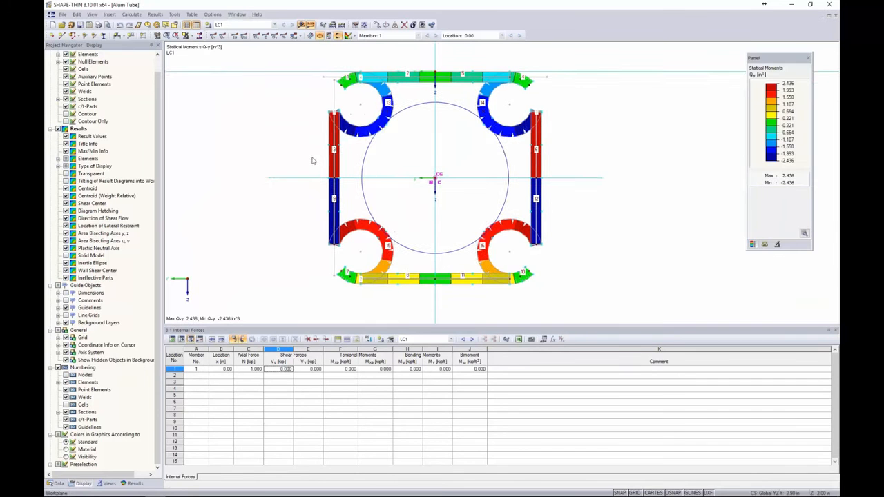
{"action": "left_click", "coordinate": [133, 483]}
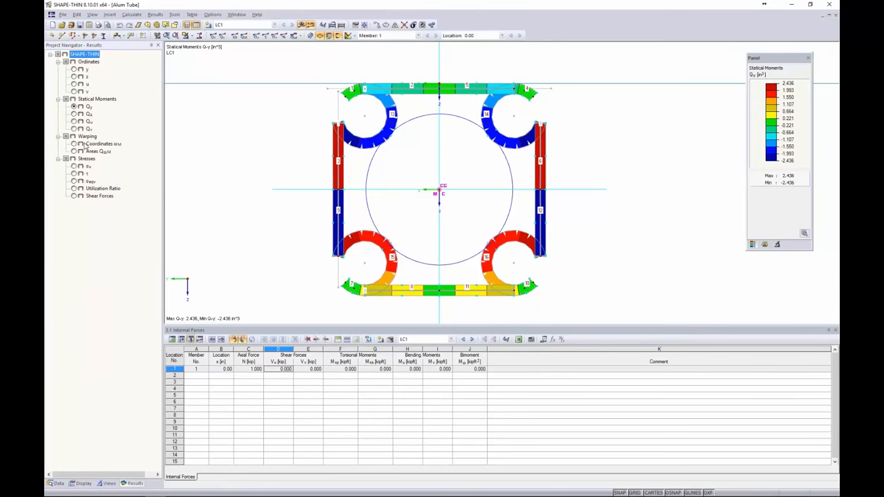
{"action": "left_click", "coordinate": [75, 167]}
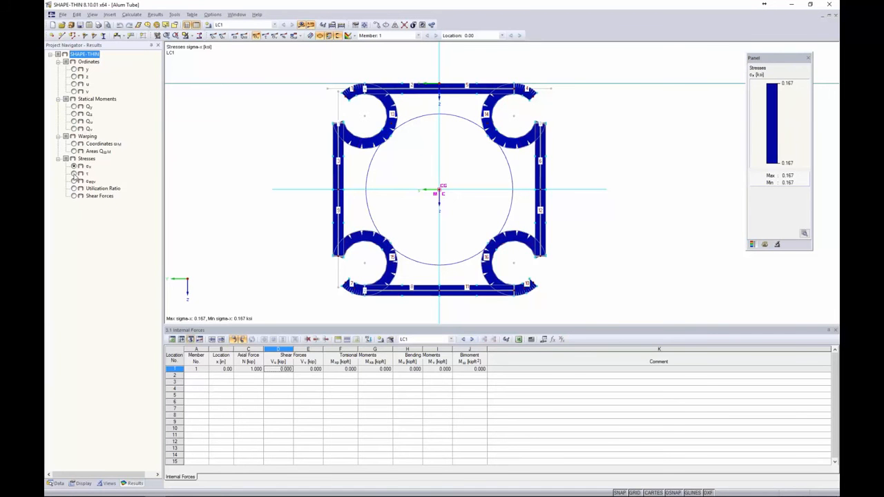
{"action": "left_click", "coordinate": [74, 174]}
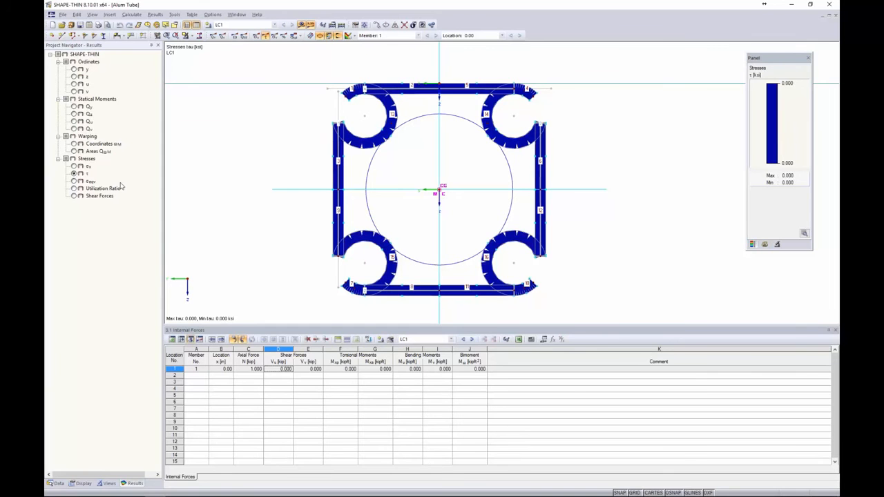
{"action": "left_click", "coordinate": [75, 166]}
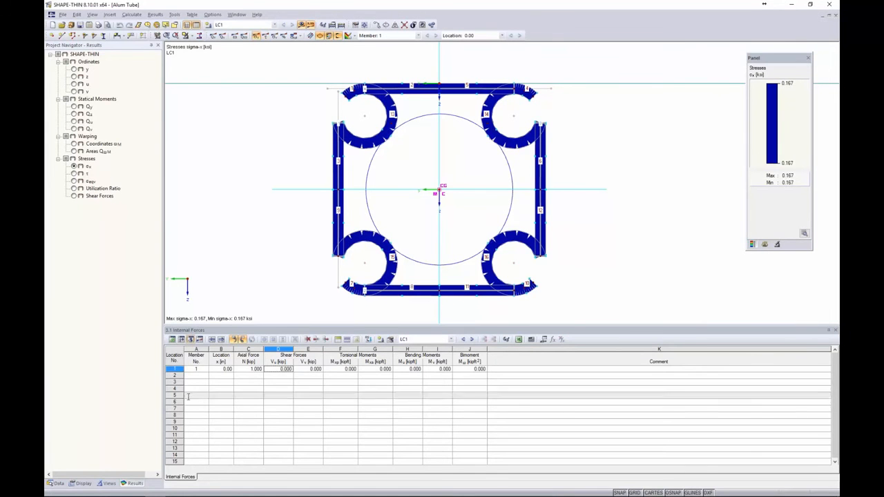
Examine the section properties of Alum Tube in a temporarily enlarged results table and switch to the PowerPoint slide show.
{"action": "left_click", "coordinate": [199, 339]}
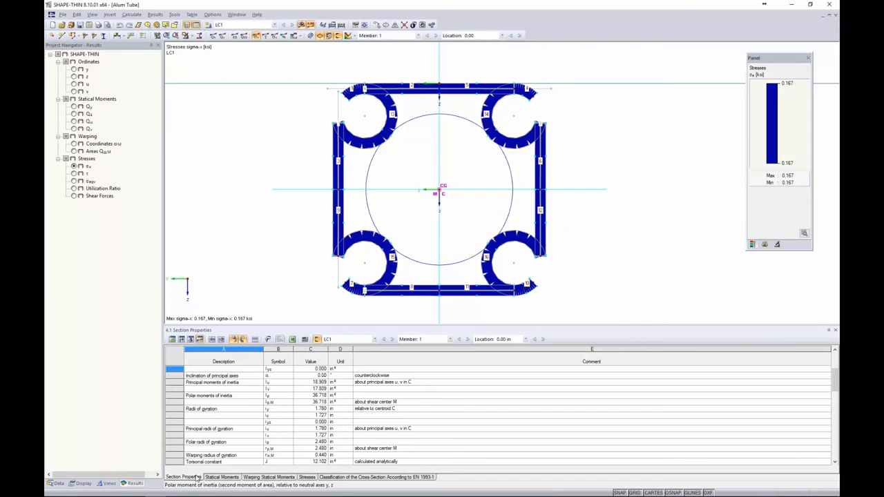
{"action": "left_click_drag", "start_coordinate": [246, 324], "coordinate": [261, 219]}
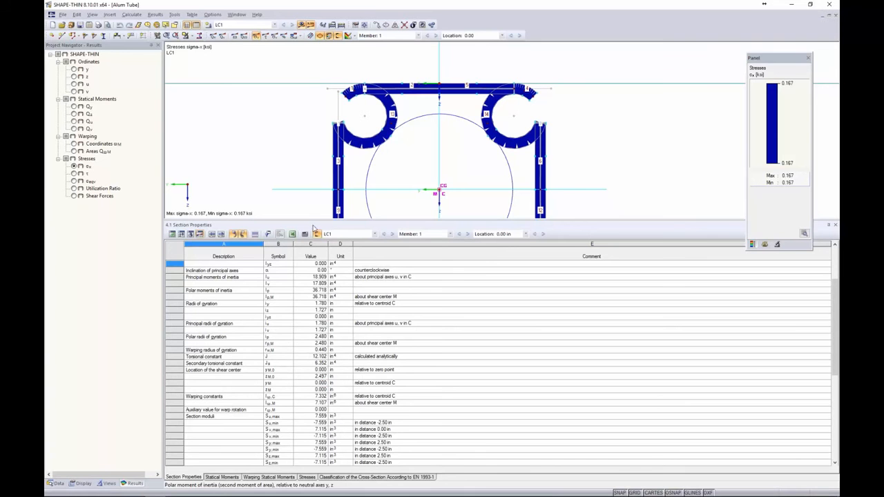
{"action": "left_click_drag", "start_coordinate": [314, 224], "coordinate": [315, 328]}
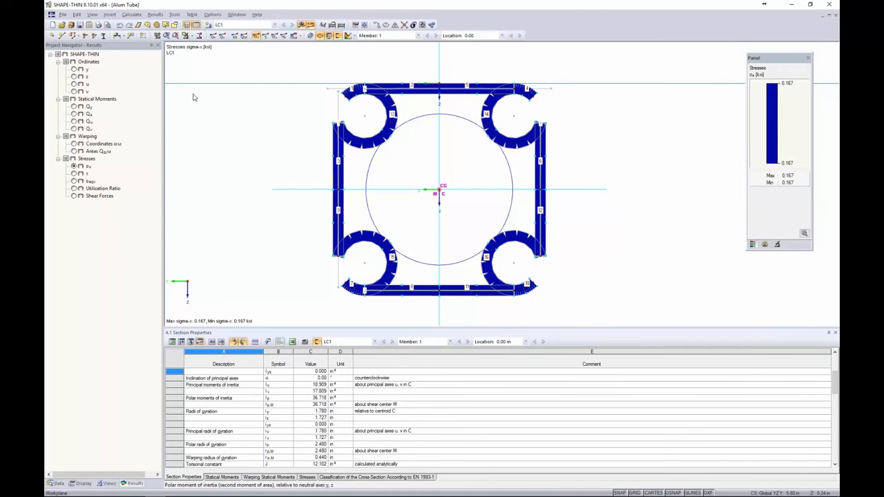
{"action": "key", "text": "alt+Tab"}
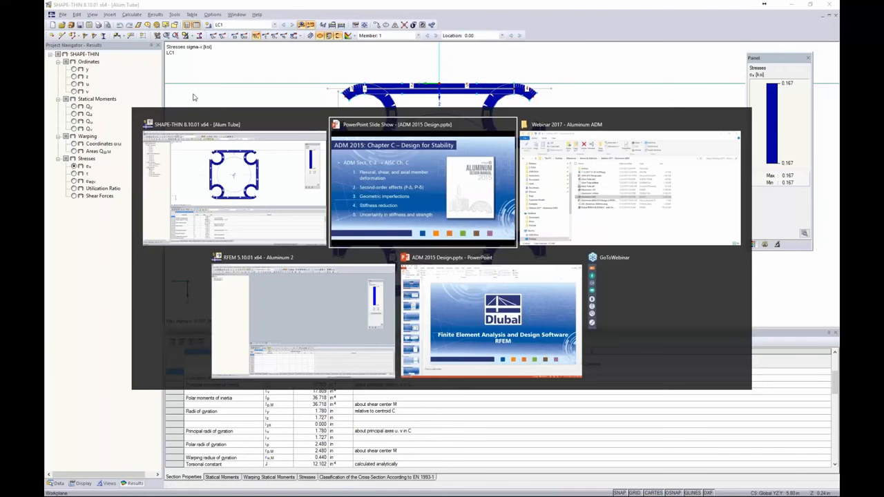
Switch to RFEM, create the 3D model Alum 10 with ASCE 7-10 load combinations, and maximize its window.
{"action": "left_click", "coordinate": [300, 295]}
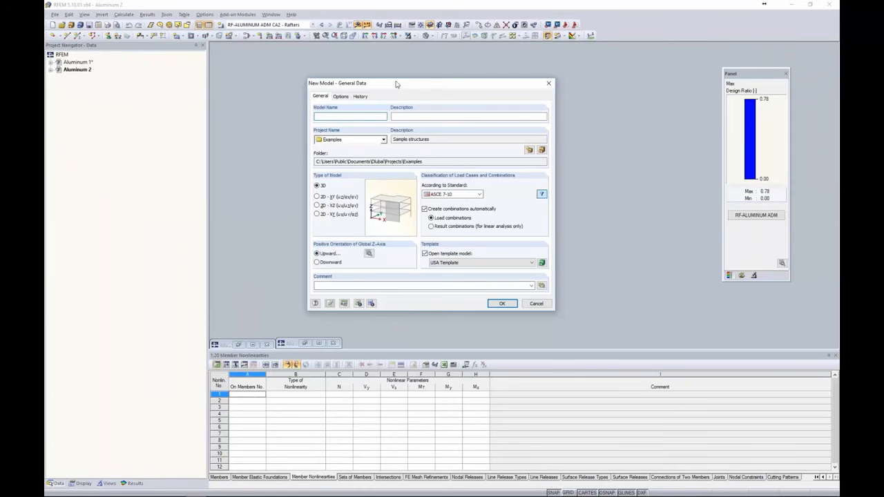
{"action": "left_click", "coordinate": [369, 116]}
{"action": "type", "text": "Alum 10"}
{"action": "left_click", "coordinate": [453, 194]}
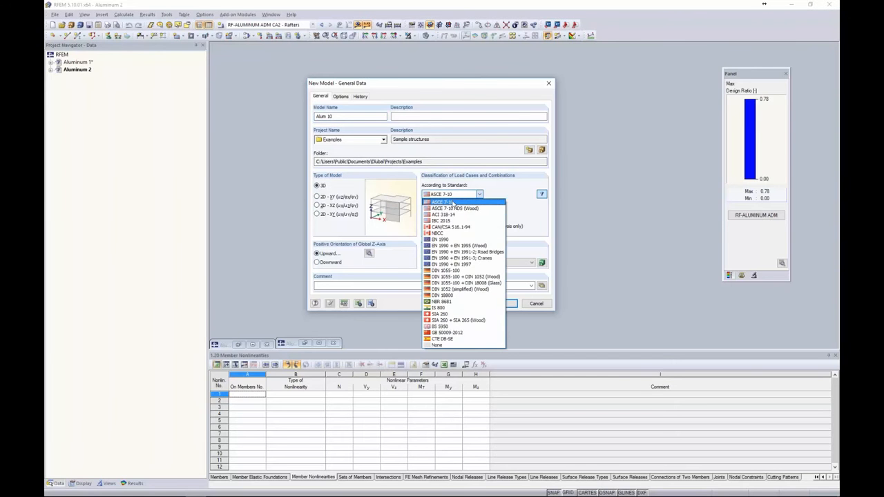
{"action": "left_click", "coordinate": [453, 202]}
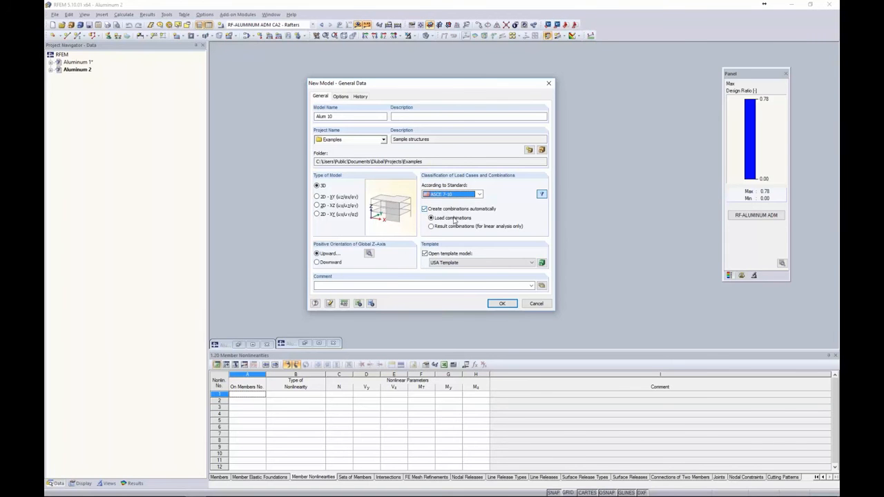
{"action": "left_click", "coordinate": [502, 305]}
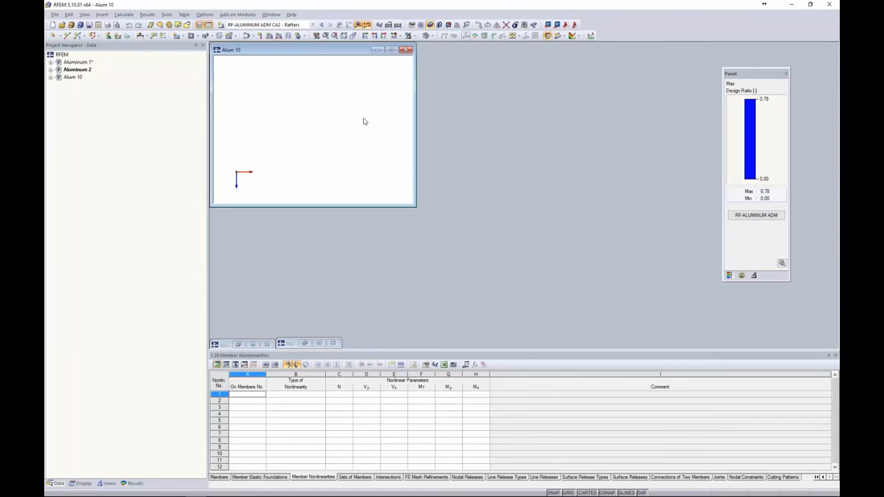
{"action": "double_click", "coordinate": [332, 53]}
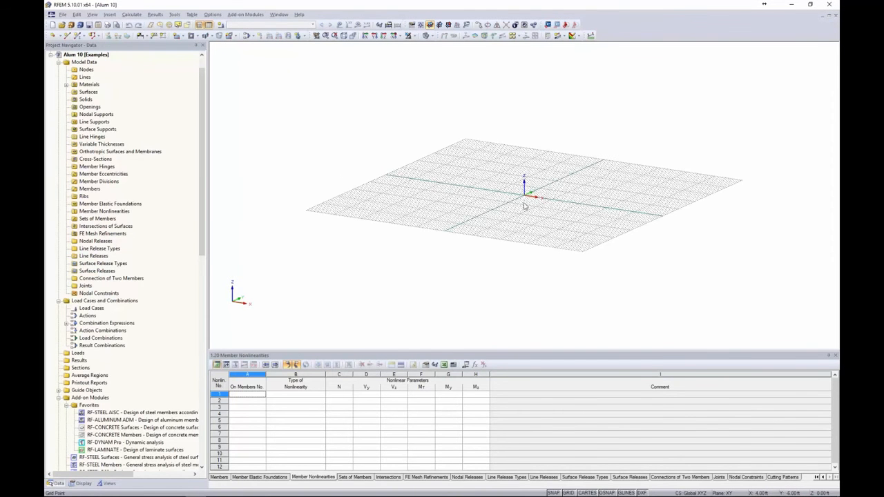
Start generating a 3D Hall from members and set its total length to 48 ft.
{"action": "scroll", "coordinate": [522, 203], "scroll_direction": "up", "scroll_amount": 3}
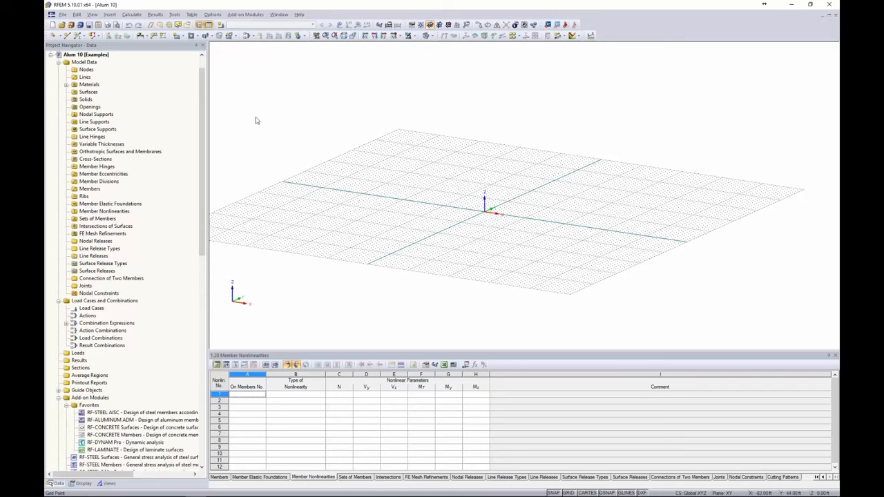
{"action": "left_click", "coordinate": [174, 14]}
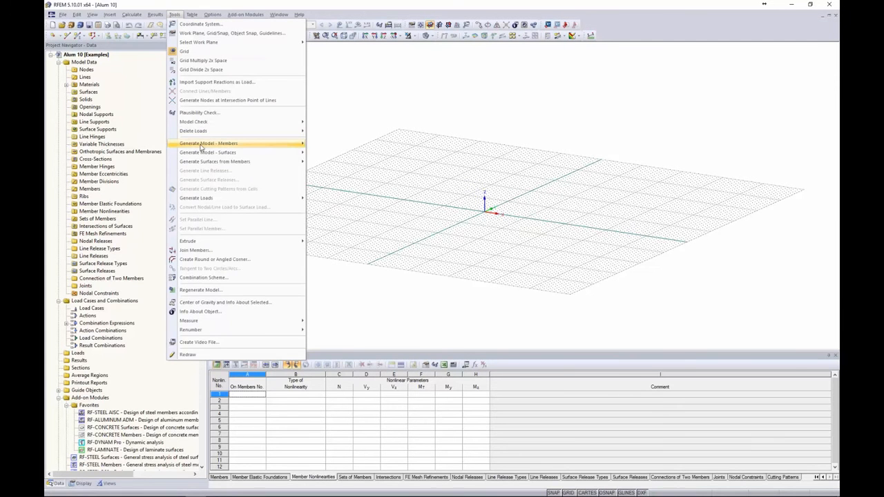
{"action": "mouse_move", "coordinate": [201, 147]}
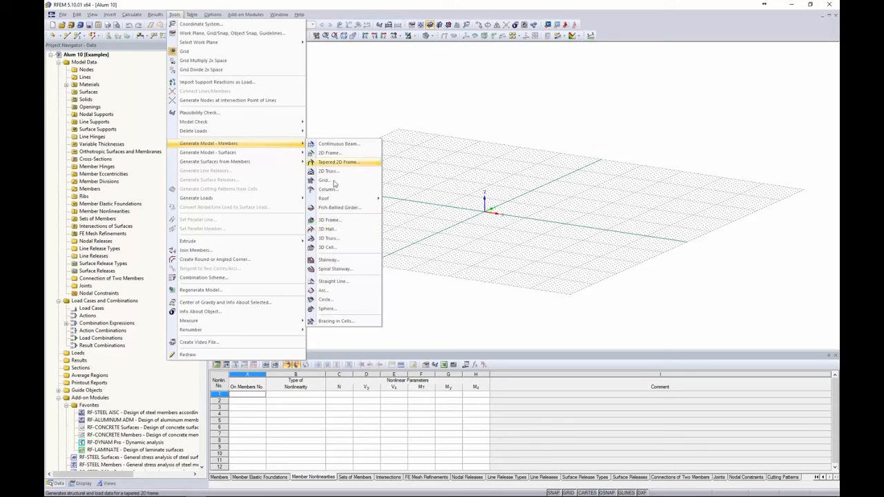
{"action": "left_click", "coordinate": [333, 230]}
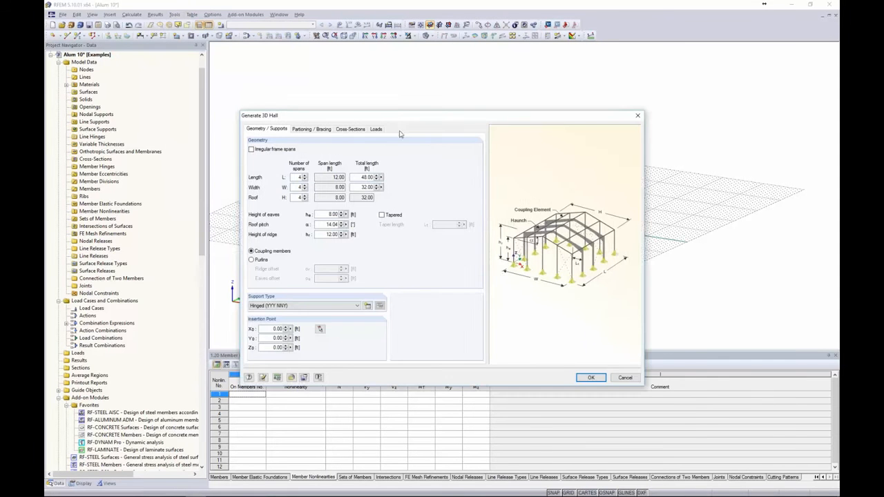
{"action": "left_click_drag", "start_coordinate": [402, 120], "coordinate": [406, 98]}
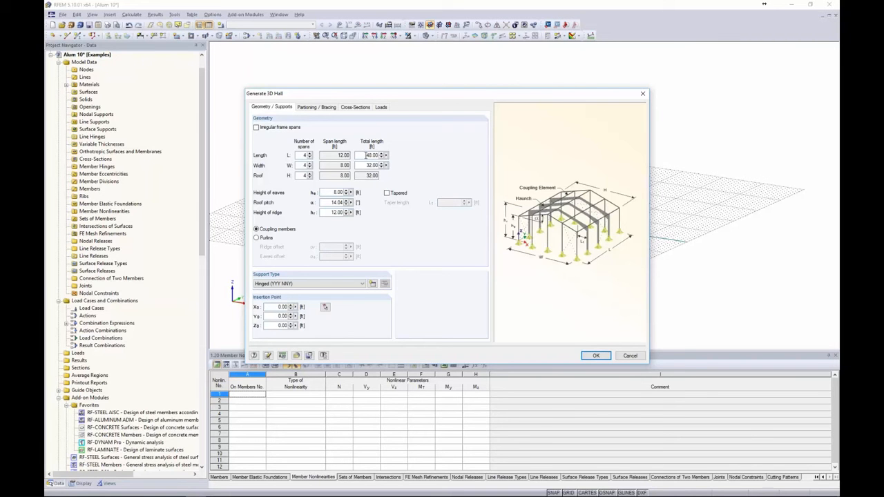
{"action": "double_click", "coordinate": [366, 155]}
{"action": "left_click_drag", "start_coordinate": [366, 165], "coordinate": [379, 166]}
{"action": "left_click", "coordinate": [372, 165]}
{"action": "left_click", "coordinate": [366, 156]}
{"action": "type", "text": "48"}
Set the hall's total width to 32 ft, eaves height to 8 ft and ridge height to 12 ft, using coupling members.
{"action": "left_click", "coordinate": [342, 155]}
{"action": "left_click_drag", "start_coordinate": [365, 166], "coordinate": [393, 166]}
{"action": "type", "text": "32"}
{"action": "left_click_drag", "start_coordinate": [335, 193], "coordinate": [366, 195]}
{"action": "type", "text": "8"}
{"action": "left_click_drag", "start_coordinate": [331, 212], "coordinate": [342, 213]}
{"action": "type", "text": "1"}
{"action": "key", "text": "Tab"}
{"action": "left_click", "coordinate": [257, 238]}
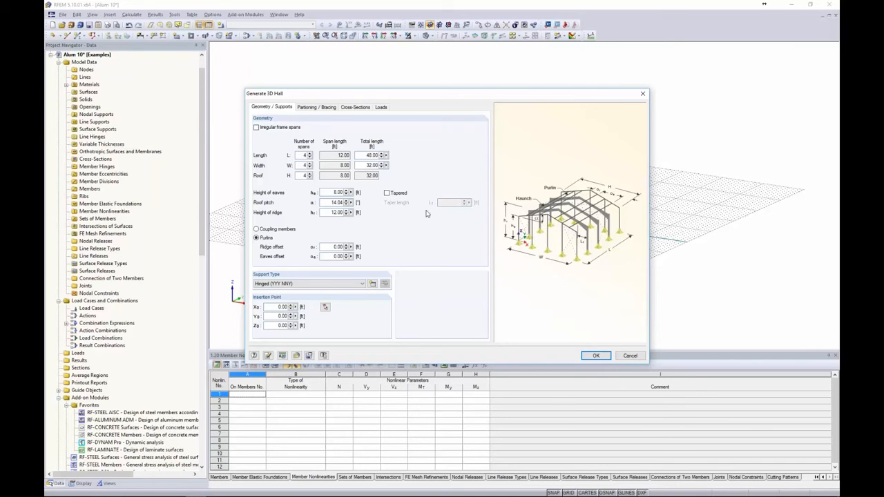
{"action": "left_click", "coordinate": [257, 229]}
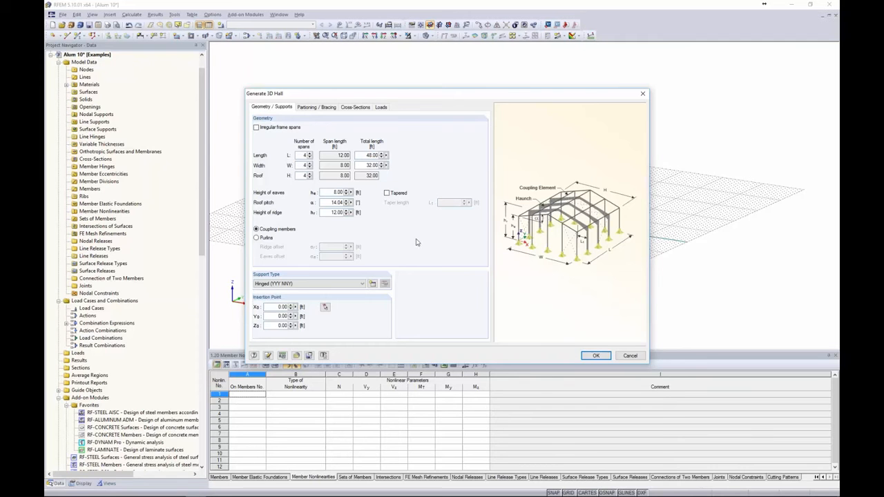
Examine the hall's available support types and the nonlinearity options for a new nodal support without creating one.
{"action": "left_click", "coordinate": [310, 285]}
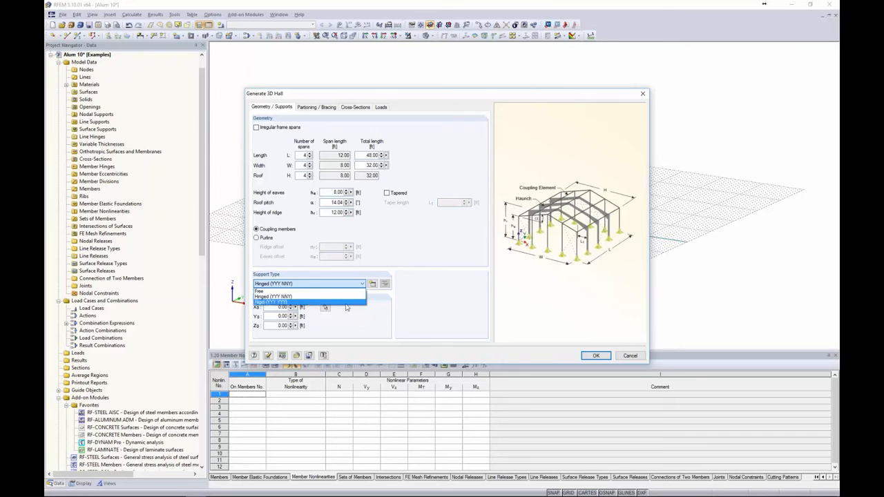
{"action": "left_click", "coordinate": [399, 306]}
{"action": "left_click", "coordinate": [374, 286]}
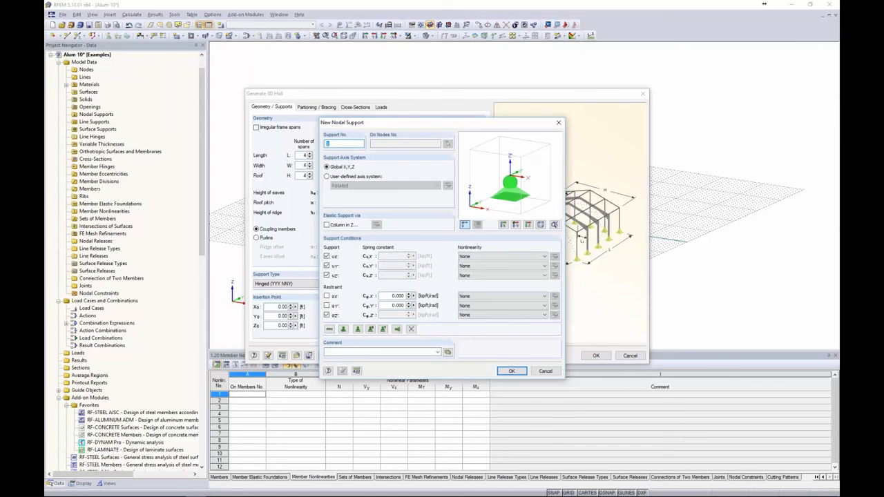
{"action": "left_click", "coordinate": [491, 267]}
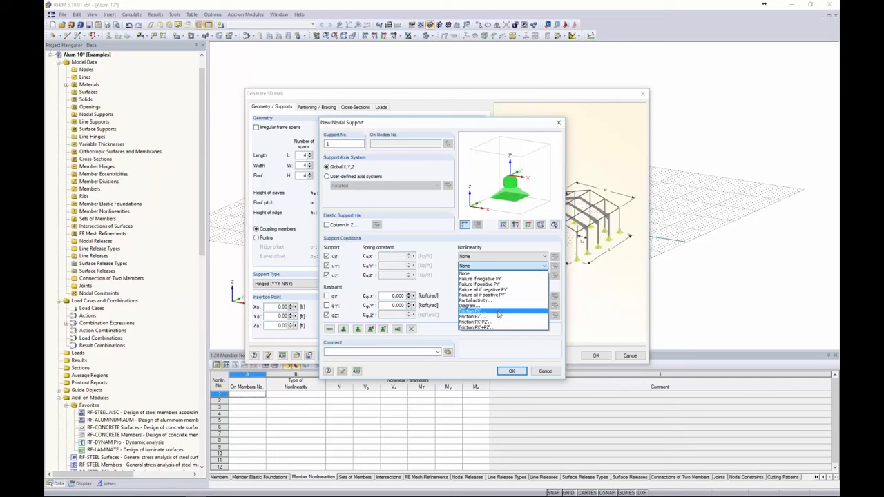
{"action": "left_click", "coordinate": [453, 279]}
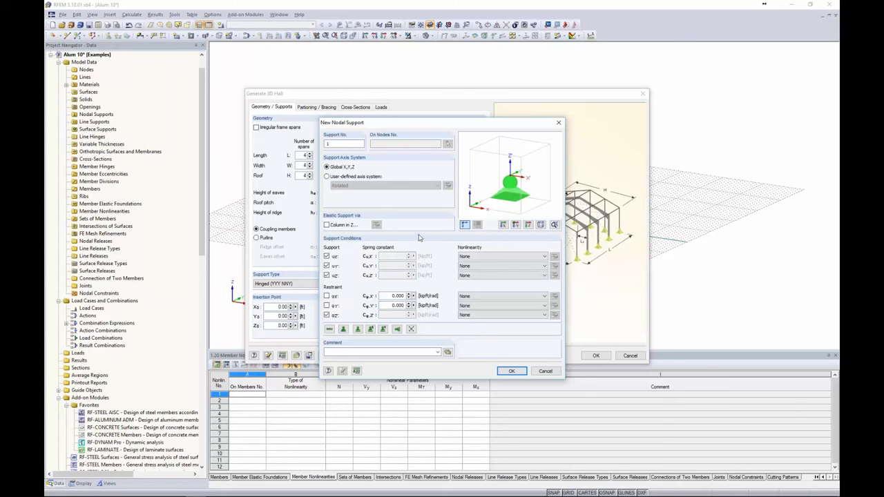
{"action": "left_click", "coordinate": [545, 372]}
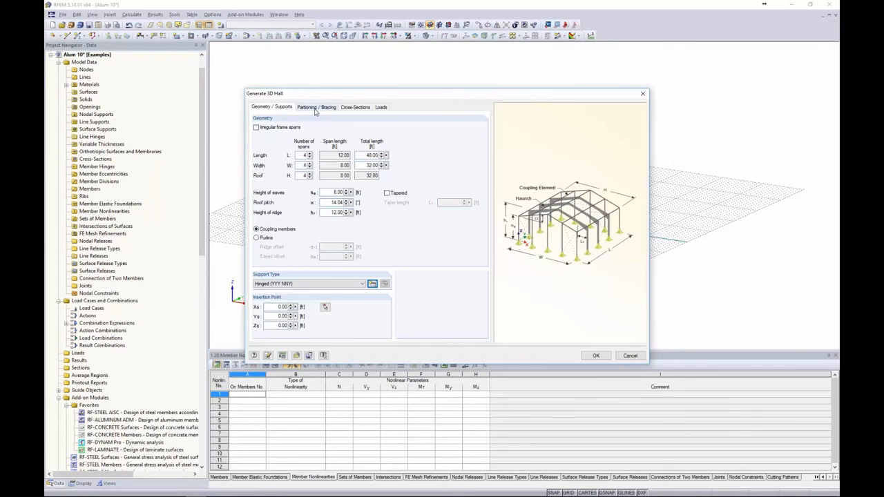
Define the bracing positions for the gables, side walls and roof of the hall, with the rear gable braced in bay 2.
{"action": "left_click", "coordinate": [314, 108]}
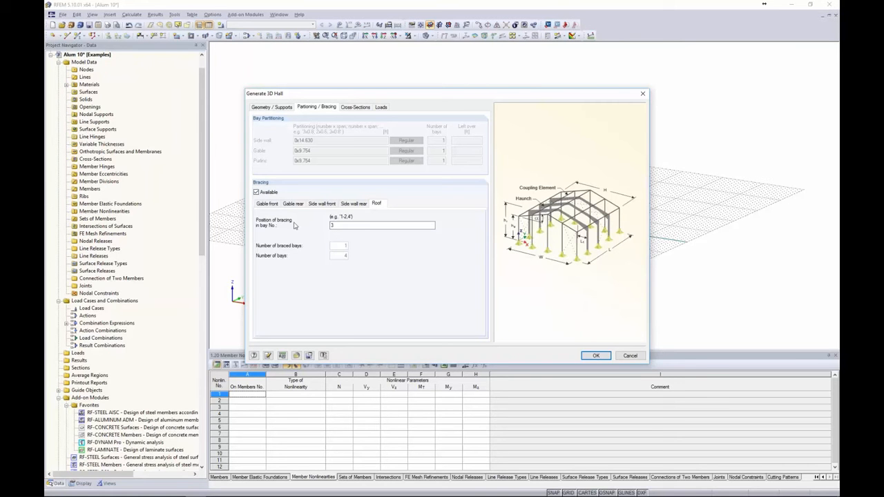
{"action": "left_click", "coordinate": [270, 204]}
{"action": "left_click", "coordinate": [337, 225]}
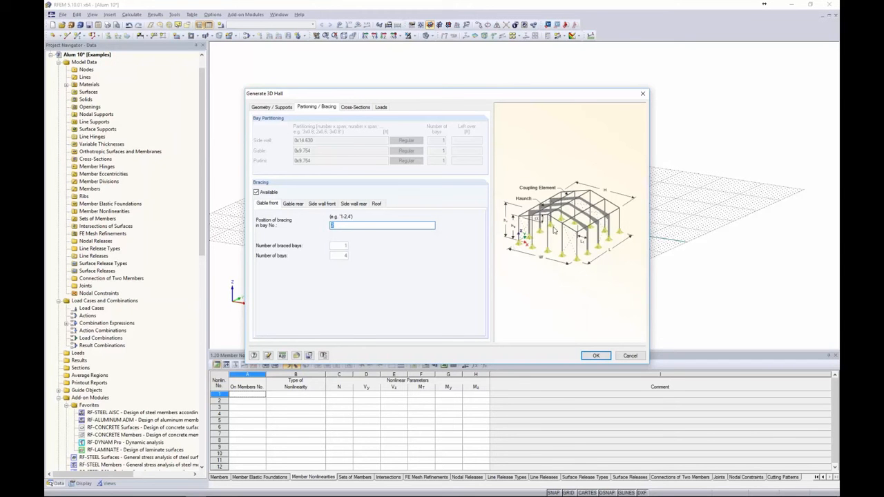
{"action": "left_click", "coordinate": [293, 204]}
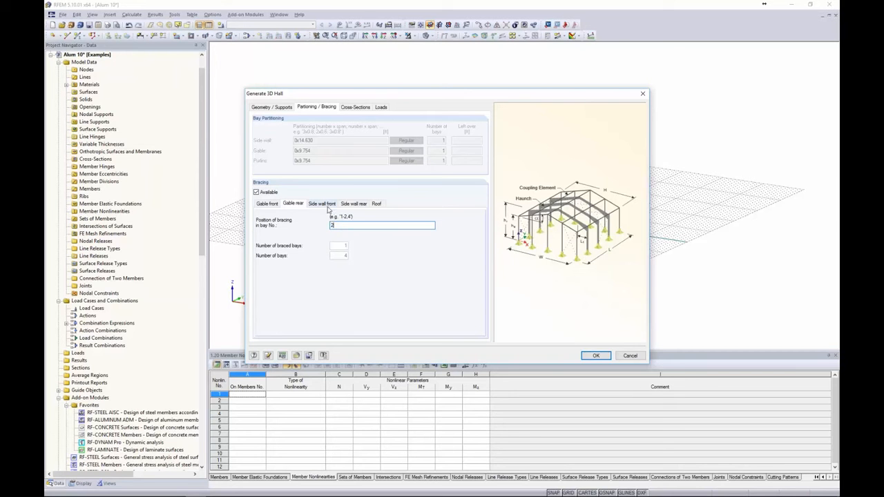
{"action": "left_click", "coordinate": [328, 205]}
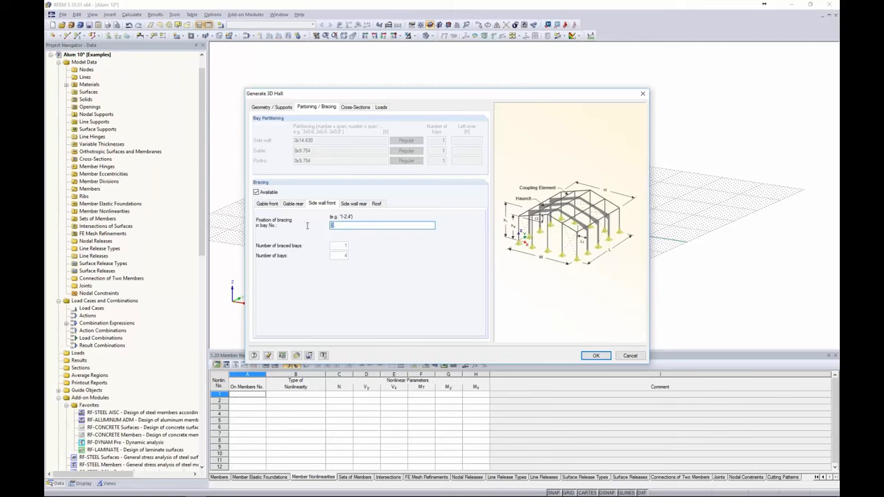
{"action": "left_click", "coordinate": [348, 205]}
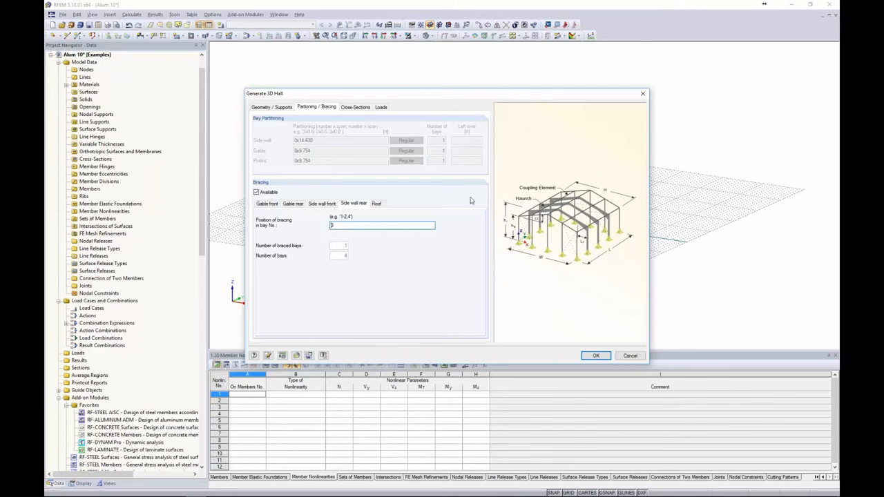
{"action": "left_click", "coordinate": [376, 204]}
{"action": "left_click_drag", "start_coordinate": [339, 225], "coordinate": [311, 224]}
Choose the rectangular hollow section RT 8 x 4 x 1/2 from the ADM 2015 USA favorites for the frame columns.
{"action": "left_click", "coordinate": [354, 107]}
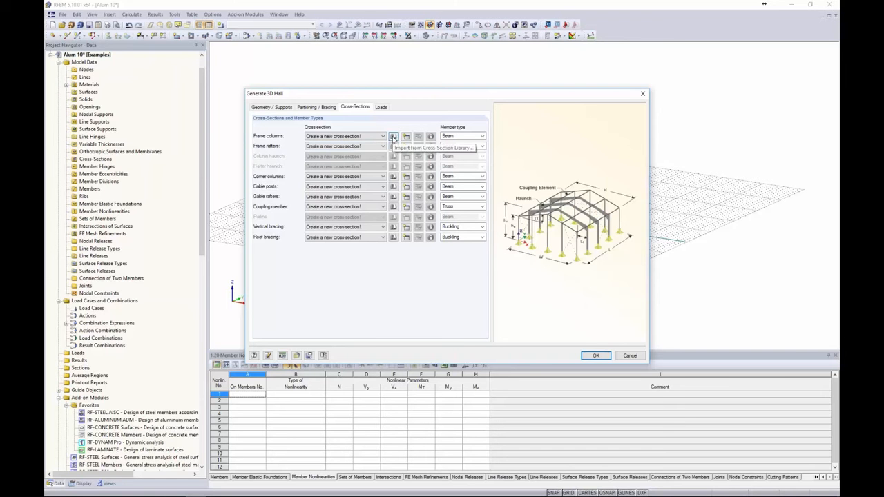
{"action": "left_click", "coordinate": [393, 136]}
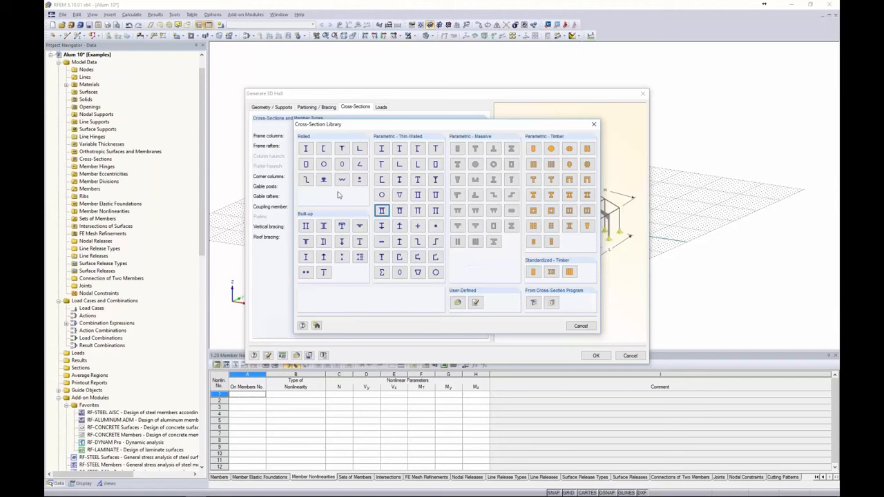
{"action": "left_click", "coordinate": [306, 166]}
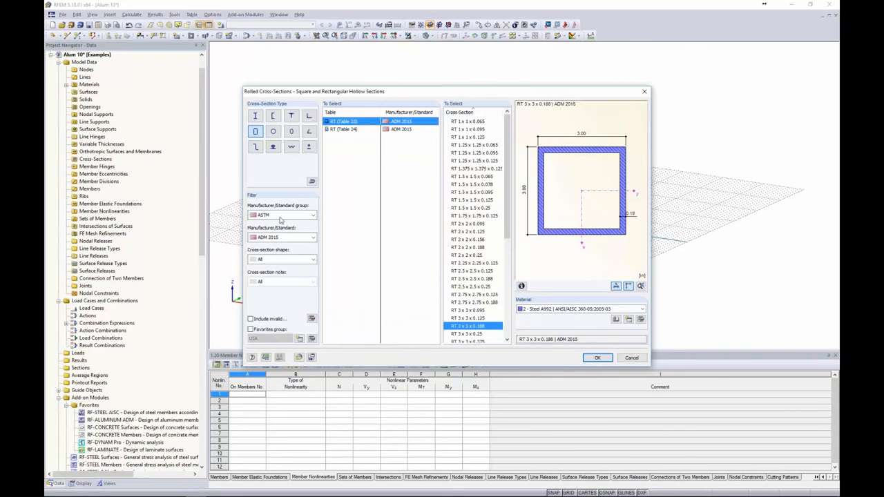
{"action": "left_click", "coordinate": [280, 217]}
{"action": "left_click", "coordinate": [281, 244]}
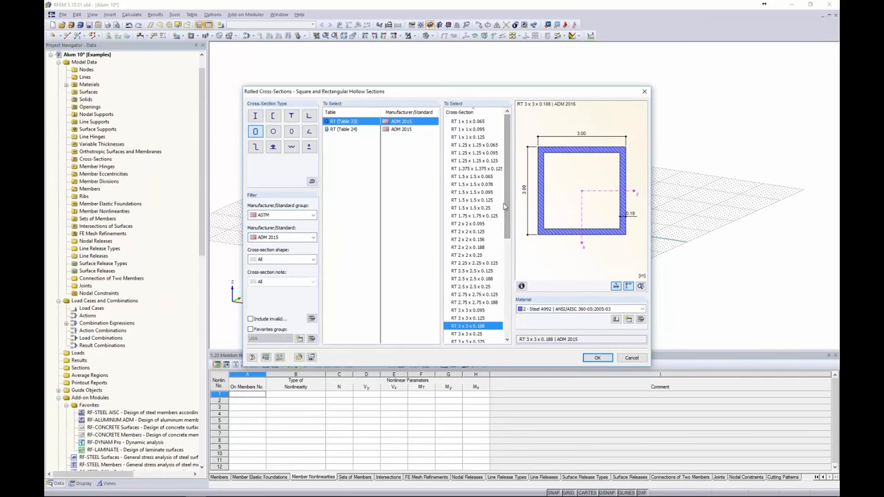
{"action": "left_click_drag", "start_coordinate": [507, 204], "coordinate": [504, 184]}
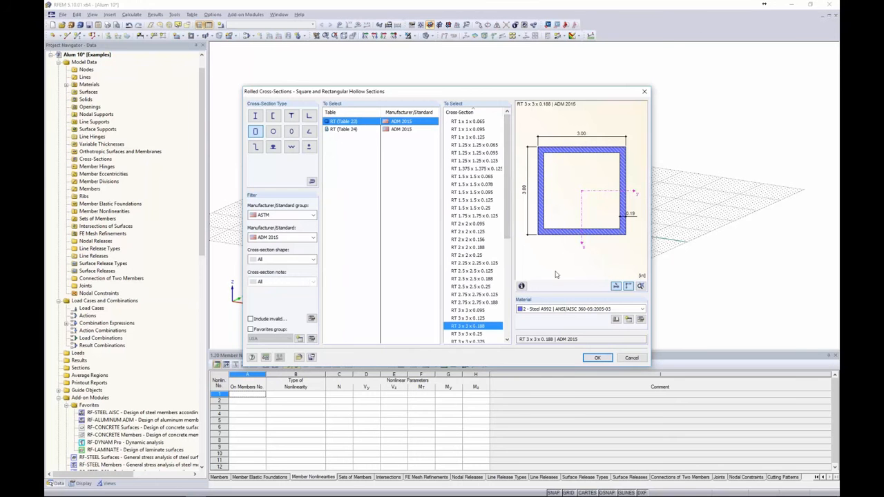
{"action": "left_click", "coordinate": [251, 330]}
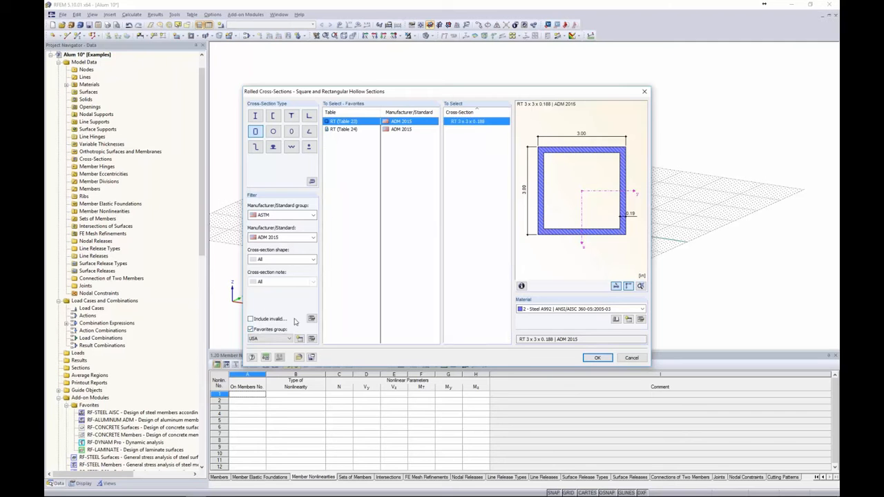
{"action": "left_click", "coordinate": [343, 129]}
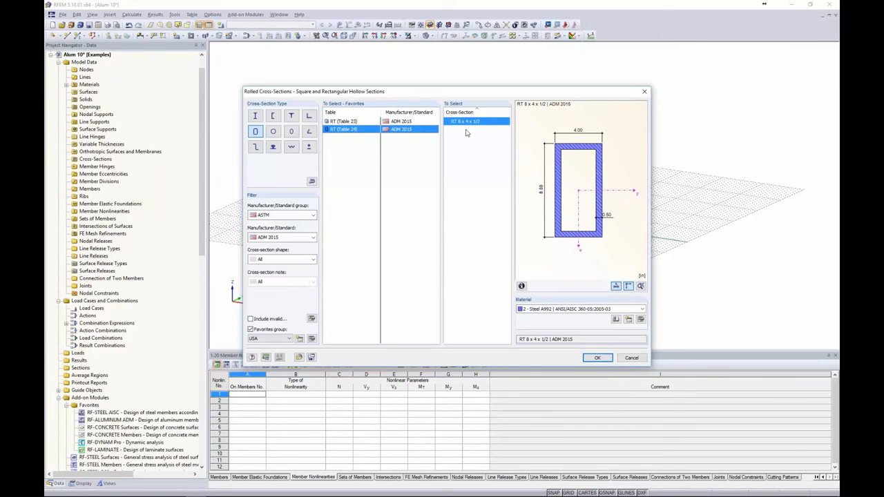
Examine the ADM 2015 aluminum materials in the material library's USA favorites and their properties without importing one.
{"action": "left_click", "coordinate": [543, 309]}
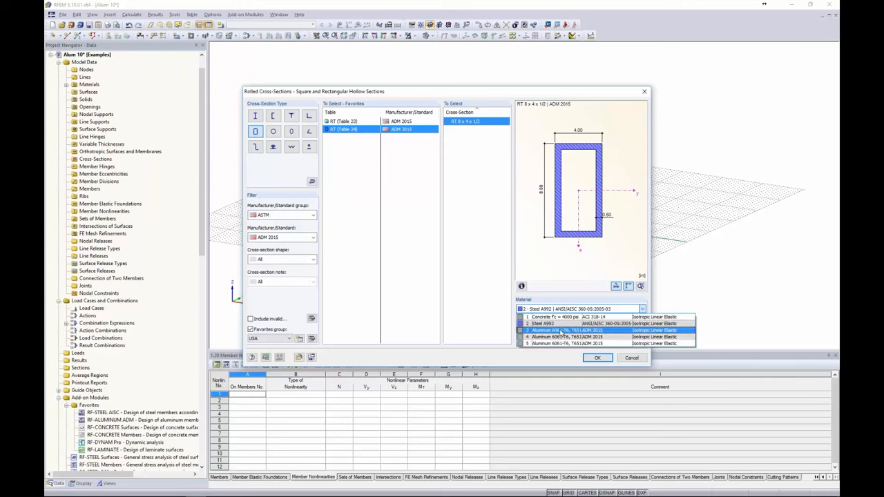
{"action": "left_click", "coordinate": [509, 329]}
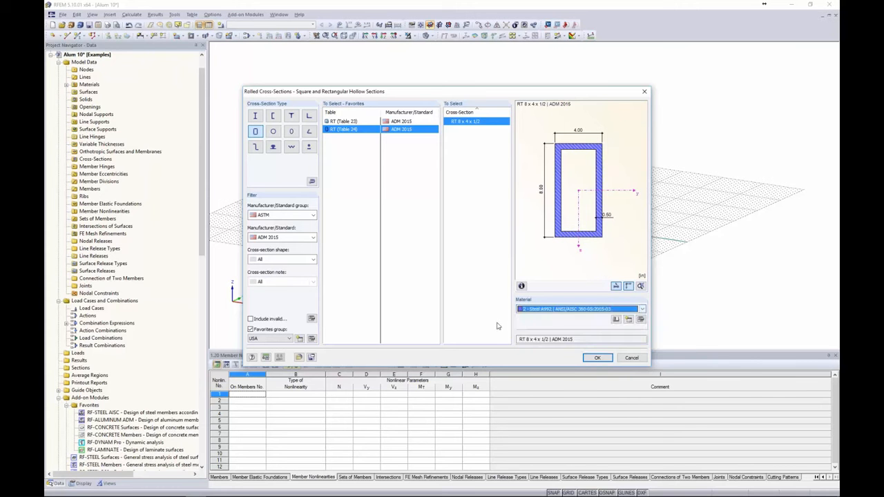
{"action": "left_click", "coordinate": [615, 319]}
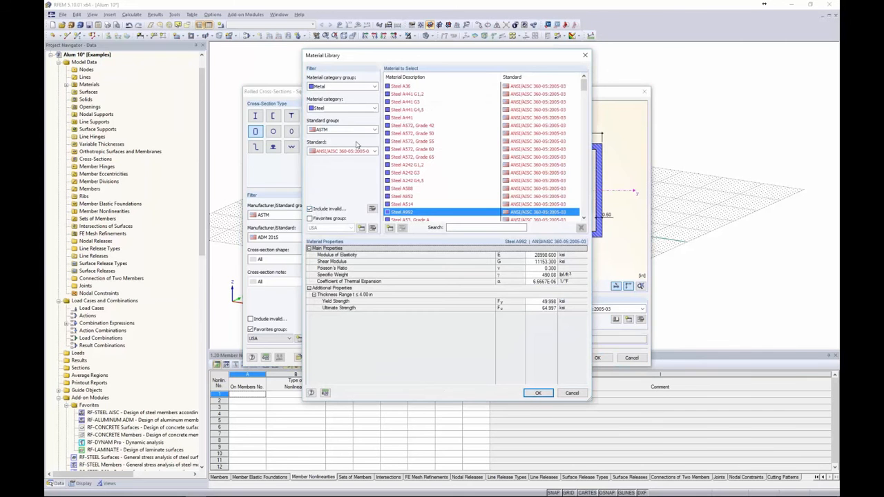
{"action": "left_click", "coordinate": [310, 209]}
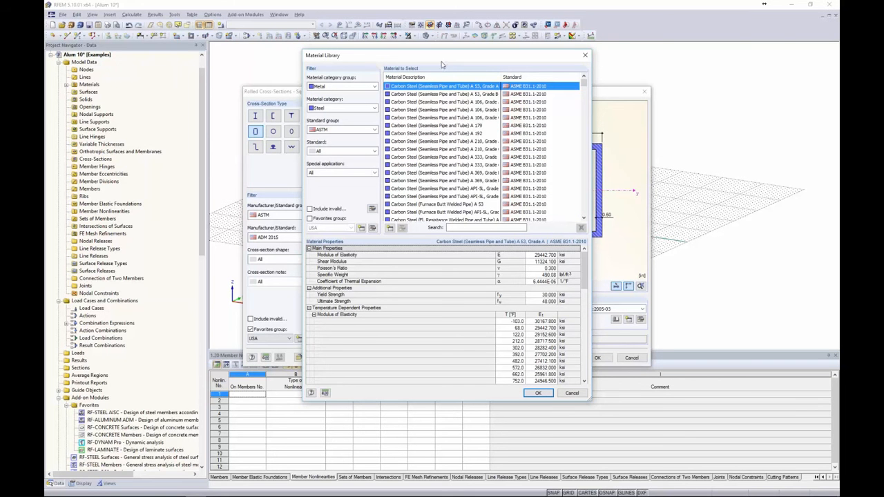
{"action": "left_click", "coordinate": [326, 109]}
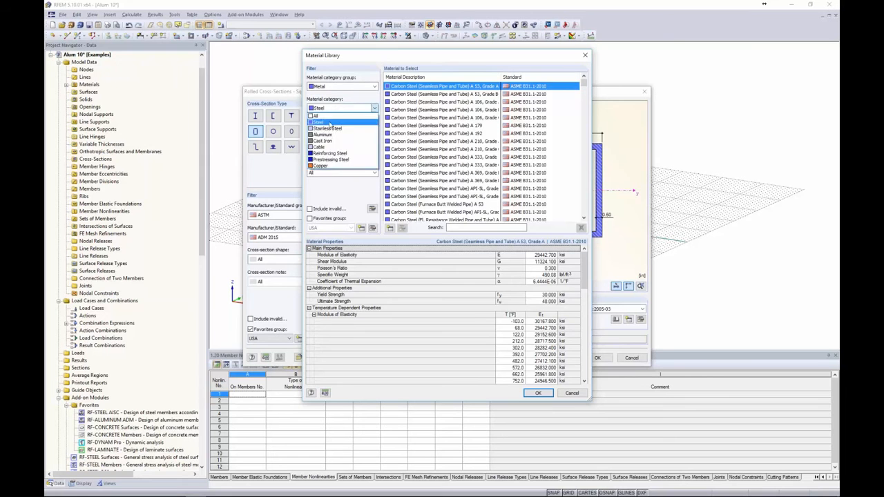
{"action": "left_click", "coordinate": [326, 135]}
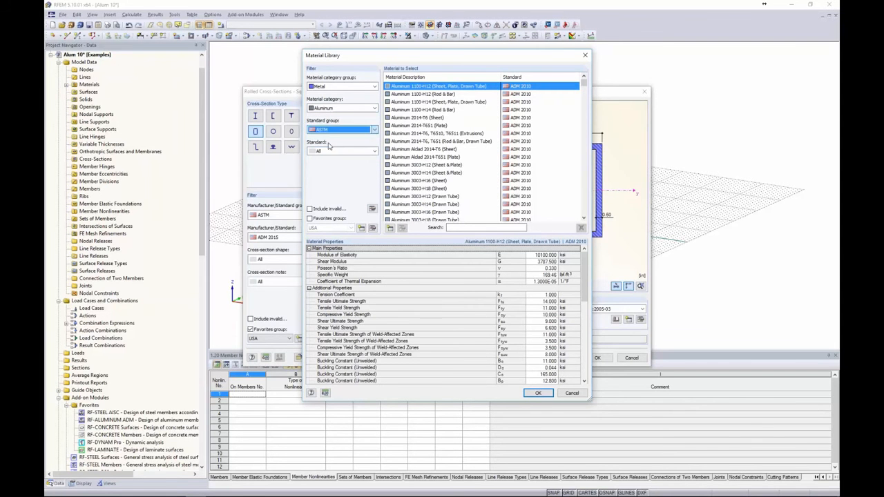
{"action": "left_click", "coordinate": [330, 151]}
{"action": "left_click", "coordinate": [331, 172]}
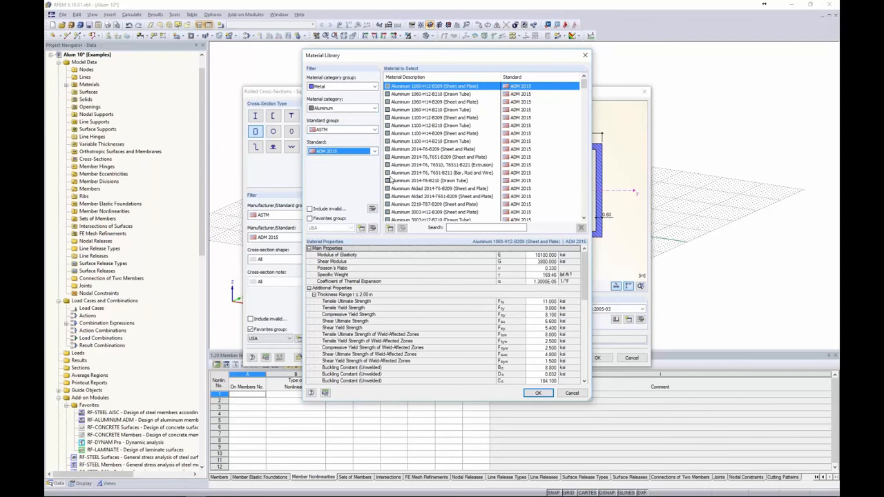
{"action": "left_click", "coordinate": [311, 219]}
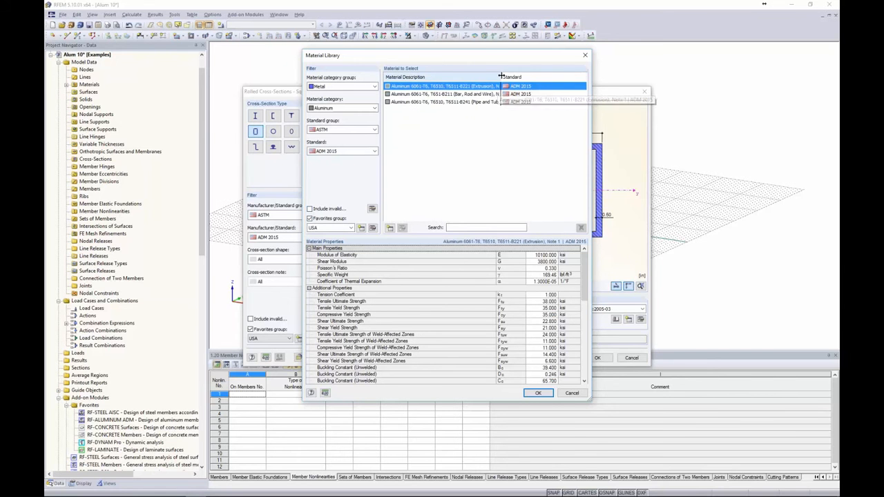
{"action": "left_click_drag", "start_coordinate": [501, 76], "coordinate": [519, 76]}
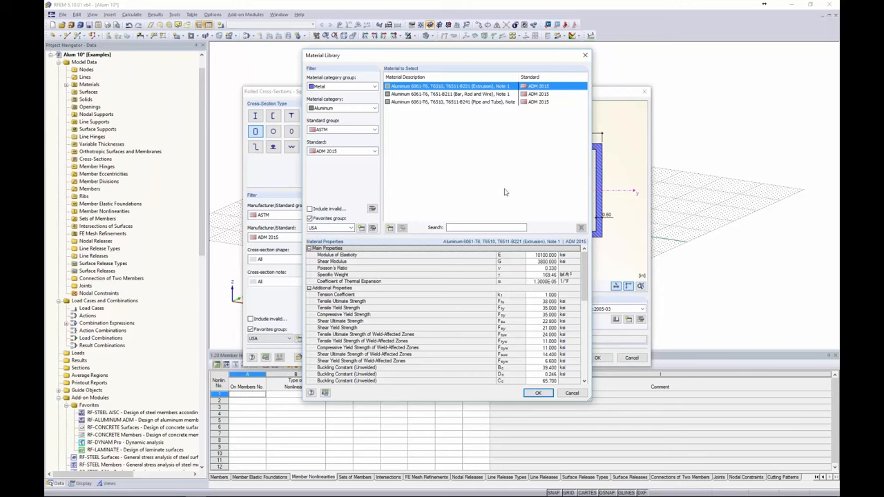
{"action": "scroll", "coordinate": [546, 290], "scroll_direction": "down", "scroll_amount": 8}
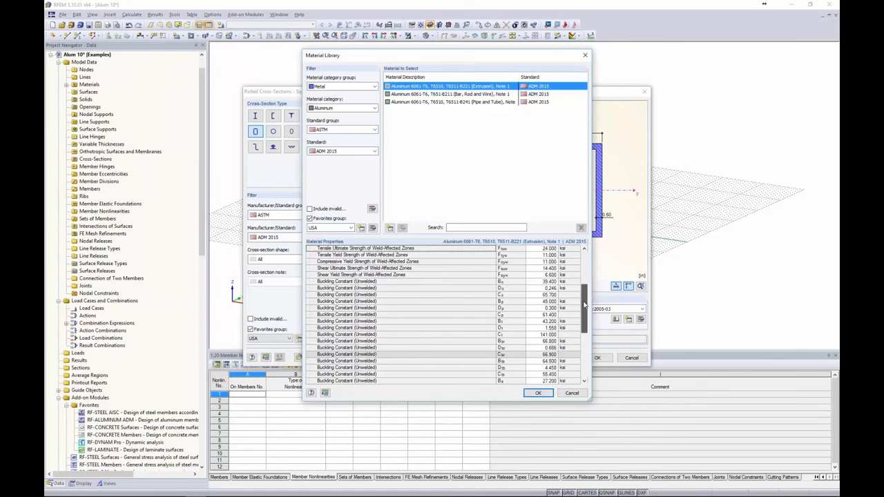
{"action": "left_click", "coordinate": [572, 393]}
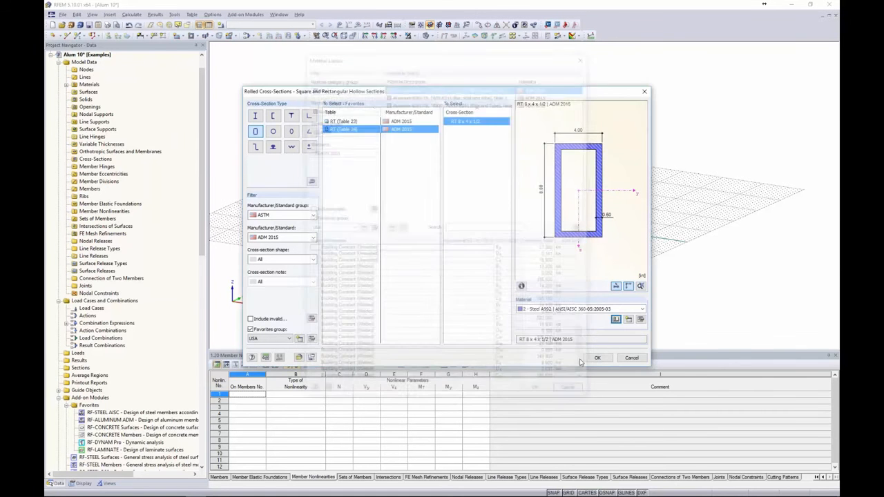
Assign Aluminum 6061-T6, T6510, T6511-B241 (Pipe and Tube) to the RT 8 x 4 x 1/2 section and accept the new cross-section.
{"action": "left_click", "coordinate": [567, 309]}
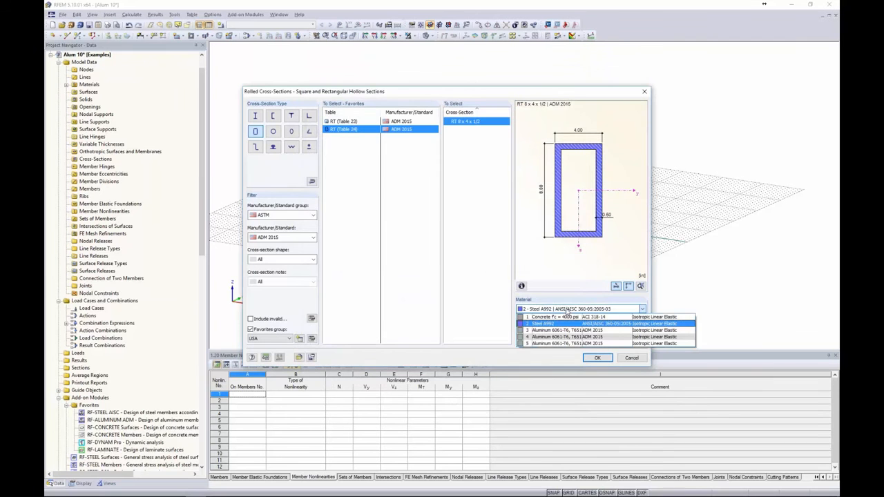
{"action": "left_click", "coordinate": [562, 331]}
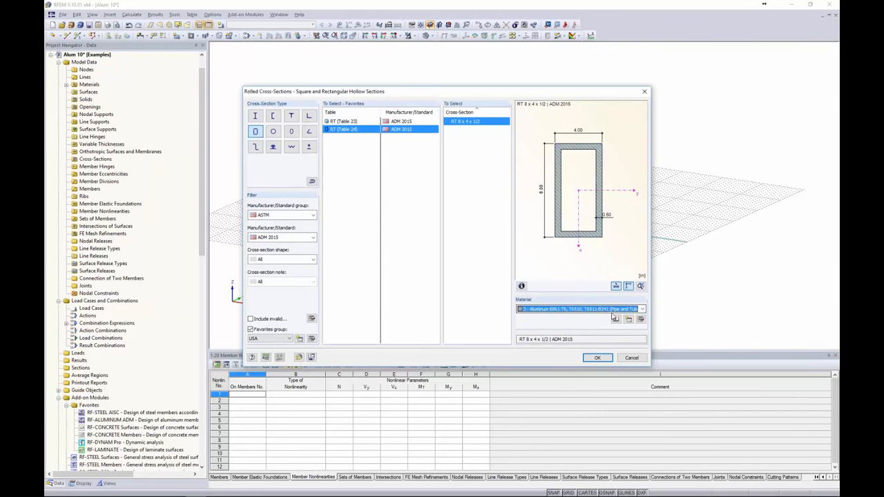
{"action": "left_click", "coordinate": [597, 358]}
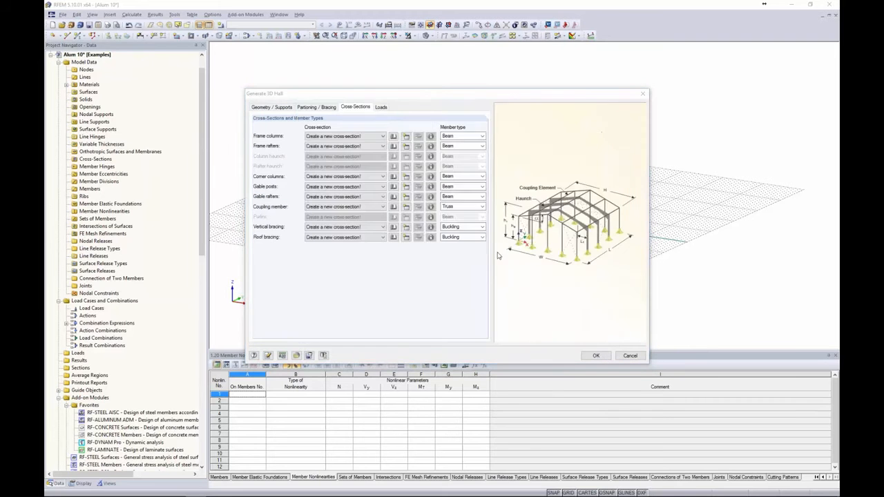
{"action": "left_click", "coordinate": [544, 340]}
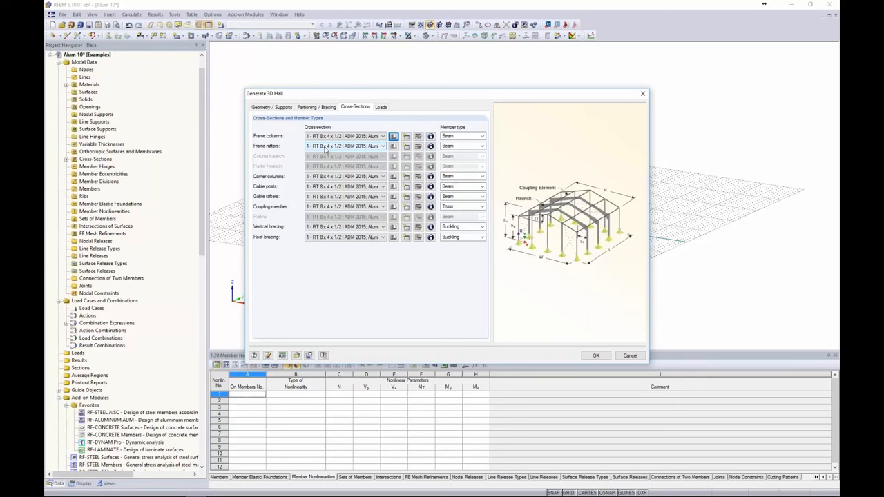
Import the calculated ALUM TUBE section from the SHAPE-THIN demos folder for the corner columns, overwriting the existing one.
{"action": "left_click", "coordinate": [392, 176]}
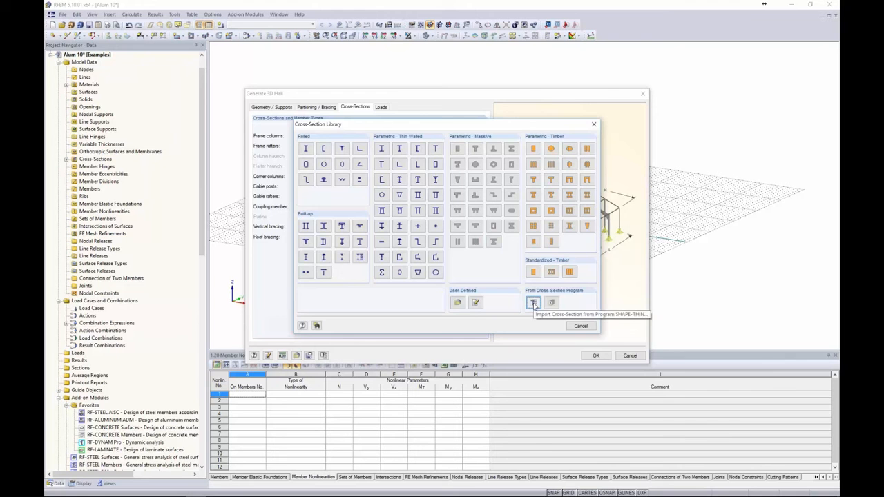
{"action": "left_click", "coordinate": [533, 303]}
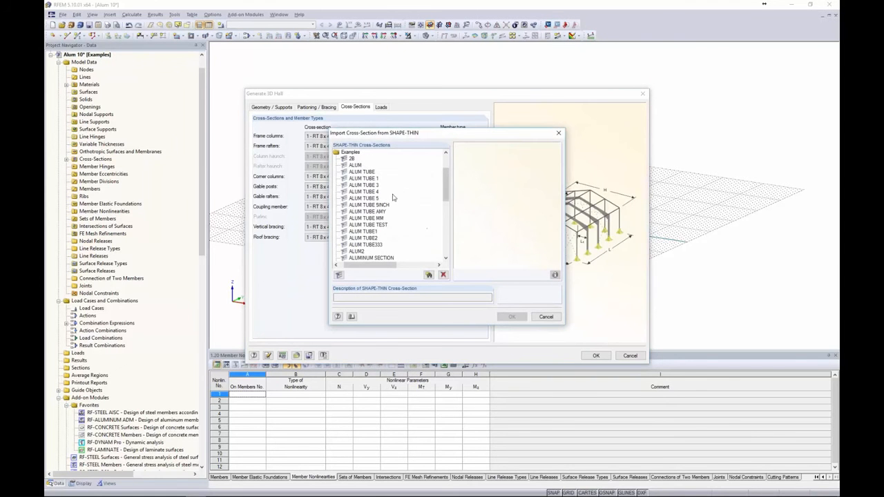
{"action": "left_click", "coordinate": [355, 166]}
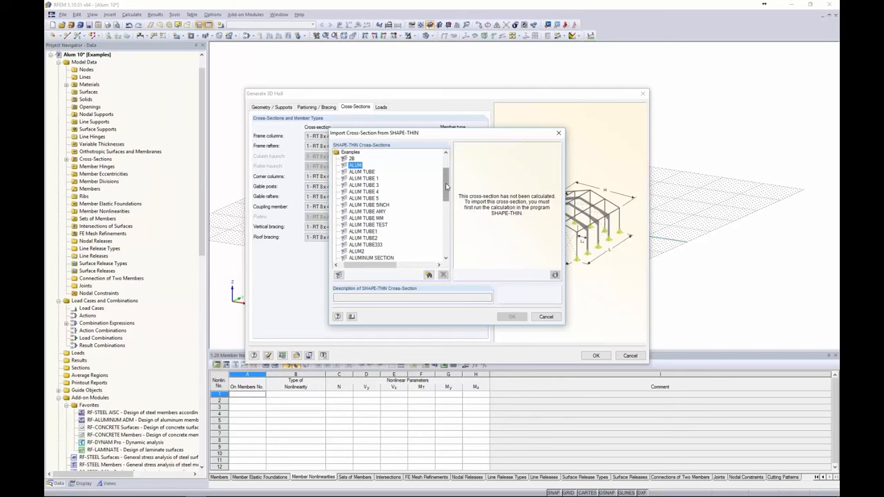
{"action": "scroll", "coordinate": [447, 186], "scroll_direction": "up", "scroll_amount": 2}
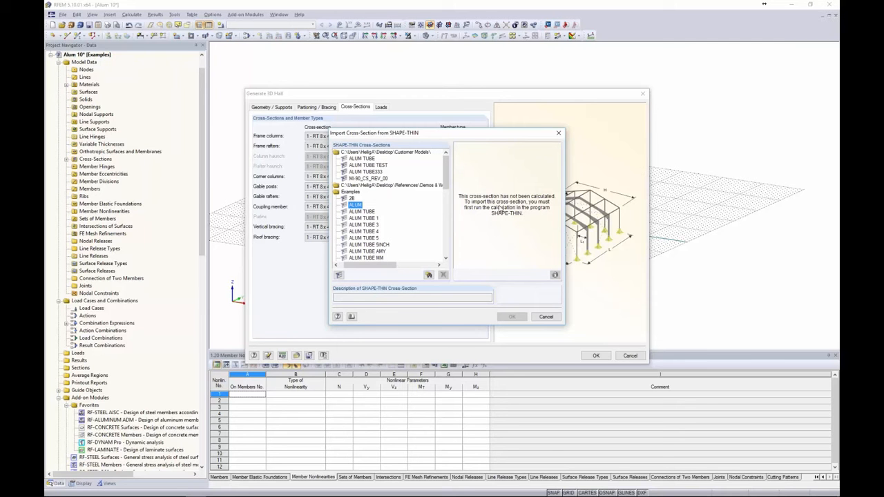
{"action": "double_click", "coordinate": [416, 186]}
{"action": "left_click", "coordinate": [375, 192]}
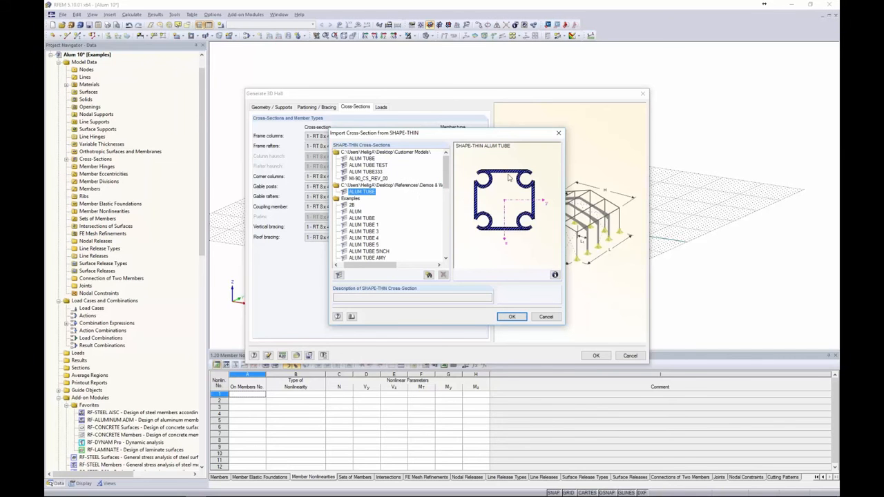
{"action": "left_click", "coordinate": [512, 317]}
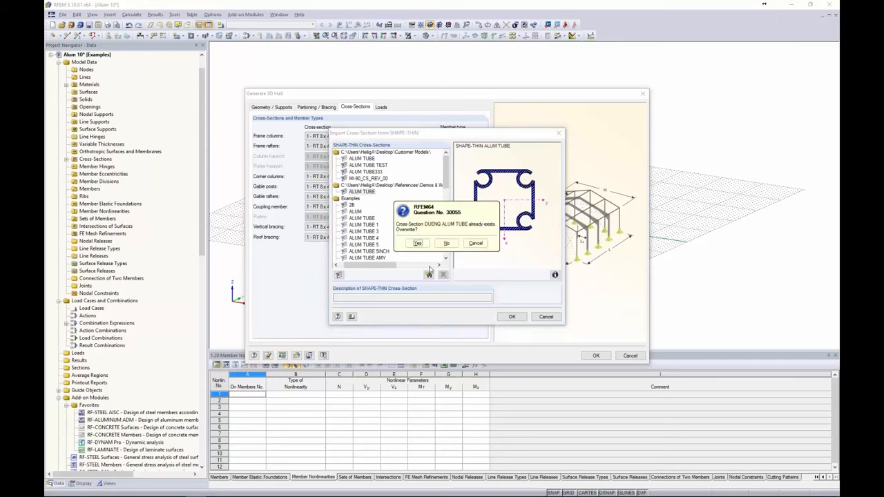
{"action": "left_click", "coordinate": [417, 243]}
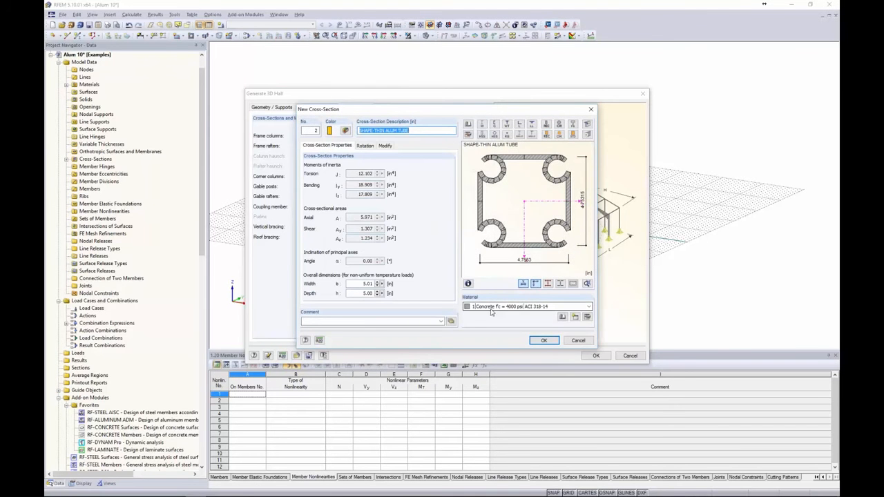
Give the ALUM TUBE section the material Aluminum 6061-T6, T6510, T6511-B221 (Extrusion) and assign it to the gable posts as well.
{"action": "left_click", "coordinate": [491, 308]}
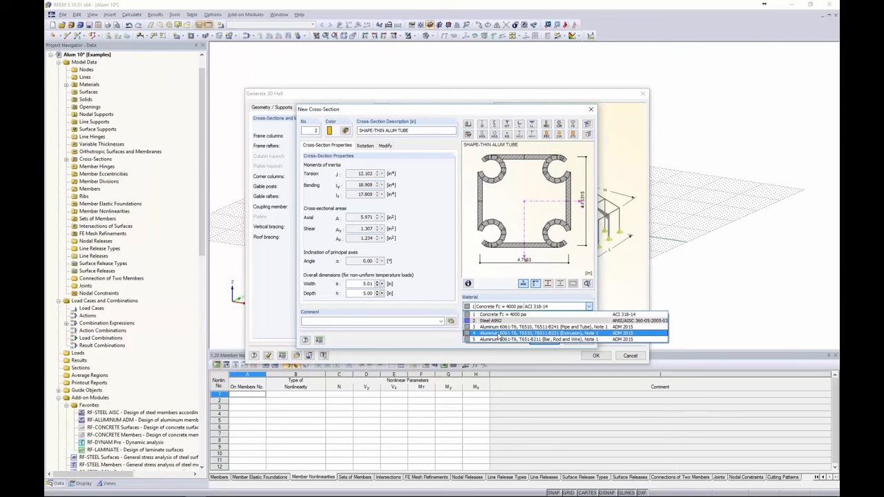
{"action": "left_click", "coordinate": [500, 336]}
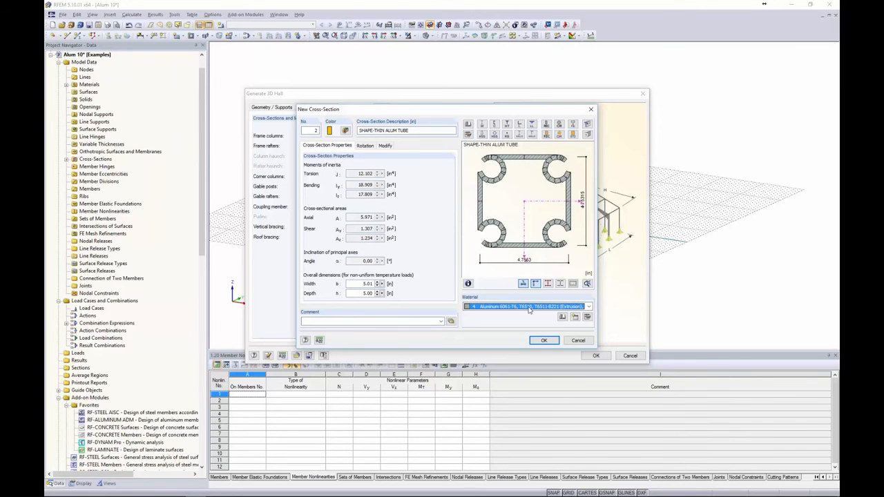
{"action": "left_click", "coordinate": [544, 340]}
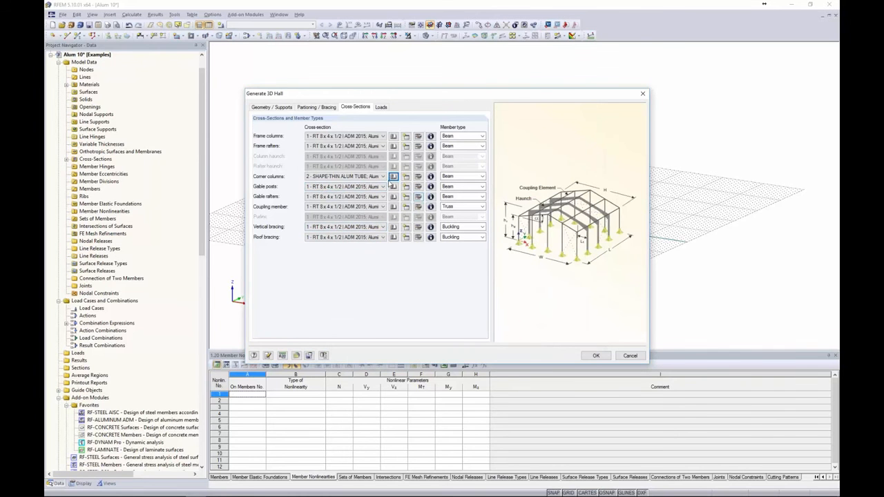
{"action": "left_click", "coordinate": [339, 189]}
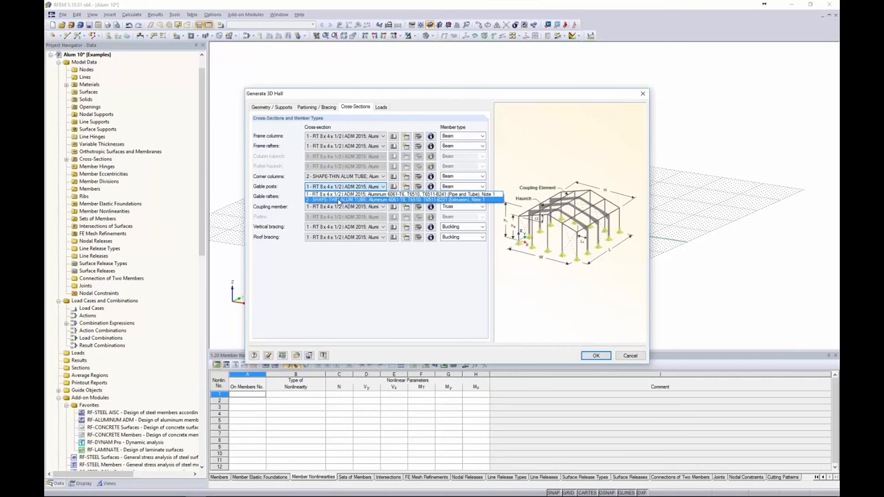
{"action": "left_click", "coordinate": [338, 199]}
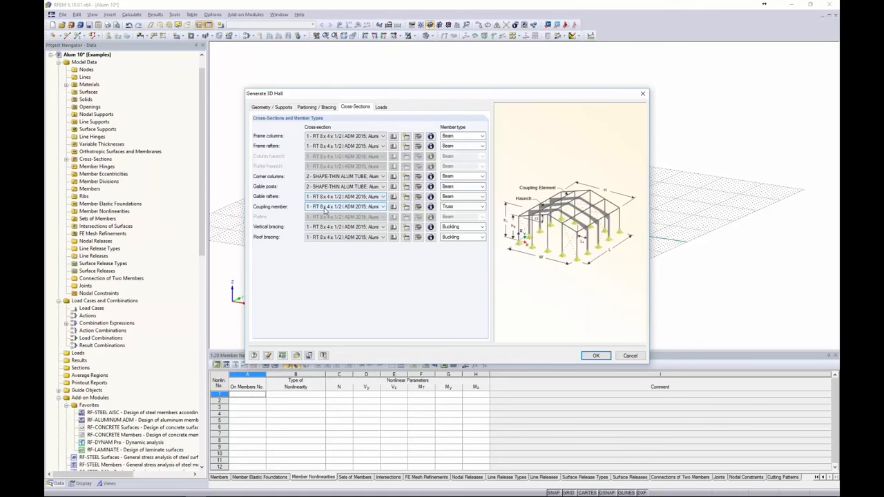
Assign the square tube RT 3 x 3 x 0.188 in Aluminum 6061-T6, T6510, T6511-B241 (Pipe and Tube) to the coupling members.
{"action": "left_click", "coordinate": [393, 207]}
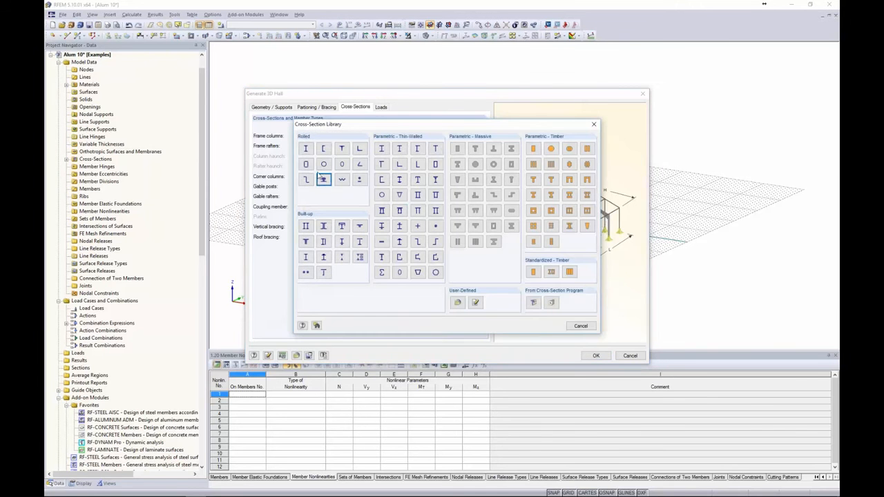
{"action": "left_click", "coordinate": [306, 165]}
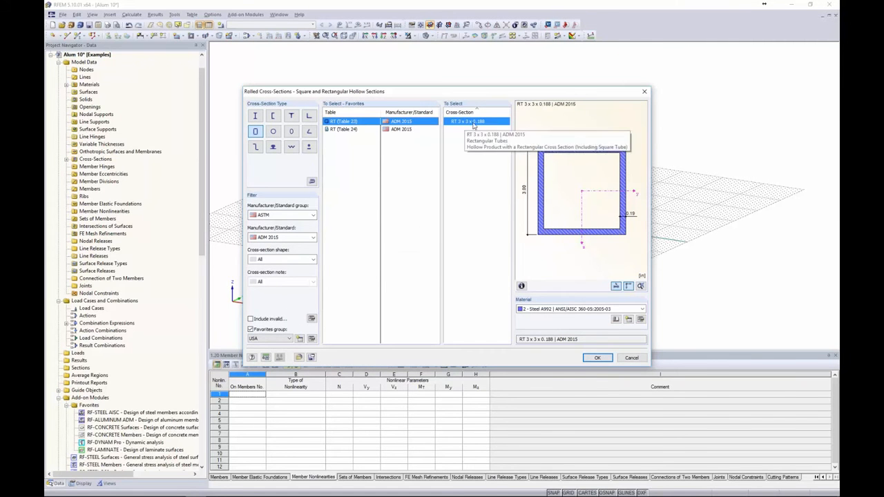
{"action": "left_click", "coordinate": [547, 310]}
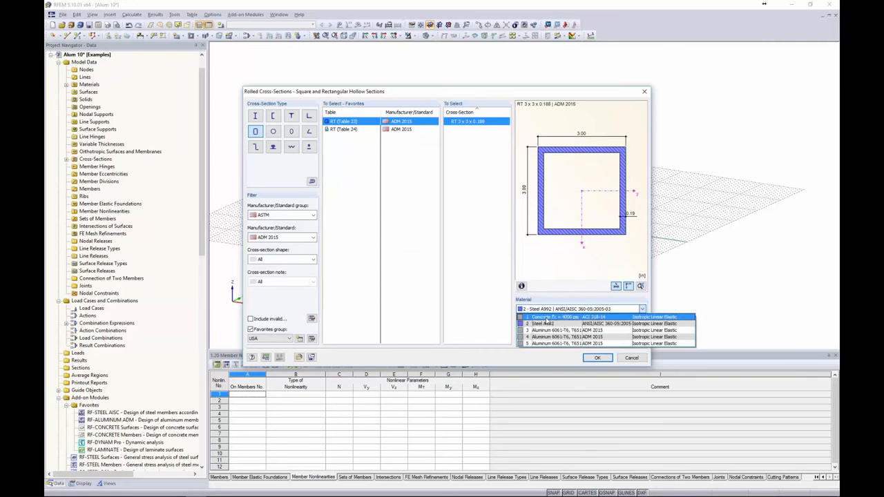
{"action": "left_click", "coordinate": [548, 331]}
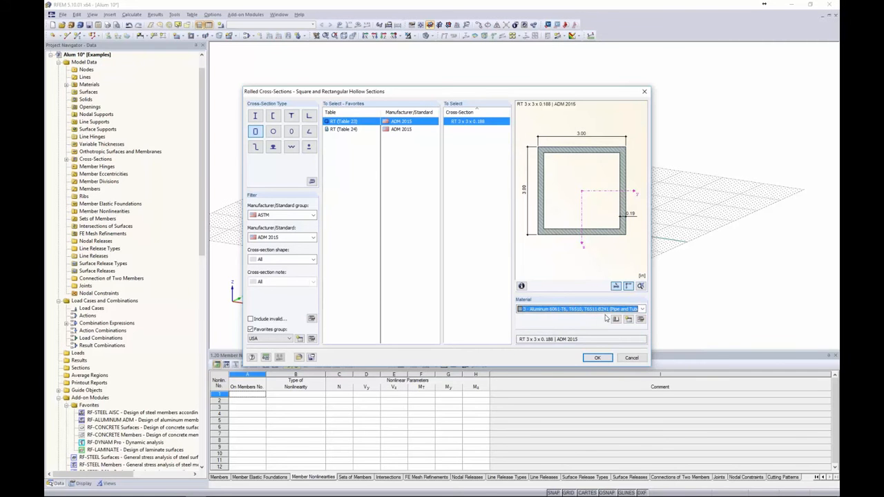
{"action": "left_click", "coordinate": [596, 358]}
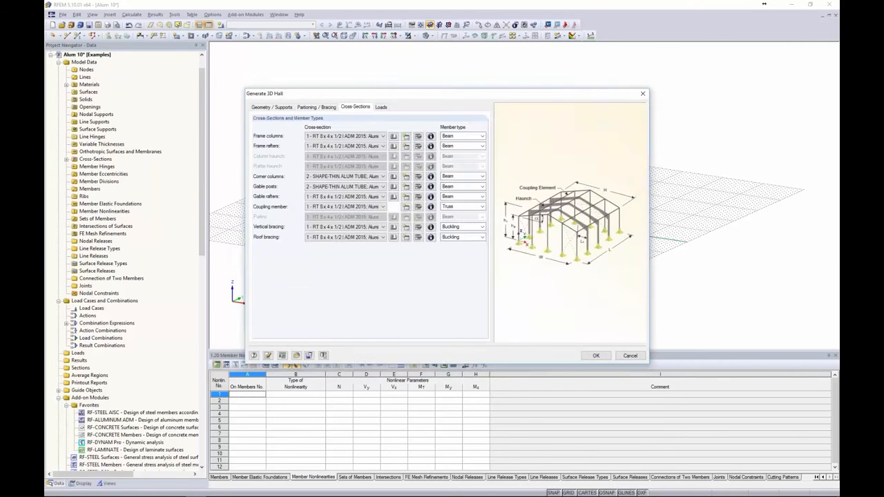
{"action": "left_click", "coordinate": [543, 340]}
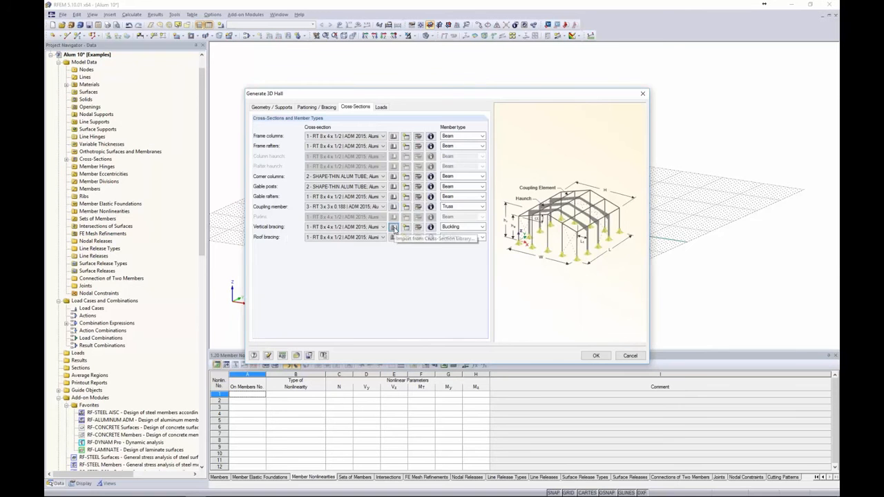
Assign a round bar of 1 in diameter in Aluminum 6061-T6, T651-B211 (Bar, Rod and Wire) to the vertical and roof bracing.
{"action": "left_click", "coordinate": [394, 227]}
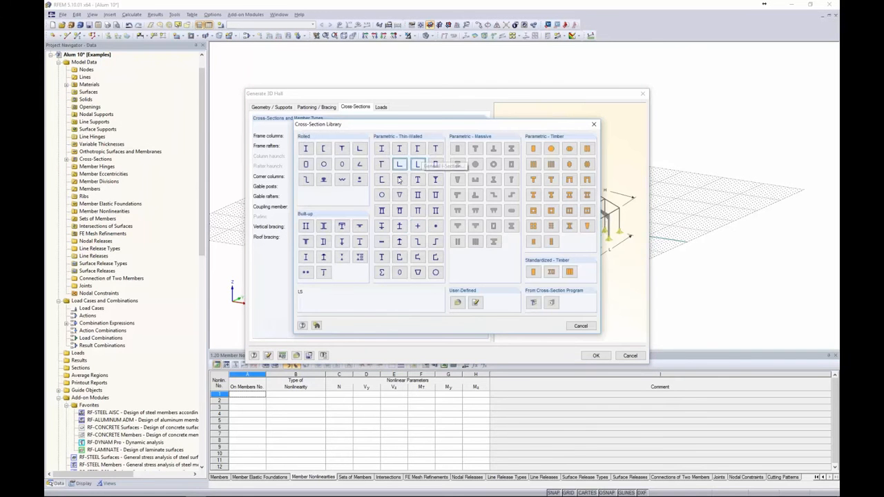
{"action": "left_click", "coordinate": [436, 228]}
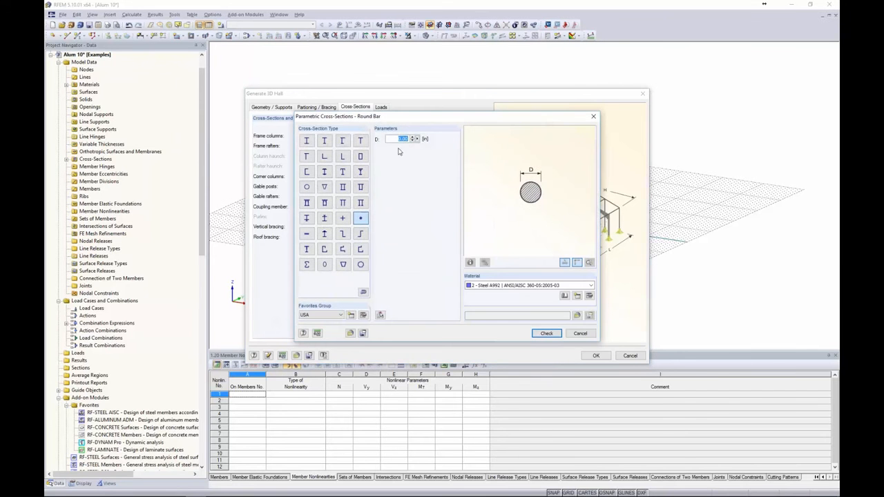
{"action": "type", "text": "1"}
{"action": "left_click", "coordinate": [484, 285]}
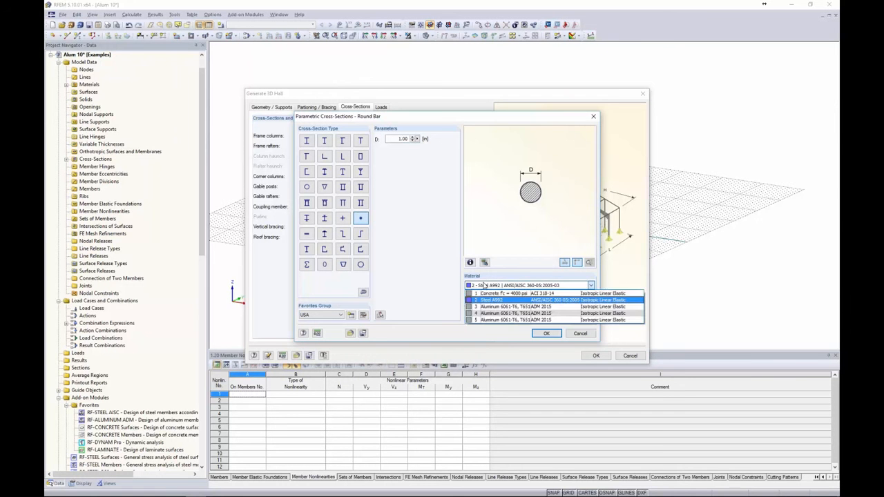
{"action": "left_click", "coordinate": [496, 320]}
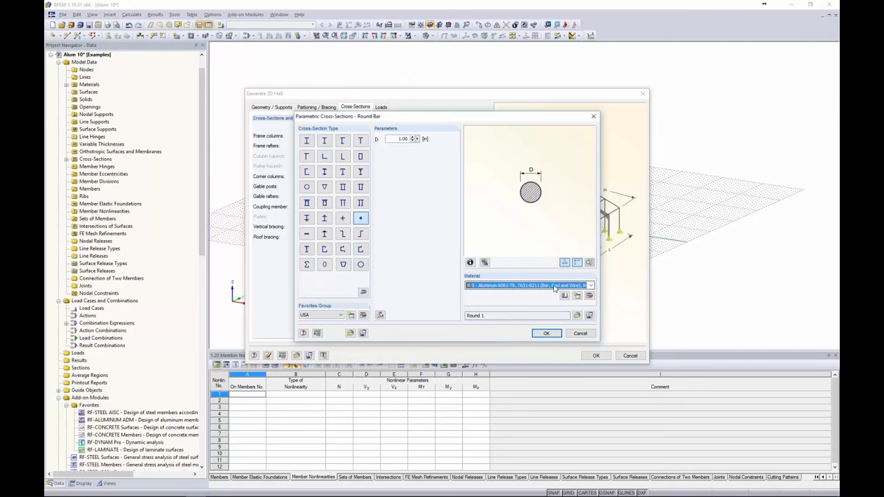
{"action": "left_click", "coordinate": [547, 333]}
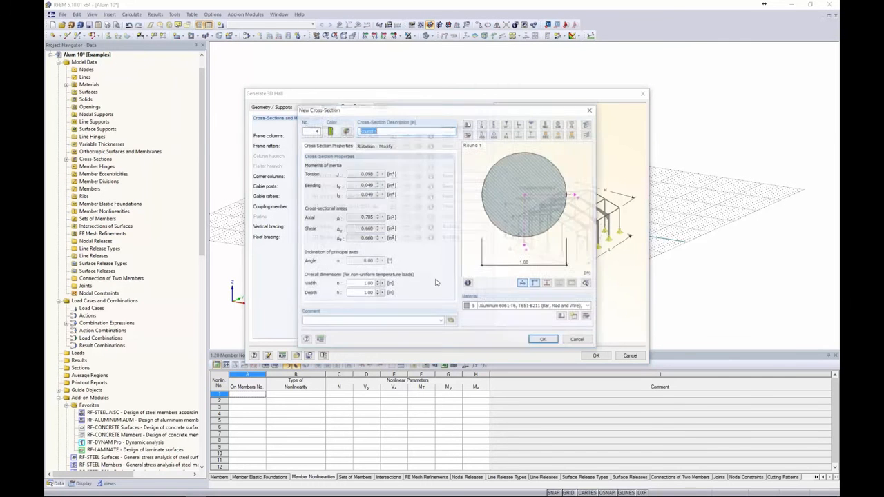
{"action": "left_click", "coordinate": [544, 340]}
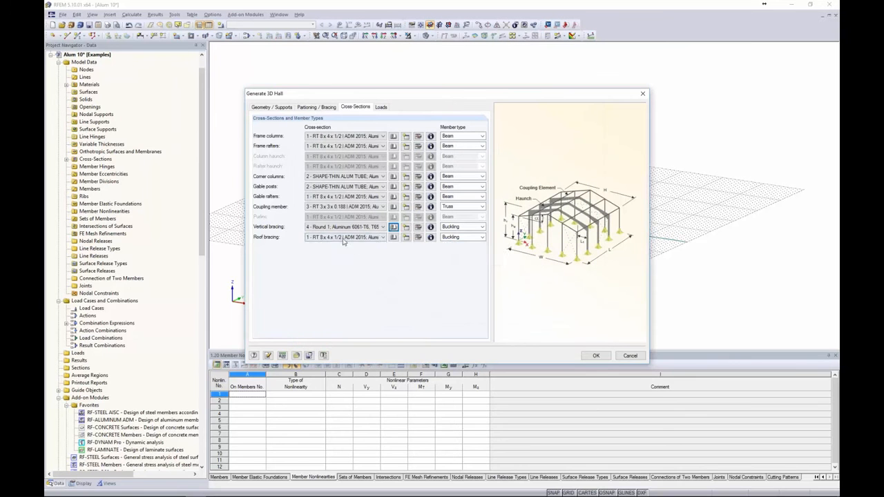
{"action": "left_click", "coordinate": [344, 237]}
{"action": "left_click", "coordinate": [345, 261]}
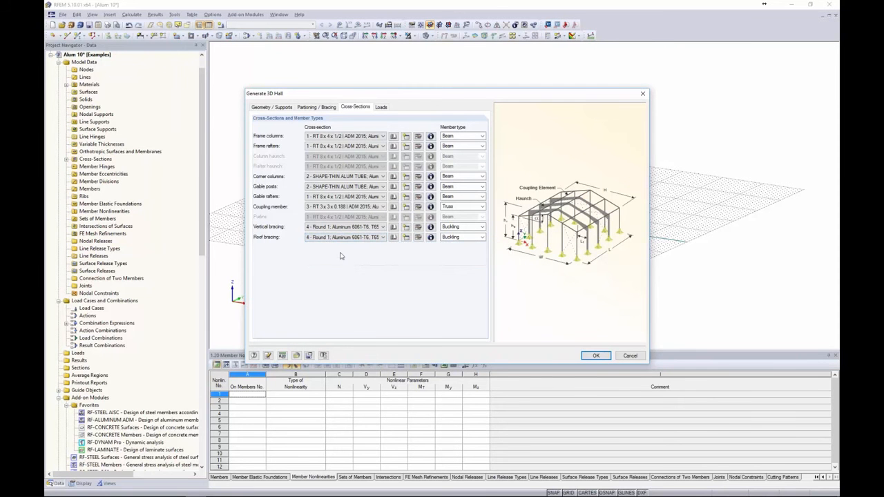
Examine the member type options offered for the frame columns and the vertical bracing.
{"action": "left_click", "coordinate": [464, 136]}
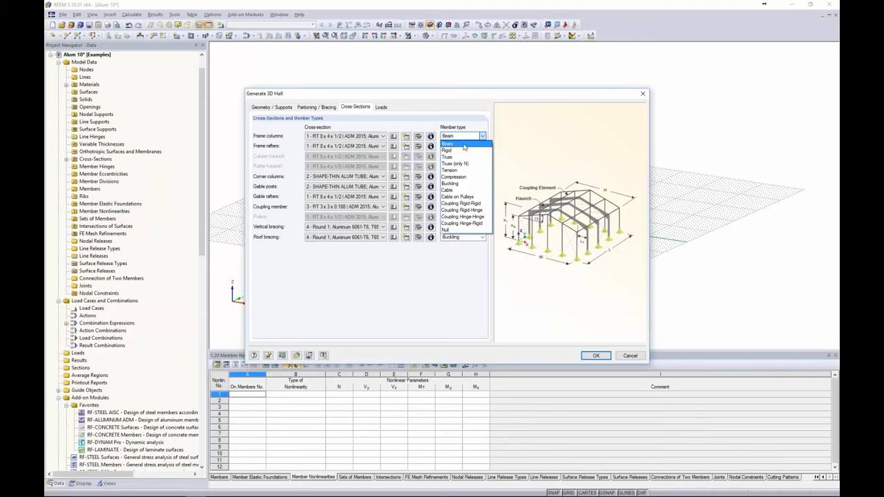
{"action": "left_click", "coordinate": [460, 277]}
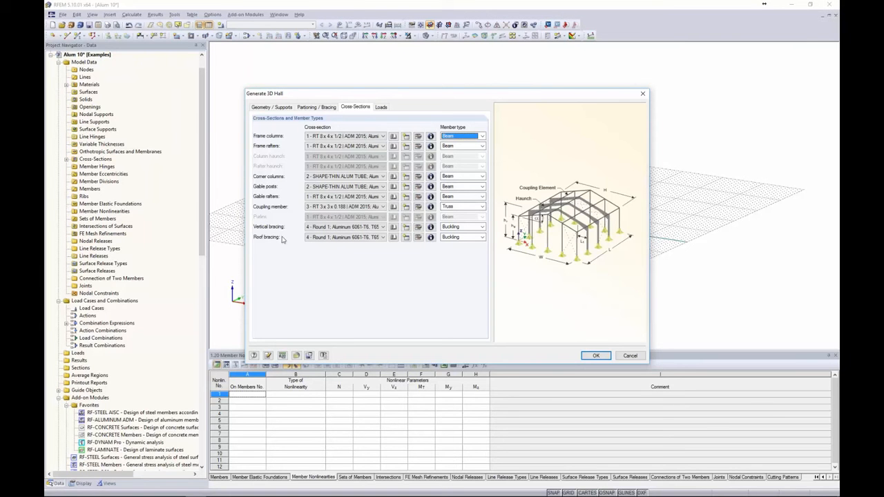
{"action": "left_click", "coordinate": [458, 227]}
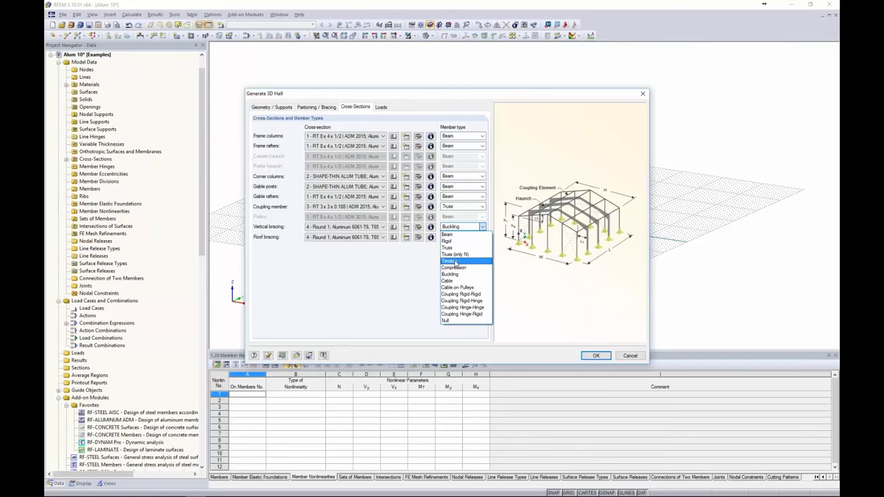
{"action": "left_click", "coordinate": [393, 280]}
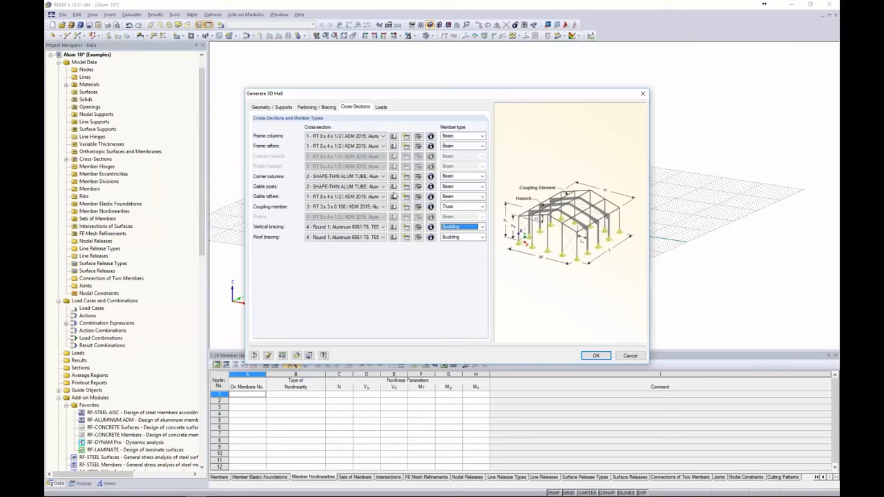
Generate the 3D hall model without automatically generated loads.
{"action": "left_click", "coordinate": [382, 108]}
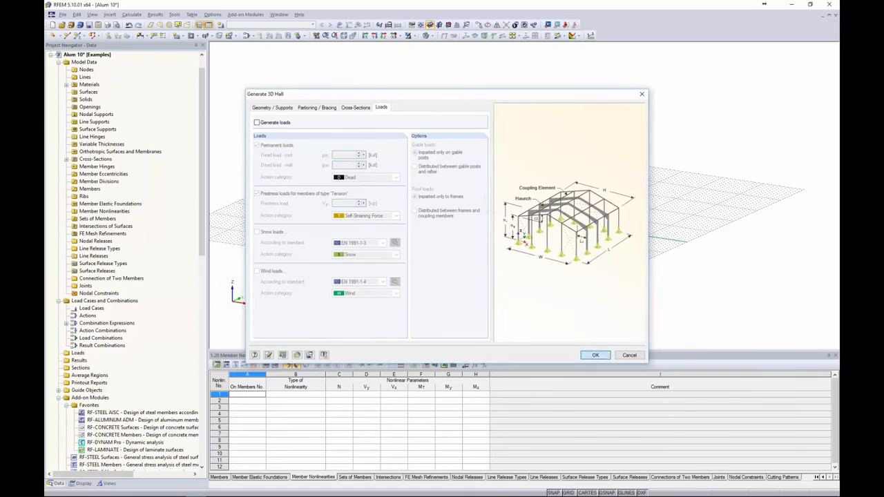
{"action": "left_click", "coordinate": [595, 355]}
{"action": "middle_click_drag", "start_coordinate": [569, 271], "coordinate": [511, 271], "text": "ctrl"}
{"action": "scroll", "coordinate": [512, 271], "scroll_direction": "up", "scroll_amount": 2}
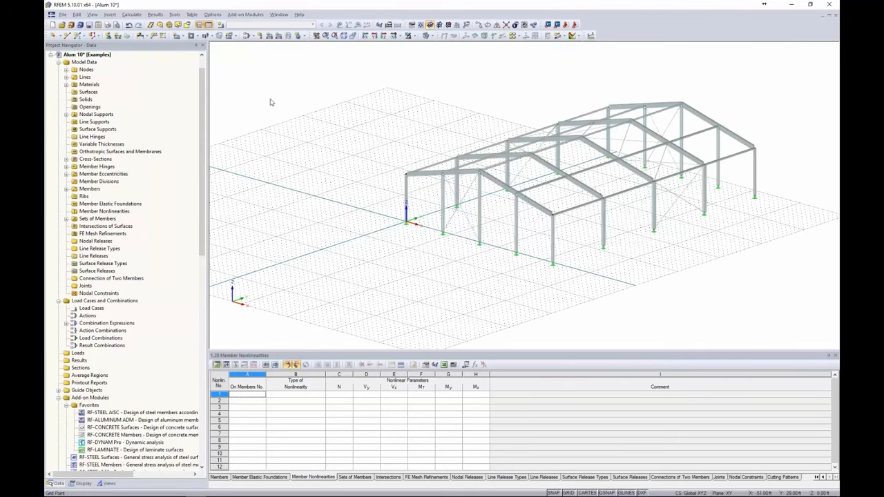
Name the first load case Dead and assign it the Dead action category.
{"action": "left_click", "coordinate": [221, 25]}
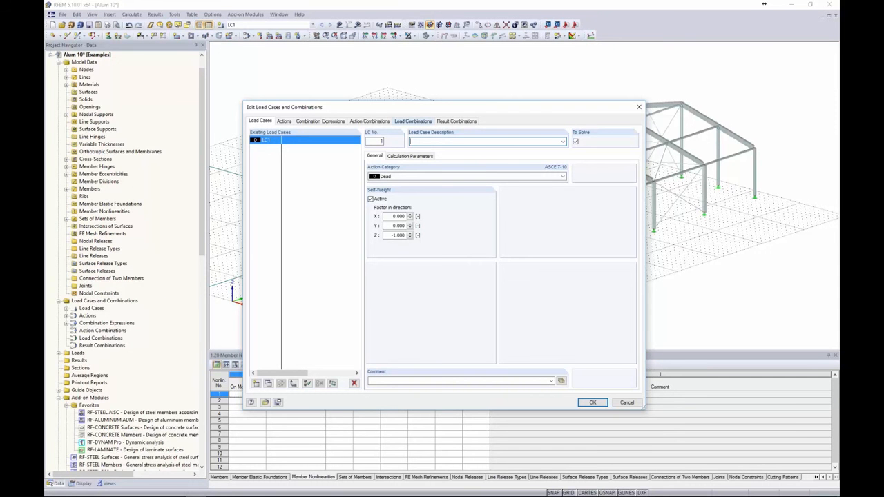
{"action": "type", "text": "Dead"}
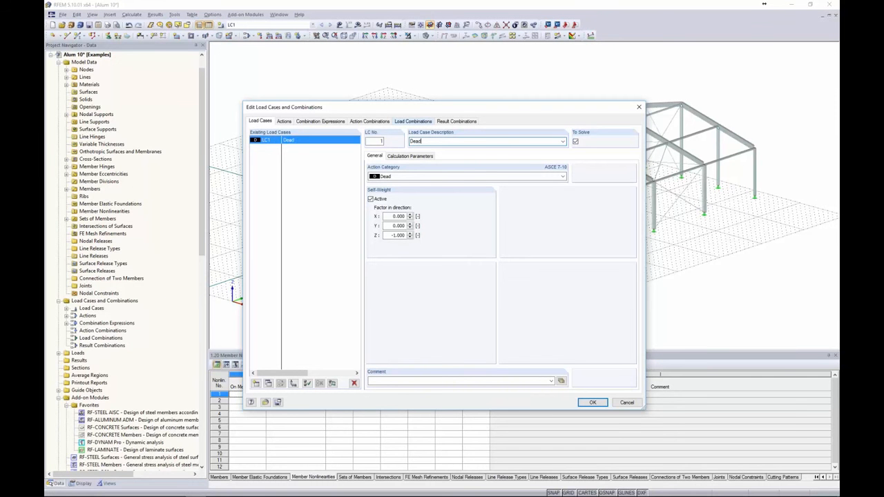
{"action": "left_click", "coordinate": [417, 178]}
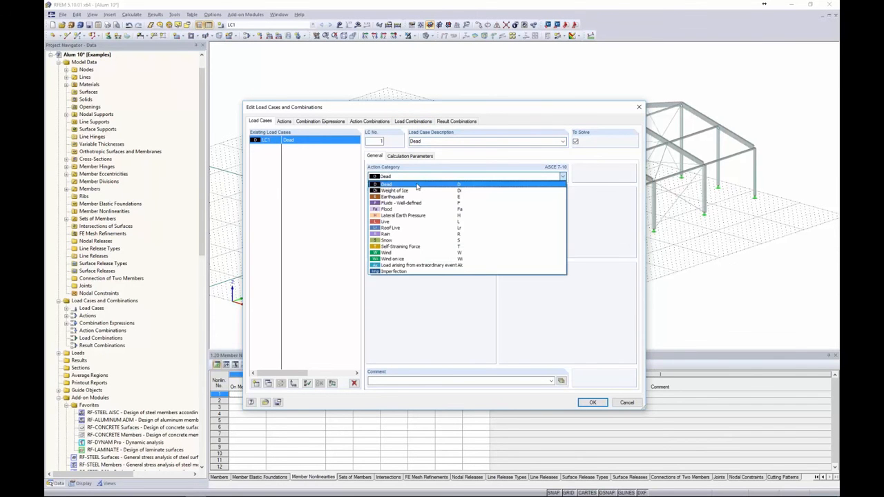
{"action": "left_click", "coordinate": [417, 181]}
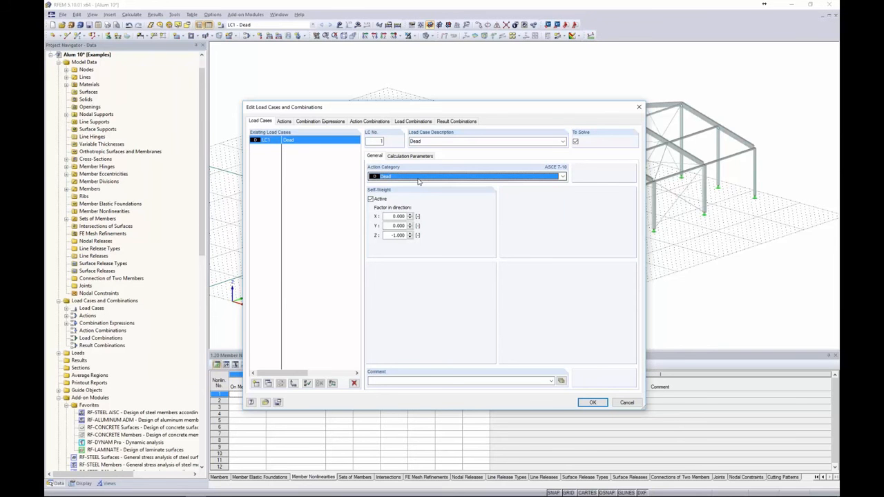
Add two more load cases named Wind 1 and Wind 2, both in the Wind action category.
{"action": "left_click", "coordinate": [256, 383]}
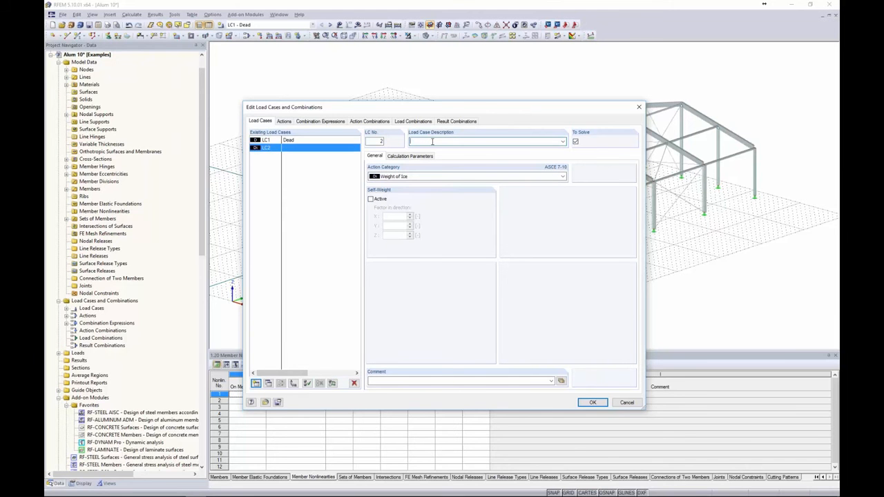
{"action": "type", "text": "Wind 1"}
{"action": "left_click", "coordinate": [427, 177]}
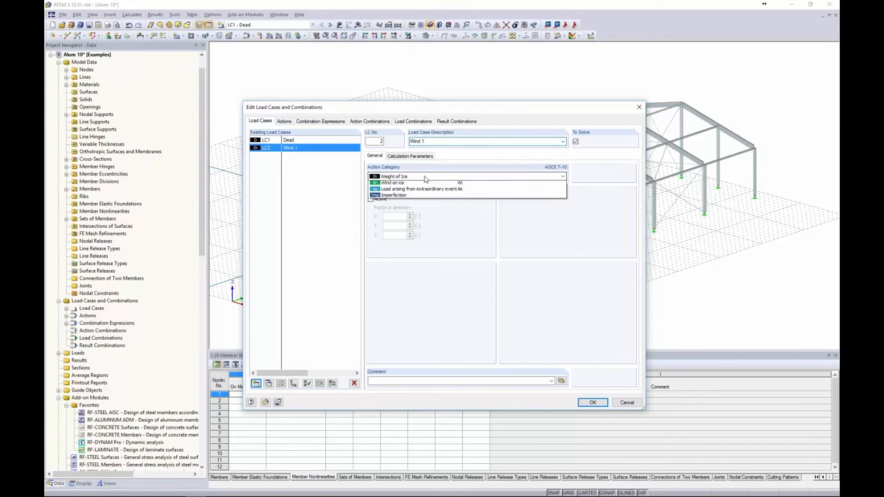
{"action": "left_click", "coordinate": [392, 254]}
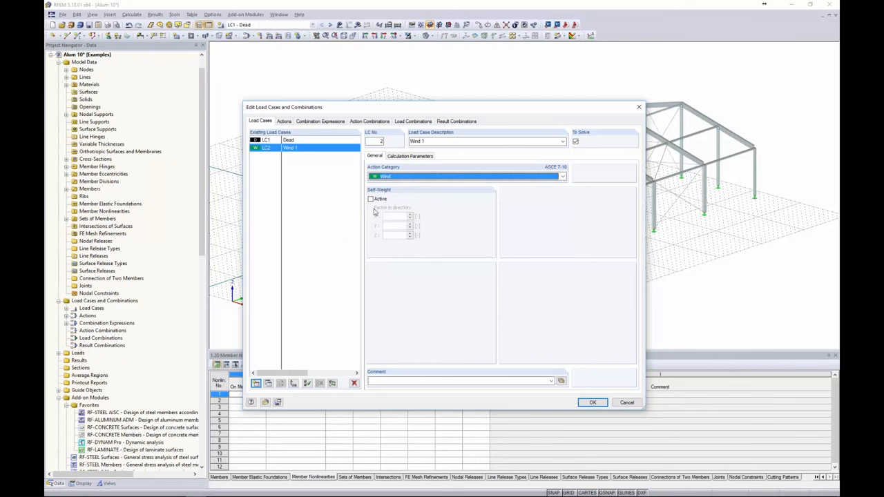
{"action": "left_click", "coordinate": [256, 384]}
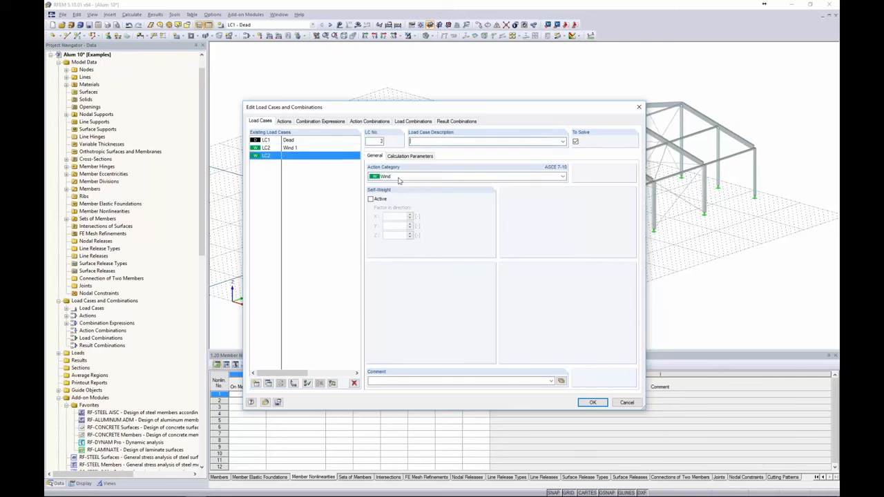
{"action": "type", "text": "Wind 2"}
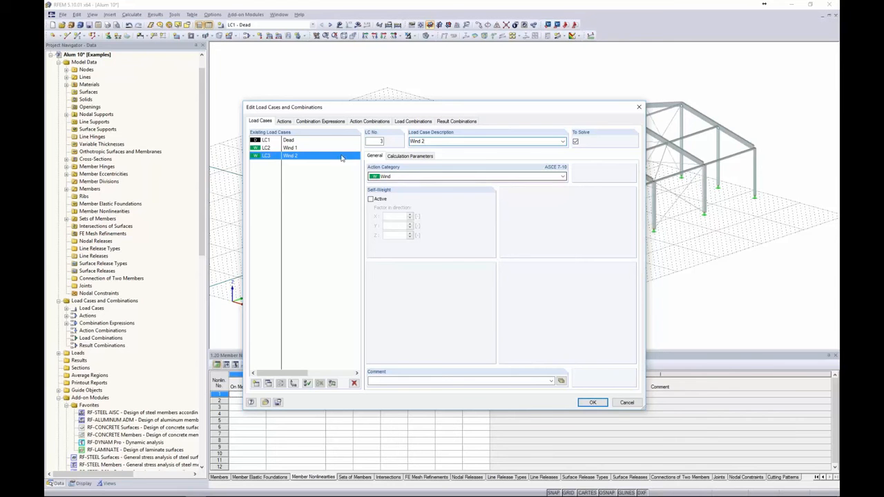
Check the Section 2.3 (LRFD) and Section 2.4 (ASD) combination expressions with their generated load combinations and accept the load case settings.
{"action": "left_click", "coordinate": [325, 123]}
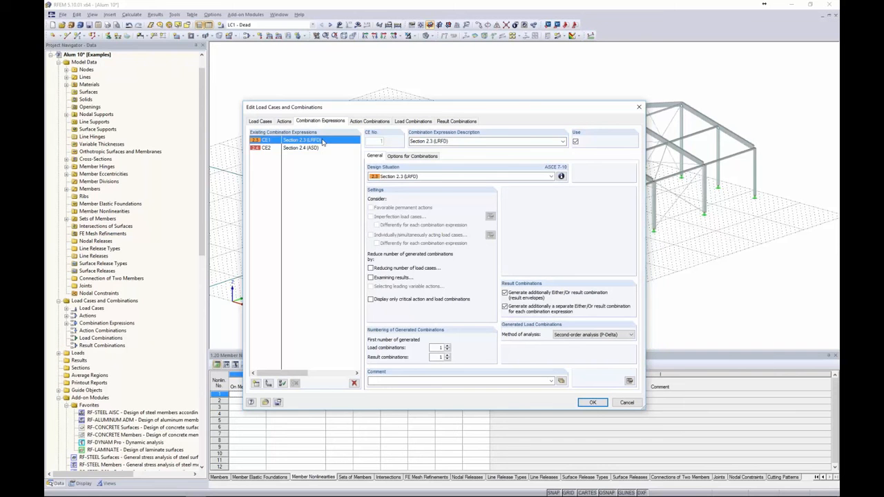
{"action": "left_click", "coordinate": [318, 149]}
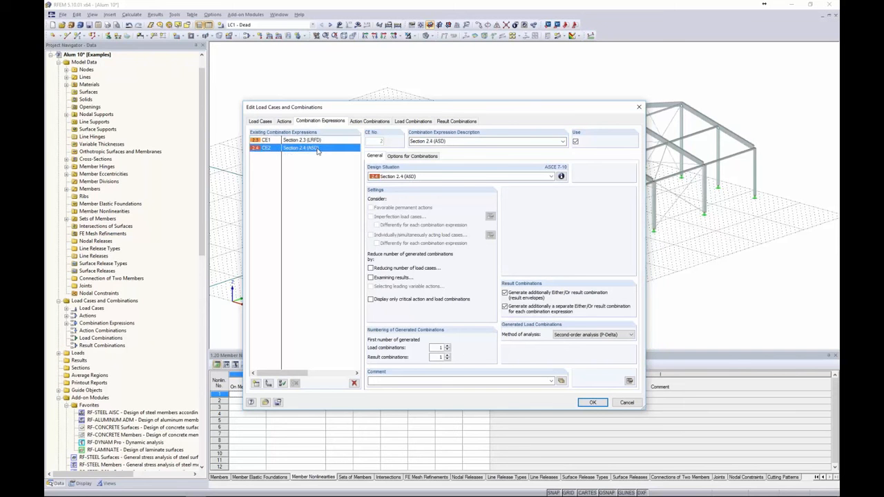
{"action": "left_click", "coordinate": [408, 122]}
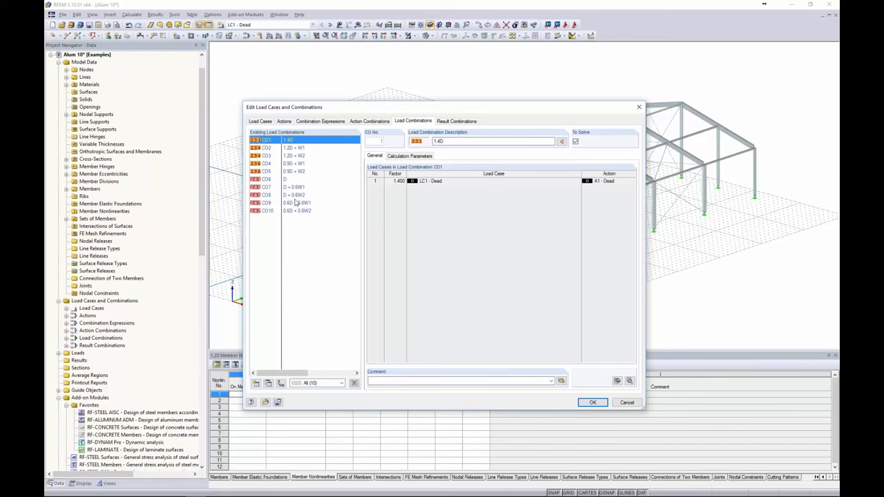
{"action": "left_click", "coordinate": [592, 403]}
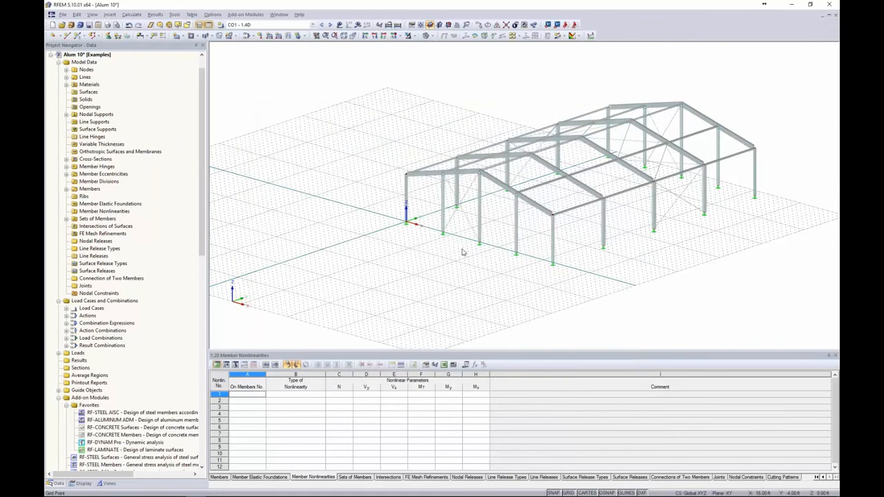
Make load case LC1 - Dead the current one for load entry.
{"action": "middle_click_drag", "start_coordinate": [417, 260], "coordinate": [357, 273]}
{"action": "left_click", "coordinate": [312, 25]}
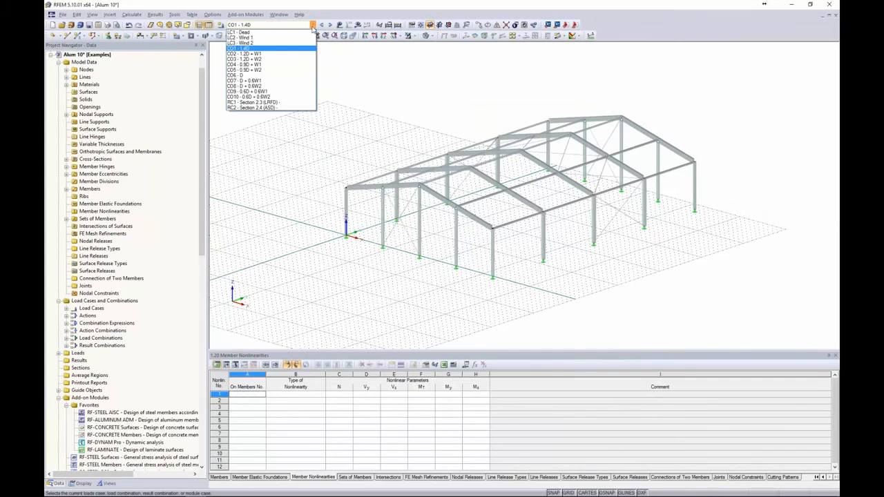
{"action": "left_click", "coordinate": [307, 33]}
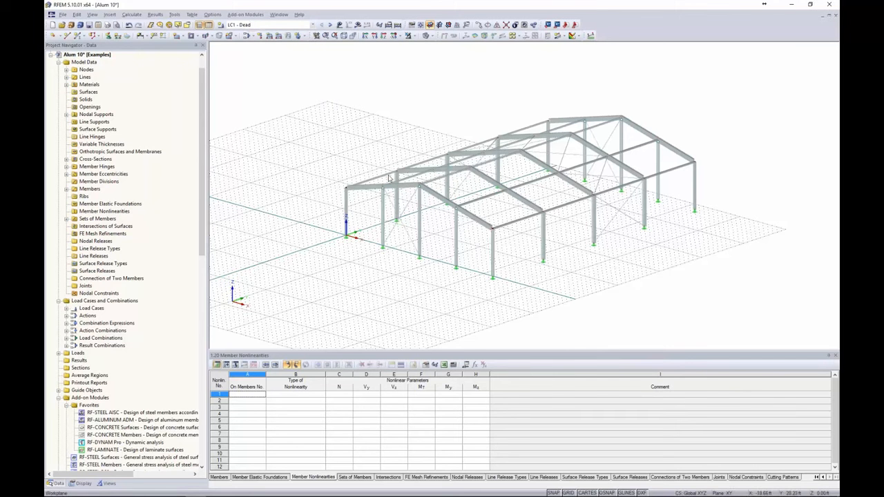
{"action": "scroll", "coordinate": [509, 238], "scroll_direction": "up", "scroll_amount": 2}
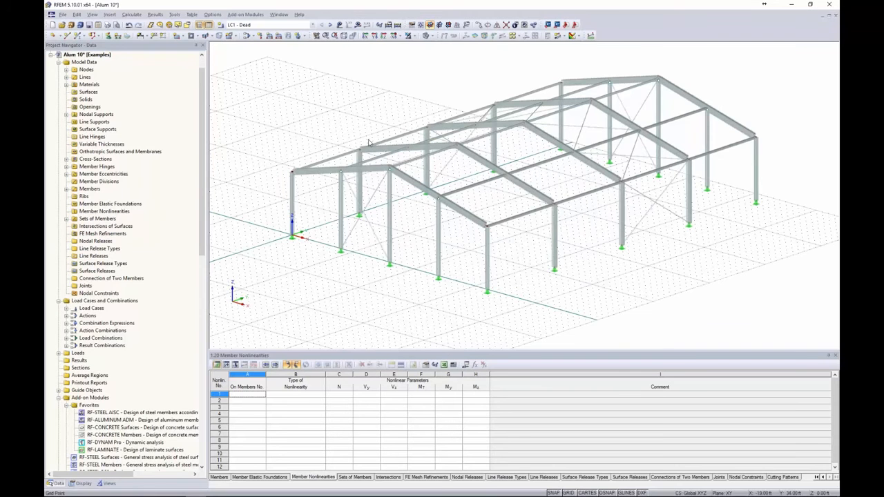
Set up a conversion of area loads to member loads via planes, with a uniform negative load in global direction ZL.
{"action": "left_click", "coordinate": [175, 14]}
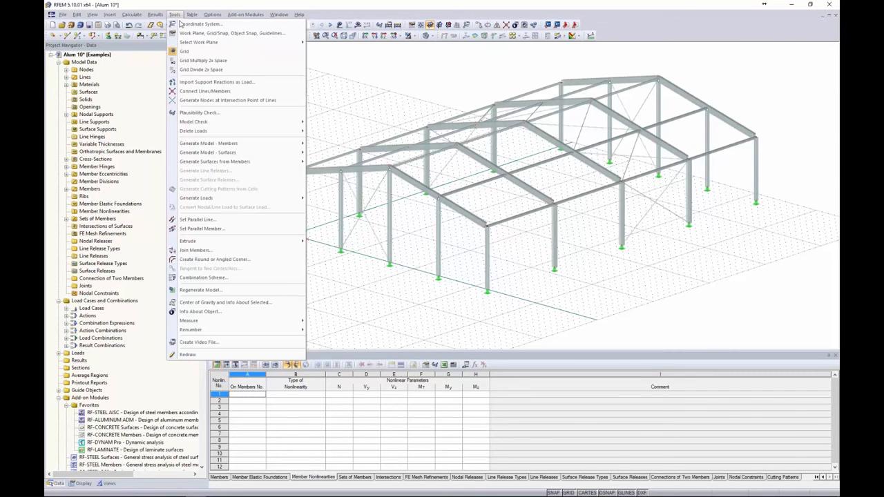
{"action": "mouse_move", "coordinate": [207, 199]}
{"action": "left_click", "coordinate": [317, 199]}
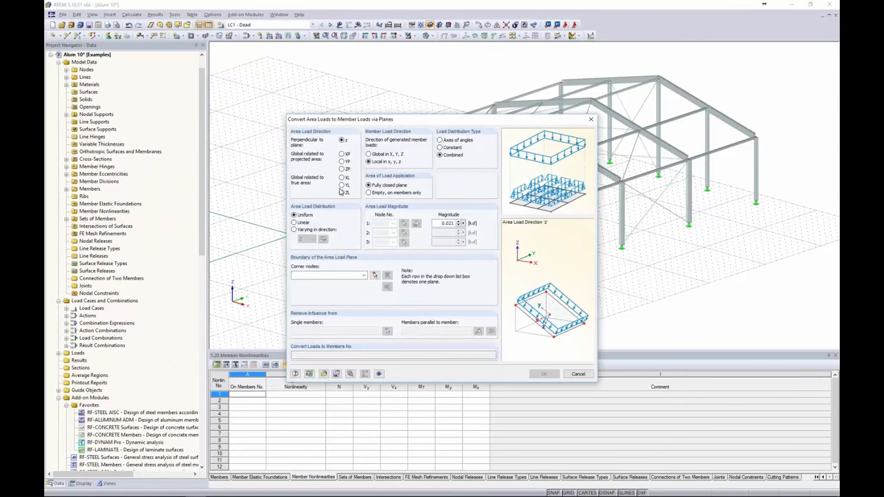
{"action": "left_click_drag", "start_coordinate": [362, 122], "coordinate": [349, 104]}
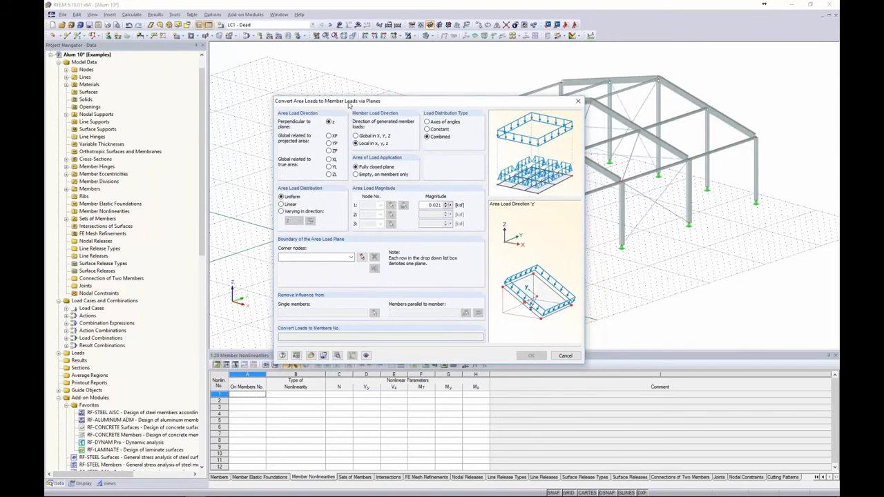
{"action": "left_click", "coordinate": [329, 174]}
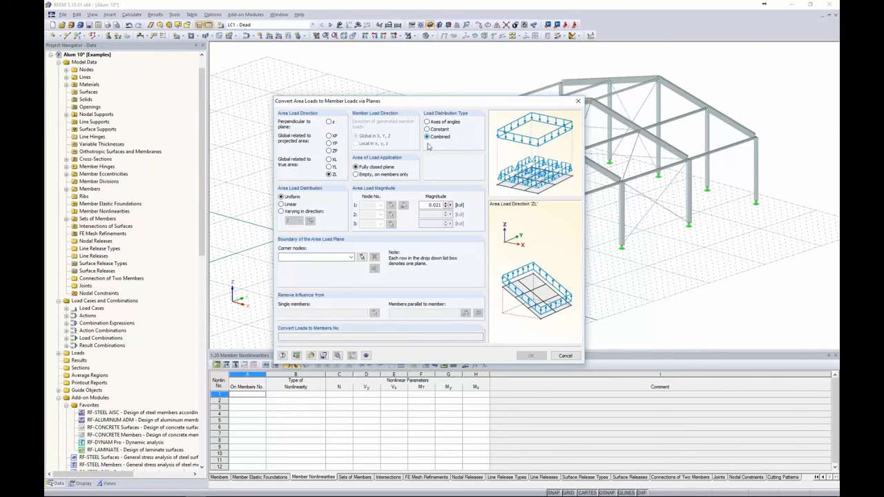
{"action": "double_click", "coordinate": [434, 205]}
{"action": "type", "text": "-0.0"}
Define the two roof slopes as area load planes by picking their eave and ridge corner nodes at both gable ends.
{"action": "left_click", "coordinate": [361, 257]}
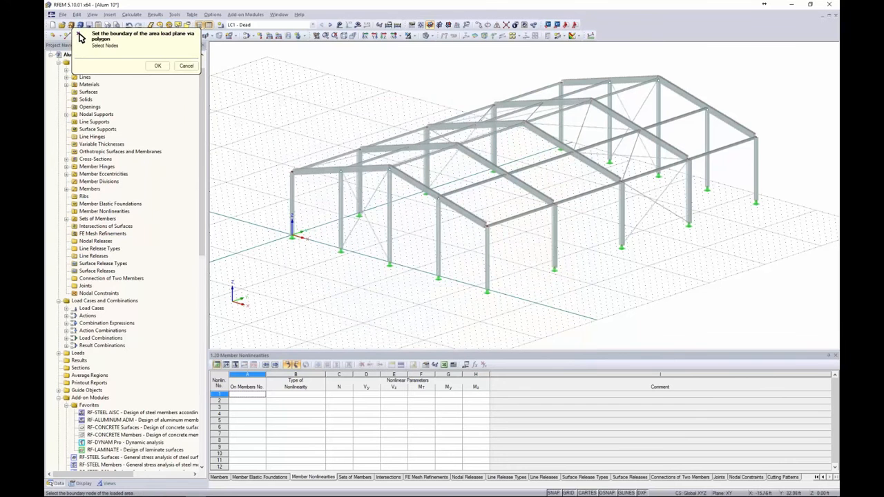
{"action": "left_click", "coordinate": [561, 83]}
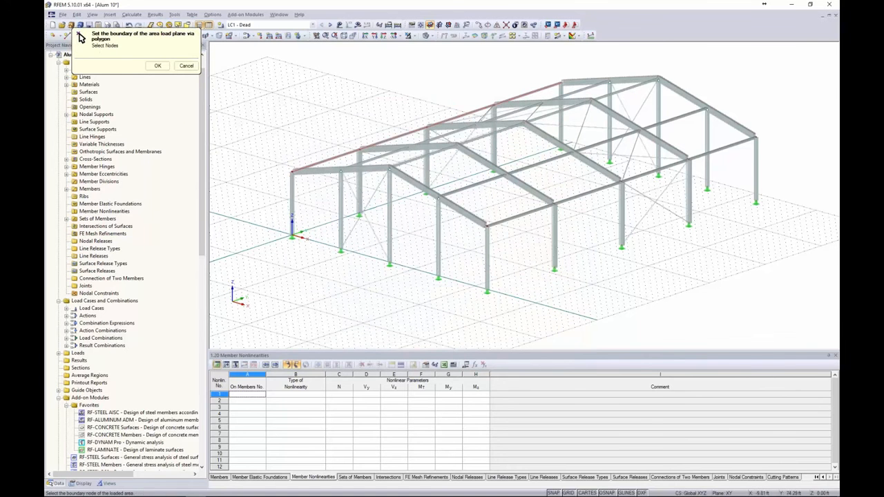
{"action": "left_click", "coordinate": [658, 78]}
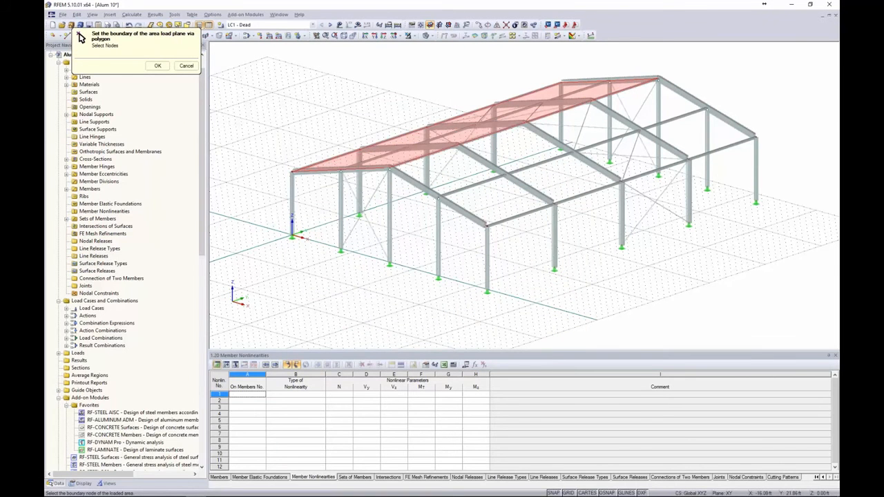
{"action": "left_click", "coordinate": [292, 171]}
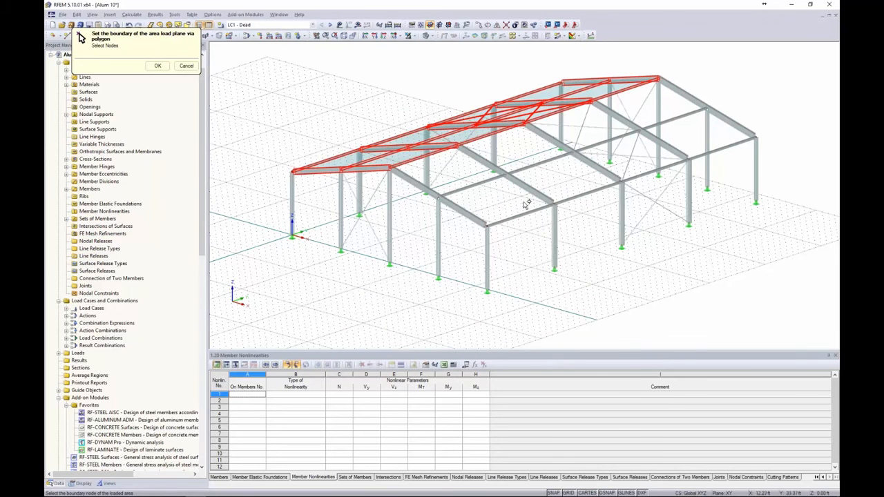
{"action": "middle_click_drag", "start_coordinate": [496, 202], "coordinate": [477, 218], "text": "ctrl"}
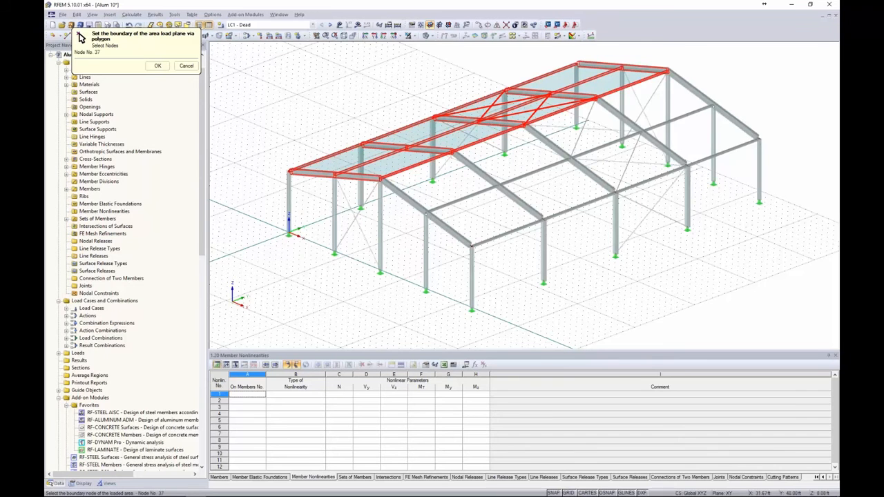
{"action": "left_click", "coordinate": [759, 139]}
{"action": "left_click", "coordinate": [472, 245]}
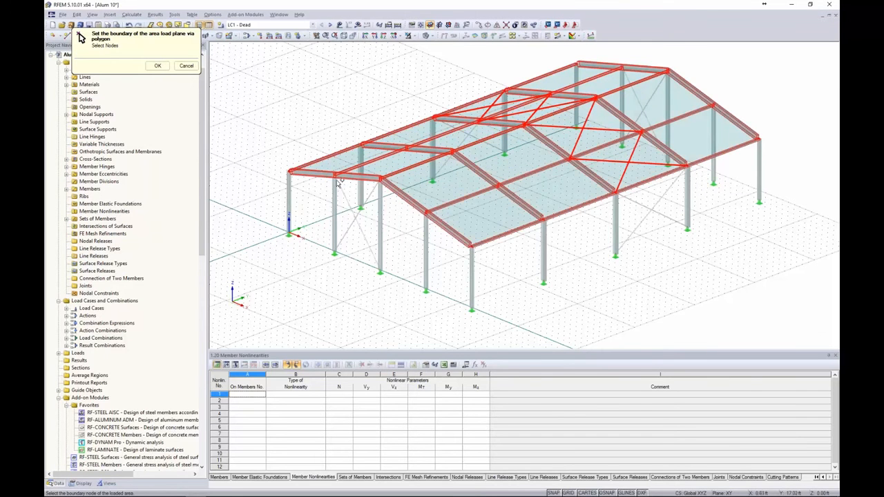
{"action": "left_click", "coordinate": [158, 65]}
{"action": "left_click_drag", "start_coordinate": [395, 98], "coordinate": [246, 66]}
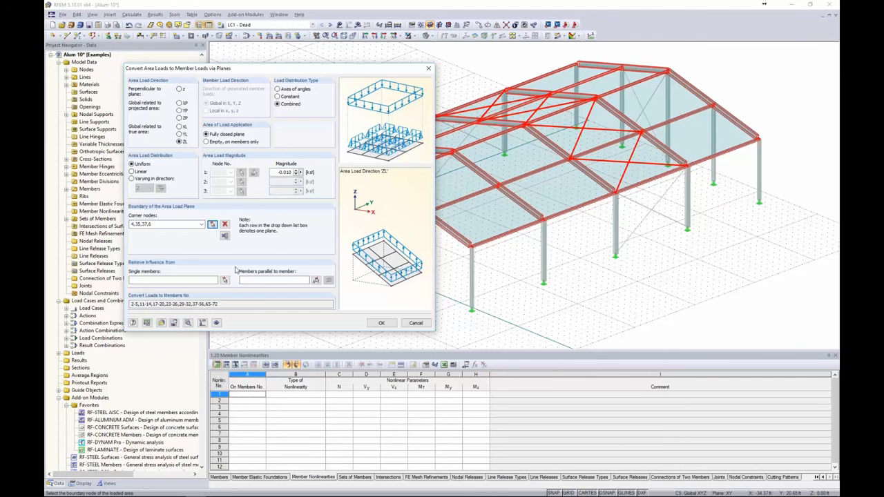
Remove the load influence from members parallel to the purlins and roof bracing (49, 67, 68, 71, 72) and generate the member loads.
{"action": "left_click", "coordinate": [315, 280]}
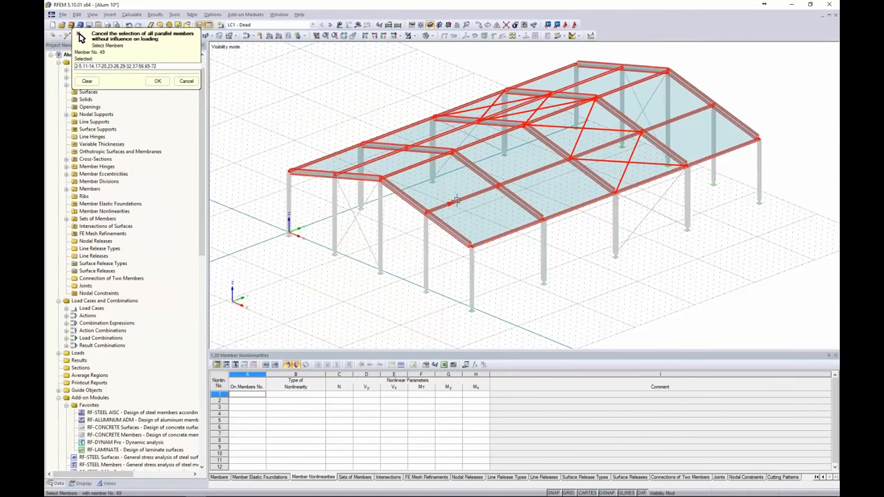
{"action": "left_click", "coordinate": [80, 37]}
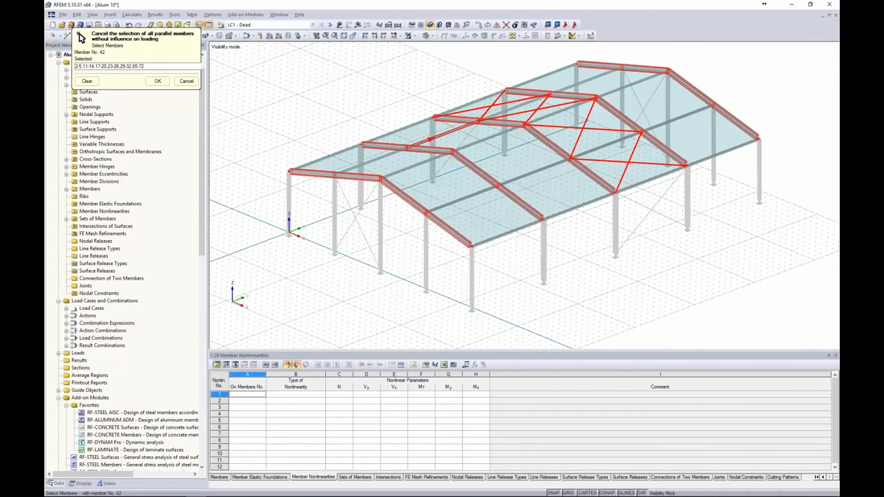
{"action": "left_click", "coordinate": [632, 161]}
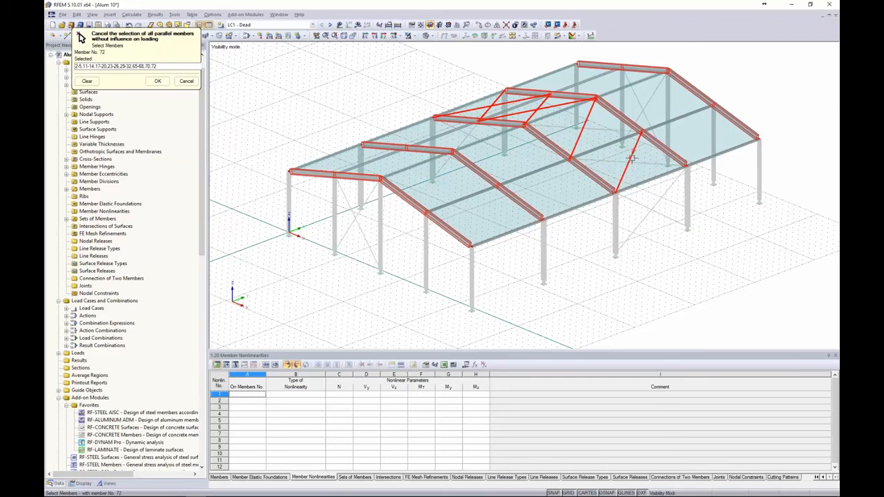
{"action": "left_click", "coordinate": [632, 157]}
{"action": "left_click", "coordinate": [552, 106]}
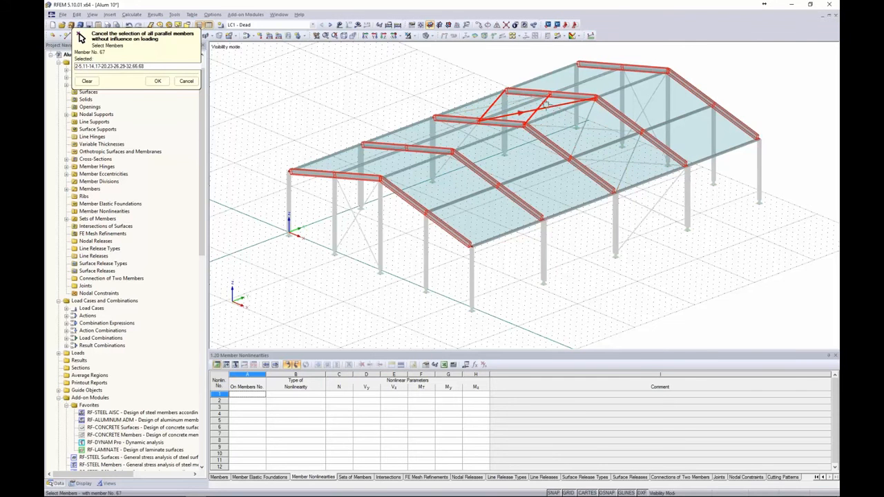
{"action": "left_click", "coordinate": [545, 105]}
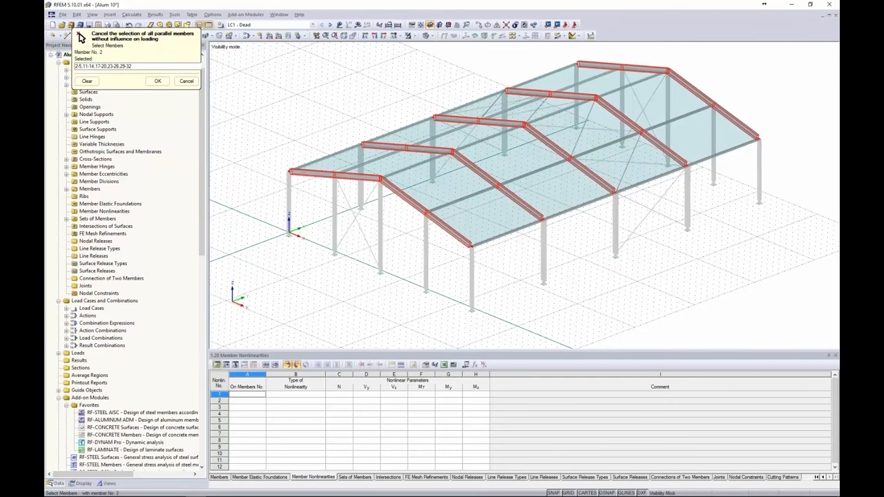
{"action": "left_click", "coordinate": [158, 81]}
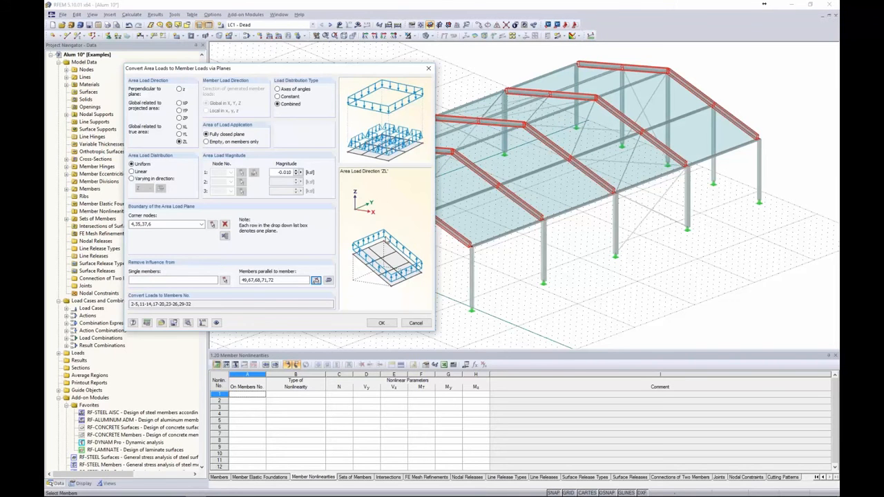
{"action": "left_click", "coordinate": [381, 324]}
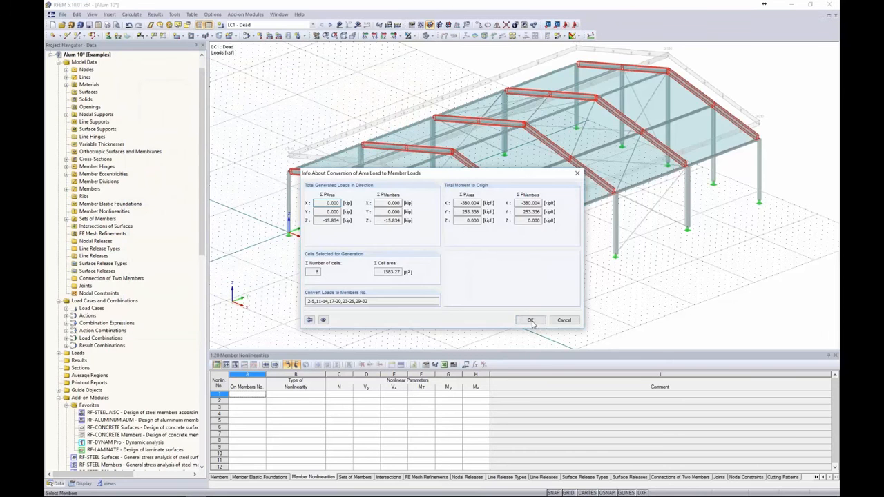
{"action": "left_click", "coordinate": [529, 320]}
Display the generated roof dead load separately as individual member loads on the frame rafters.
{"action": "middle_click_drag", "start_coordinate": [357, 123], "coordinate": [352, 81], "text": "ctrl"}
{"action": "right_click", "coordinate": [399, 123]}
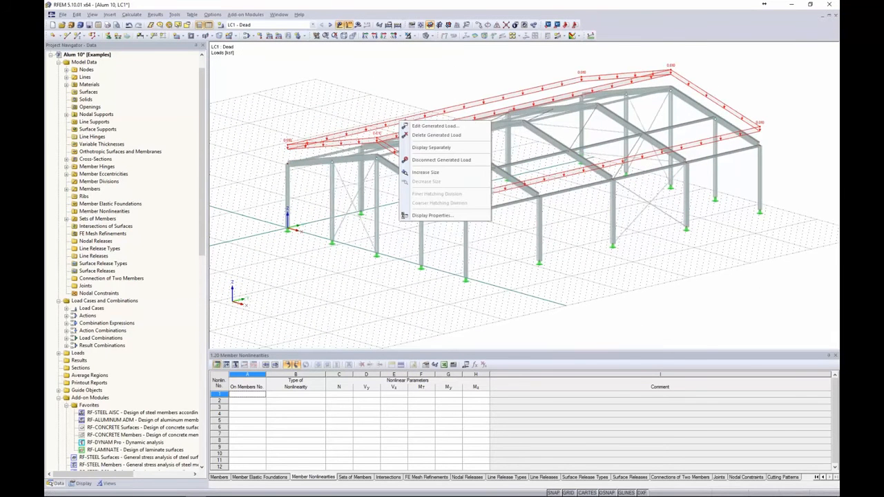
{"action": "left_click", "coordinate": [421, 150]}
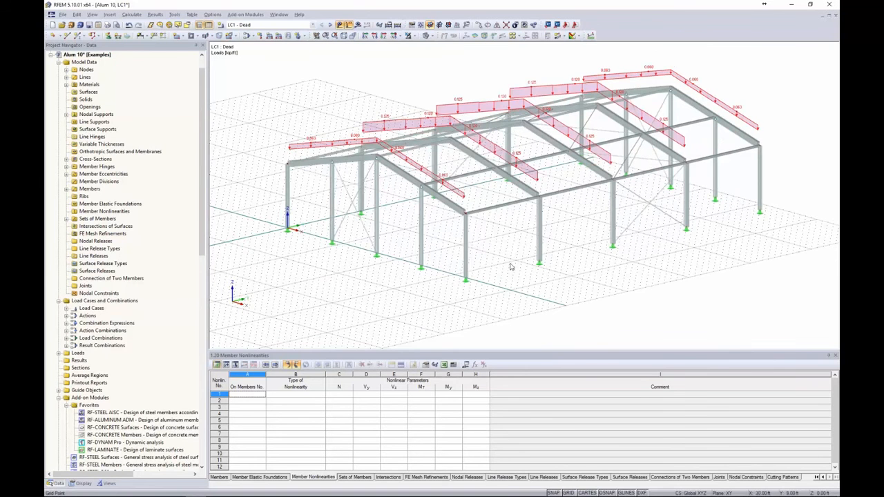
{"action": "middle_click_drag", "start_coordinate": [502, 249], "coordinate": [512, 260], "text": "ctrl"}
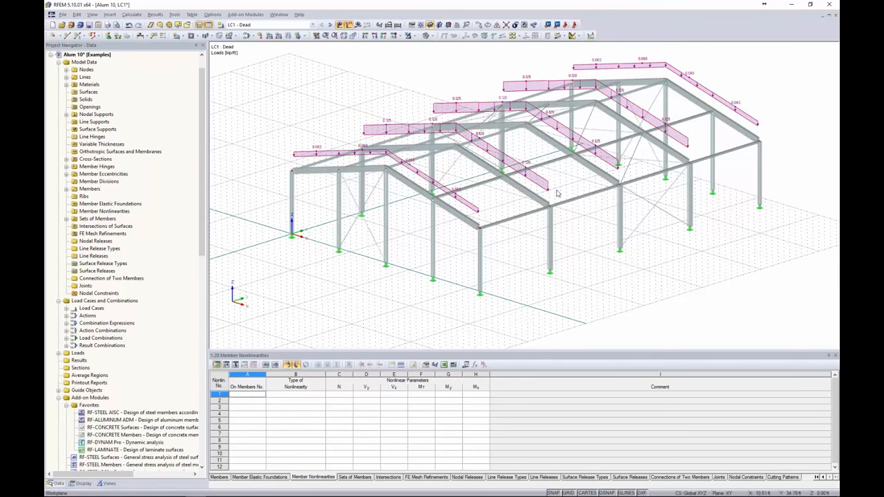
Make LC2 - Wind 1 current and open the ASCE/SEI 7-10 wind load generator for vertical walls with roof.
{"action": "left_click", "coordinate": [330, 25]}
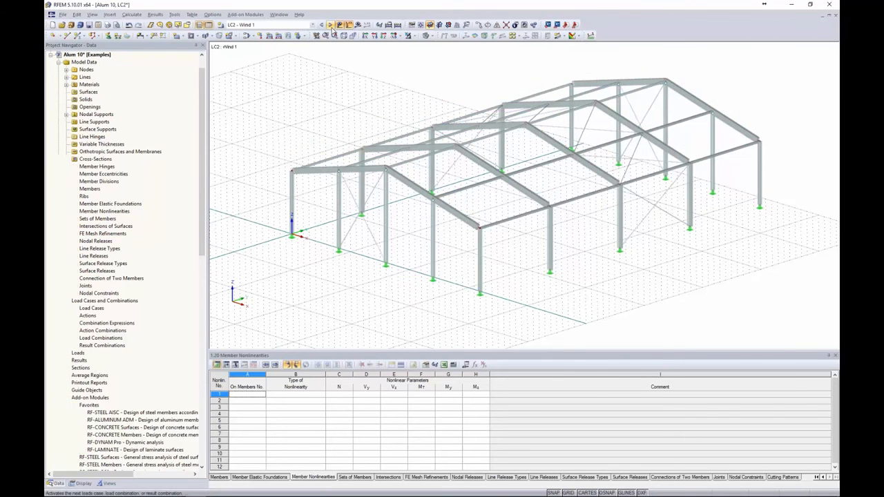
{"action": "left_click", "coordinate": [175, 15]}
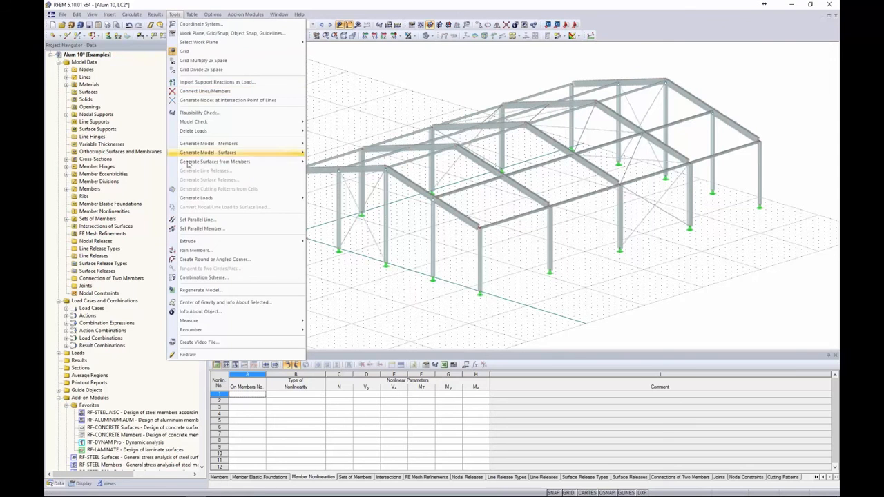
{"action": "mouse_move", "coordinate": [198, 201]}
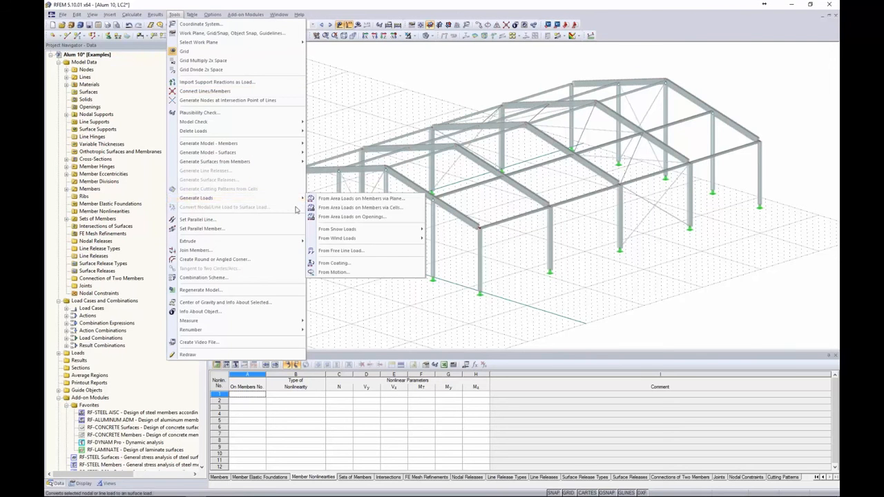
{"action": "mouse_move", "coordinate": [345, 239]}
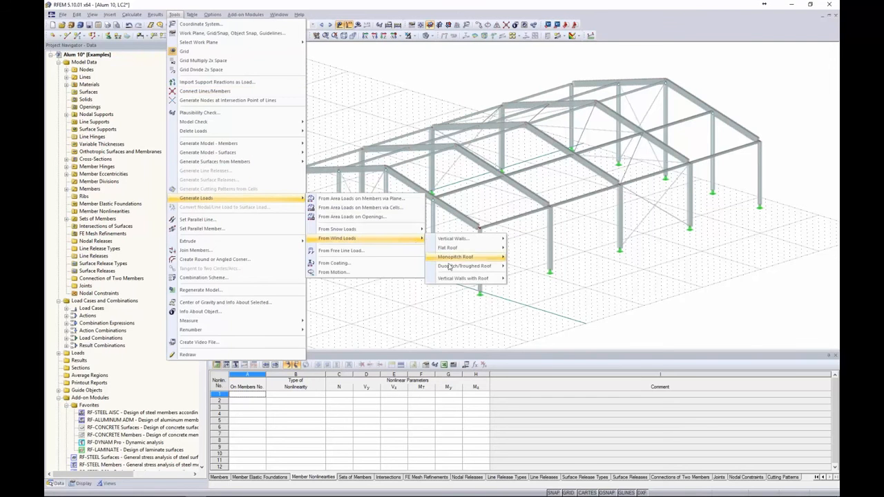
{"action": "mouse_move", "coordinate": [480, 279]}
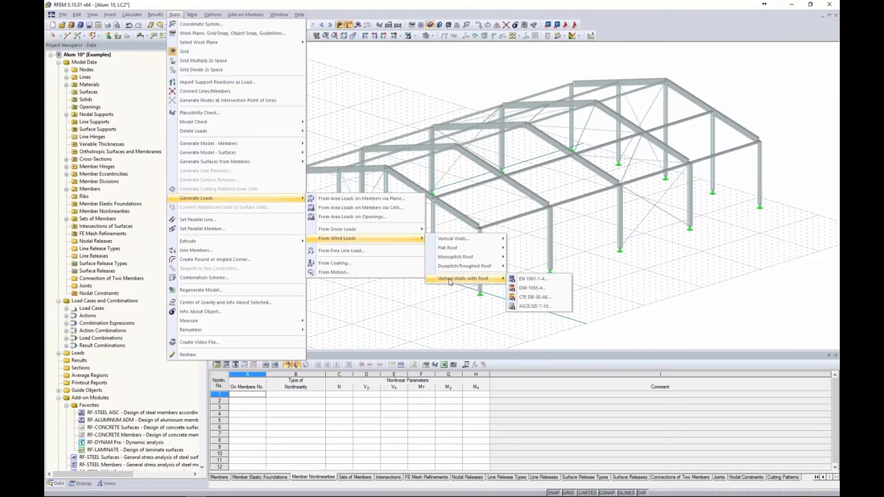
{"action": "left_click", "coordinate": [524, 307]}
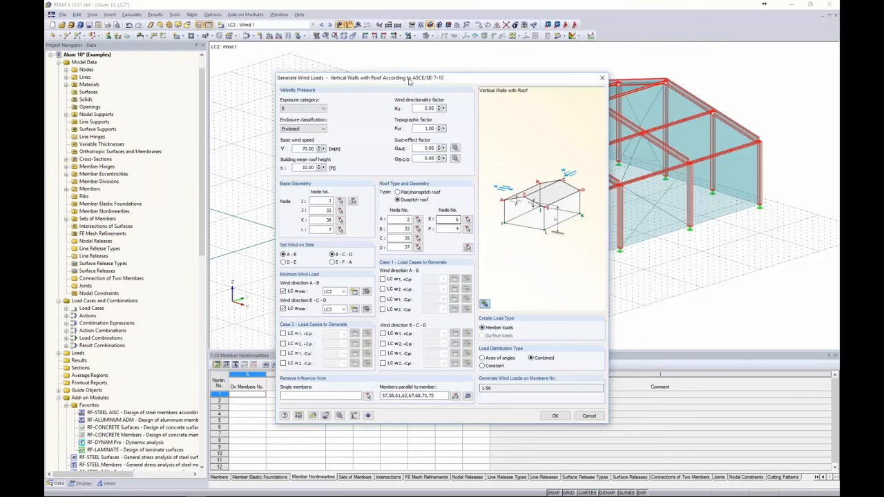
{"action": "left_click_drag", "start_coordinate": [410, 81], "coordinate": [341, 50]}
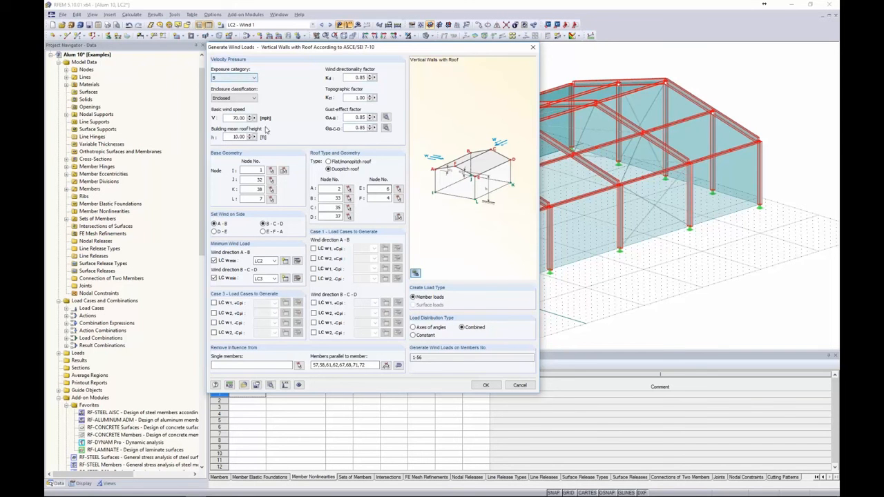
Set the velocity pressure to exposure category B, Enclosed classification, basic wind speed 70 mph and mean roof height 10 ft.
{"action": "left_click", "coordinate": [249, 81]}
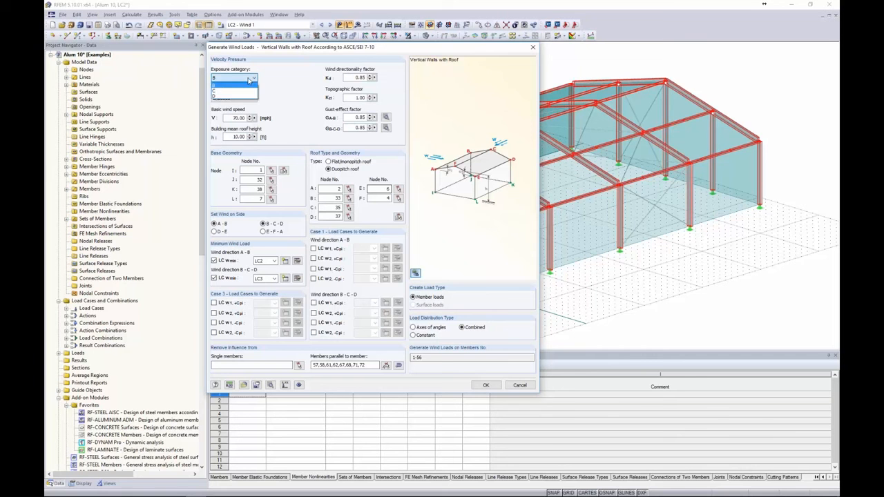
{"action": "left_click", "coordinate": [250, 84]}
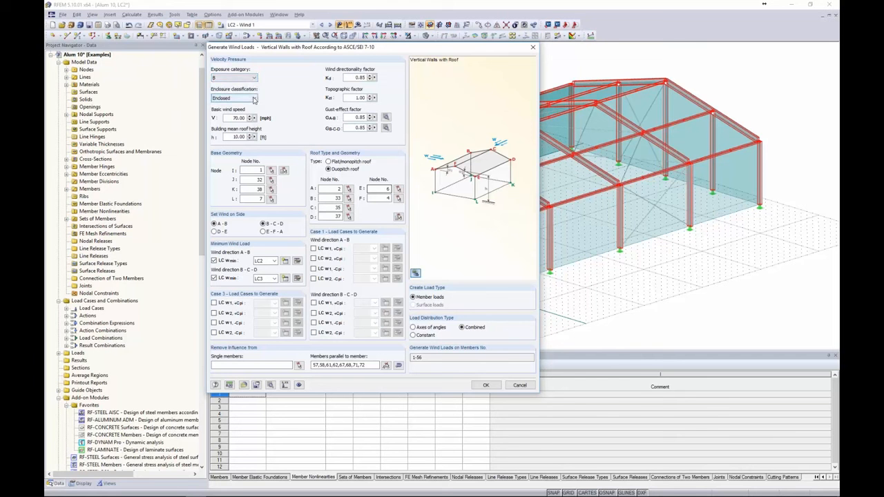
{"action": "left_click", "coordinate": [253, 99]}
{"action": "left_click", "coordinate": [254, 106]}
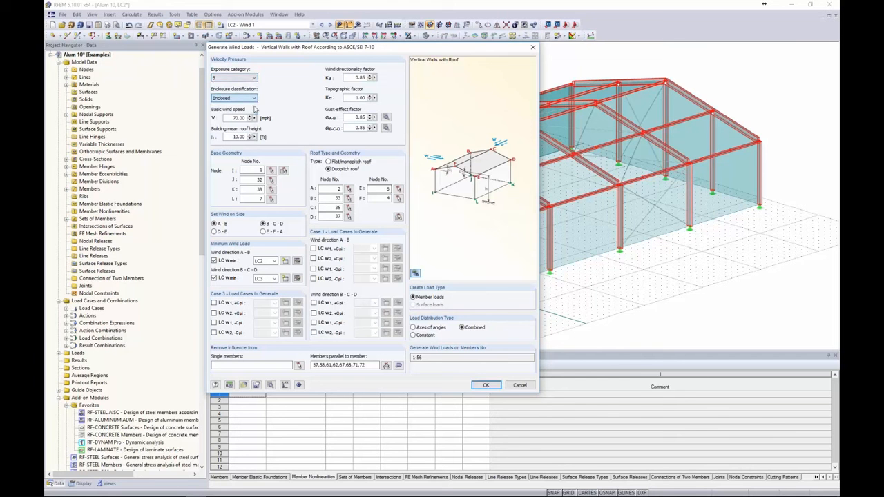
{"action": "double_click", "coordinate": [237, 117]}
{"action": "type", "text": "70"}
{"action": "key", "text": "Tab"}
{"action": "type", "text": "8"}
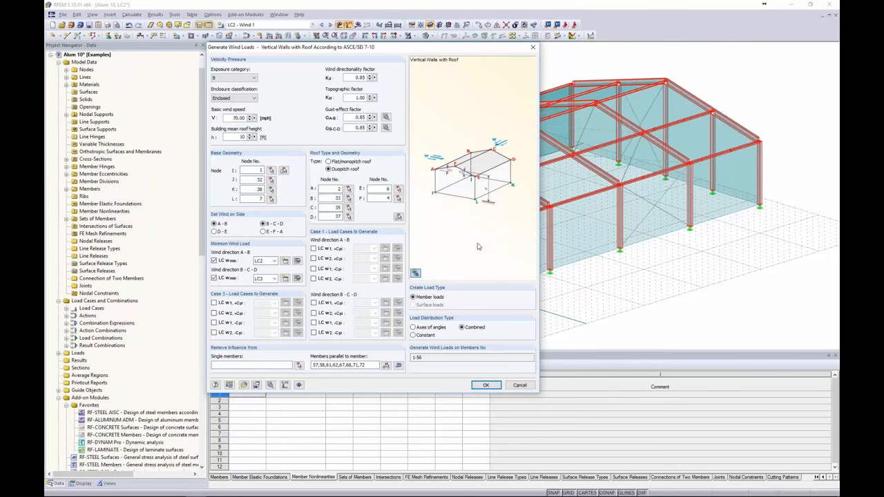
Define the base geometry with nodes 1, 32, 38, 7 and the duopitch roof with nodes 2, 33, 35, 37, 6, 4.
{"action": "left_click", "coordinate": [283, 170]}
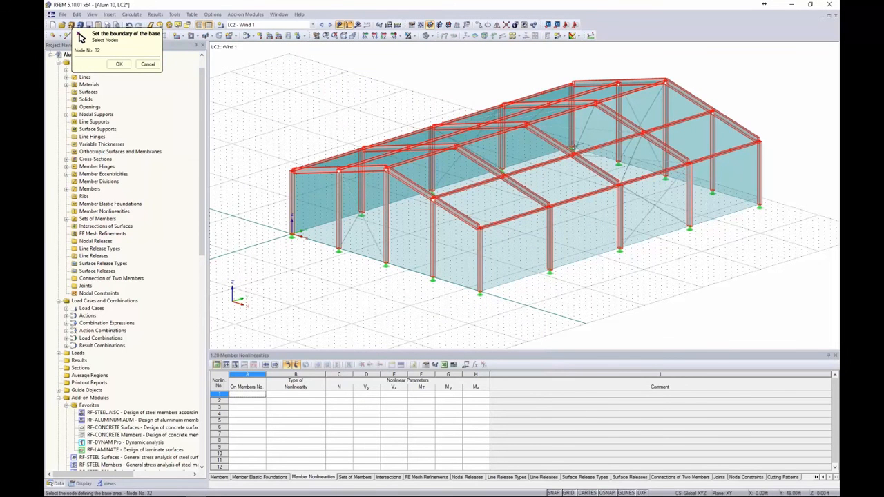
{"action": "left_click", "coordinate": [750, 204]}
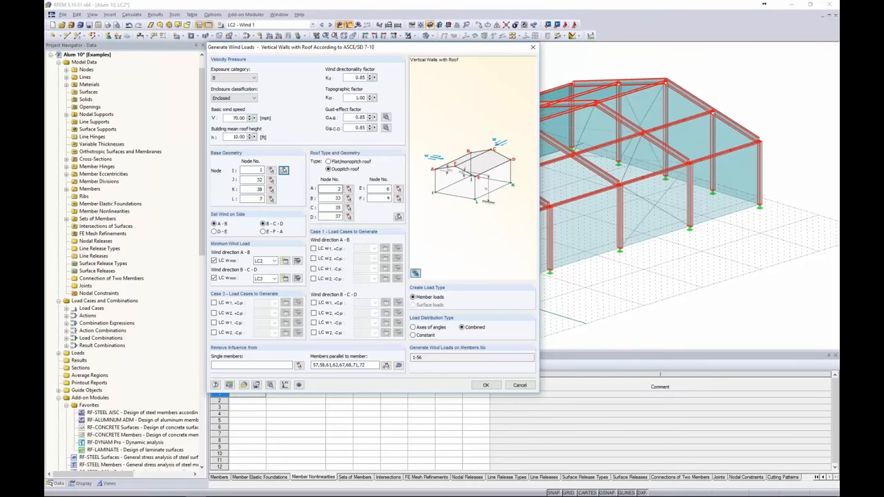
{"action": "left_click", "coordinate": [399, 216]}
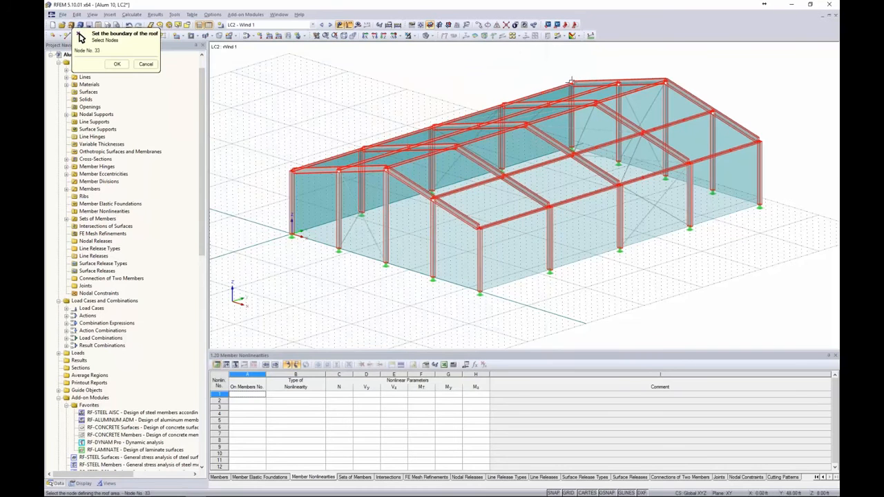
{"action": "left_click", "coordinate": [668, 78]}
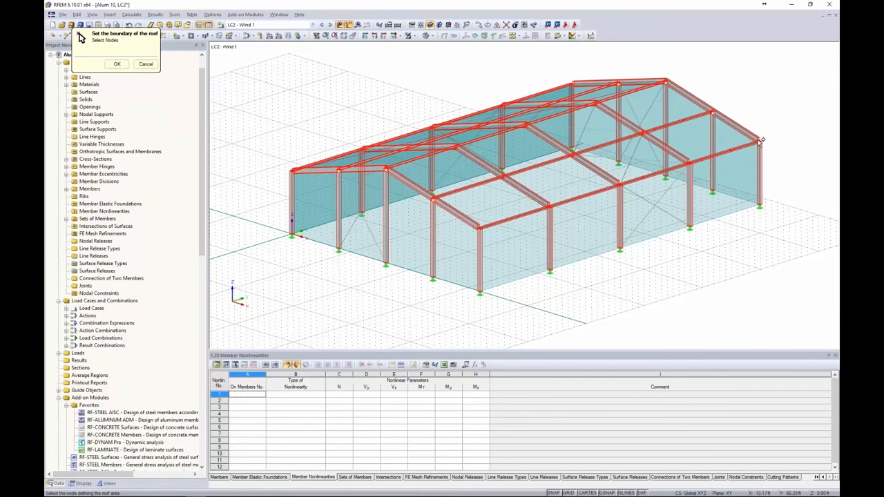
{"action": "left_click", "coordinate": [761, 141]}
{"action": "left_click", "coordinate": [293, 169]}
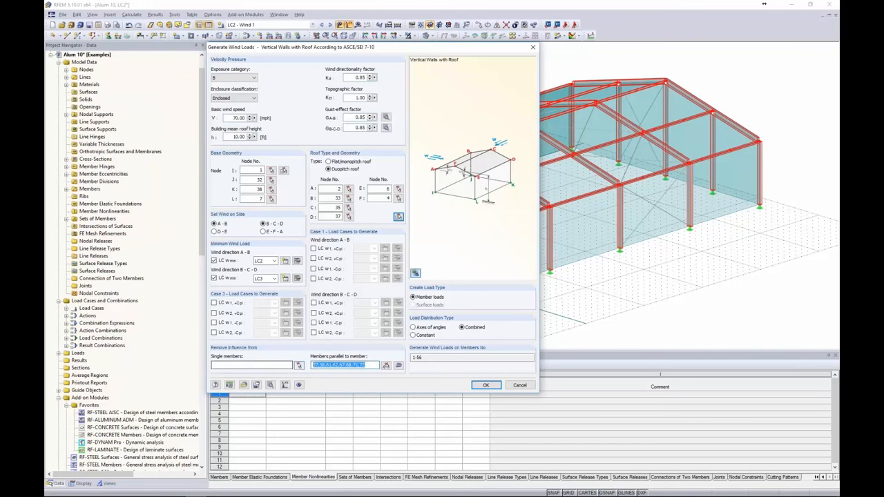
Clear the excluded parallel members and pick the cross-bracing diagonals in the end walls and side walls for exclusion from the wind load.
{"action": "key", "text": "Delete"}
{"action": "left_click_drag", "start_coordinate": [449, 48], "coordinate": [405, 48]}
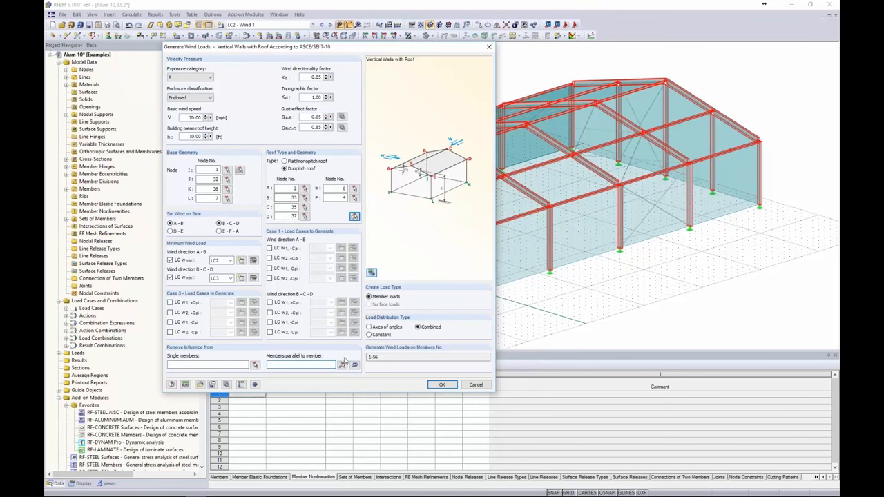
{"action": "left_click", "coordinate": [342, 366]}
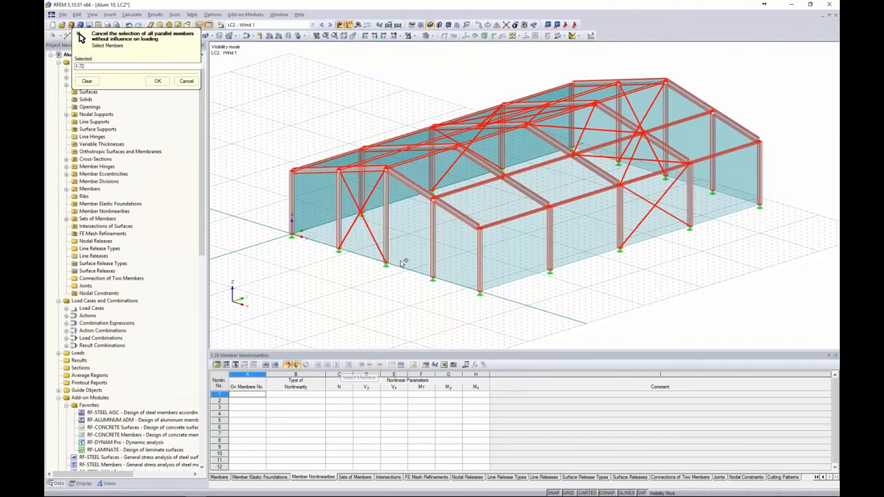
{"action": "left_click", "coordinate": [373, 227]}
{"action": "left_click", "coordinate": [370, 198]}
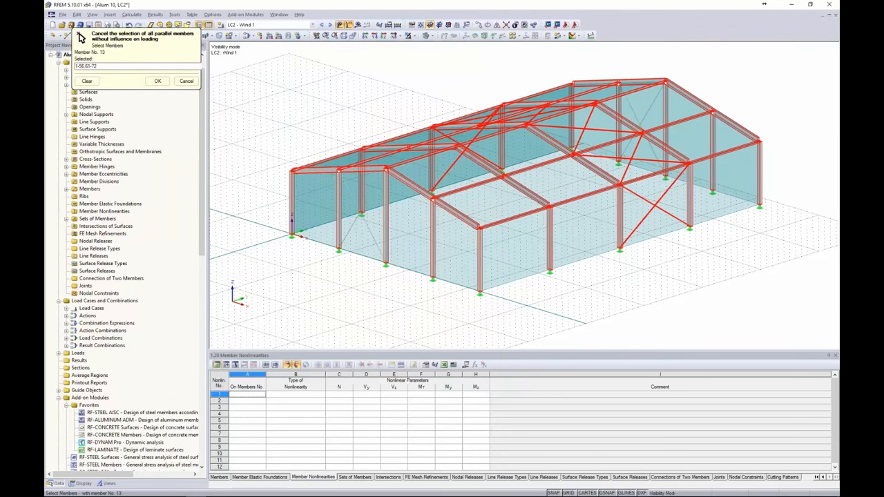
{"action": "left_click", "coordinate": [645, 199]}
{"action": "left_click", "coordinate": [664, 192]}
Add the roof cross-bracing diagonals to the members excluded from wind loading and accept the selection.
{"action": "left_click", "coordinate": [637, 158]}
{"action": "left_click", "coordinate": [628, 167]}
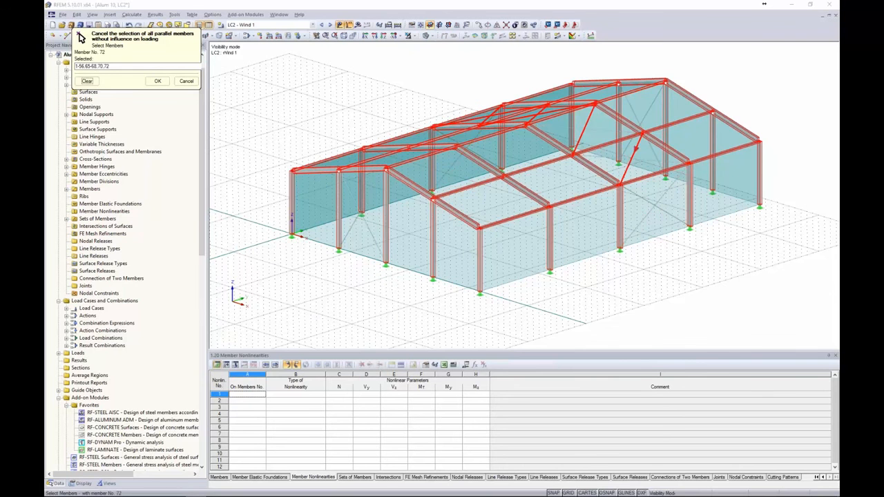
{"action": "middle_click_drag", "start_coordinate": [535, 166], "coordinate": [573, 197], "text": "ctrl"}
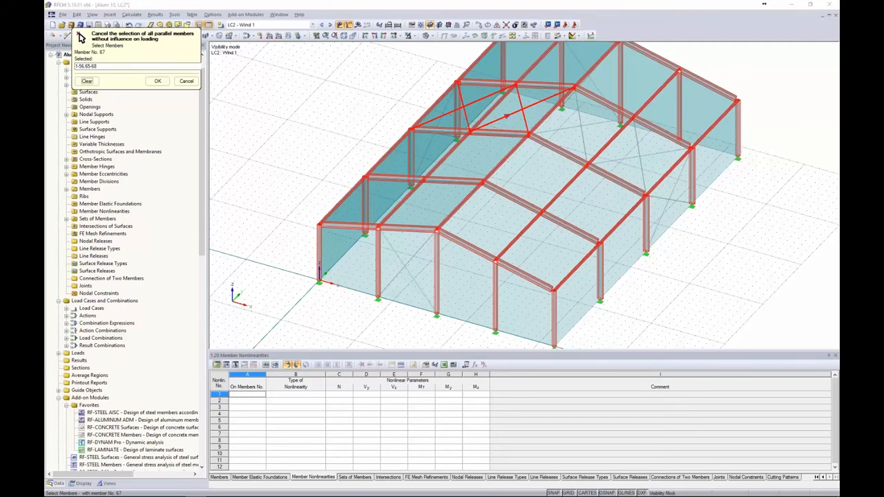
{"action": "left_click", "coordinate": [529, 107]}
{"action": "left_click", "coordinate": [522, 111]}
{"action": "middle_click_drag", "start_coordinate": [511, 235], "coordinate": [428, 181], "text": "ctrl"}
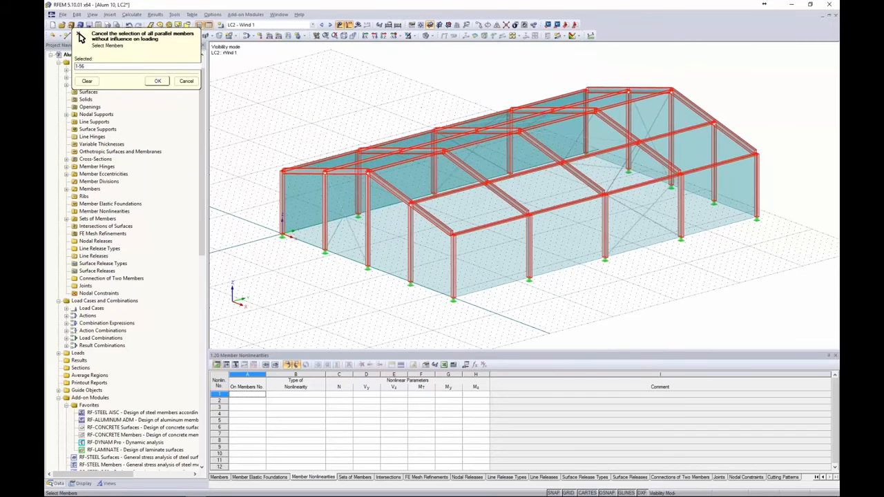
{"action": "left_click", "coordinate": [157, 81]}
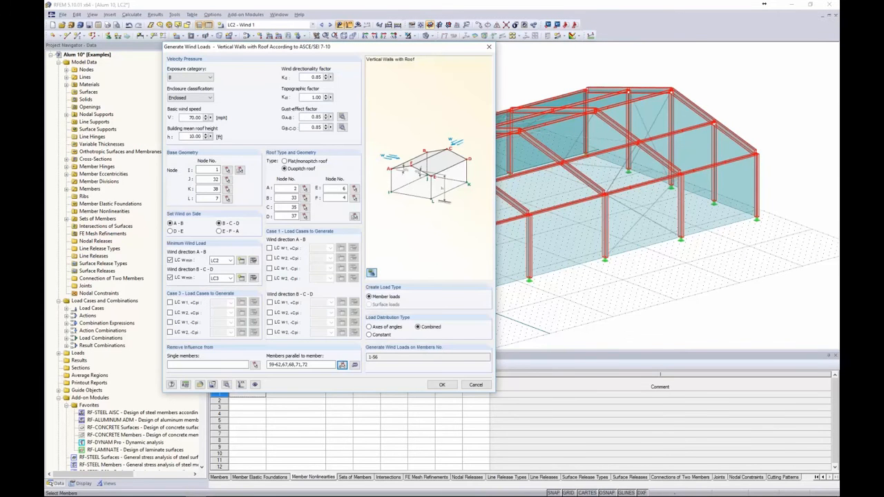
Generate the minimum wind loads as member loads, assigning LC2 to wind direction A-B and LC3 to direction B-C-D.
{"action": "left_click", "coordinate": [442, 385]}
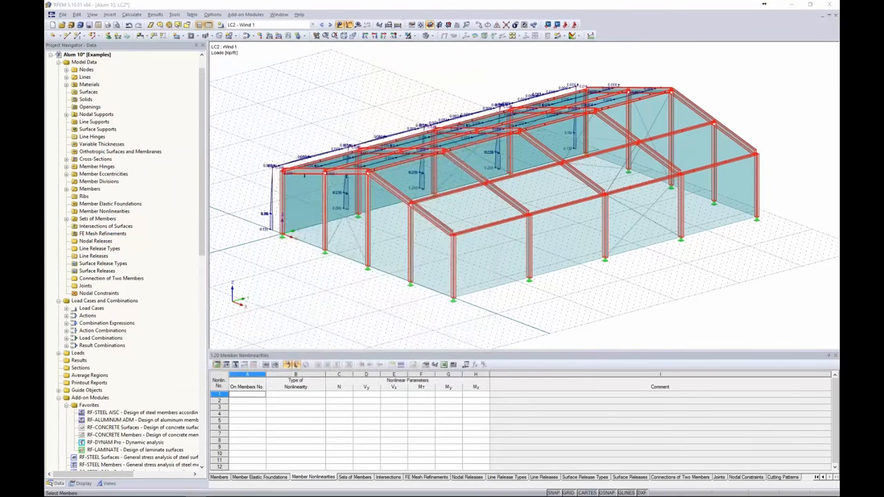
{"action": "left_click", "coordinate": [576, 373]}
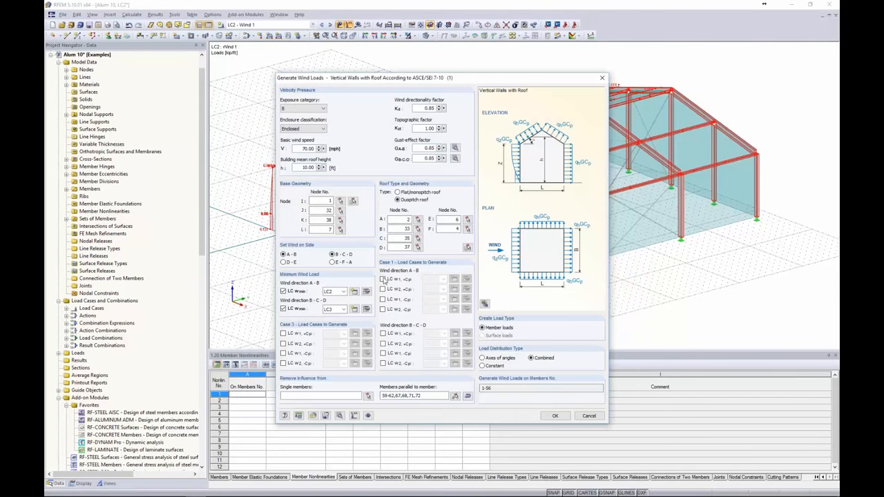
{"action": "left_click", "coordinate": [343, 292]}
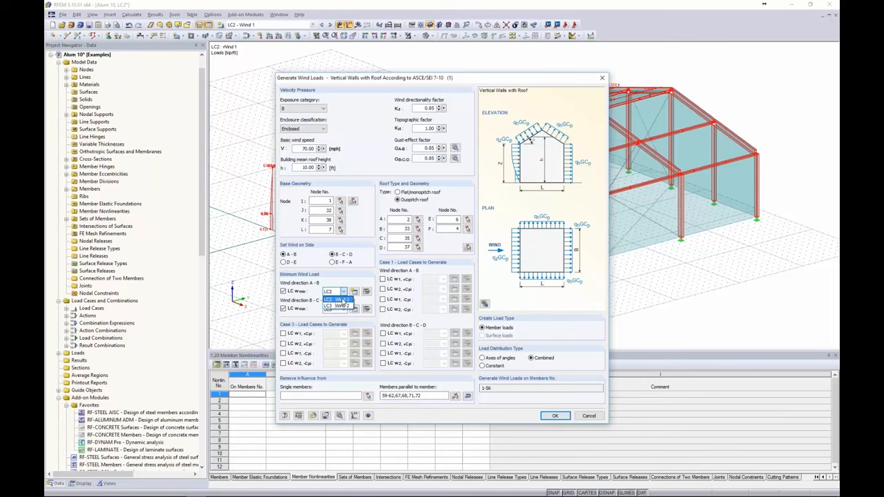
{"action": "left_click", "coordinate": [343, 299]}
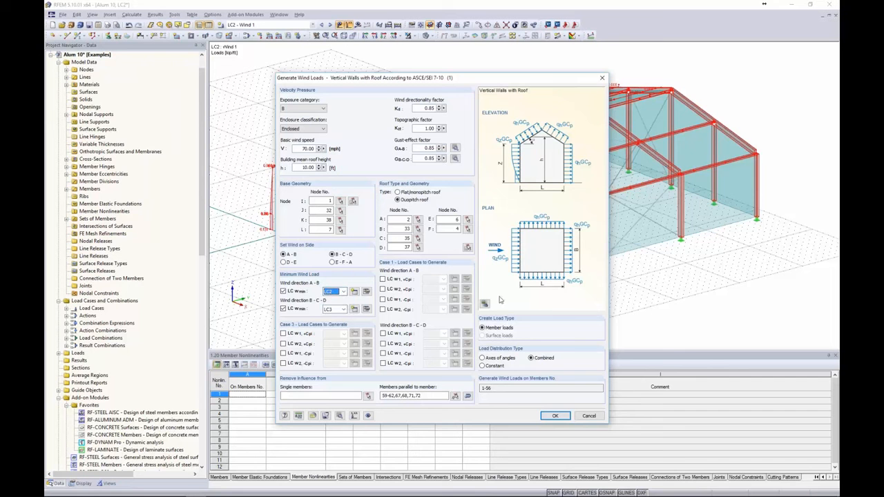
{"action": "left_click", "coordinate": [485, 304]}
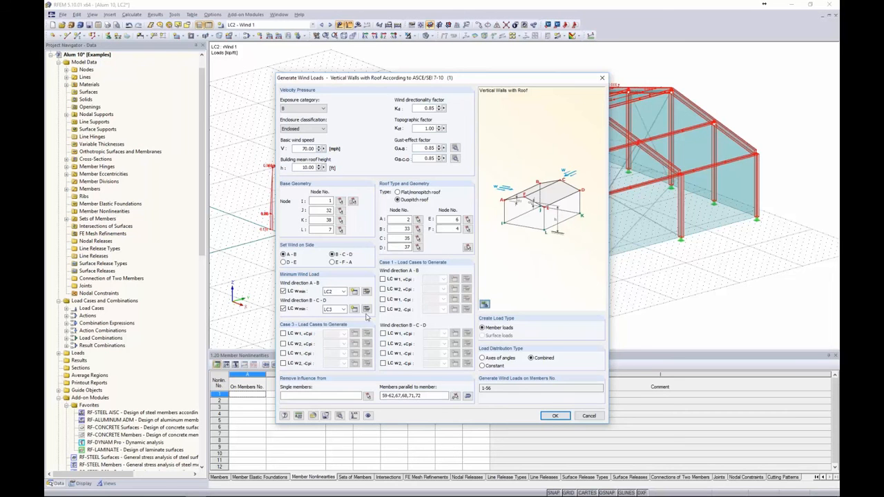
{"action": "left_click", "coordinate": [555, 415]}
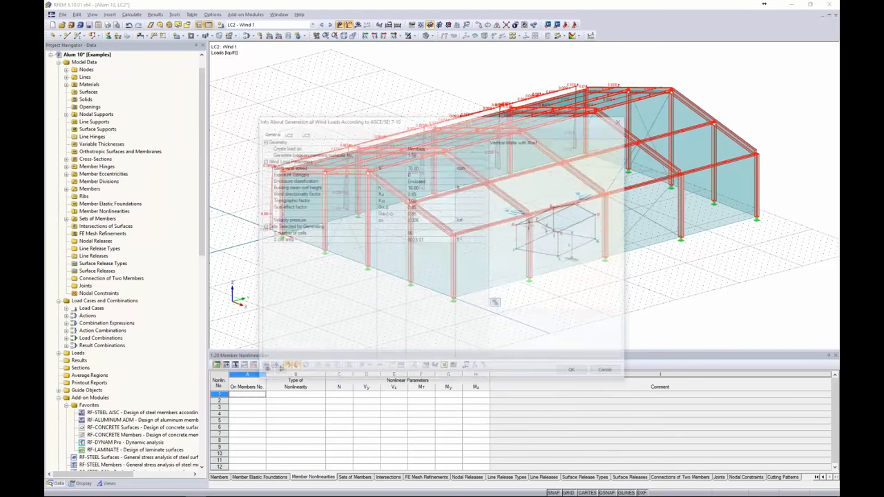
{"action": "left_click", "coordinate": [570, 370]}
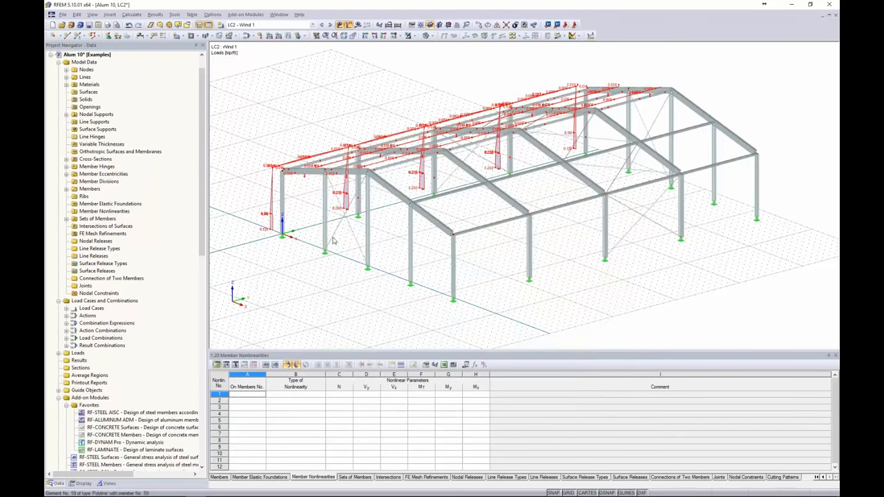
Make LC3 - Wind 2 current and examine its generated load both as a surface load and as separate member loads.
{"action": "left_click", "coordinate": [300, 179]}
{"action": "middle_click_drag", "start_coordinate": [300, 179], "coordinate": [316, 187], "text": "ctrl"}
{"action": "left_click", "coordinate": [323, 25]}
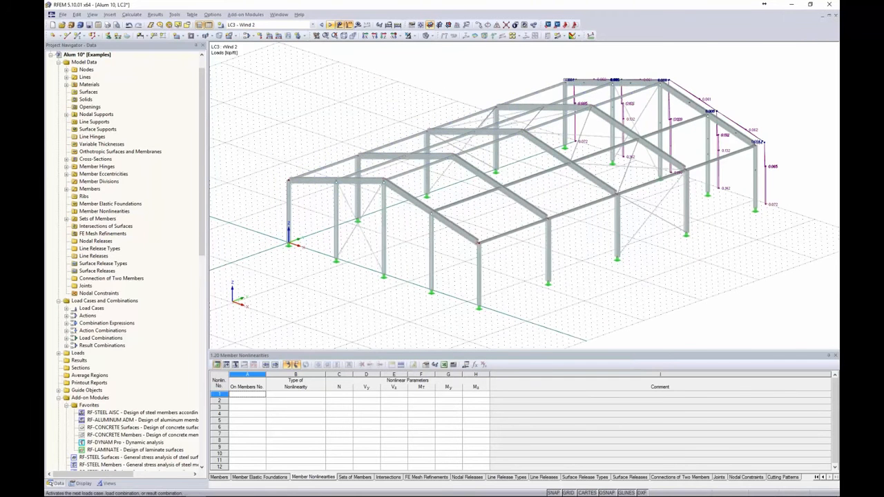
{"action": "right_click", "coordinate": [672, 147]}
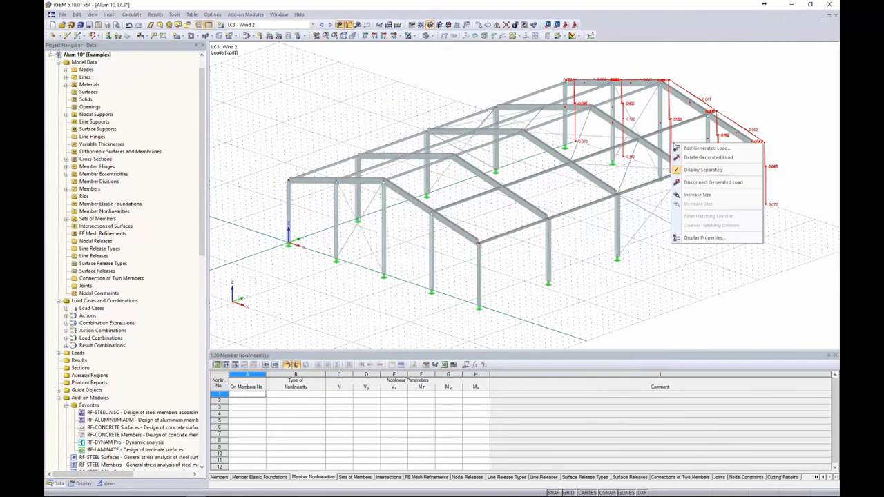
{"action": "left_click", "coordinate": [663, 170]}
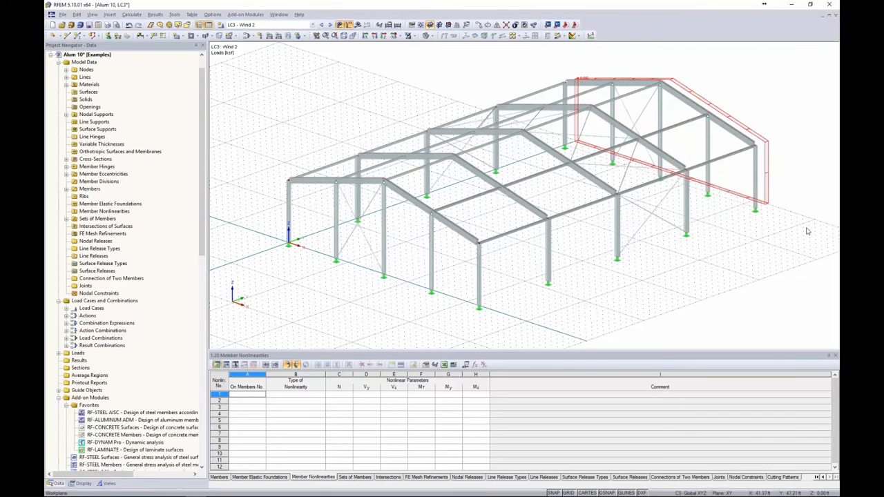
{"action": "right_click", "coordinate": [768, 177]}
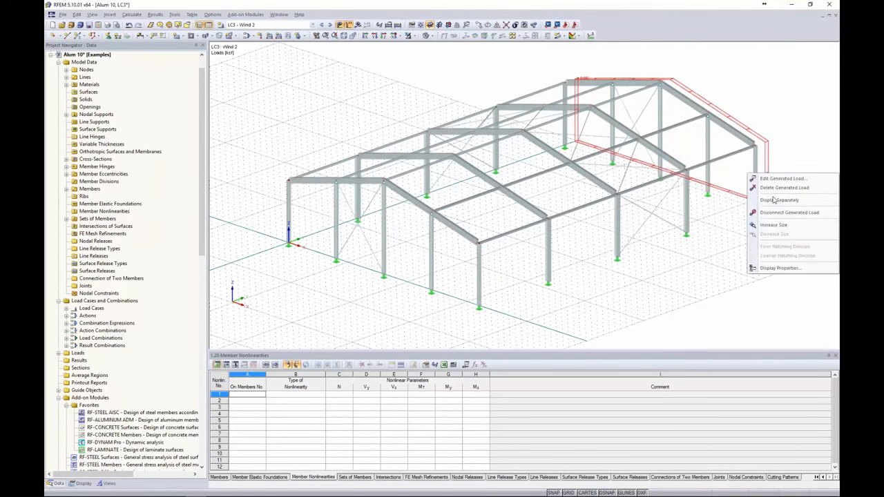
{"action": "left_click", "coordinate": [777, 200]}
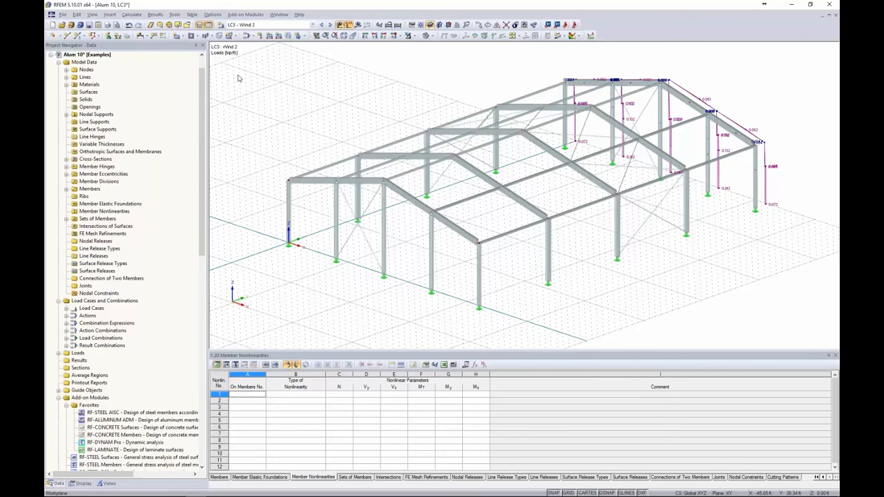
Review the applied loads of the combinations from CO1 - 1.4D through CO4 - 0.9D + W1.
{"action": "left_click", "coordinate": [313, 25]}
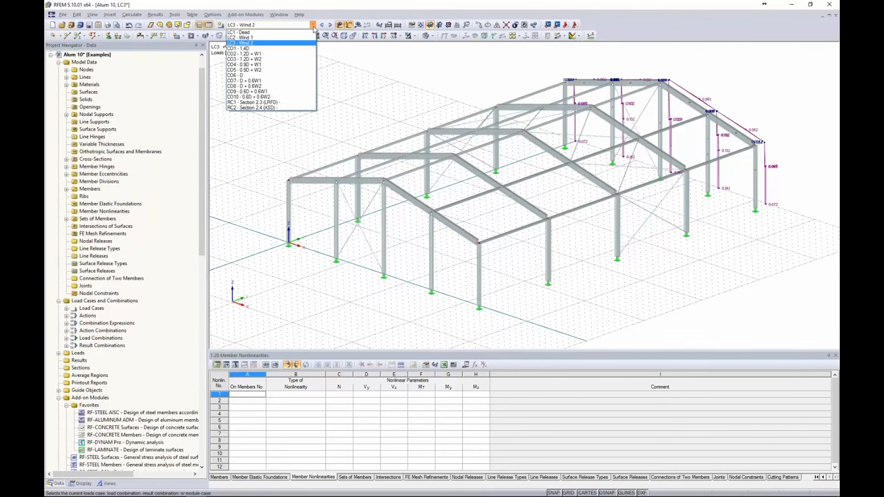
{"action": "left_click", "coordinate": [291, 49]}
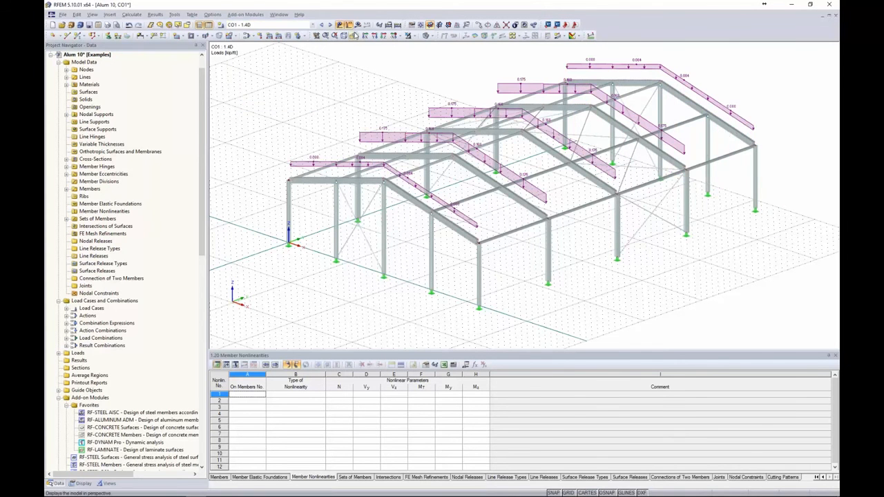
{"action": "left_click", "coordinate": [329, 25]}
{"action": "left_click", "coordinate": [330, 25]}
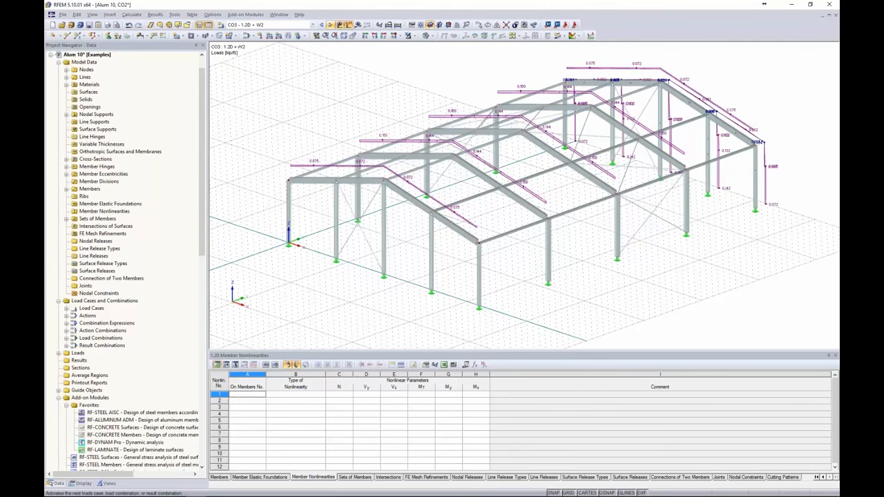
{"action": "left_click", "coordinate": [330, 25]}
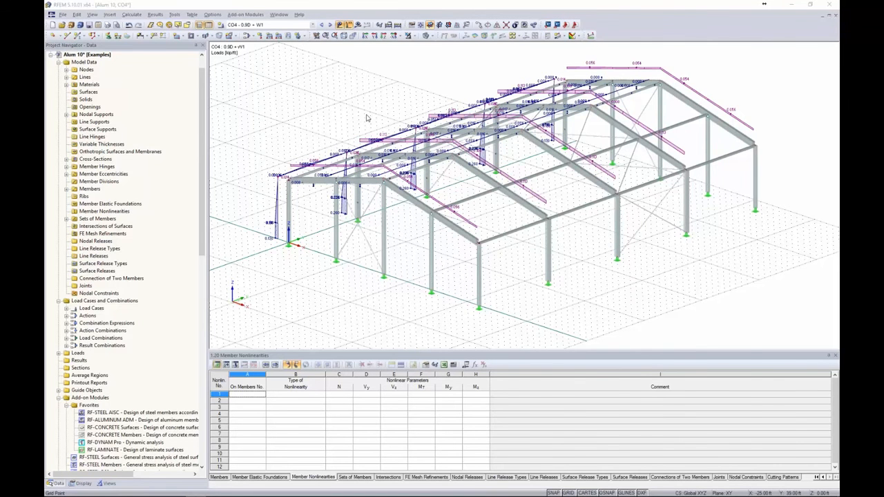
{"action": "key", "text": "alt+Tab"}
{"action": "left_click", "coordinate": [609, 179]}
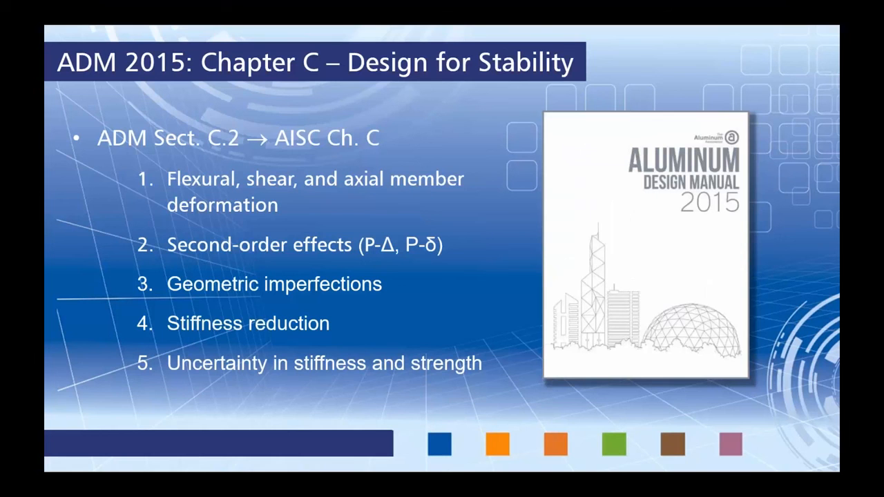
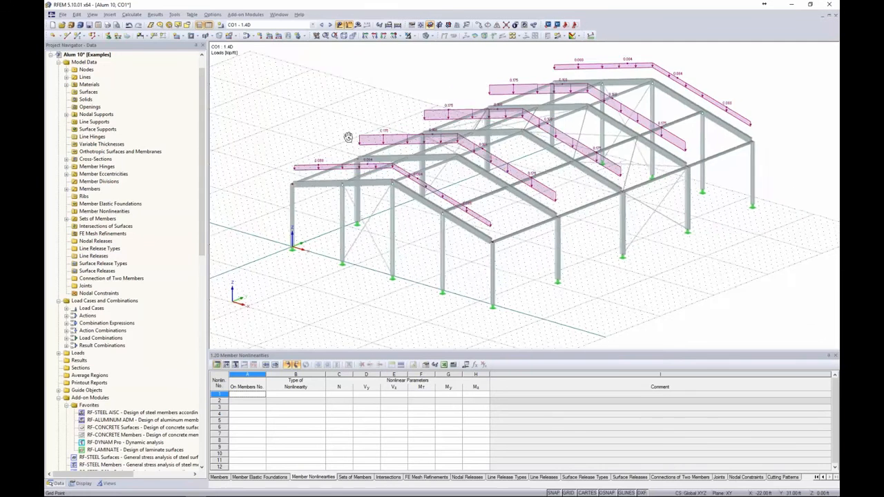
Hide the loads and select all columns of the hall, leaving the end-wall and side-wall cross bracing unselected.
{"action": "left_click", "coordinate": [339, 25]}
{"action": "middle_click_drag", "start_coordinate": [356, 89], "coordinate": [472, 50], "text": "ctrl"}
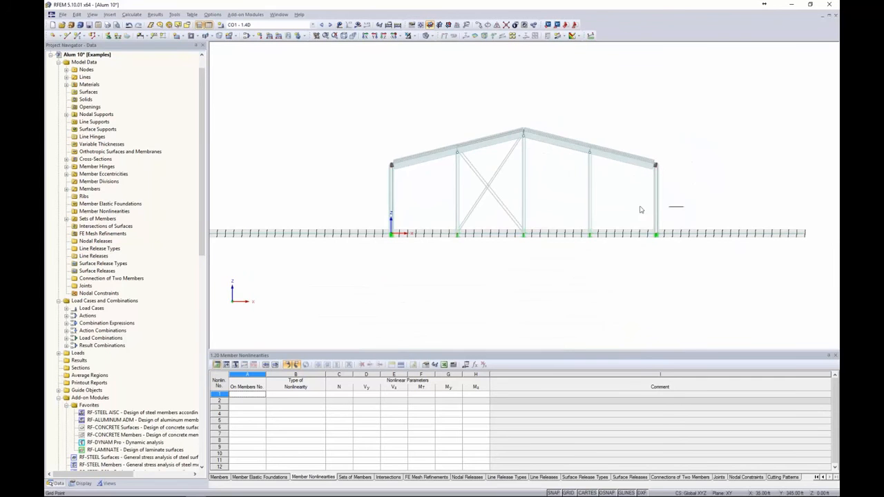
{"action": "left_click_drag", "start_coordinate": [683, 208], "coordinate": [374, 188]}
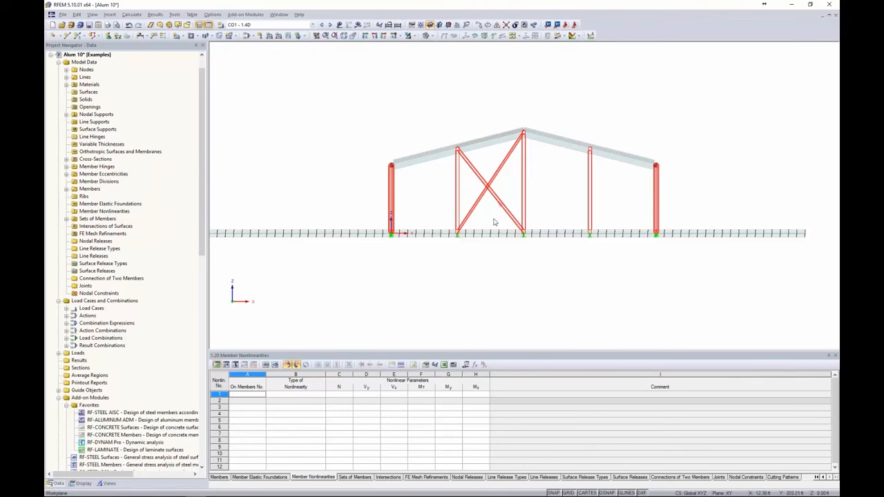
{"action": "left_click_drag", "start_coordinate": [495, 220], "coordinate": [473, 166]}
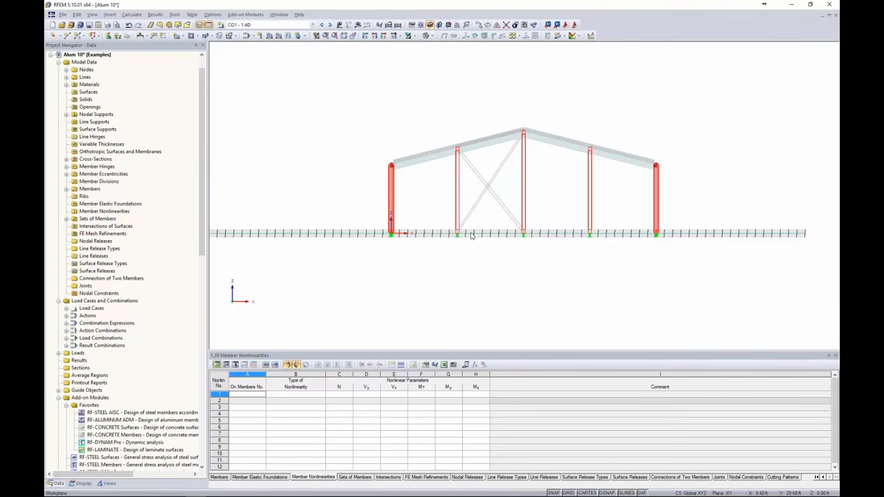
{"action": "middle_click_drag", "start_coordinate": [473, 236], "coordinate": [799, 234], "text": "ctrl"}
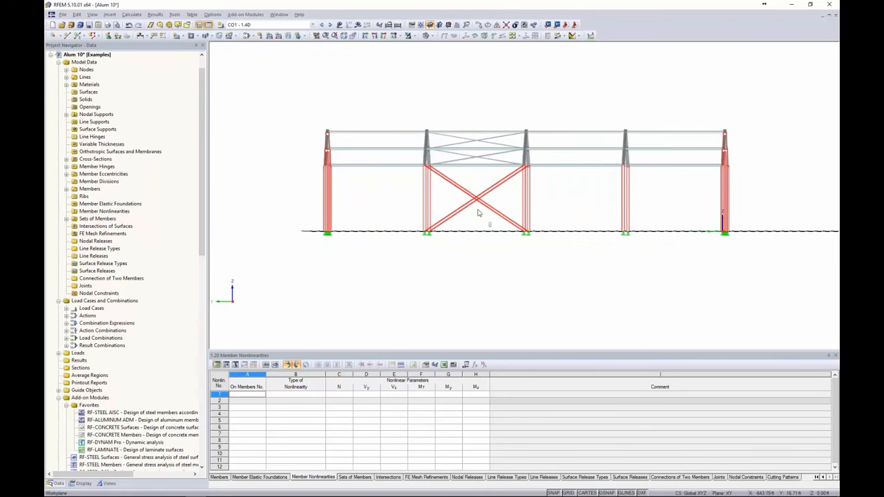
{"action": "left_click_drag", "start_coordinate": [491, 227], "coordinate": [467, 183]}
{"action": "middle_click_drag", "start_coordinate": [570, 253], "coordinate": [223, 285], "text": "ctrl"}
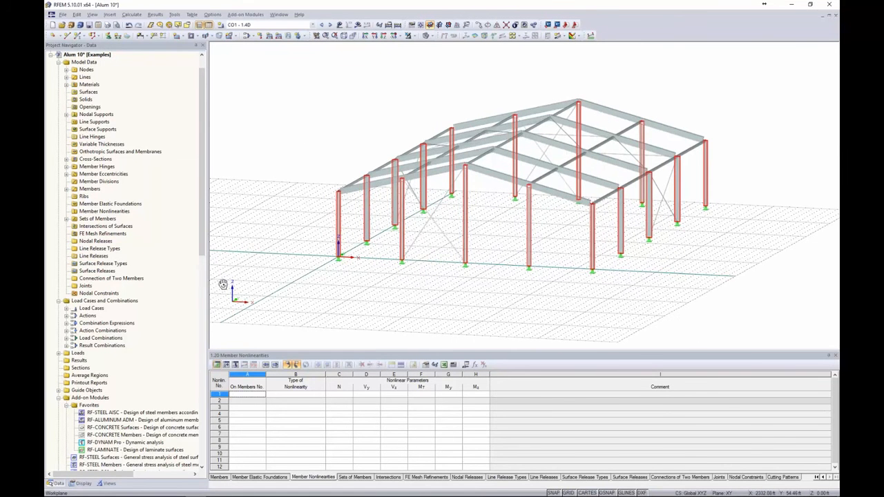
Isolate the selected columns using visibility by selected objects.
{"action": "left_click", "coordinate": [416, 37]}
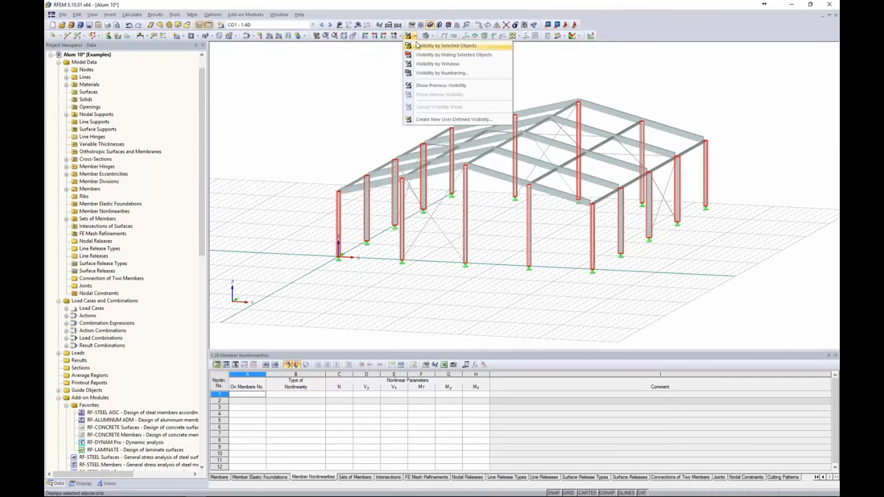
{"action": "left_click", "coordinate": [418, 45]}
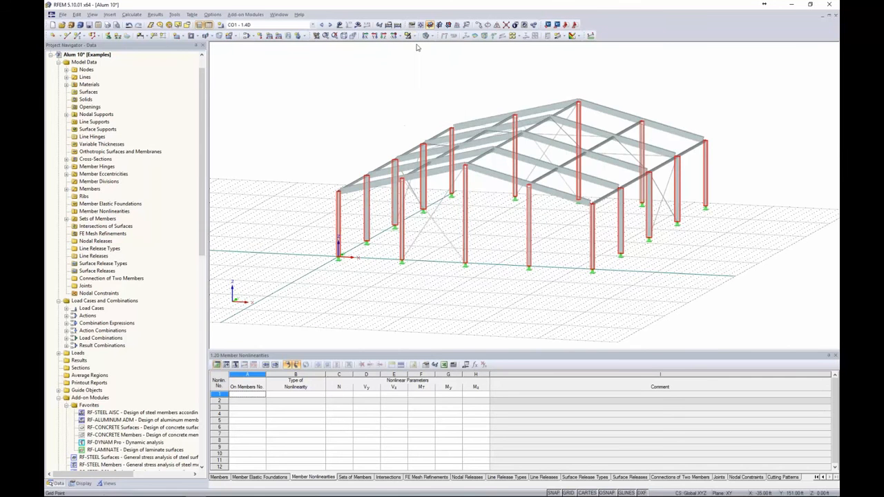
{"action": "left_click", "coordinate": [374, 106]}
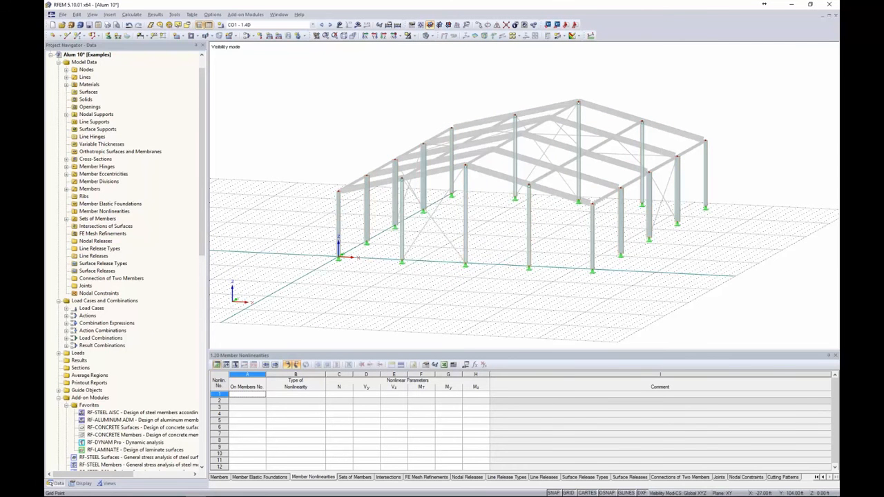
Turn on the display of the members' local axis systems for the isolated columns.
{"action": "scroll", "coordinate": [469, 211], "scroll_direction": "up", "scroll_amount": 3}
{"action": "right_click", "coordinate": [469, 209]}
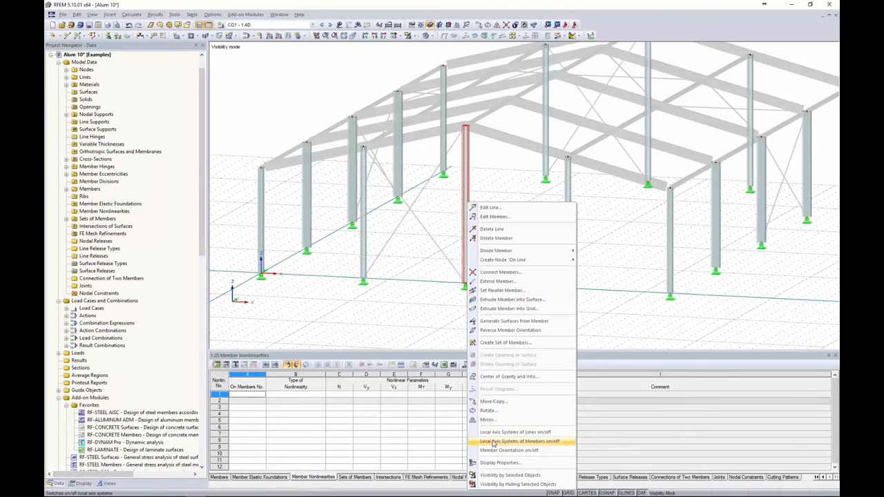
{"action": "left_click", "coordinate": [494, 442]}
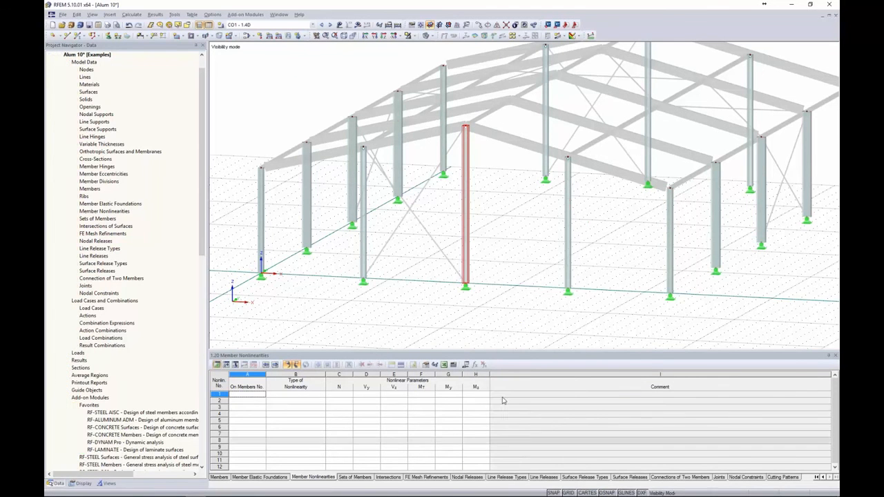
Set the member rotation angle of the six intermediate end-wall columns (members 7-9 and 34-36) to 0°.
{"action": "mouse_move", "coordinate": [493, 272]}
{"action": "middle_mouse_down", "text": "ctrl"}
{"action": "mouse_move", "coordinate": [511, 266]}
{"action": "mouse_move", "coordinate": [495, 264]}
{"action": "middle_mouse_up", "text": "ctrl"}
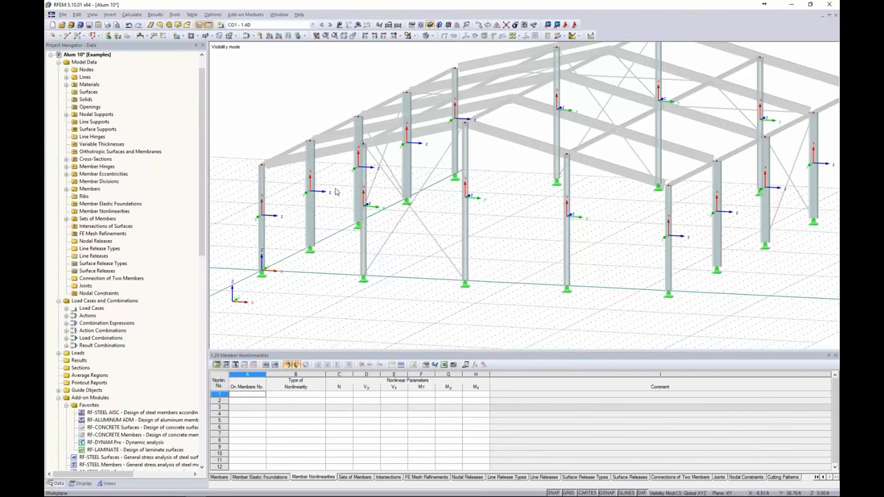
{"action": "middle_click_drag", "start_coordinate": [399, 264], "coordinate": [473, 234], "text": "ctrl"}
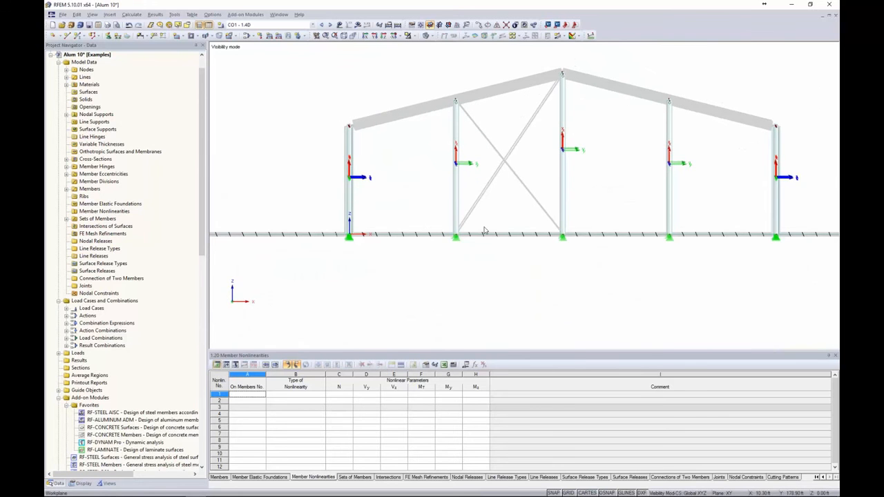
{"action": "left_click_drag", "start_coordinate": [699, 197], "coordinate": [436, 156]}
{"action": "right_click", "coordinate": [456, 162]}
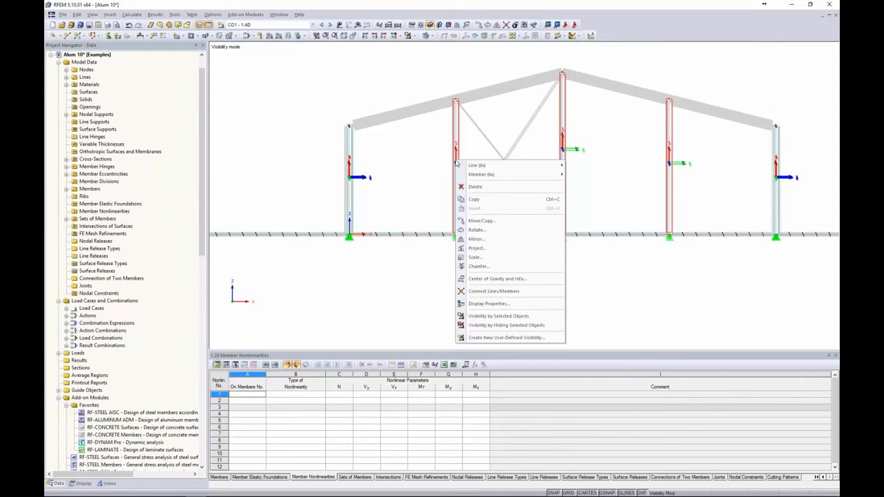
{"action": "mouse_move", "coordinate": [463, 174]}
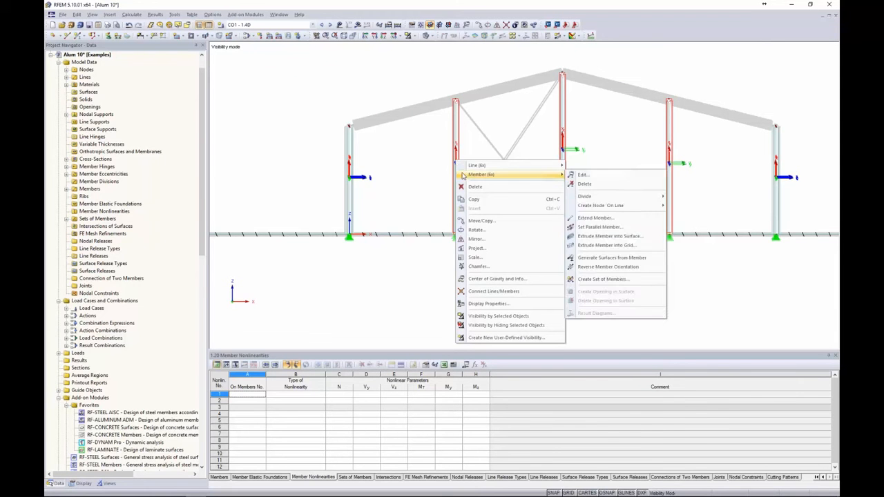
{"action": "left_click", "coordinate": [581, 176]}
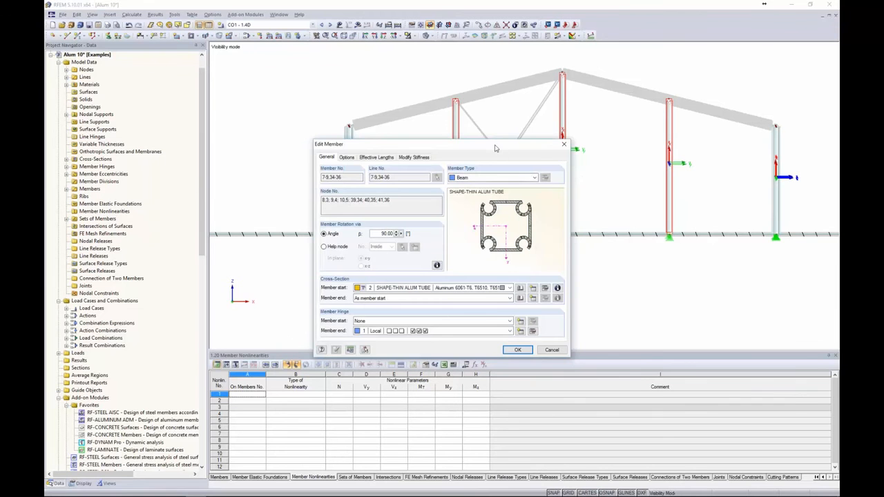
{"action": "left_click_drag", "start_coordinate": [494, 148], "coordinate": [498, 144]}
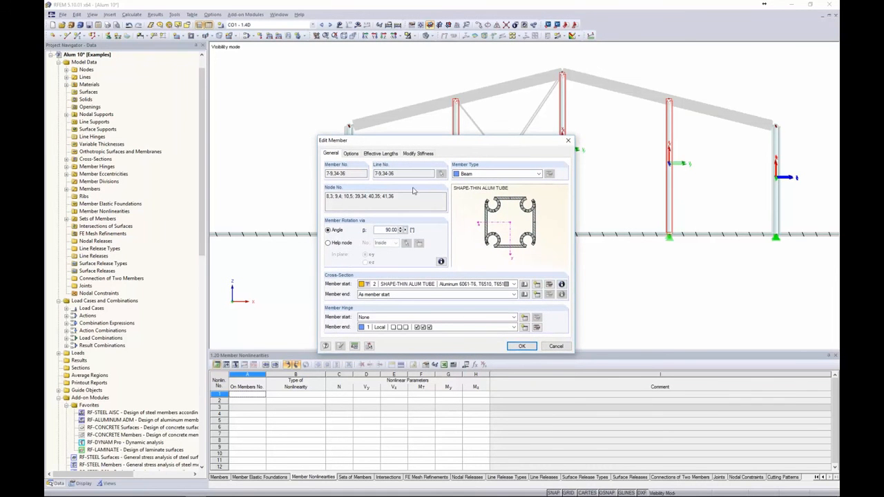
{"action": "double_click", "coordinate": [390, 229]}
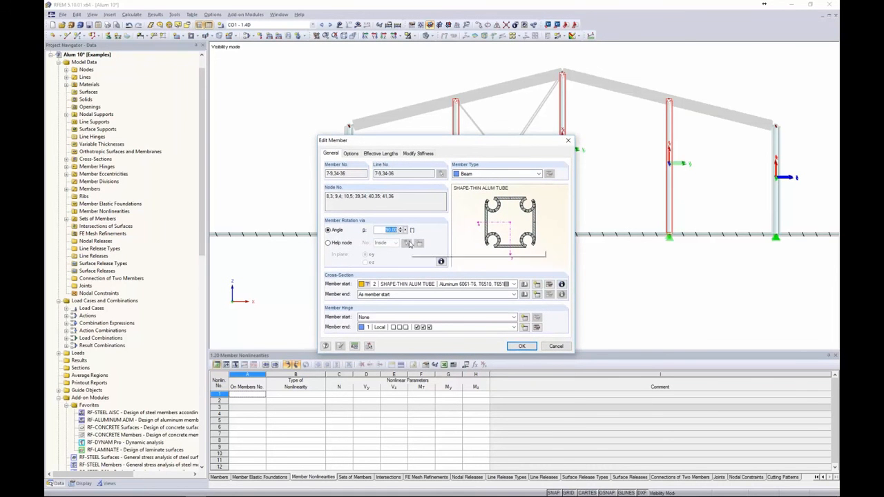
{"action": "type", "text": "0"}
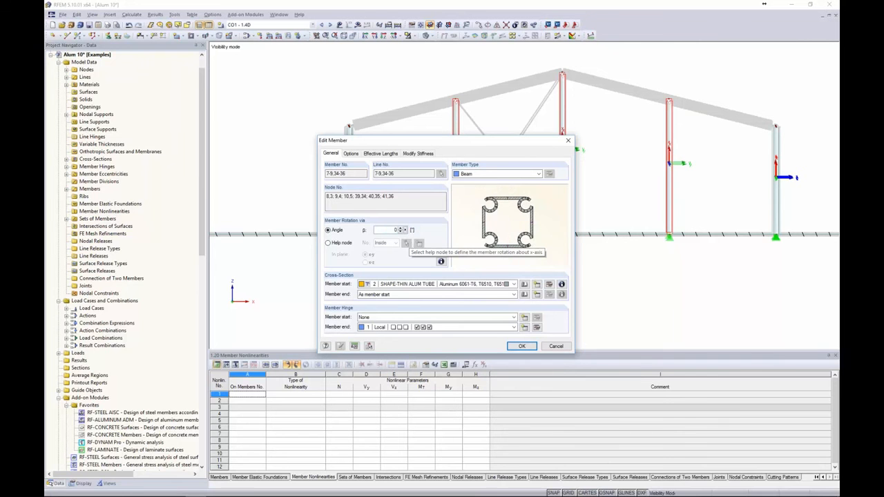
{"action": "left_click", "coordinate": [522, 346]}
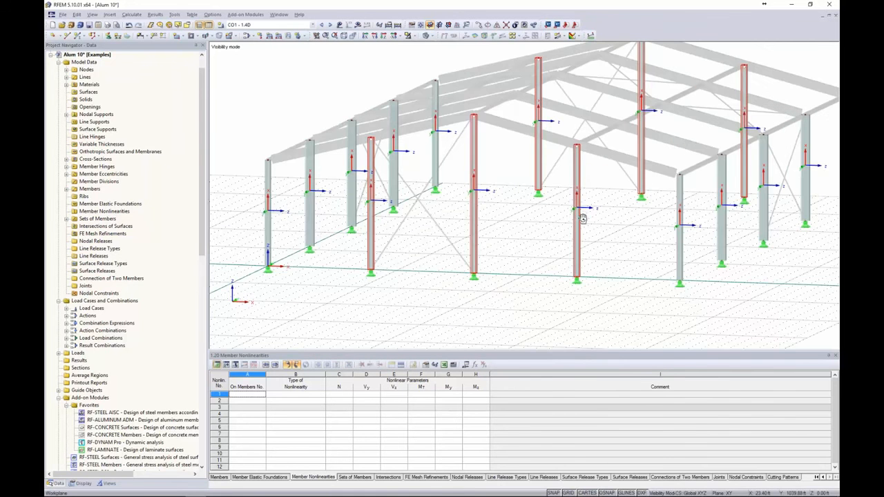
Select all isolated columns of the hall together as the target for inserting new data.
{"action": "scroll", "coordinate": [489, 181], "scroll_direction": "down", "scroll_amount": 3}
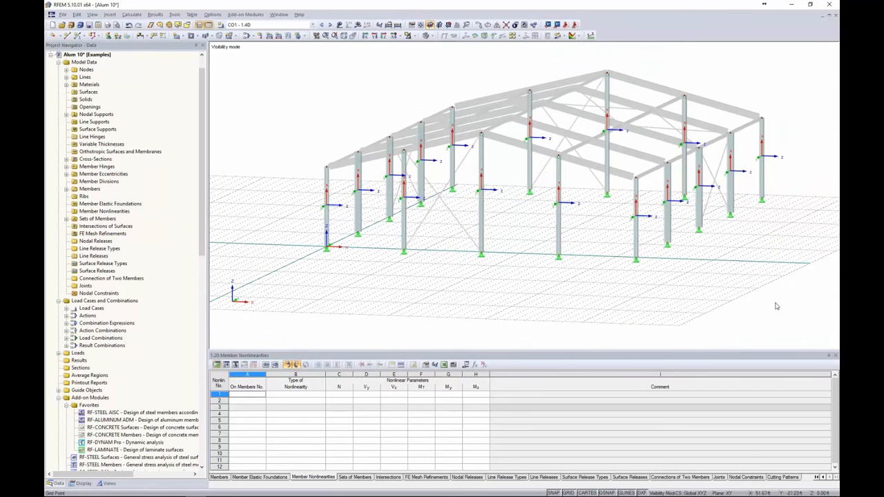
{"action": "left_click_drag", "start_coordinate": [799, 310], "coordinate": [279, 68]}
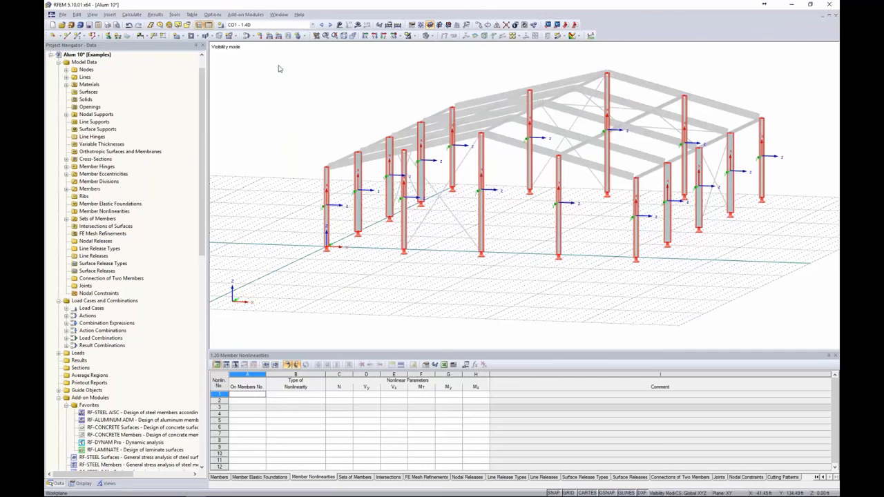
{"action": "left_click", "coordinate": [109, 14]}
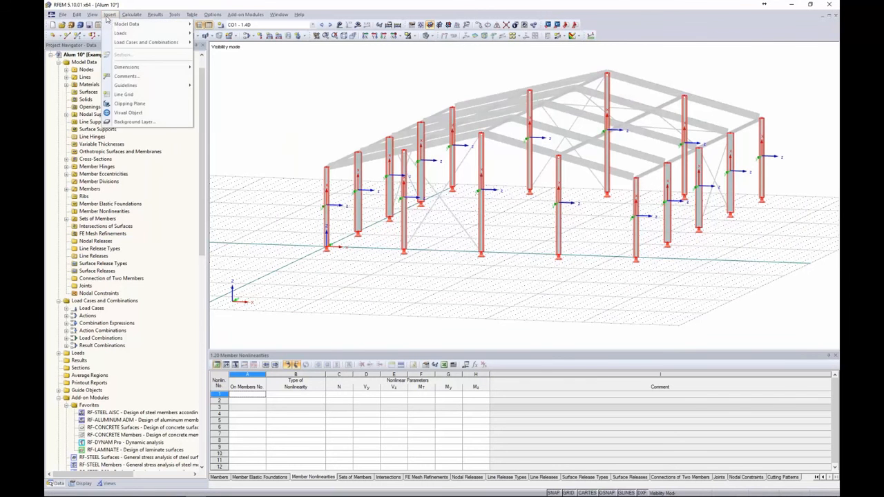
{"action": "mouse_move", "coordinate": [111, 34]}
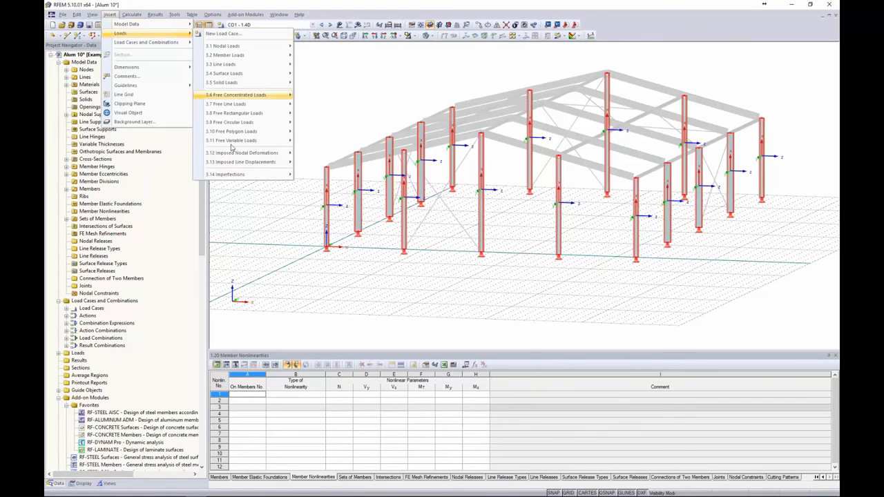
{"action": "mouse_move", "coordinate": [237, 177]}
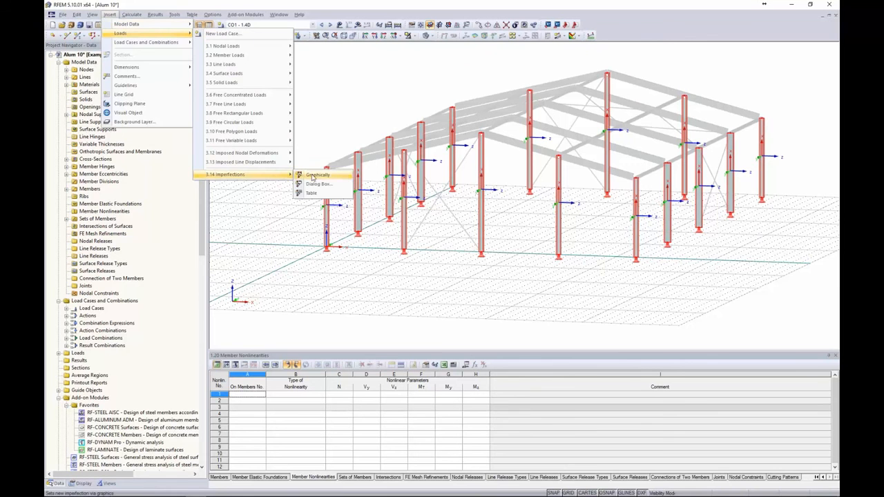
{"action": "left_click", "coordinate": [313, 177]}
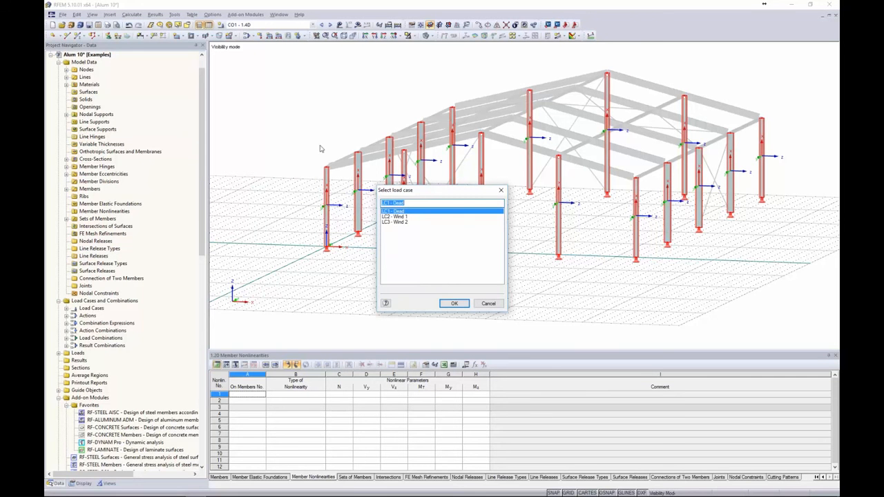
{"action": "left_click", "coordinate": [486, 303]}
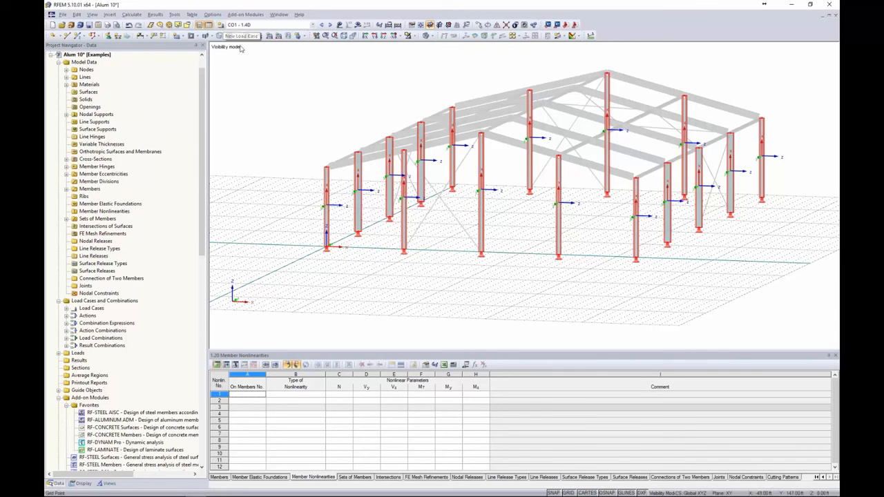
Create load case LC4 described as Imperfection +X with the action category Imperfection.
{"action": "left_click", "coordinate": [221, 25]}
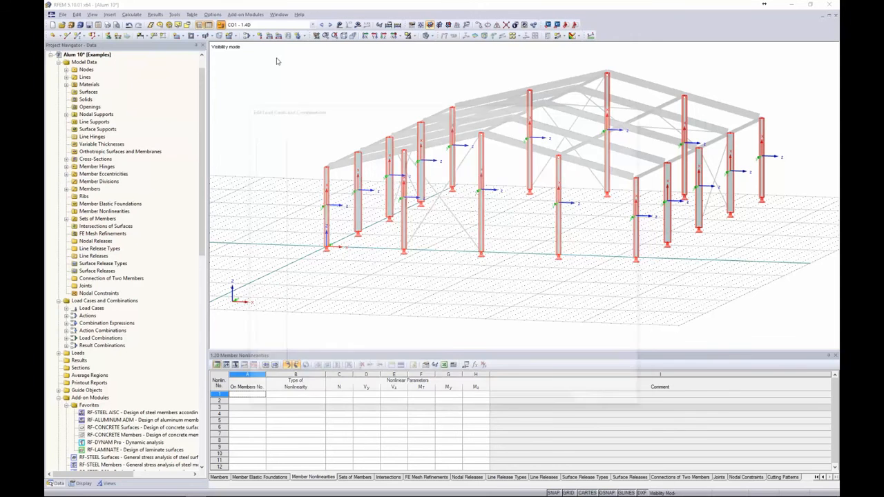
{"action": "left_click_drag", "start_coordinate": [329, 105], "coordinate": [322, 89]}
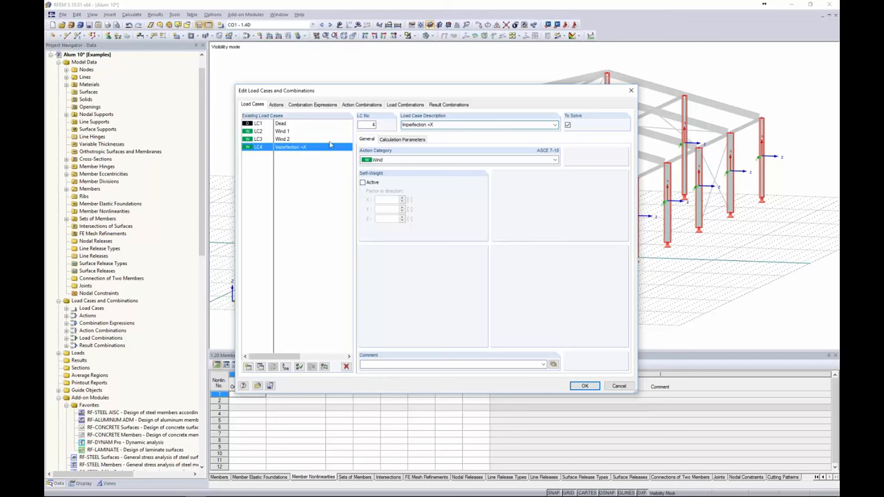
{"action": "left_click", "coordinate": [387, 159]}
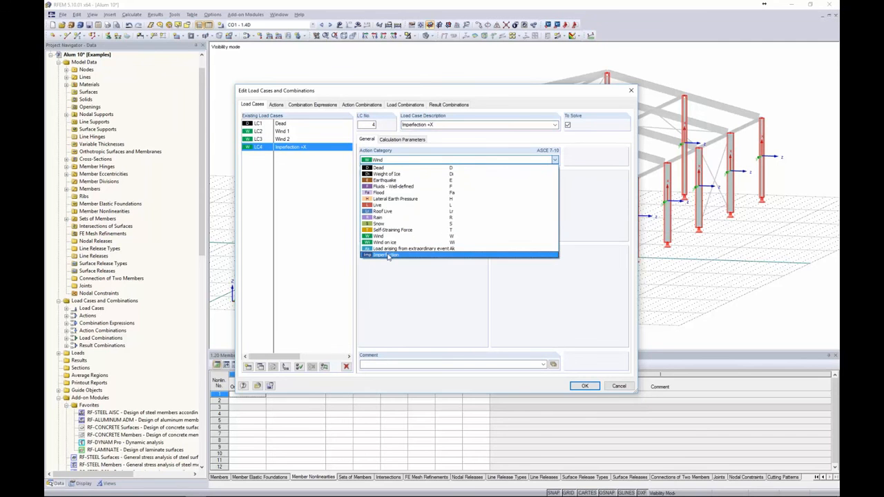
{"action": "left_click", "coordinate": [387, 255]}
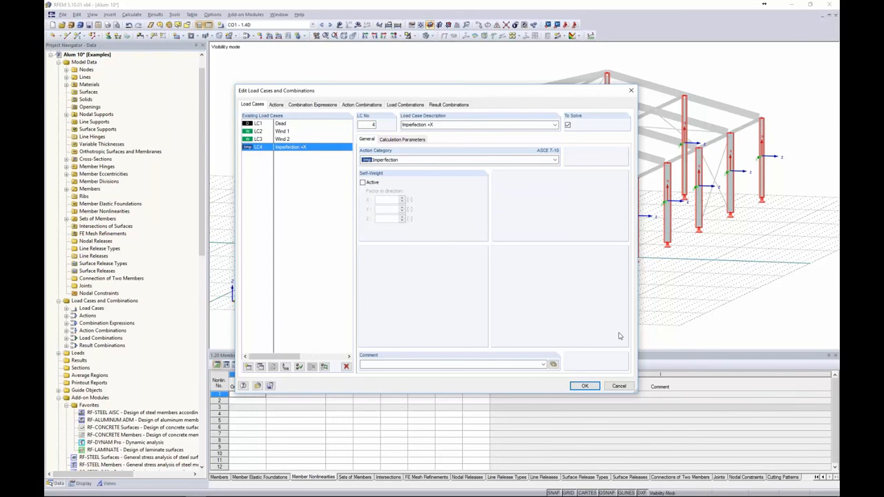
{"action": "left_click", "coordinate": [584, 386]}
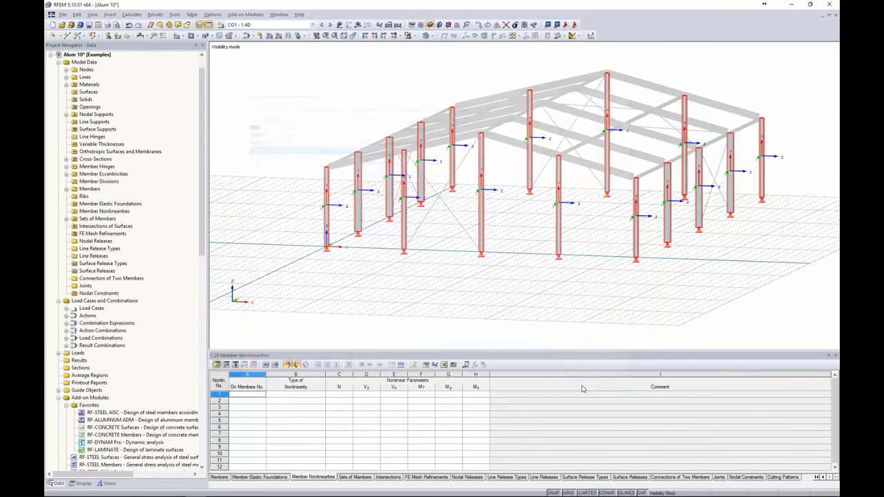
Start a new imperfection on the selected columns according to ANSI/AISC 360-10 (current loading).
{"action": "left_click", "coordinate": [110, 15]}
{"action": "mouse_move", "coordinate": [143, 36]}
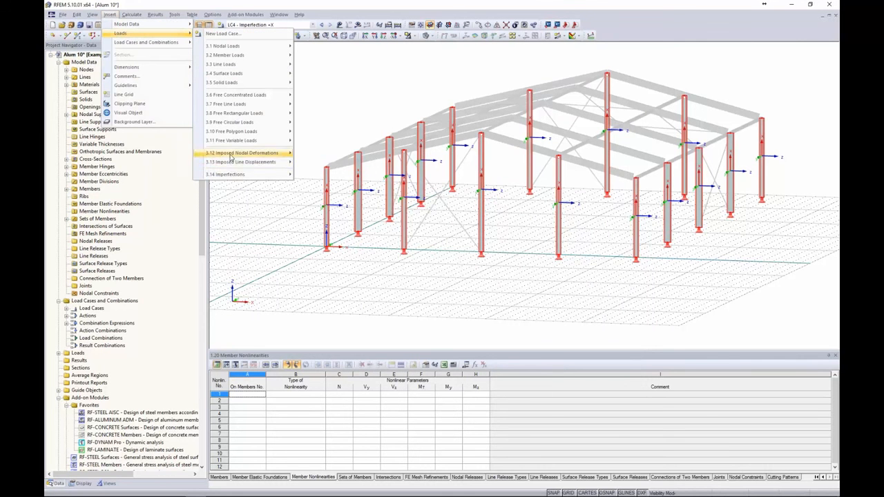
{"action": "mouse_move", "coordinate": [280, 174]}
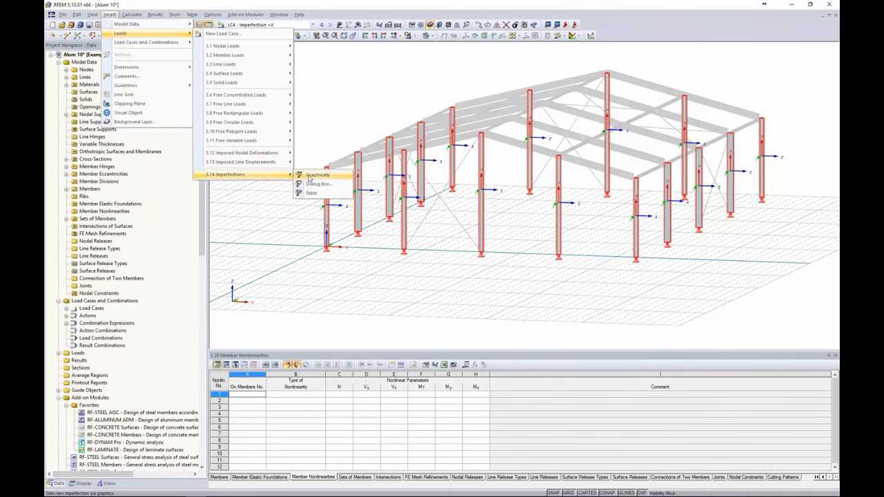
{"action": "left_click", "coordinate": [318, 184]}
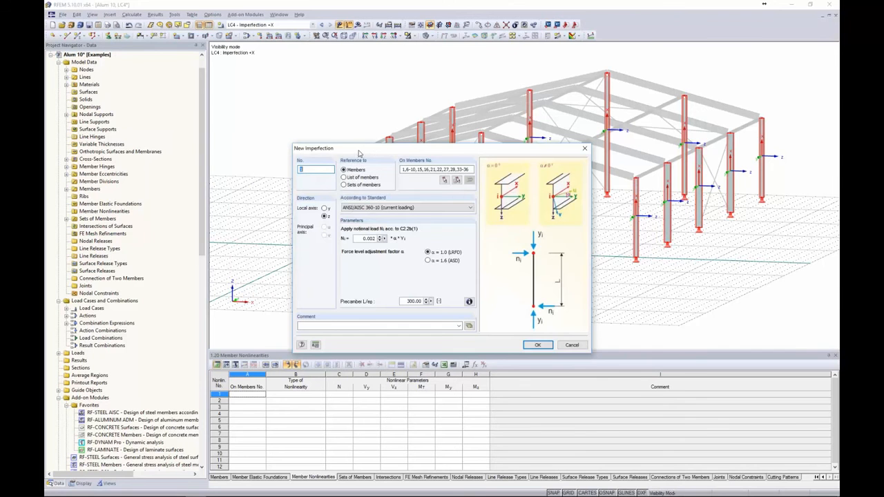
{"action": "left_click_drag", "start_coordinate": [359, 153], "coordinate": [281, 121]}
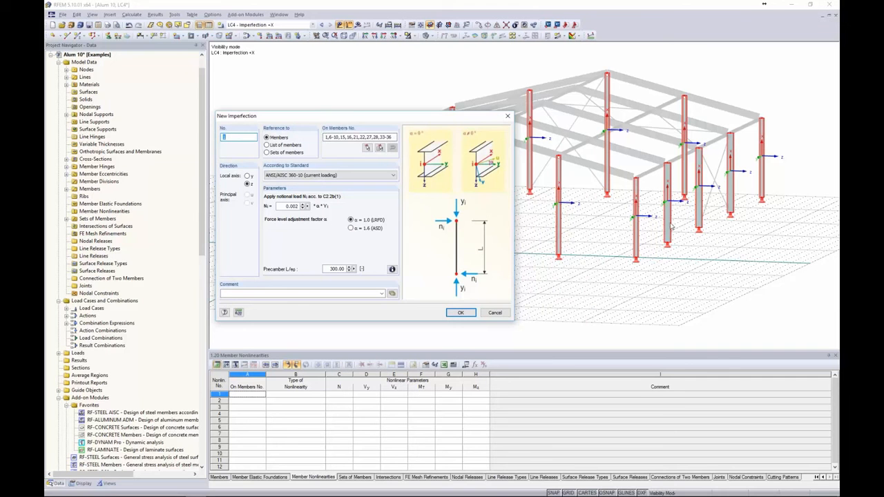
{"action": "left_click", "coordinate": [282, 178]}
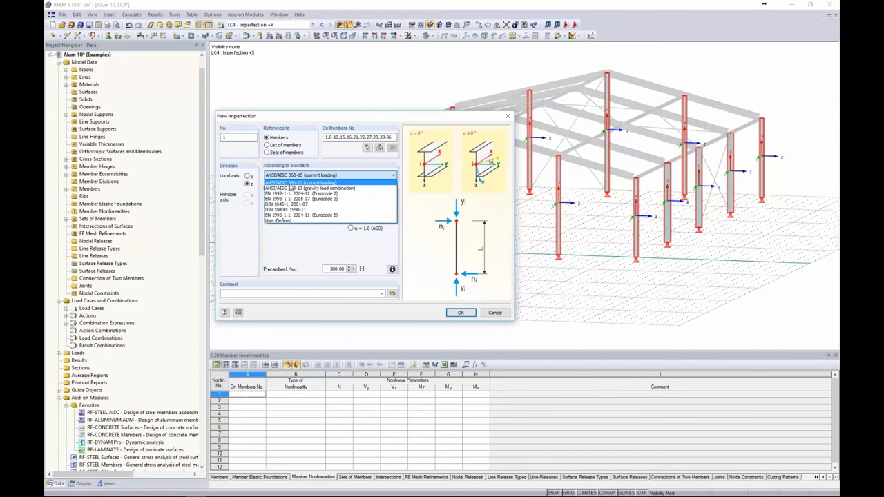
{"action": "left_click", "coordinate": [297, 185]}
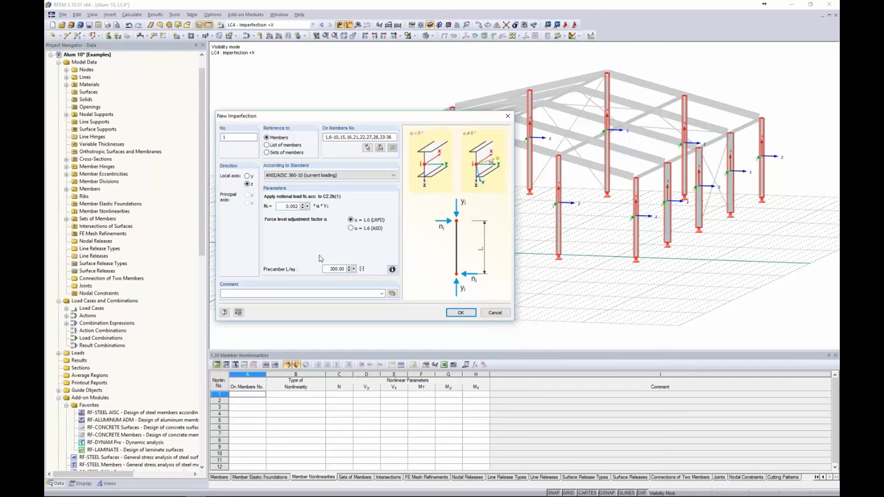
Set the precamber to 0 with direction along local axis z and apply the imperfection to the columns.
{"action": "left_click", "coordinate": [392, 269]}
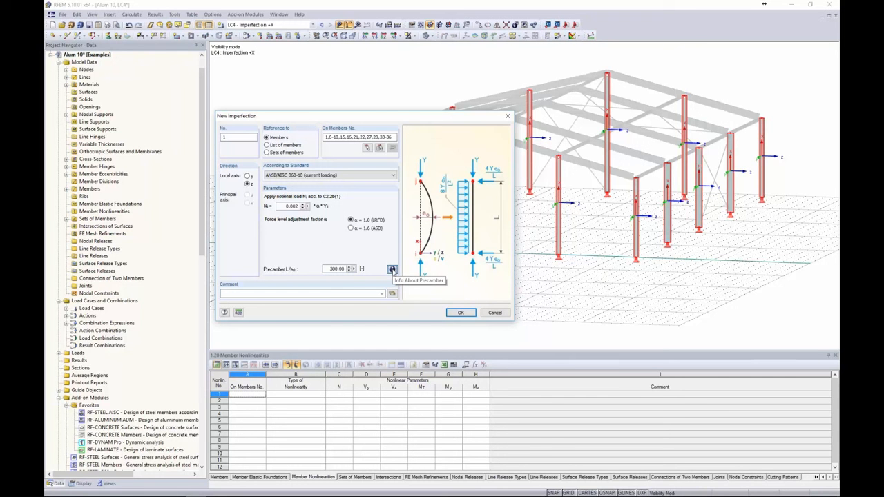
{"action": "double_click", "coordinate": [329, 268]}
{"action": "type", "text": "0"}
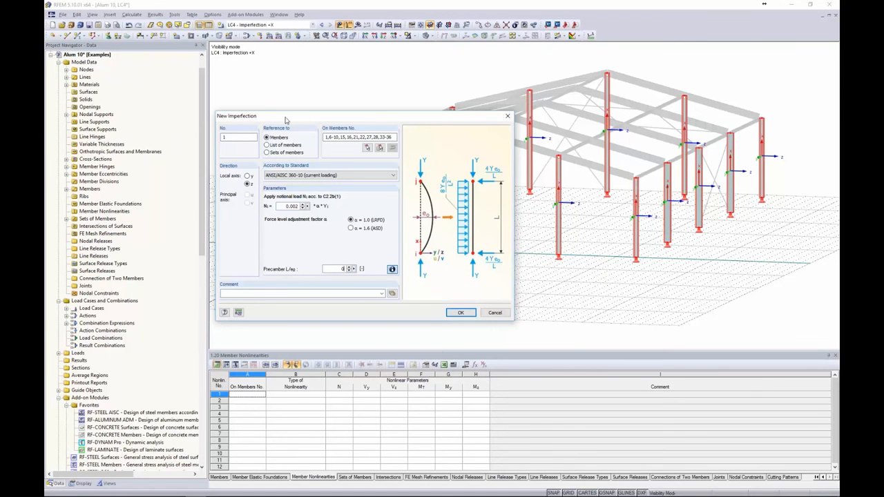
{"action": "left_click_drag", "start_coordinate": [284, 116], "coordinate": [302, 65]}
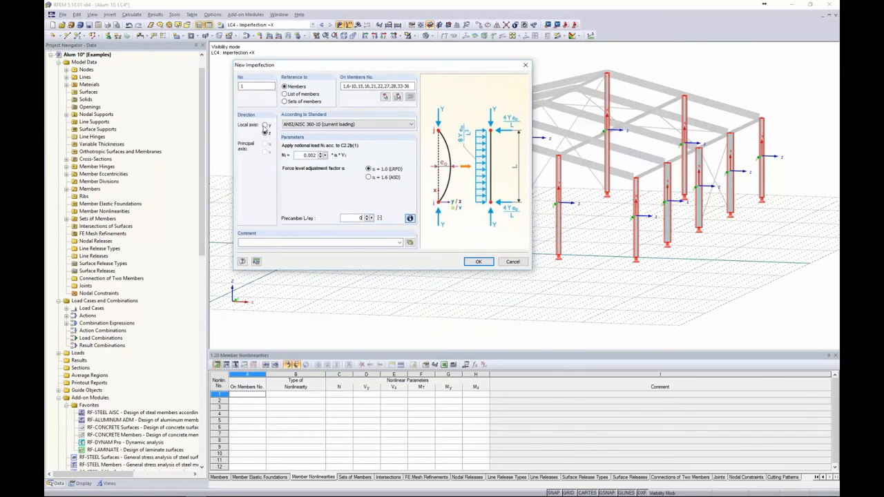
{"action": "left_click", "coordinate": [265, 132]}
{"action": "left_click", "coordinate": [478, 261]}
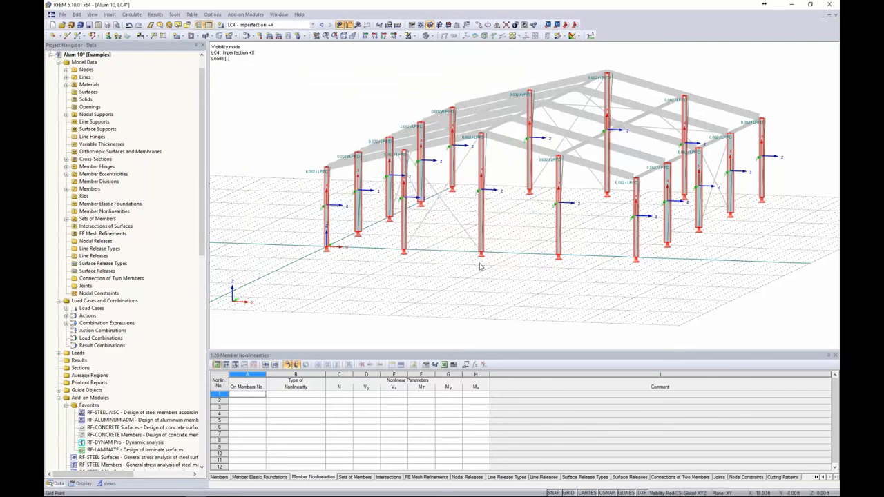
Switch the model to wireframe display and inspect the imperfection on the corner column.
{"action": "left_click", "coordinate": [432, 36]}
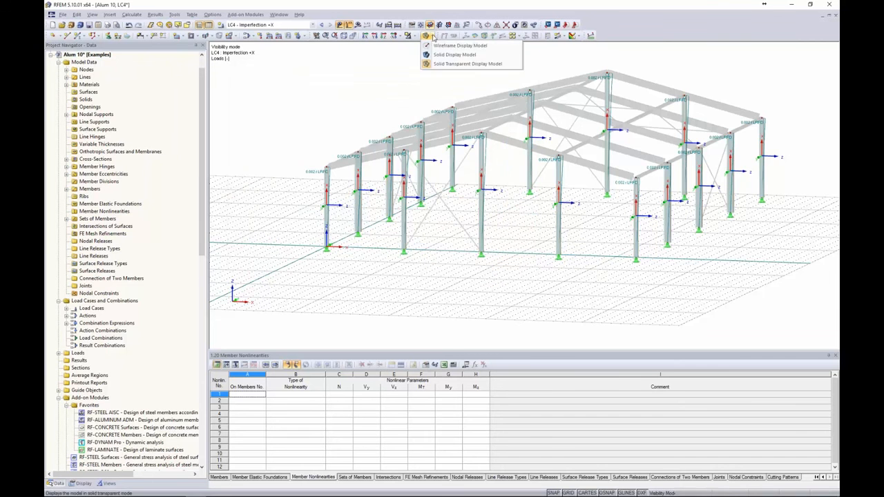
{"action": "left_click", "coordinate": [457, 45]}
{"action": "scroll", "coordinate": [332, 178], "scroll_direction": "up", "scroll_amount": 3}
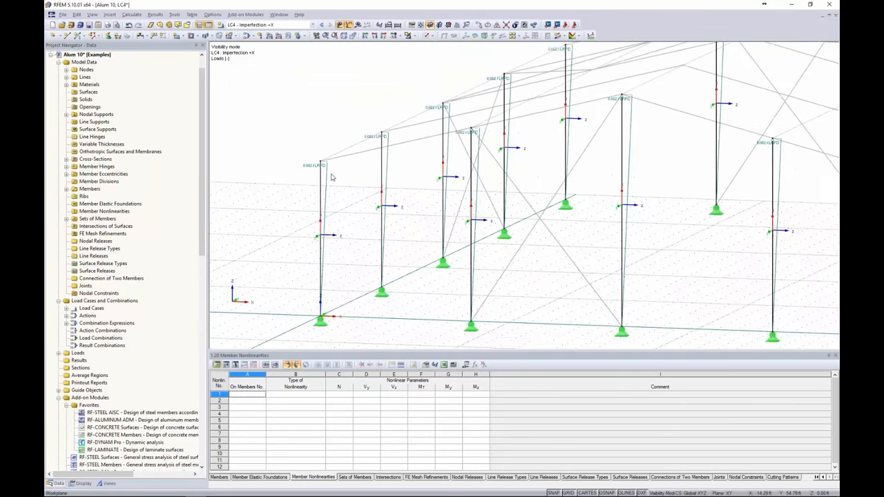
{"action": "scroll", "coordinate": [331, 177], "scroll_direction": "up", "scroll_amount": 2}
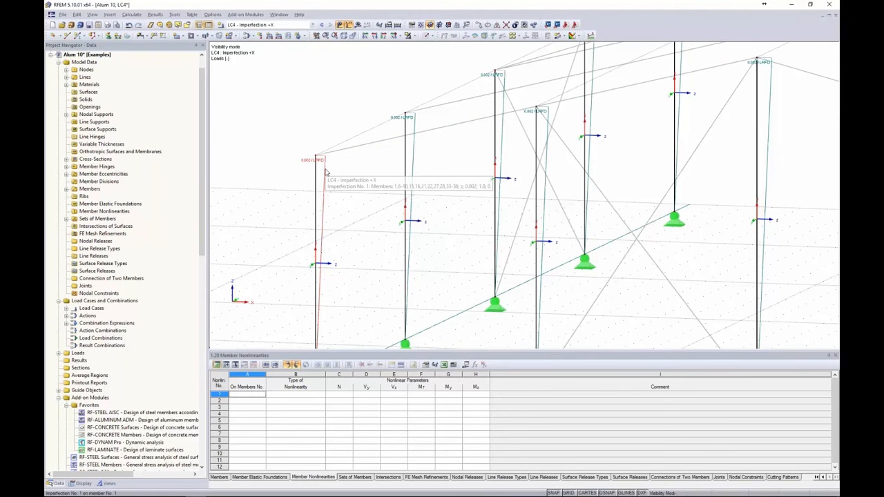
{"action": "scroll", "coordinate": [327, 172], "scroll_direction": "down", "scroll_amount": 5}
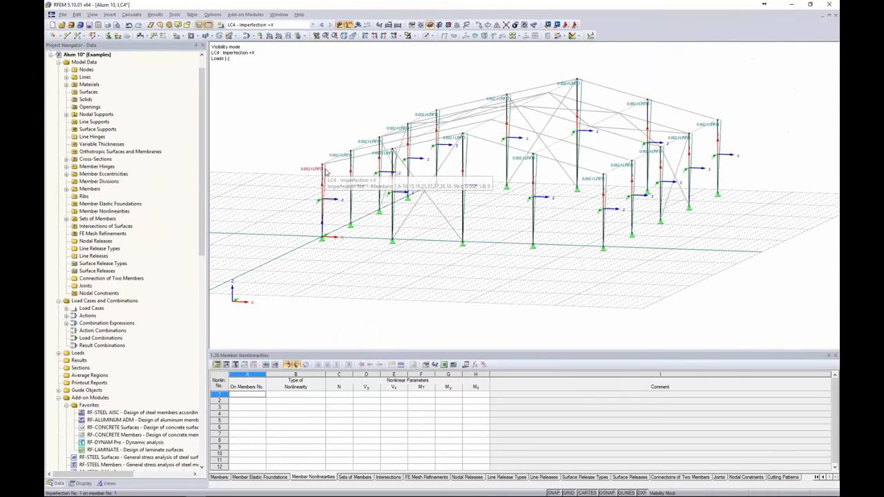
Copy load case LC4 in the load case editor and describe the copy as Imperfection -X.
{"action": "left_click", "coordinate": [244, 37]}
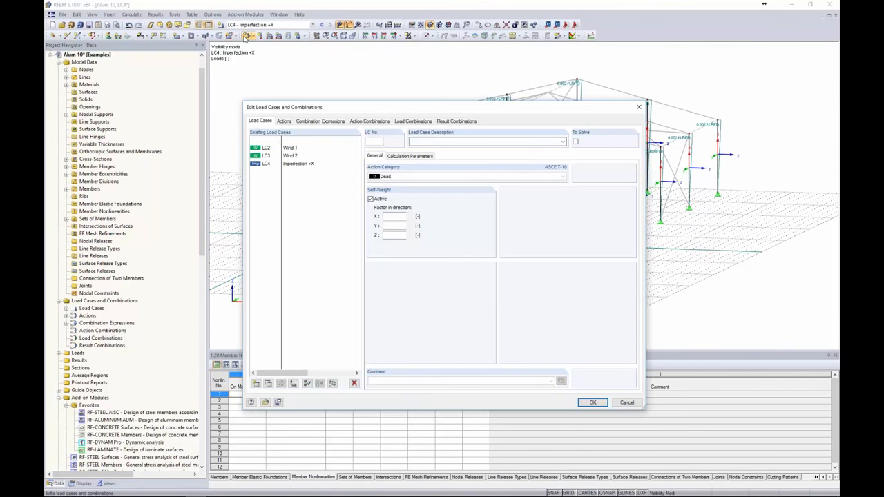
{"action": "left_click", "coordinate": [298, 165]}
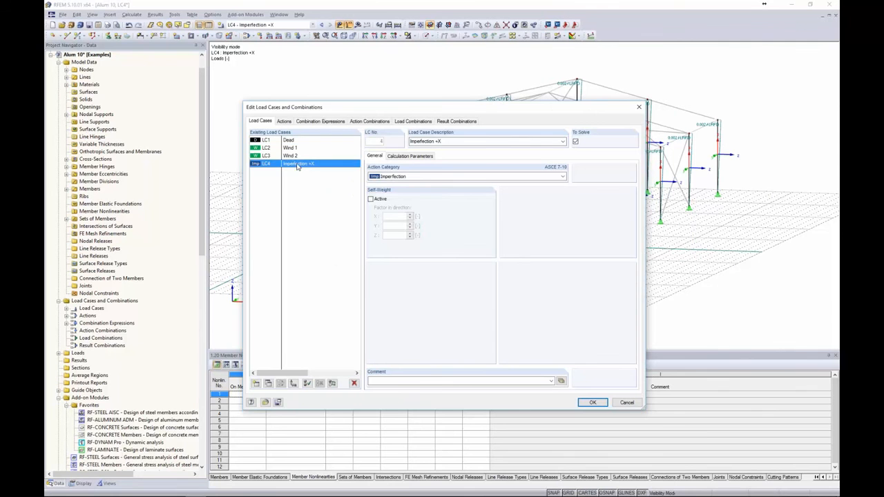
{"action": "left_click", "coordinate": [268, 385]}
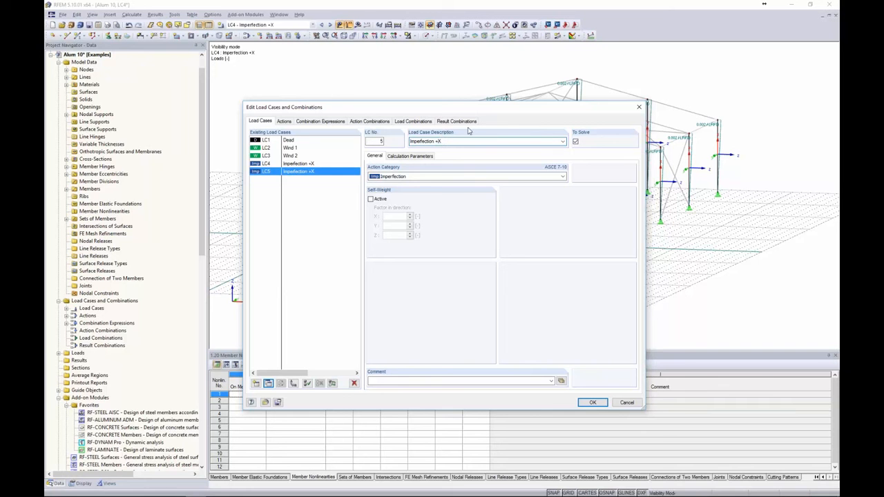
Copy load case LC4 as LC6 and describe it as Imperfection +Y.
{"action": "left_click", "coordinate": [304, 164]}
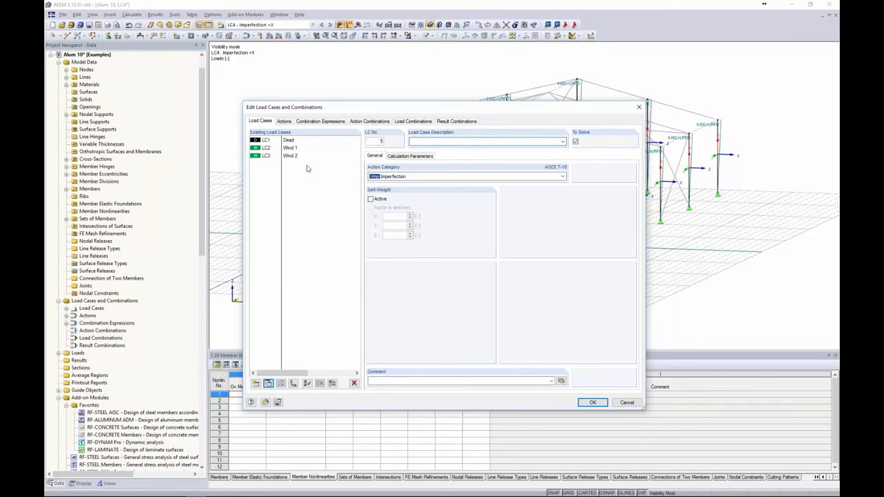
{"action": "left_click", "coordinate": [269, 384]}
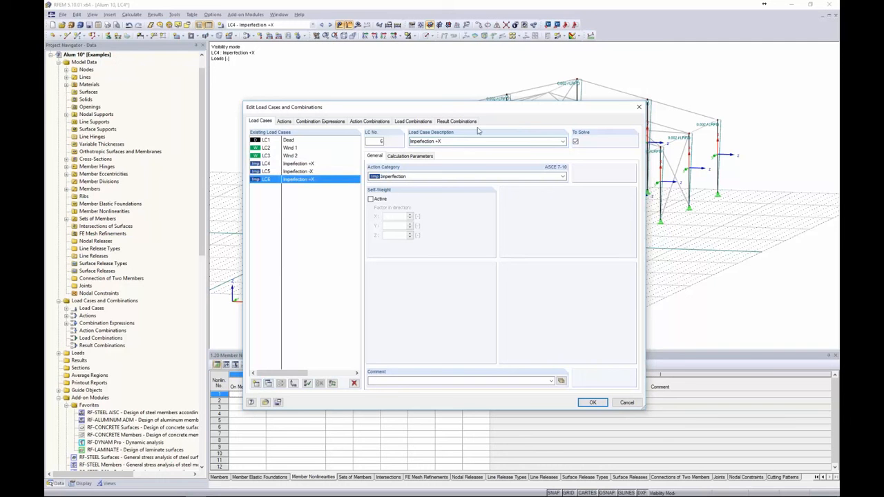
{"action": "key", "text": "BackSpace"}
{"action": "type", "text": "Y"}
Copy load case LC4 as LC7, describe it as Imperfection -Y, and apply the load case changes.
{"action": "left_click", "coordinate": [291, 165]}
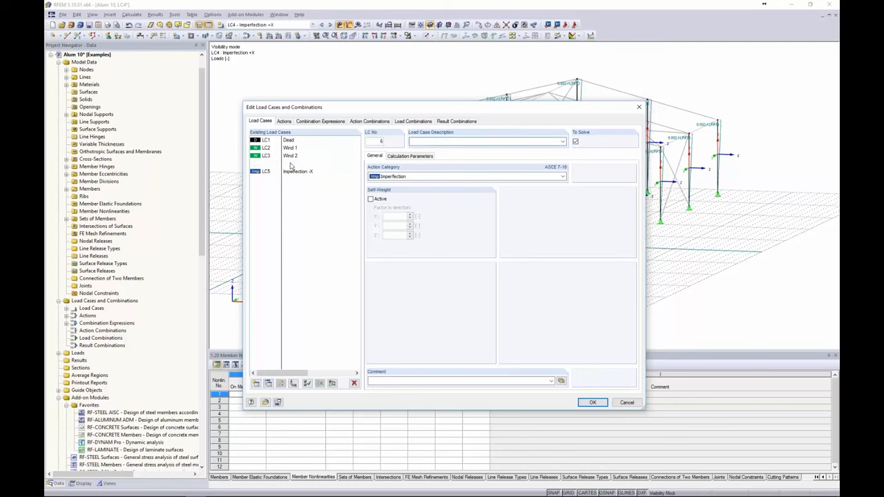
{"action": "left_click", "coordinate": [268, 383]}
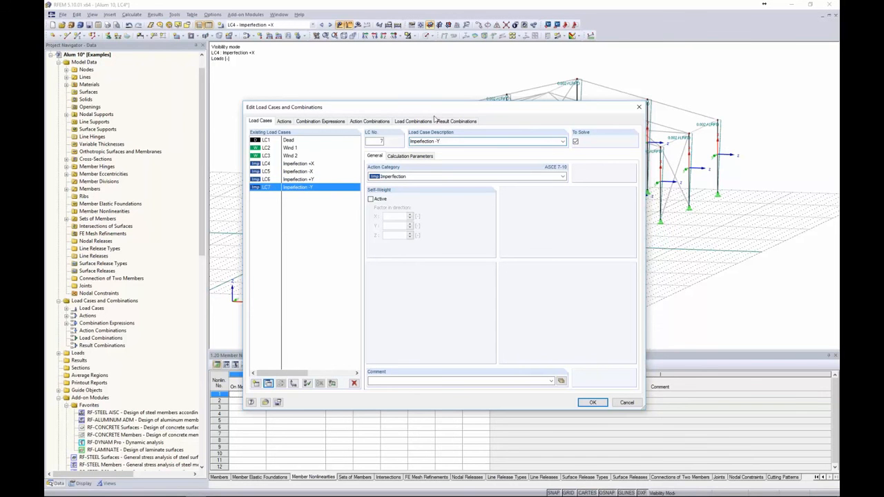
{"action": "left_click", "coordinate": [592, 403]}
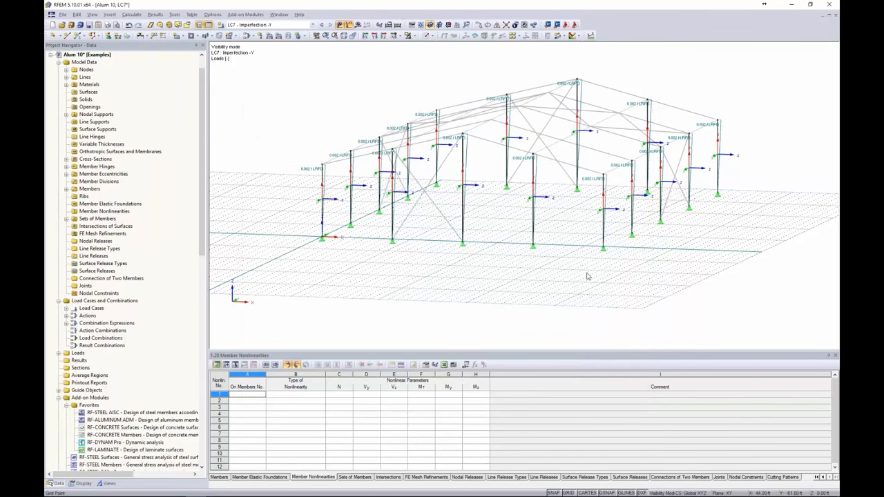
In load case LC5 Imperfection -X, negate the 0.002 notional load factor of the imperfection on all columns.
{"action": "left_click", "coordinate": [290, 24]}
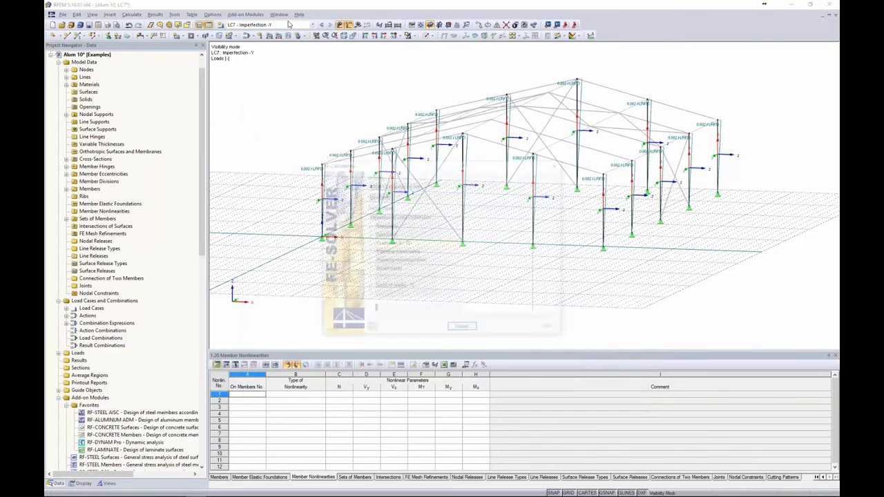
{"action": "left_click", "coordinate": [289, 24]}
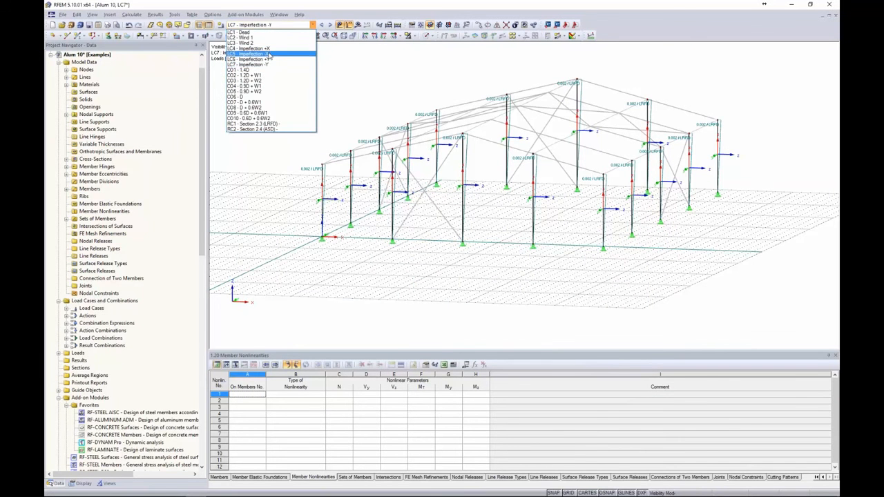
{"action": "left_click", "coordinate": [270, 53]}
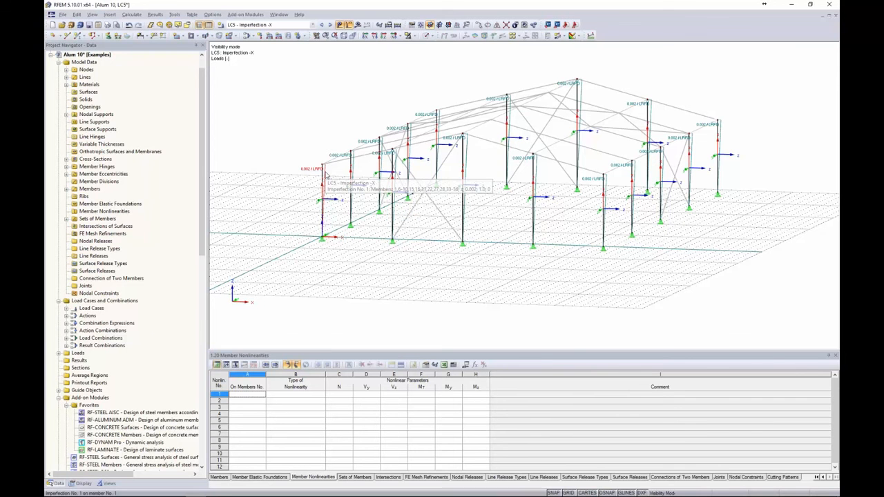
{"action": "left_click_drag", "start_coordinate": [769, 302], "coordinate": [306, 64]}
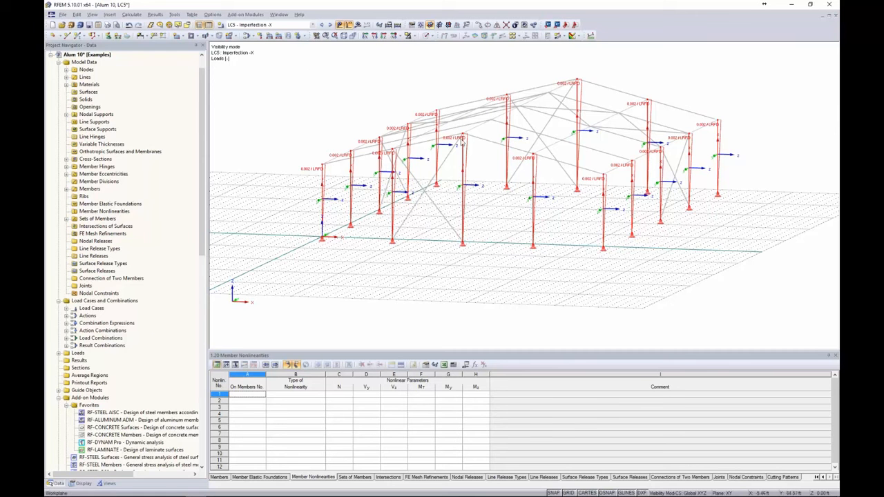
{"action": "double_click", "coordinate": [327, 175]}
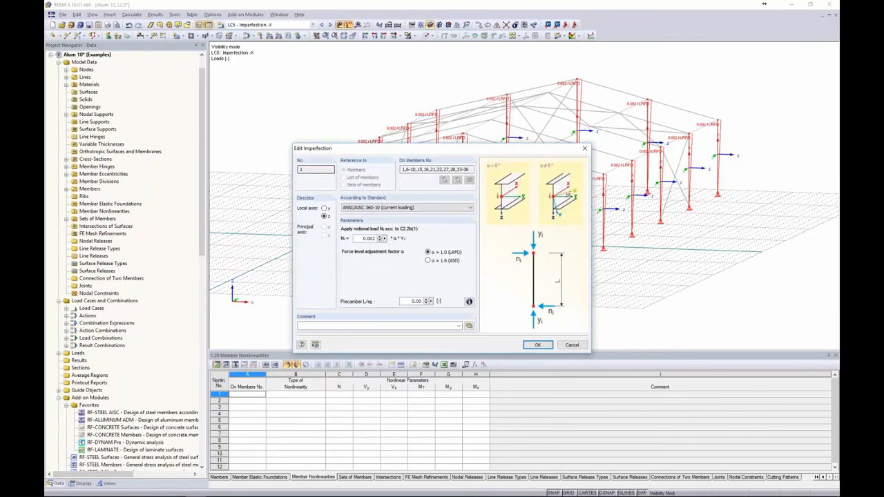
{"action": "left_click", "coordinate": [360, 238]}
{"action": "left_click", "coordinate": [537, 345]}
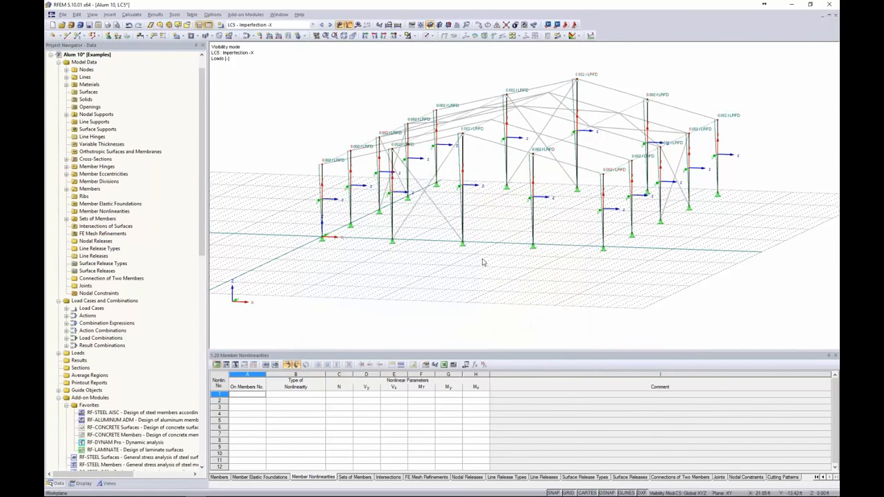
In load case LC6 Imperfection +Y, set all column imperfections to local axis y with a notional load factor of -0.002.
{"action": "left_click", "coordinate": [330, 25]}
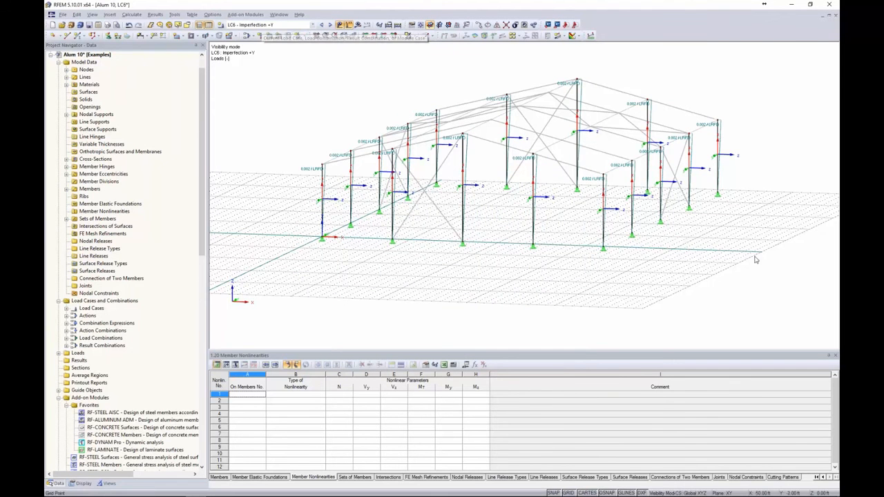
{"action": "left_click_drag", "start_coordinate": [756, 259], "coordinate": [275, 71]}
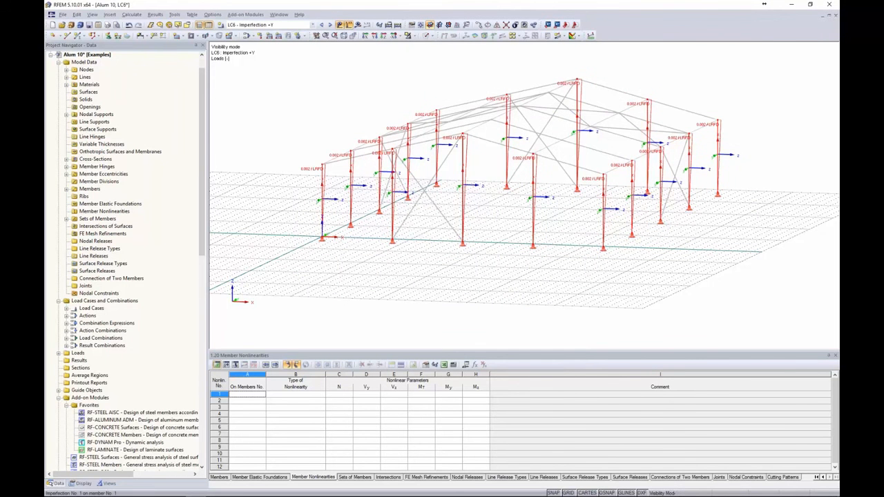
{"action": "double_click", "coordinate": [326, 175]}
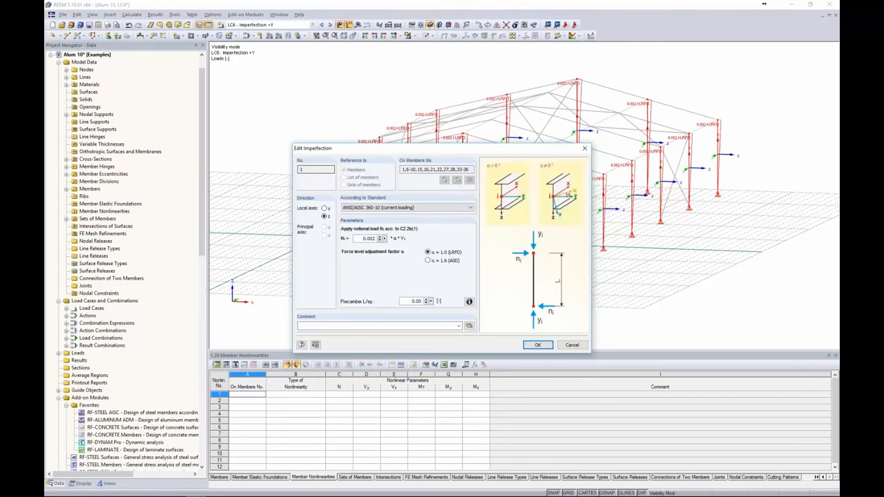
{"action": "left_click_drag", "start_coordinate": [396, 149], "coordinate": [279, 72]}
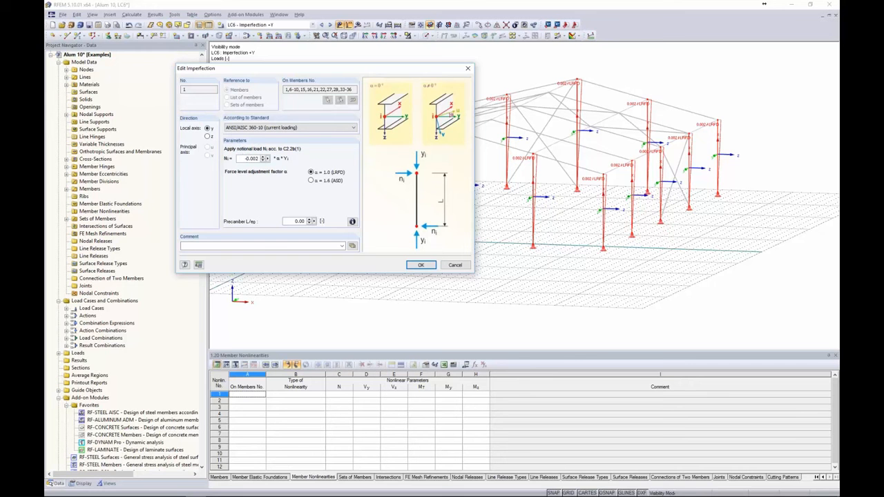
{"action": "left_click", "coordinate": [427, 265]}
{"action": "left_click", "coordinate": [438, 266]}
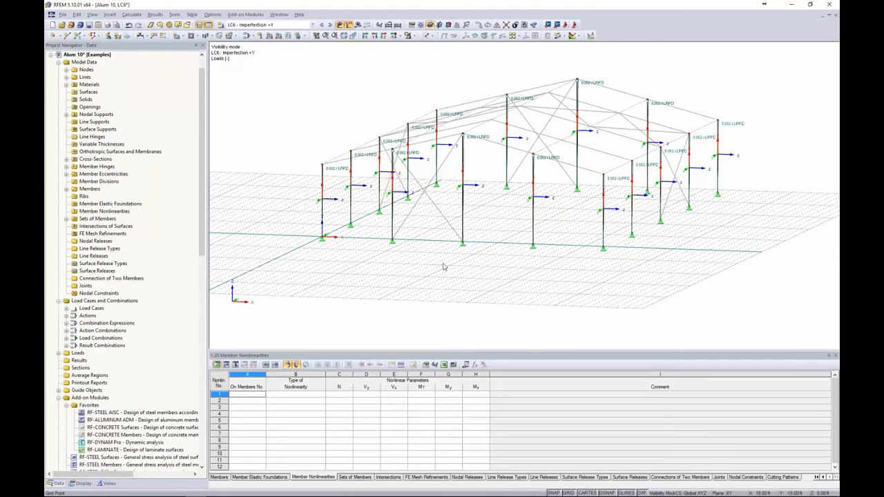
In load case LC7 Imperfection -Y, set all column imperfections to local axis y with a notional load factor of 0.002.
{"action": "middle_click_drag", "start_coordinate": [445, 268], "coordinate": [376, 278], "text": "ctrl"}
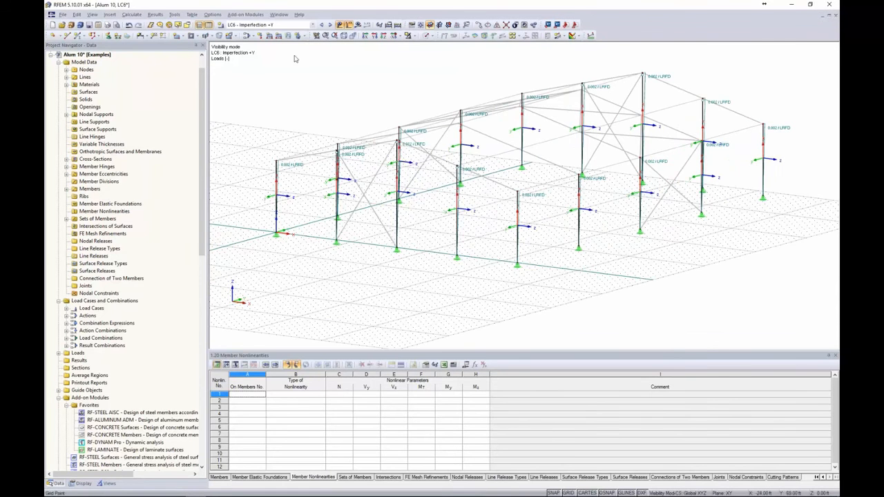
{"action": "left_click", "coordinate": [330, 25]}
{"action": "scroll", "coordinate": [554, 121], "scroll_direction": "down", "scroll_amount": 2}
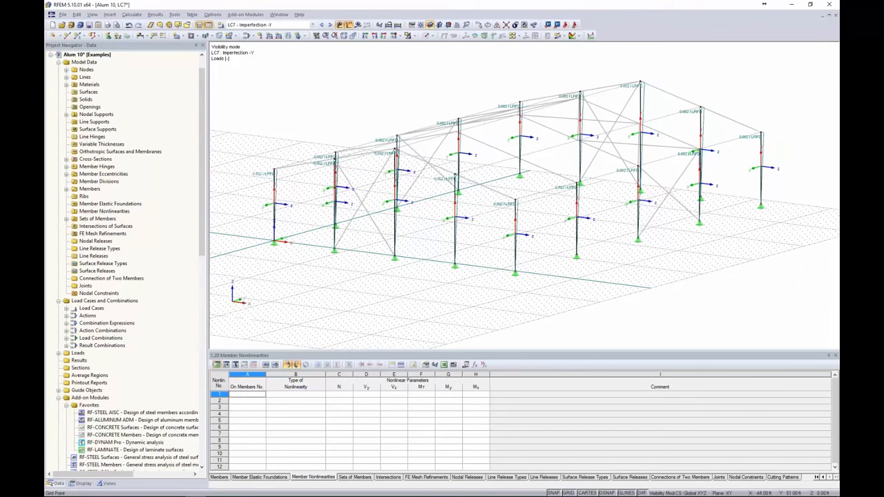
{"action": "middle_click_drag", "start_coordinate": [560, 141], "coordinate": [560, 171]}
{"action": "left_click_drag", "start_coordinate": [762, 279], "coordinate": [326, 127]}
{"action": "scroll", "coordinate": [338, 192], "scroll_direction": "up", "scroll_amount": 2}
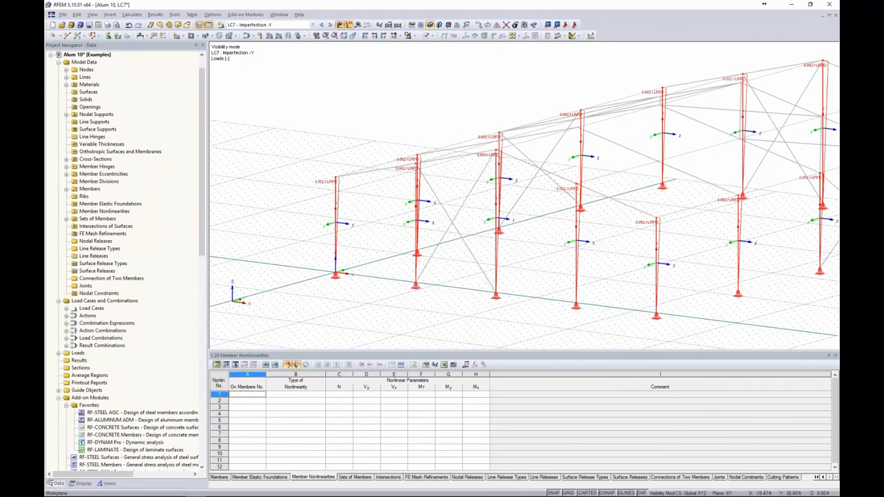
{"action": "double_click", "coordinate": [340, 191]}
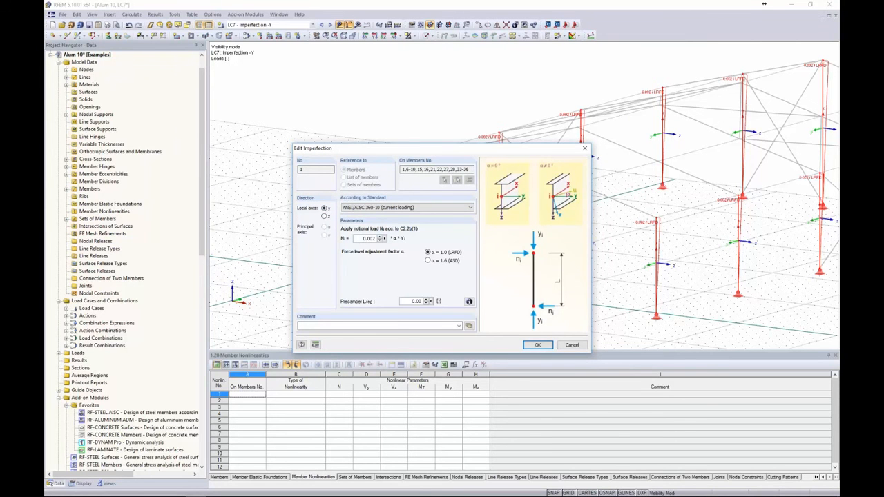
{"action": "left_click", "coordinate": [539, 345]}
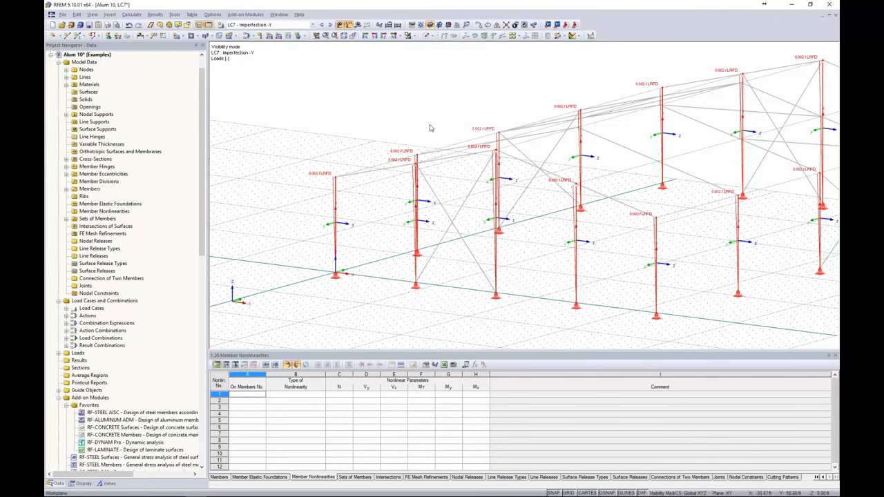
Turn off the local axis systems of the members and switch the model to the solid transparent display.
{"action": "middle_click_drag", "start_coordinate": [430, 125], "coordinate": [376, 110]}
{"action": "scroll", "coordinate": [377, 110], "scroll_direction": "down", "scroll_amount": 1}
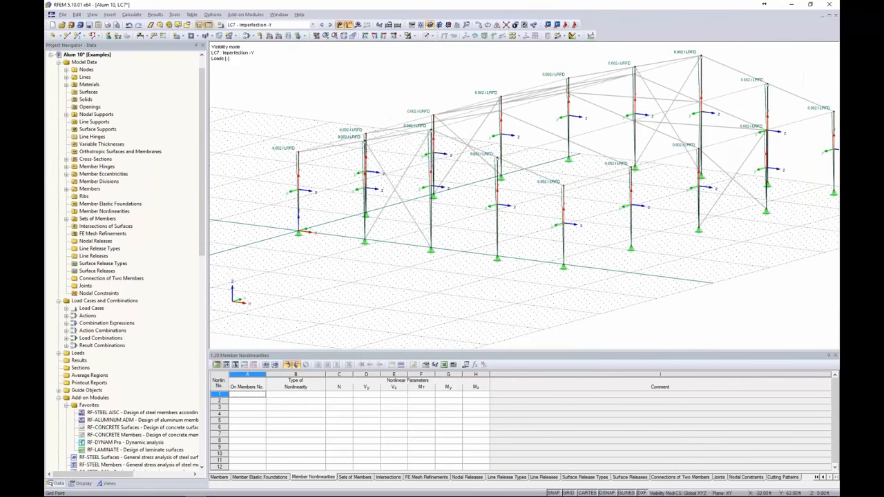
{"action": "right_click", "coordinate": [301, 180]}
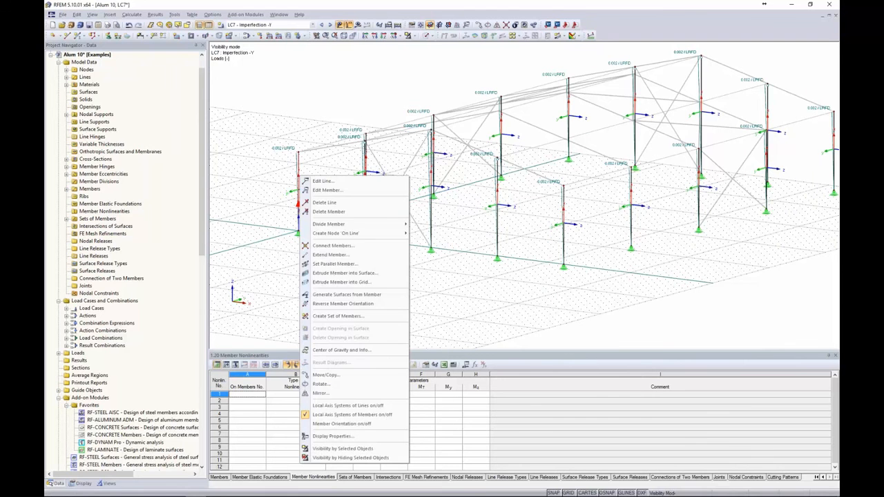
{"action": "left_click", "coordinate": [349, 414]}
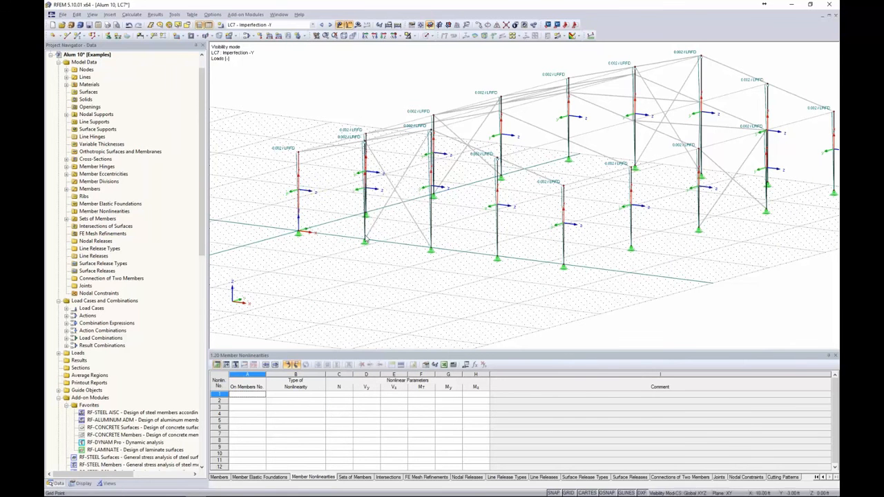
{"action": "left_click", "coordinate": [426, 36]}
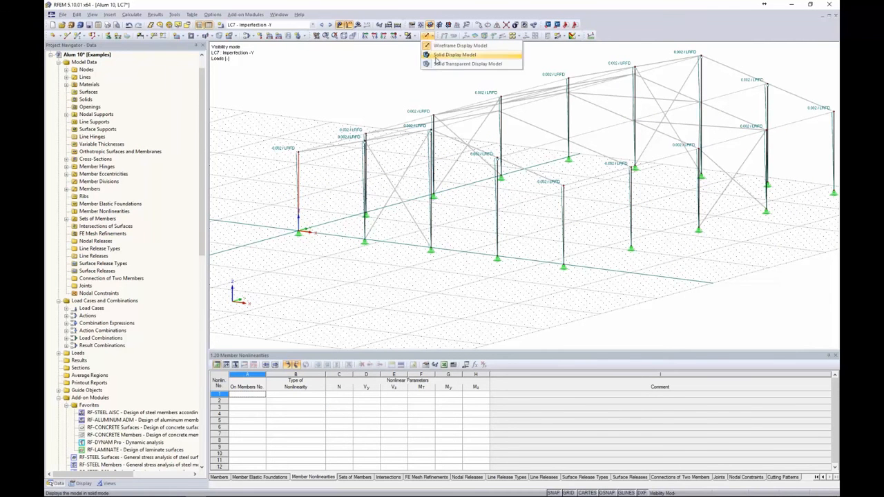
{"action": "left_click", "coordinate": [435, 65]}
{"action": "left_click", "coordinate": [386, 93]}
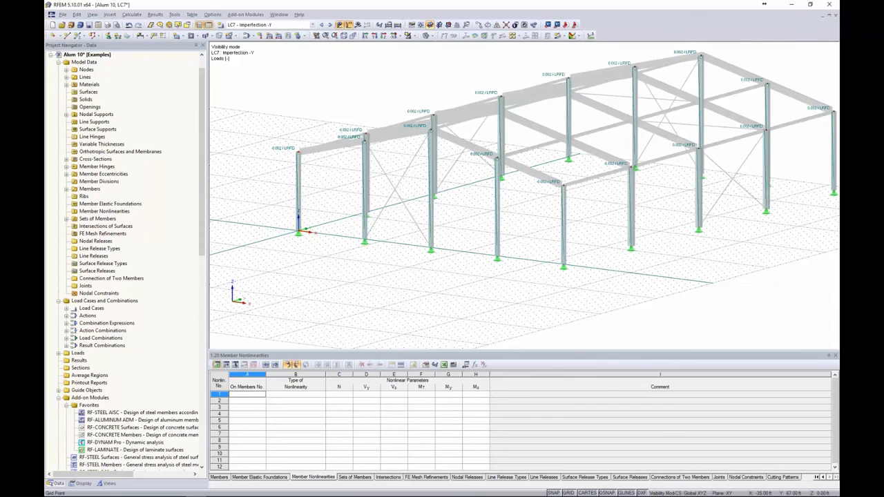
{"action": "scroll", "coordinate": [386, 94], "scroll_direction": "down", "scroll_amount": 3}
{"action": "middle_click_drag", "start_coordinate": [385, 97], "coordinate": [375, 111], "text": "ctrl"}
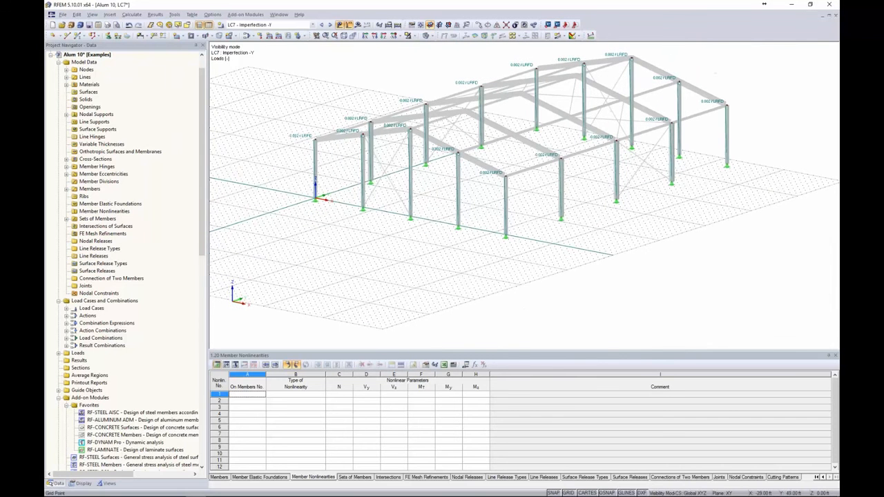
Include imperfection load cases in the Section 2.3 (LRFD) combination expression and make them subject to specific load cases.
{"action": "left_click", "coordinate": [313, 26]}
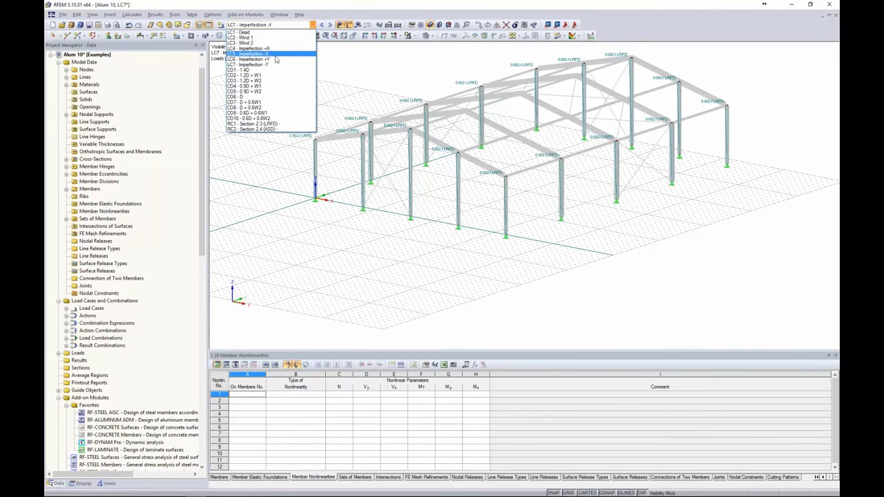
{"action": "left_click", "coordinate": [352, 68]}
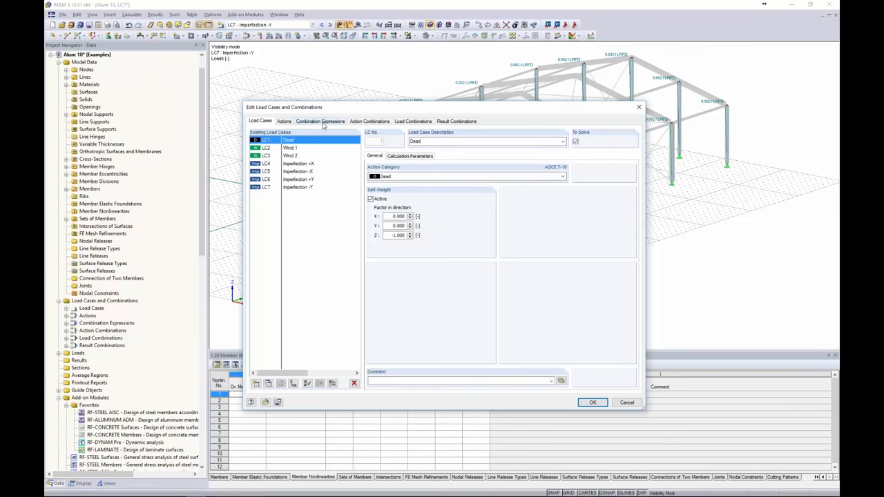
{"action": "left_click", "coordinate": [408, 121]}
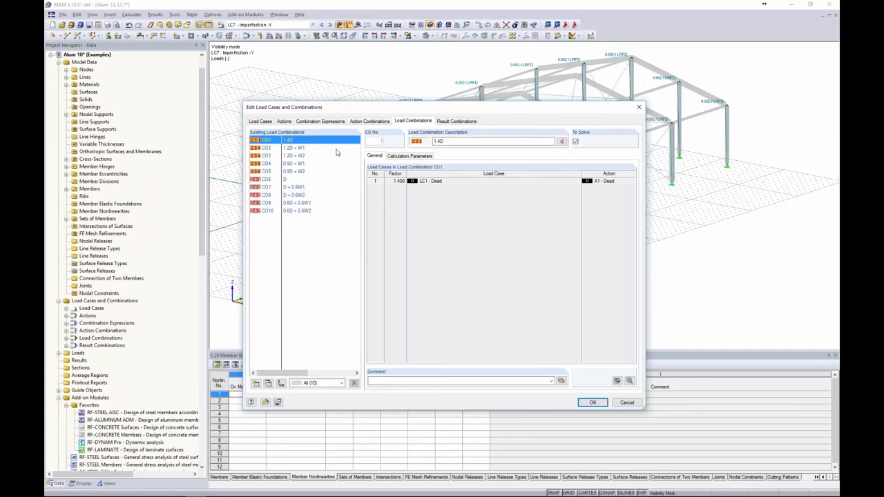
{"action": "left_click", "coordinate": [319, 122]}
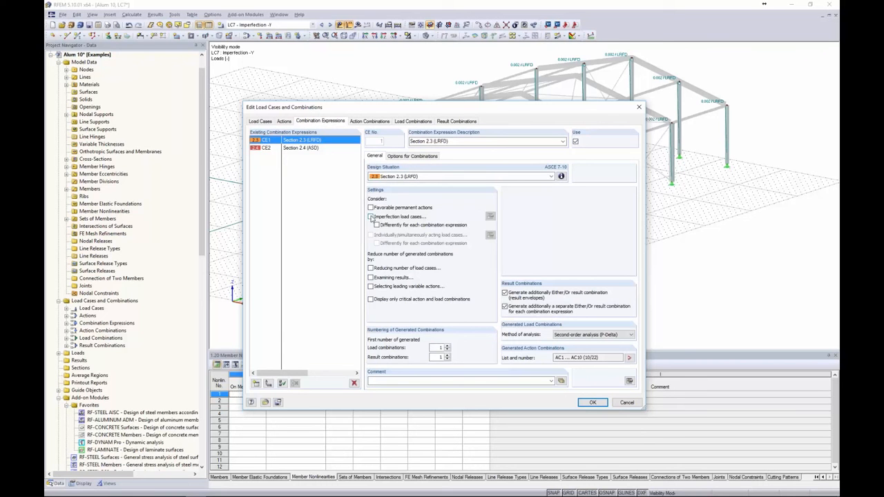
{"action": "left_click", "coordinate": [371, 217]}
{"action": "left_click_drag", "start_coordinate": [377, 144], "coordinate": [407, 129]}
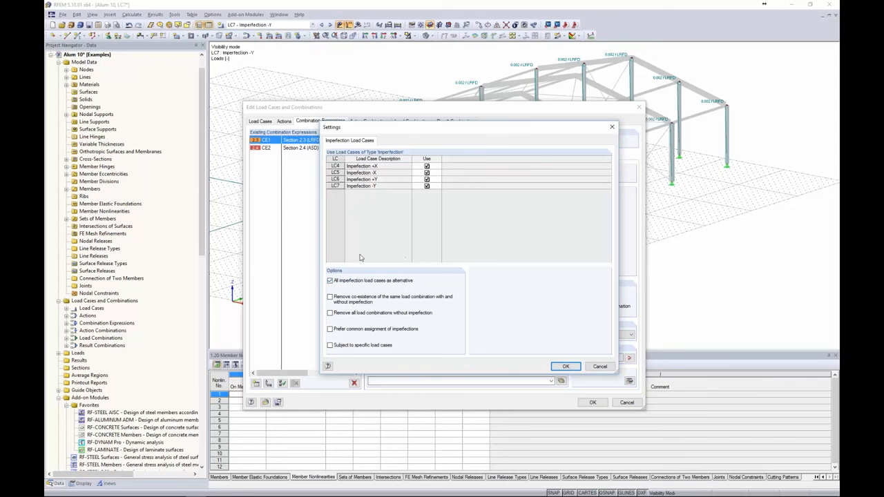
{"action": "left_click", "coordinate": [329, 345]}
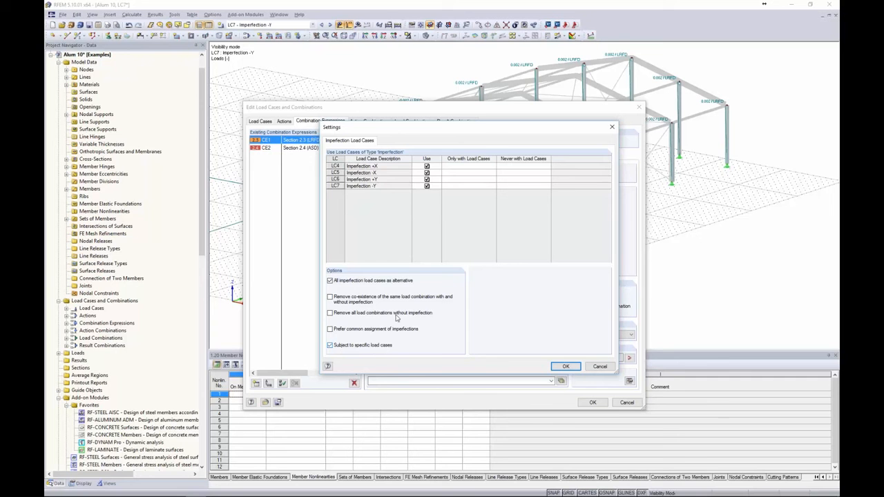
Set LC4 Imperfection +X to never combine with wind load cases LC2 and LC3.
{"action": "left_click", "coordinate": [512, 166]}
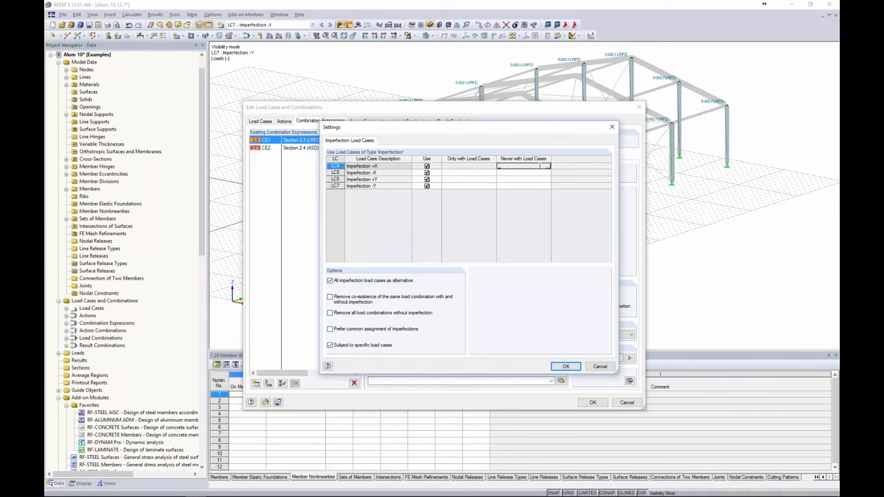
{"action": "left_click", "coordinate": [547, 169]}
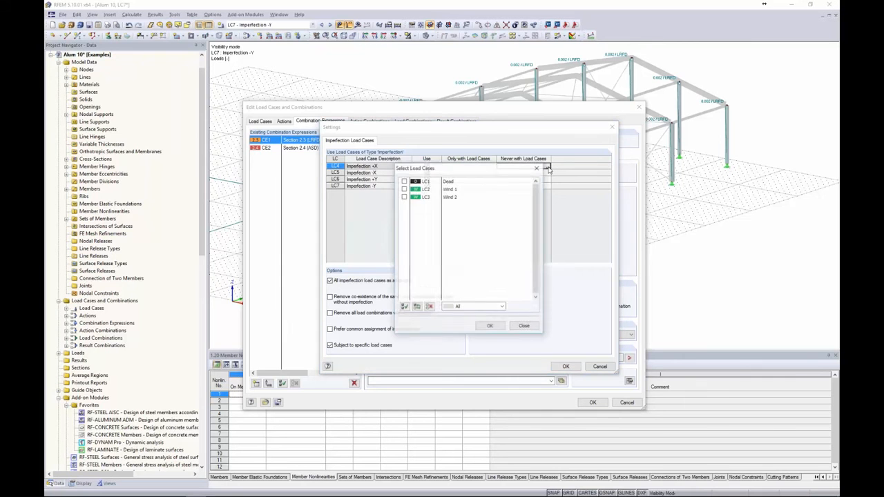
{"action": "left_click", "coordinate": [404, 201]}
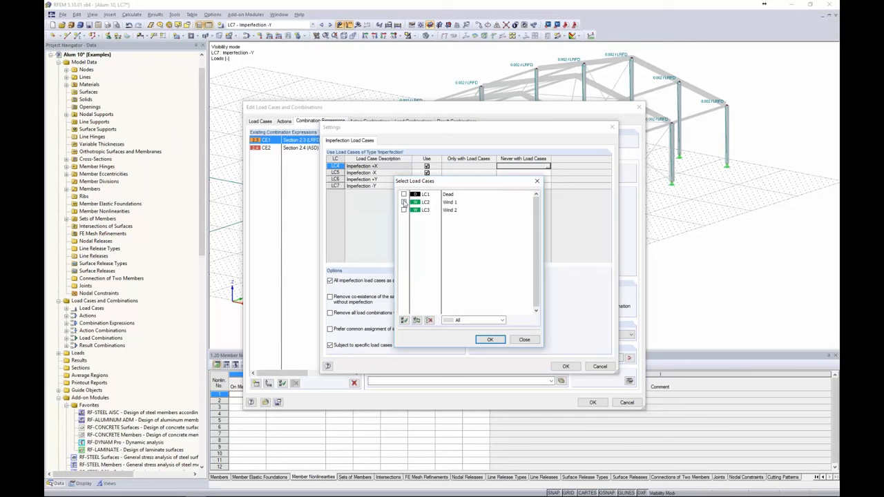
{"action": "left_click", "coordinate": [404, 211]}
{"action": "left_click", "coordinate": [491, 339]}
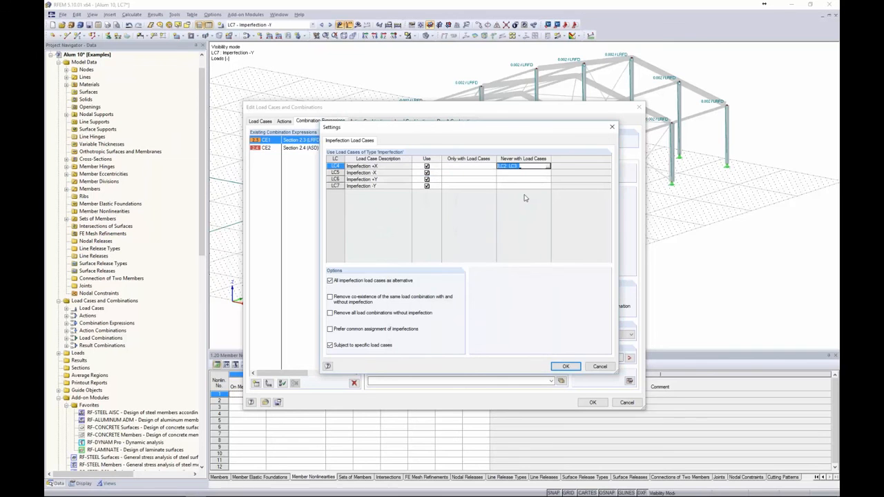
Apply the same LC2 and LC3 exclusion to the remaining imperfection load cases and accept the imperfection settings.
{"action": "key", "text": "Down"}
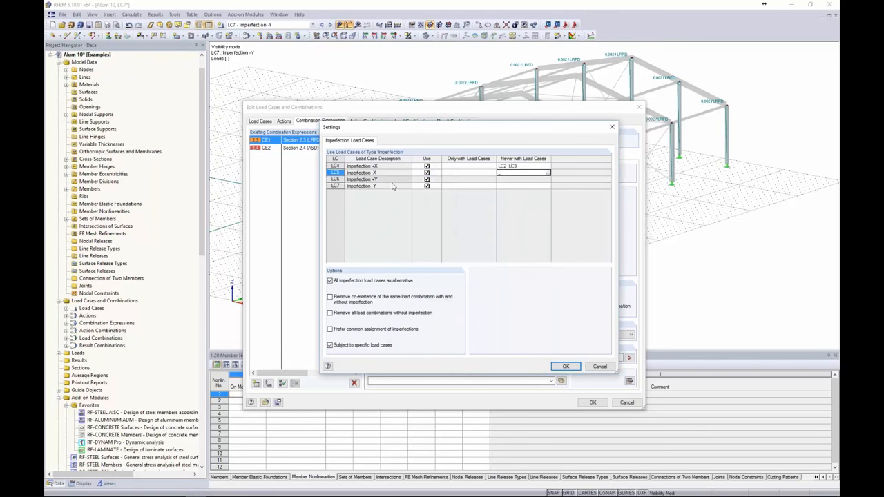
{"action": "key", "text": "F8"}
{"action": "key", "text": "F8"}
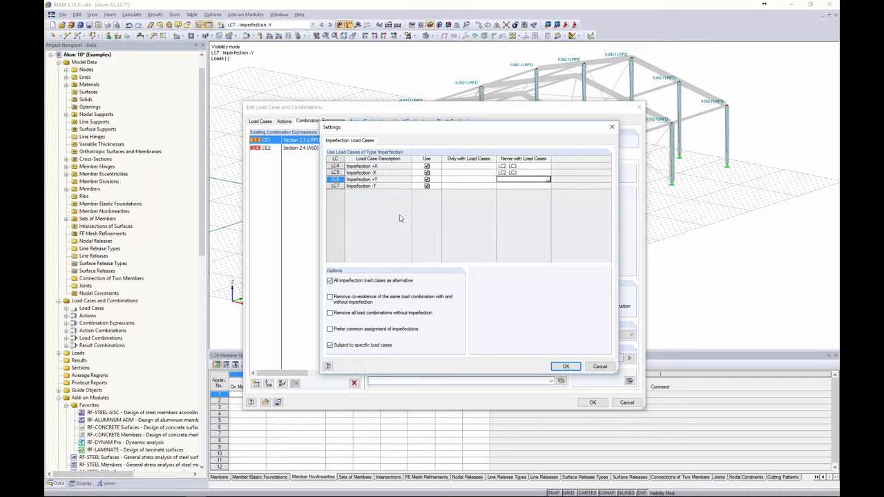
{"action": "key", "text": "F8"}
{"action": "key", "text": "Up"}
{"action": "left_click", "coordinate": [565, 367]}
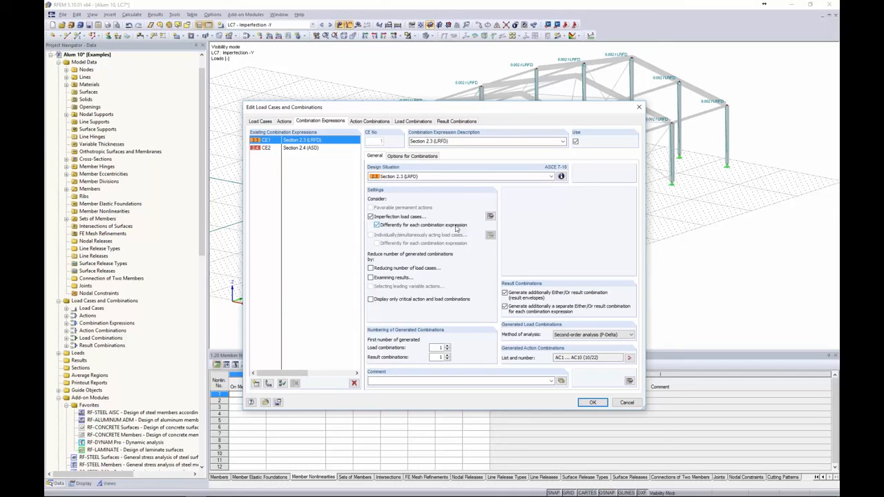
Review the ASD combination expression and the generated load combinations CO2 to CO5 with imperfections, and accept the load cases and combinations.
{"action": "left_click", "coordinate": [310, 149]}
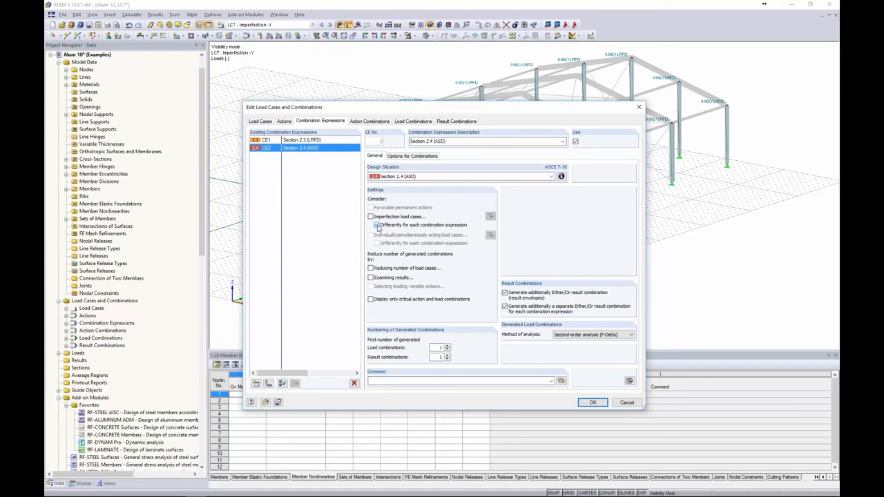
{"action": "left_click", "coordinate": [314, 143]}
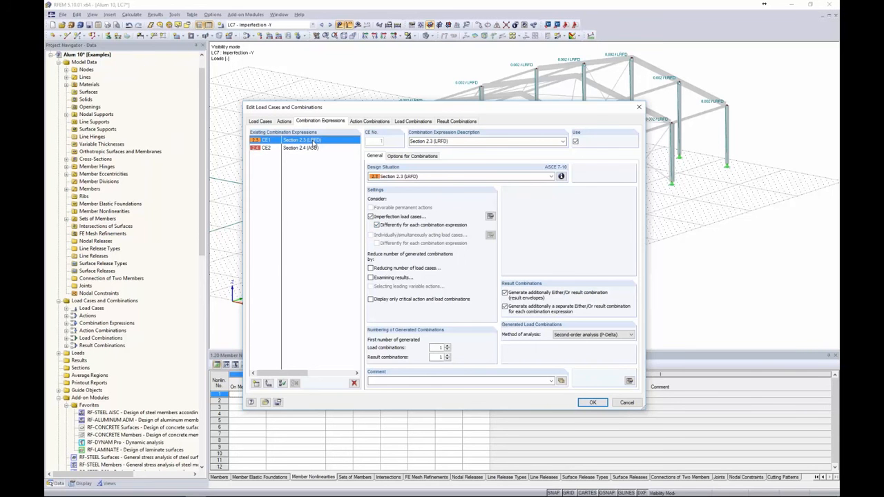
{"action": "left_click", "coordinate": [408, 121]}
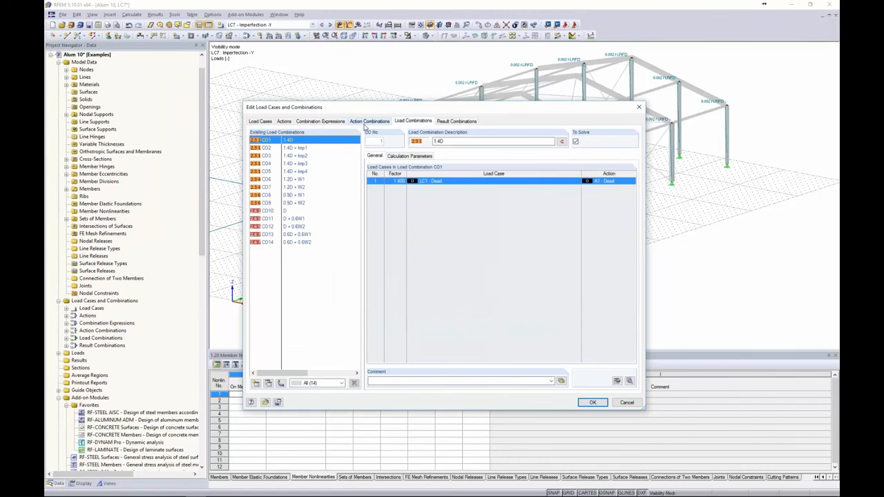
{"action": "left_click", "coordinate": [307, 149]}
{"action": "left_click", "coordinate": [305, 156]}
{"action": "left_click", "coordinate": [304, 164]}
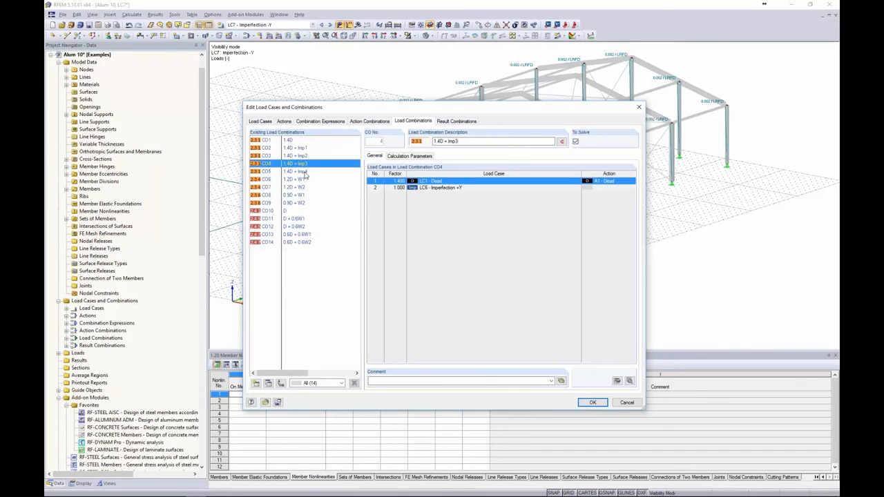
{"action": "left_click", "coordinate": [305, 172]}
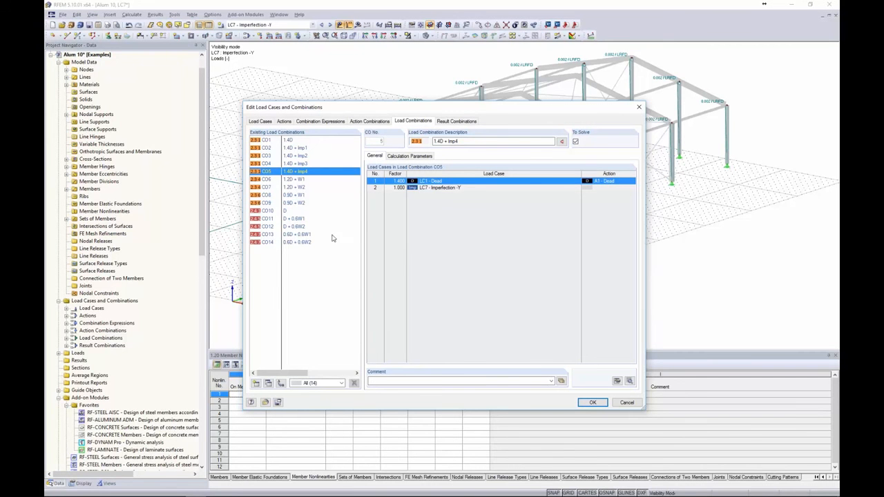
{"action": "left_click", "coordinate": [591, 402]}
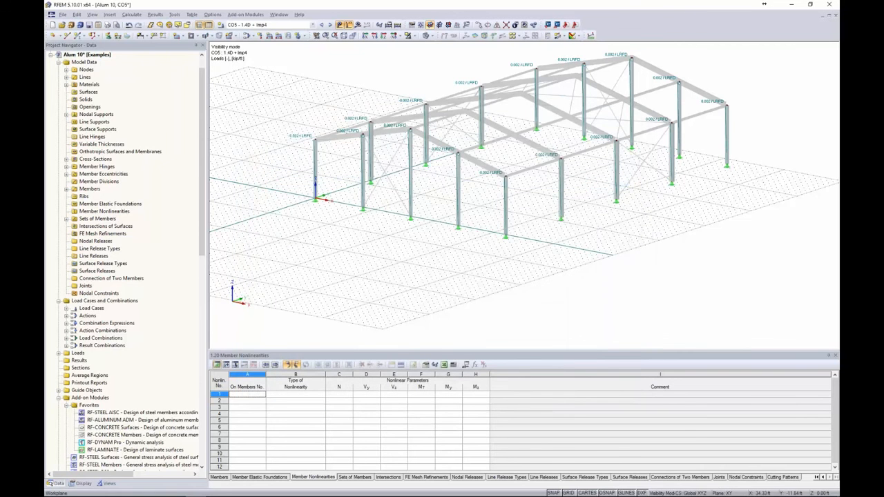
{"action": "key", "text": "alt+Tab"}
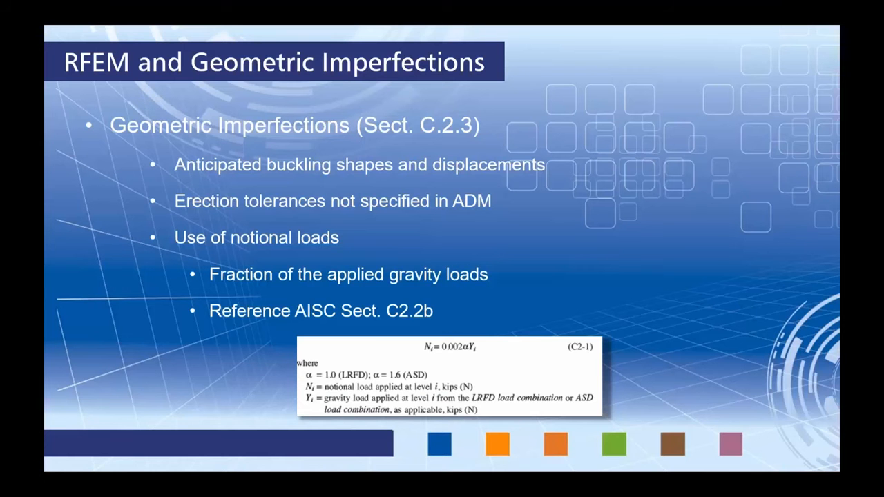
{"action": "key", "text": "Right"}
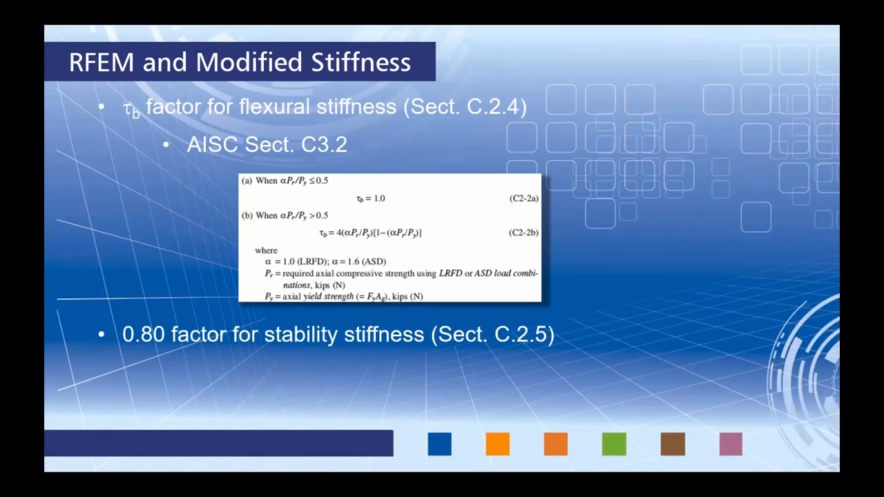
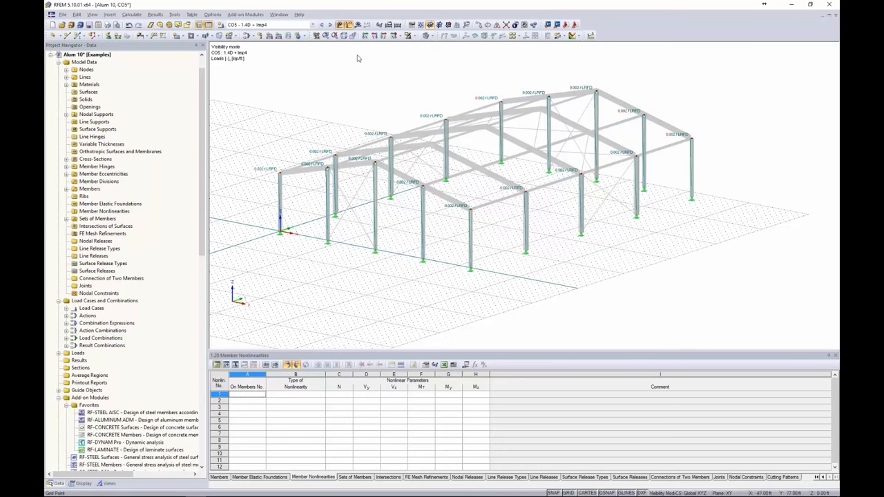
Cancel the visibility mode so the whole frame is active and hide the loads.
{"action": "left_click", "coordinate": [409, 35]}
{"action": "left_click", "coordinate": [433, 107]}
{"action": "left_click", "coordinate": [340, 25]}
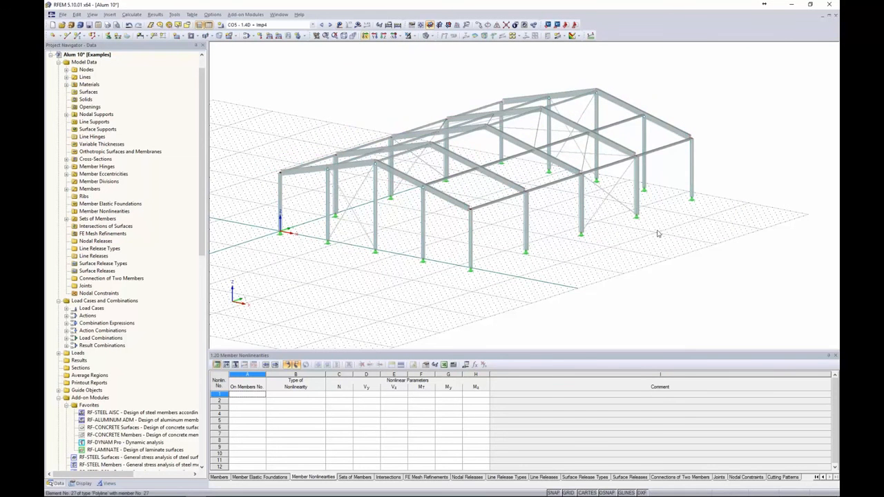
Modify the stiffness of all members according to AISC 360-10 C2.3(2), keeping the iterative τb and LRFD settings, and clear the selection.
{"action": "left_click_drag", "start_coordinate": [741, 286], "coordinate": [260, 63]}
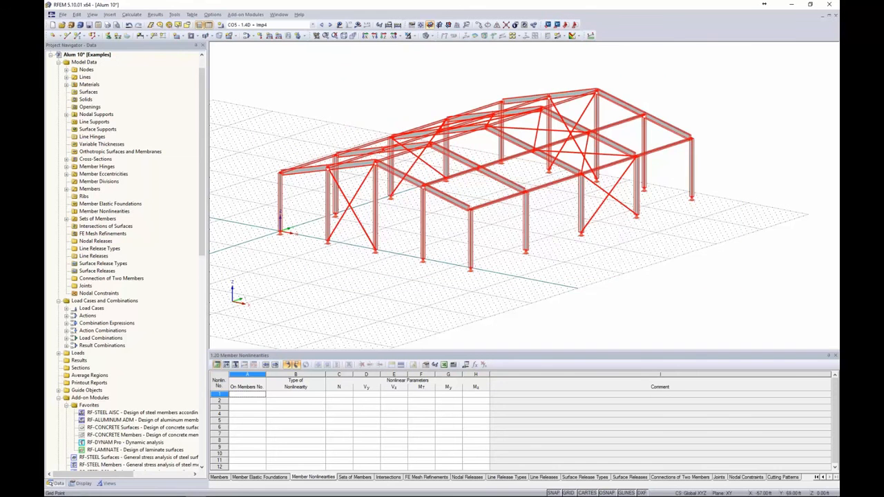
{"action": "right_click", "coordinate": [507, 185]}
{"action": "mouse_move", "coordinate": [526, 205]}
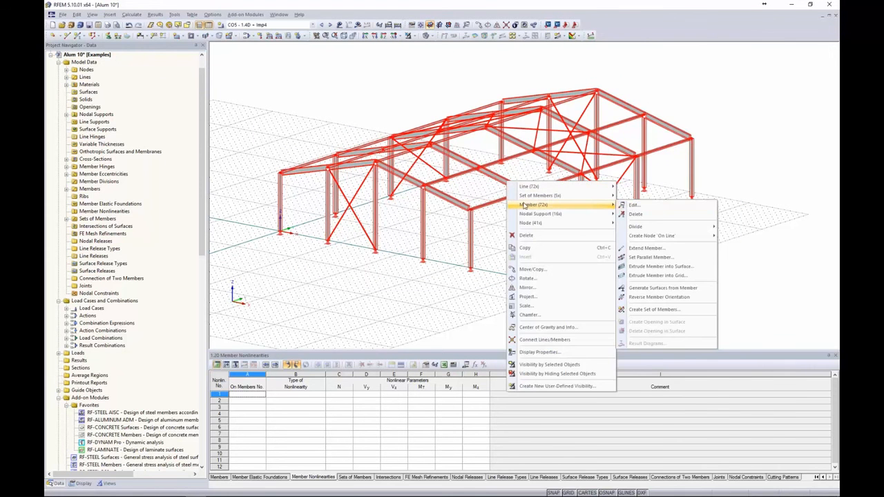
{"action": "left_click", "coordinate": [631, 206]}
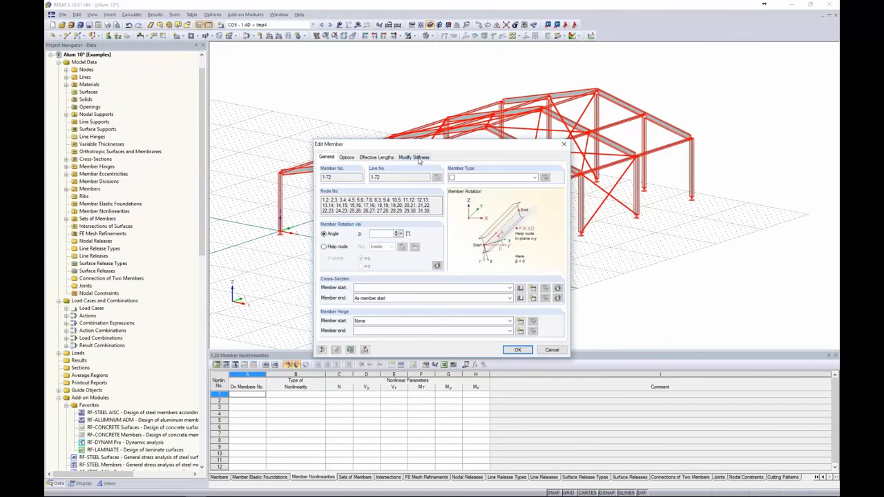
{"action": "left_click", "coordinate": [416, 156]}
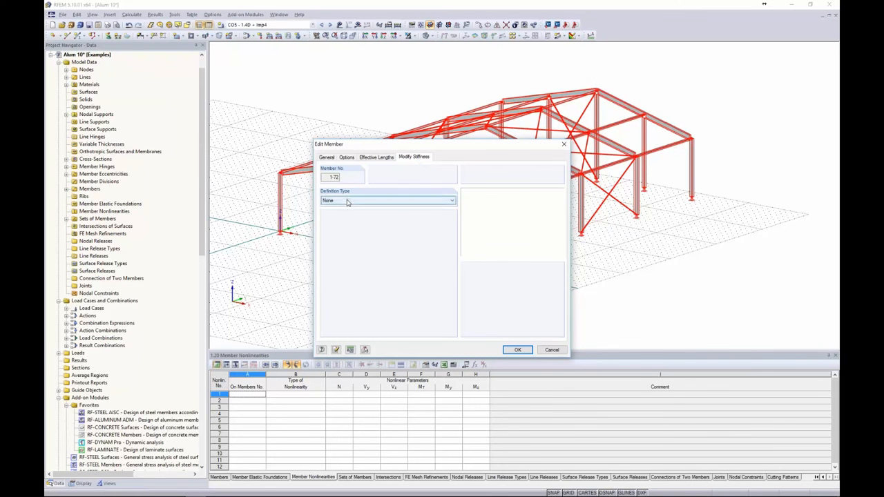
{"action": "left_click", "coordinate": [348, 202]}
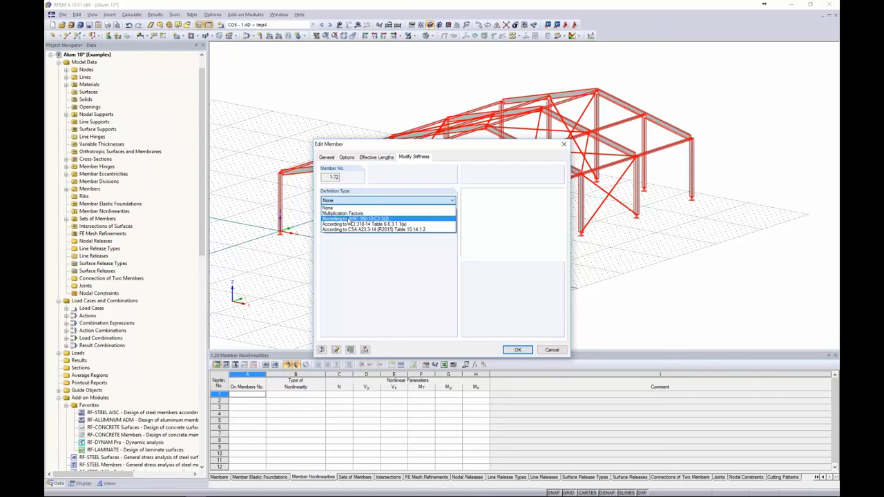
{"action": "left_click", "coordinate": [349, 220]}
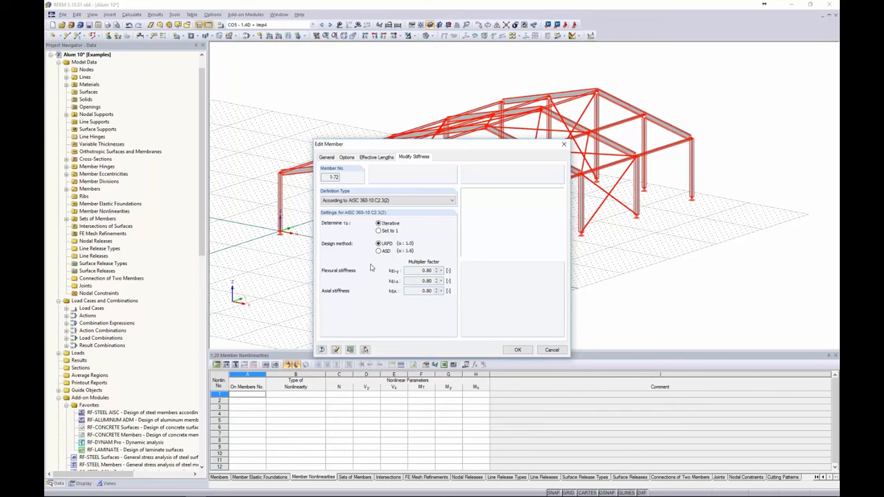
{"action": "key", "text": "Return"}
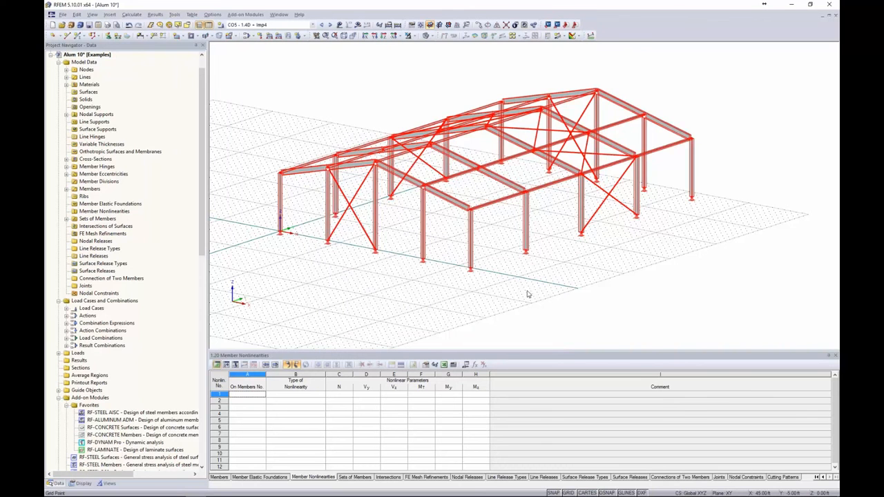
{"action": "left_click", "coordinate": [527, 294]}
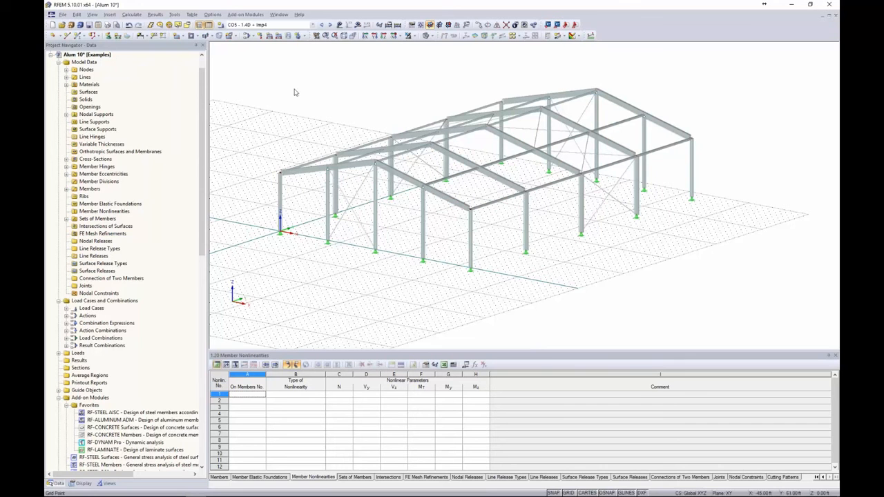
Save the model and calculate all results.
{"action": "left_click", "coordinate": [89, 25]}
{"action": "left_click", "coordinate": [132, 15]}
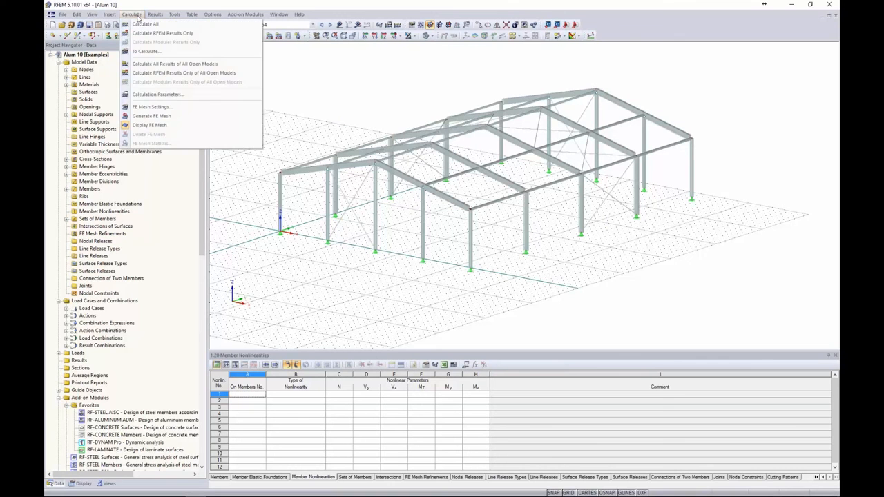
{"action": "left_click", "coordinate": [138, 25]}
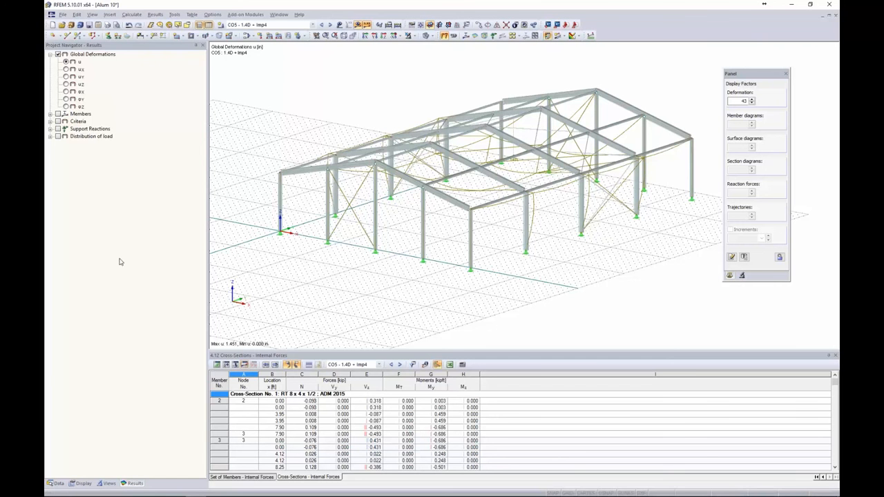
Step through the load combination deformations to CO8 (0.9D + W1) and display the members' axial forces N.
{"action": "middle_click_drag", "start_coordinate": [384, 105], "coordinate": [377, 106], "text": "ctrl"}
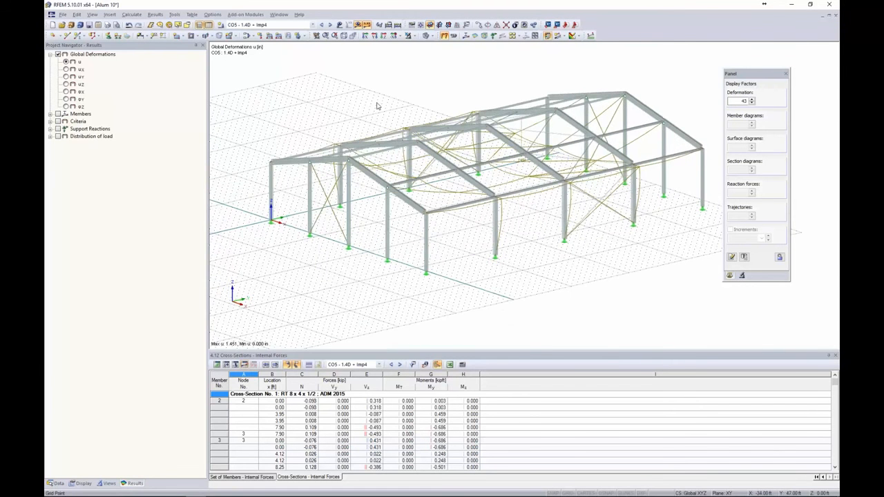
{"action": "left_click", "coordinate": [330, 24]}
{"action": "left_click", "coordinate": [330, 25]}
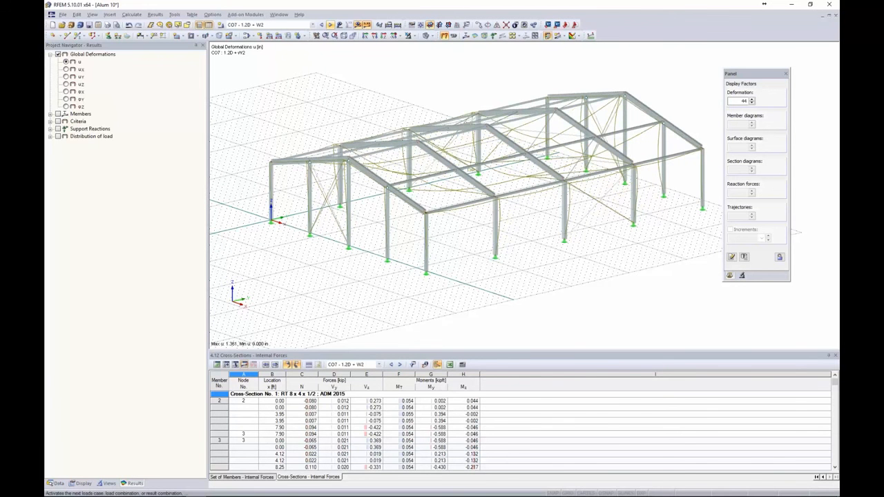
{"action": "left_click", "coordinate": [330, 25]}
{"action": "middle_click_drag", "start_coordinate": [408, 90], "coordinate": [426, 107], "text": "ctrl"}
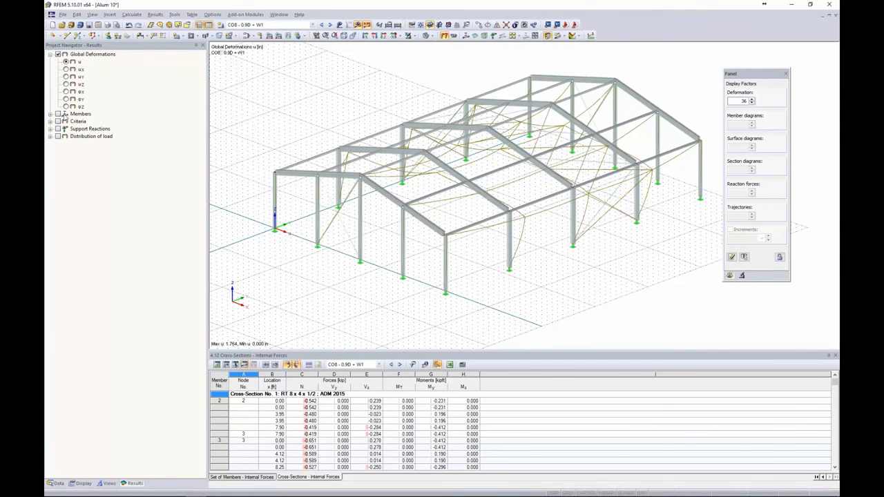
{"action": "left_click", "coordinate": [50, 114]}
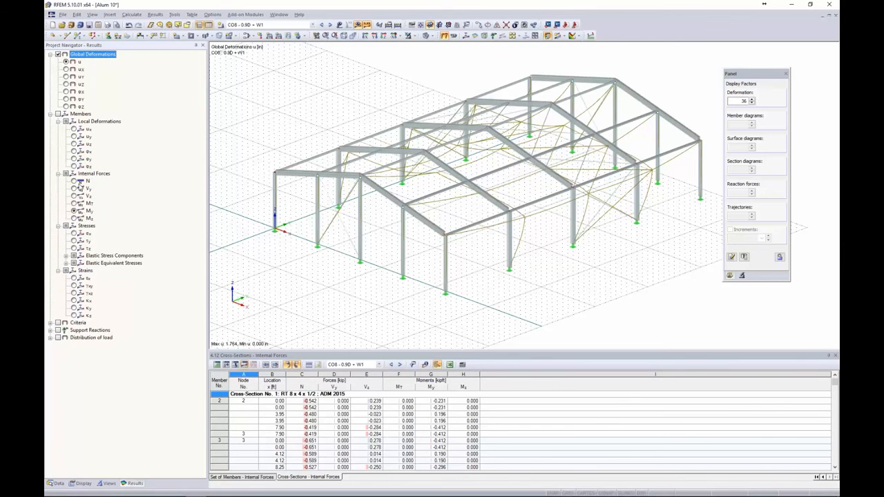
{"action": "left_click", "coordinate": [74, 182]}
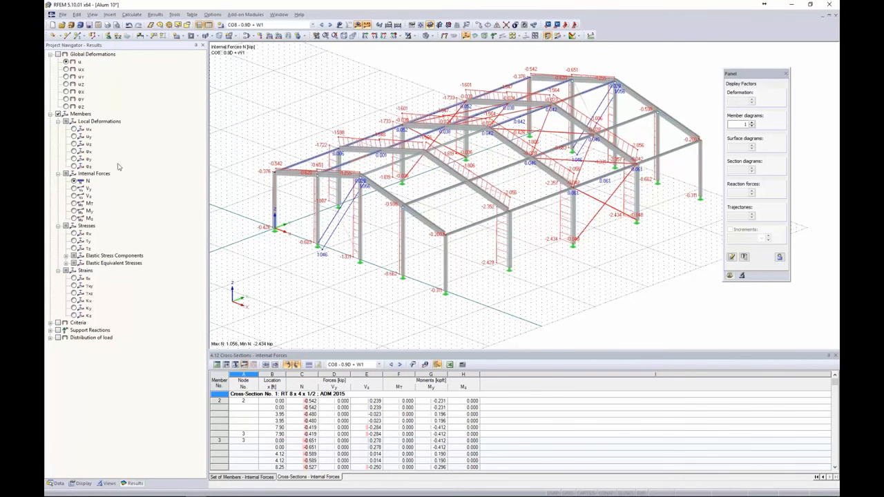
Isolate the first interior portal frame by its selected set of members using the visibility mode.
{"action": "middle_click_drag", "start_coordinate": [391, 103], "coordinate": [366, 95], "text": "ctrl"}
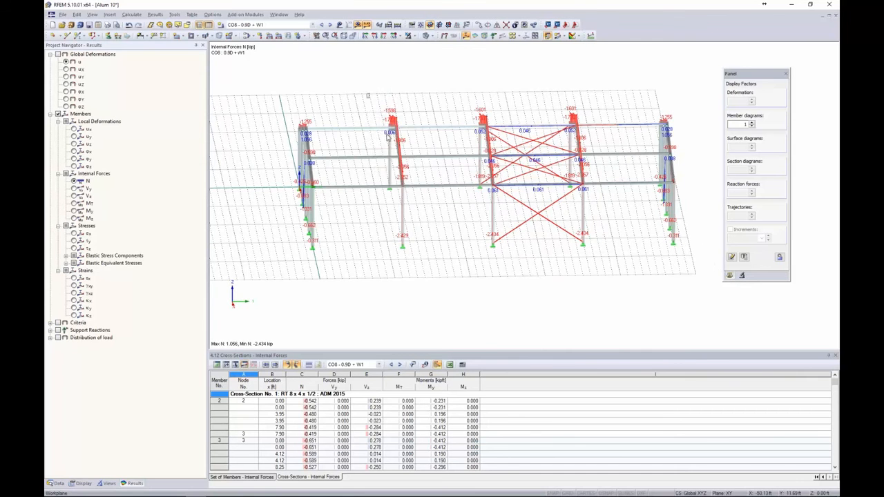
{"action": "left_click", "coordinate": [400, 199]}
{"action": "left_click", "coordinate": [411, 36]}
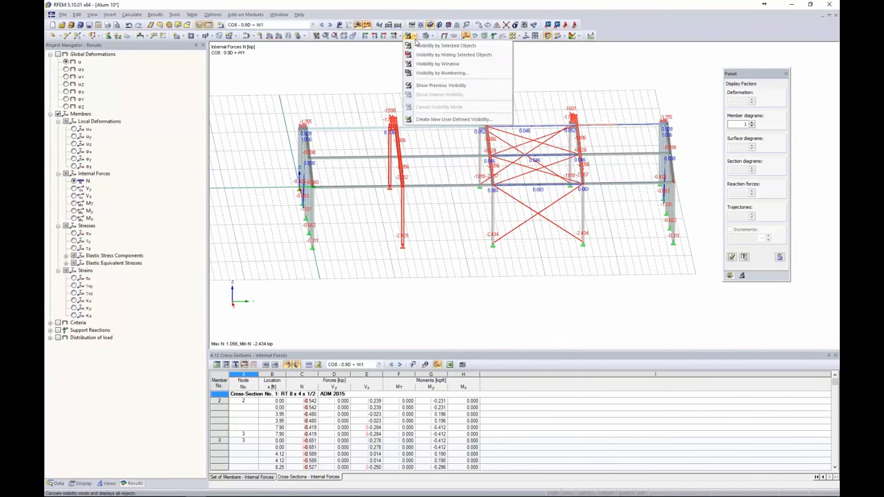
{"action": "left_click", "coordinate": [423, 45]}
{"action": "middle_click_drag", "start_coordinate": [337, 136], "coordinate": [451, 151], "text": "ctrl"}
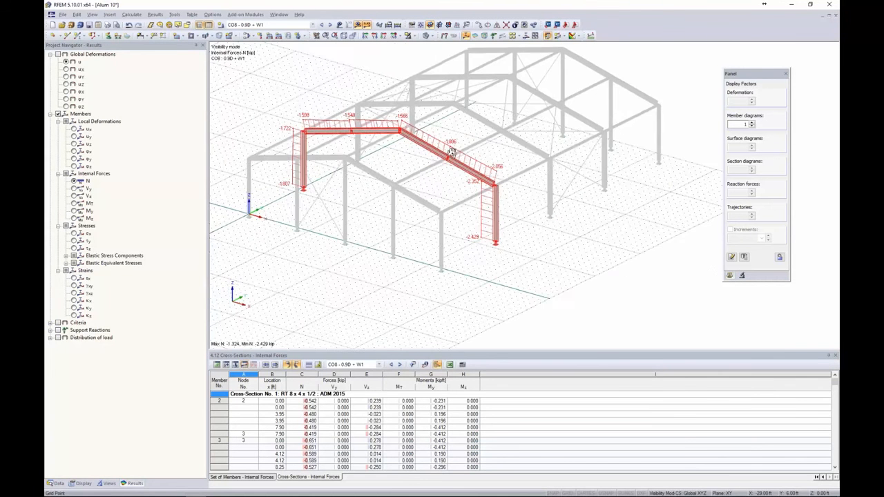
{"action": "scroll", "coordinate": [376, 176], "scroll_direction": "up", "scroll_amount": 2}
{"action": "middle_click_drag", "start_coordinate": [414, 180], "coordinate": [397, 190]}
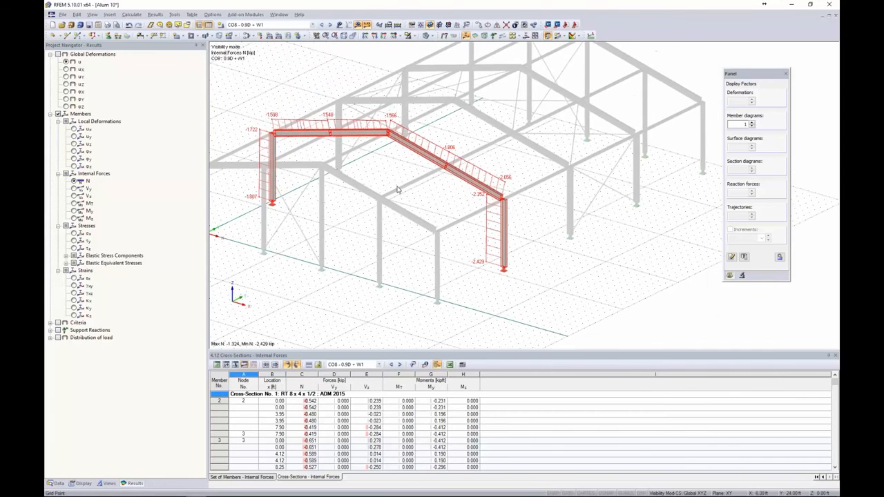
Display the frame's shear forces Vz and bending moments My, and set the member diagram display factor to 1.5.
{"action": "left_click", "coordinate": [74, 196]}
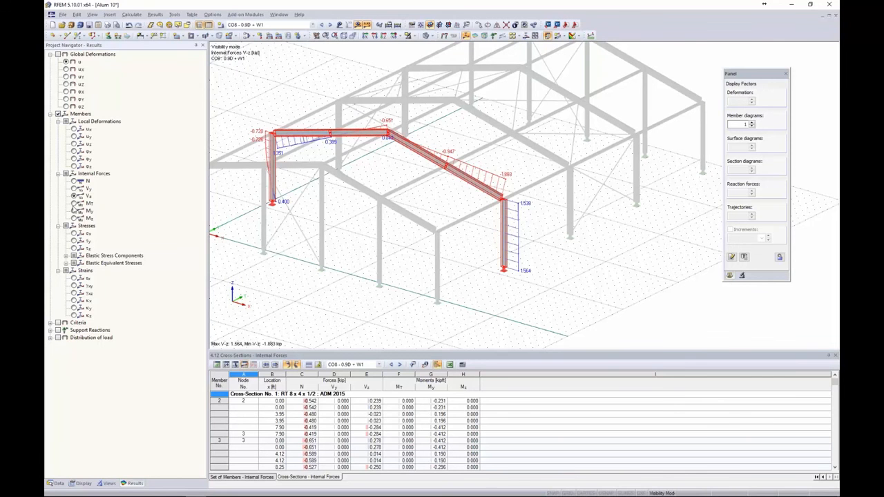
{"action": "left_click", "coordinate": [73, 210]}
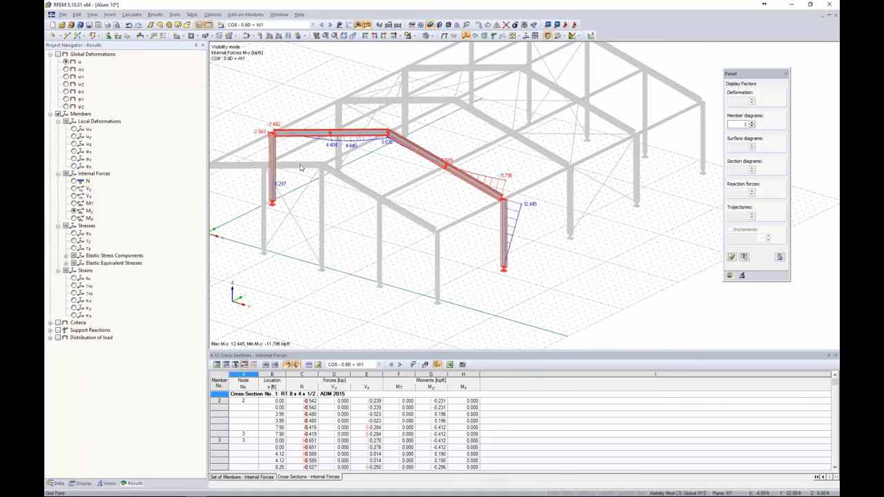
{"action": "left_click", "coordinate": [752, 121]}
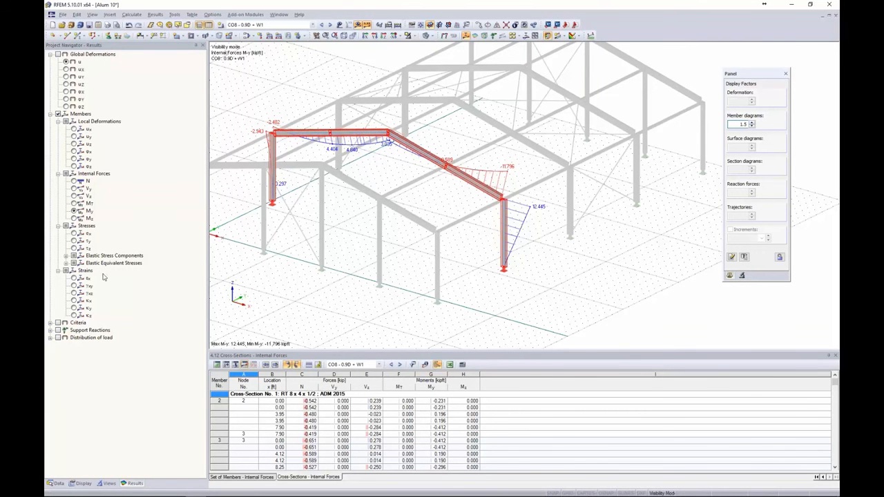
Clear the frame selection and open the result diagrams for its column with the largest My moment.
{"action": "right_click", "coordinate": [503, 228]}
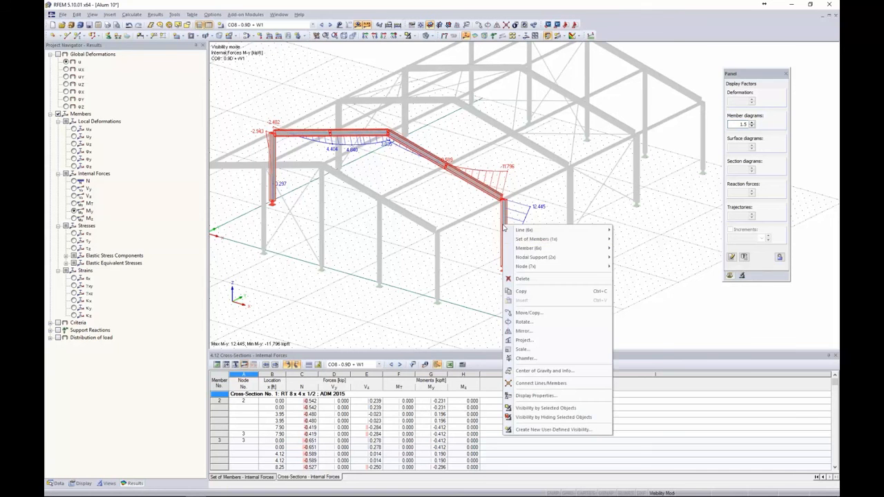
{"action": "left_click", "coordinate": [500, 291]}
{"action": "right_click", "coordinate": [502, 272]}
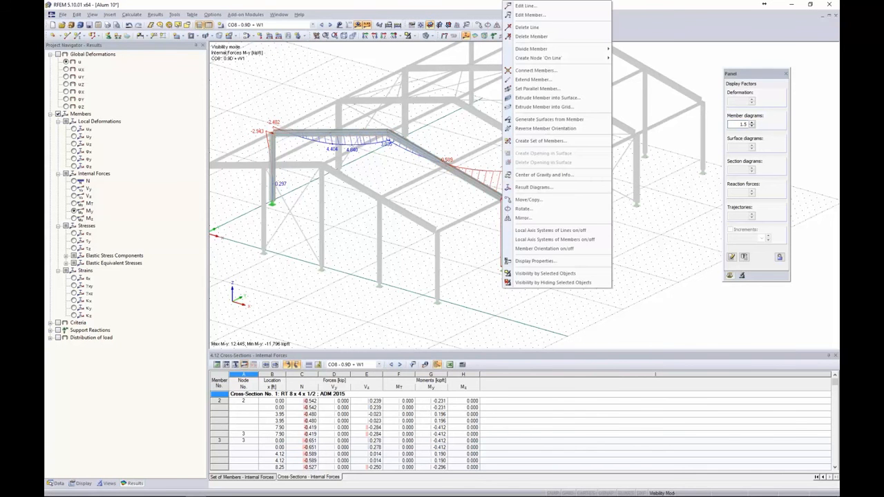
{"action": "left_click", "coordinate": [528, 187]}
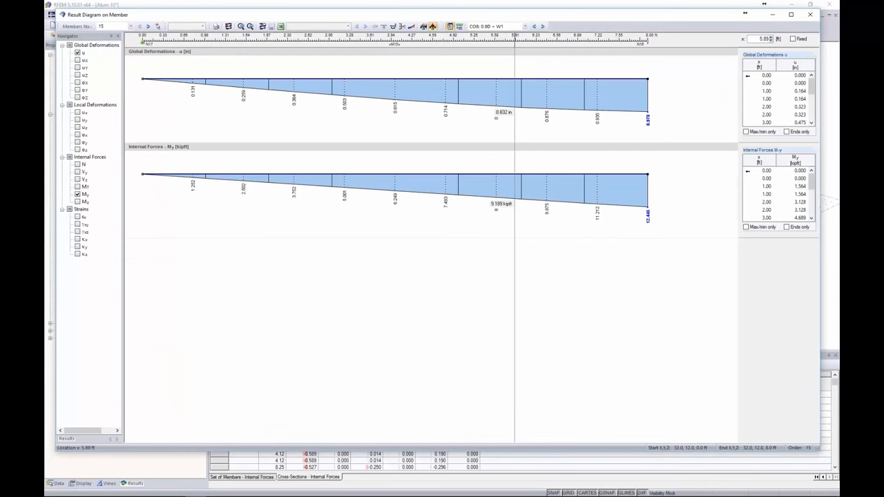
Add the axial force N to the column's result diagrams and step through the load combinations to CO11 (D + 0.6W1), closing the diagrams when finished.
{"action": "left_click", "coordinate": [78, 165]}
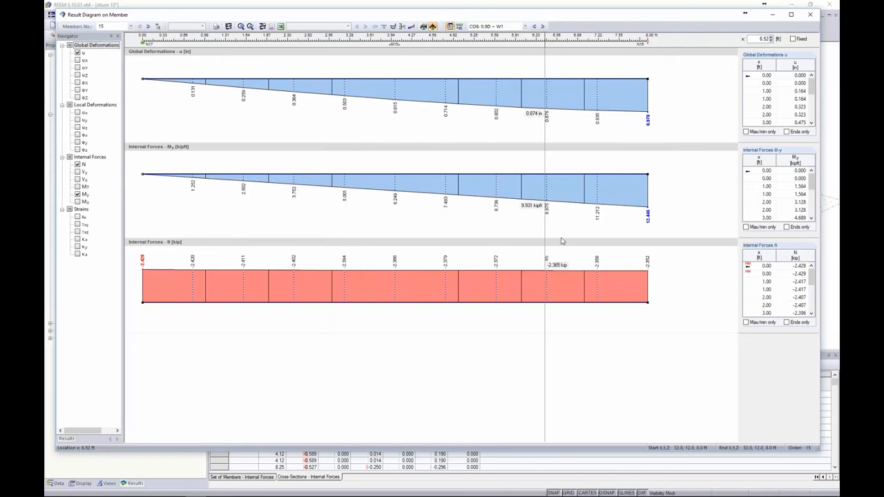
{"action": "left_click", "coordinate": [543, 26]}
{"action": "left_click", "coordinate": [543, 26]}
{"action": "left_click", "coordinate": [543, 26]}
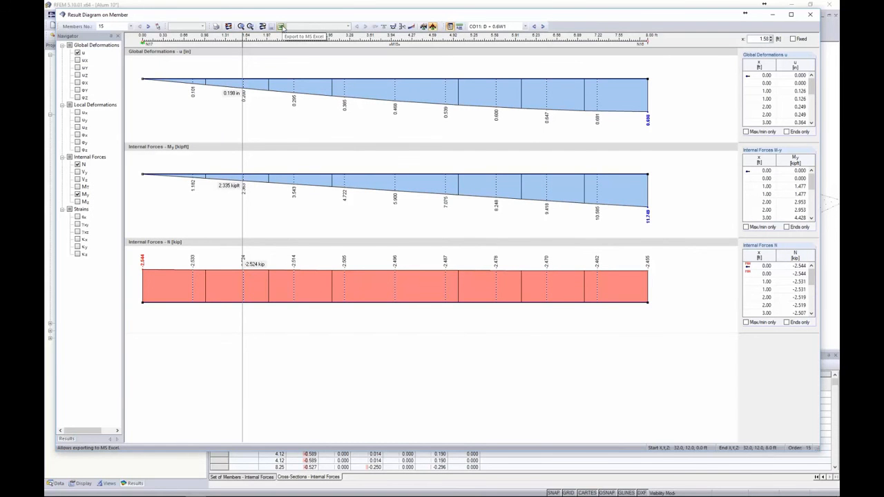
{"action": "left_click", "coordinate": [810, 14]}
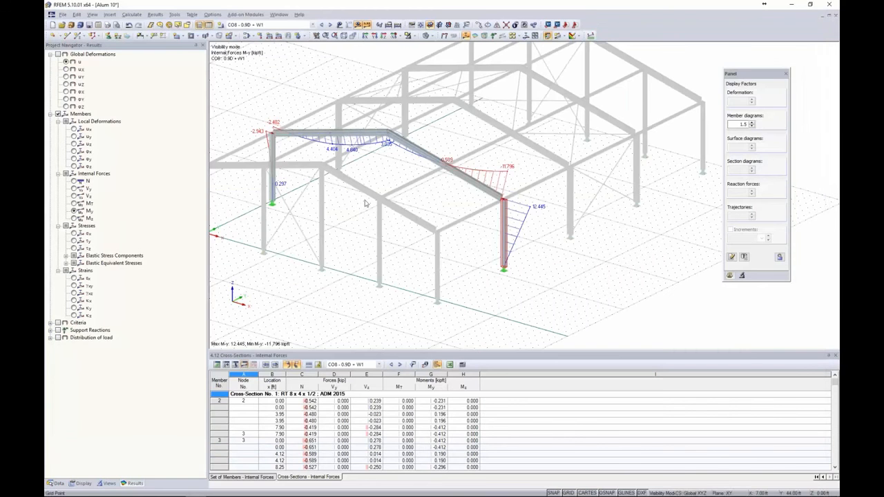
Display the support reactions of the isolated portal frame together with its My moment diagram.
{"action": "left_click", "coordinate": [51, 330]}
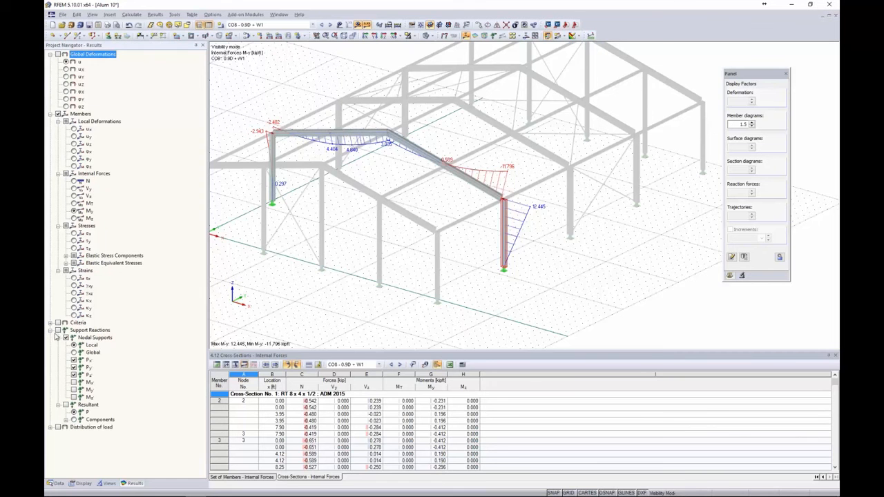
{"action": "left_click", "coordinate": [58, 331]}
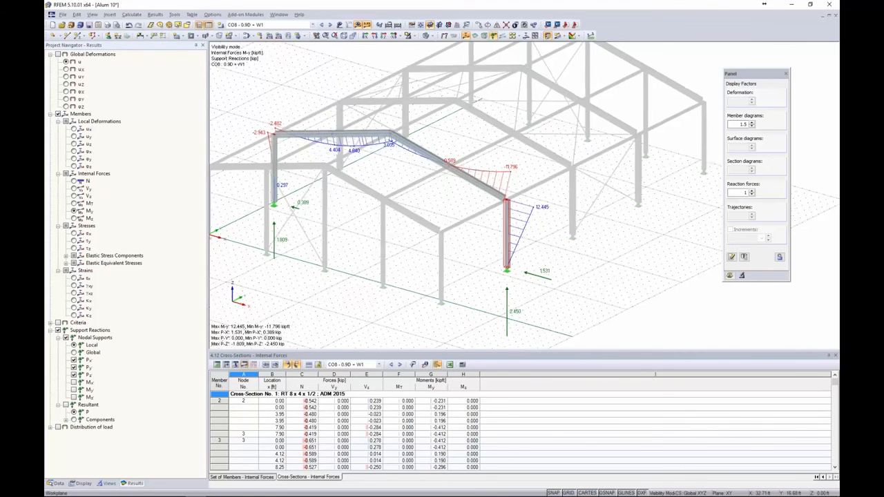
{"action": "middle_click_drag", "start_coordinate": [538, 256], "coordinate": [598, 246], "text": "ctrl"}
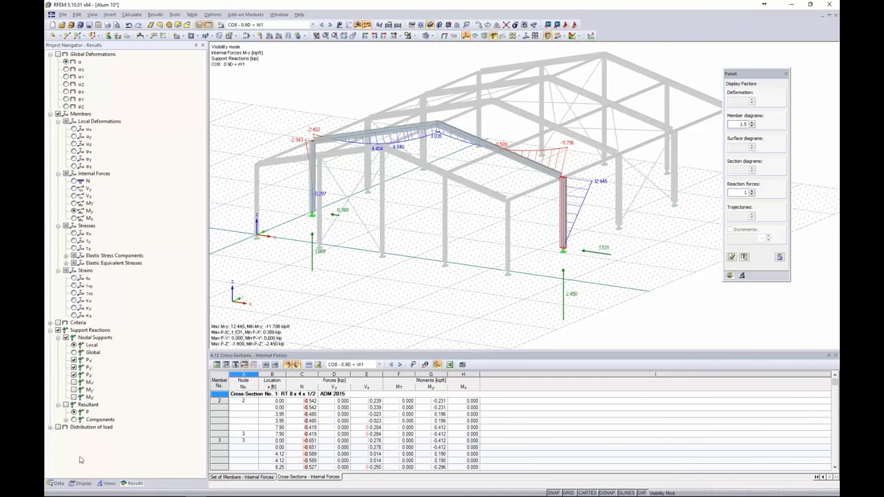
Hide the calculation results and cancel the visibility mode so the whole structure is active again.
{"action": "left_click", "coordinate": [57, 483]}
{"action": "scroll", "coordinate": [147, 319], "scroll_direction": "down", "scroll_amount": 3}
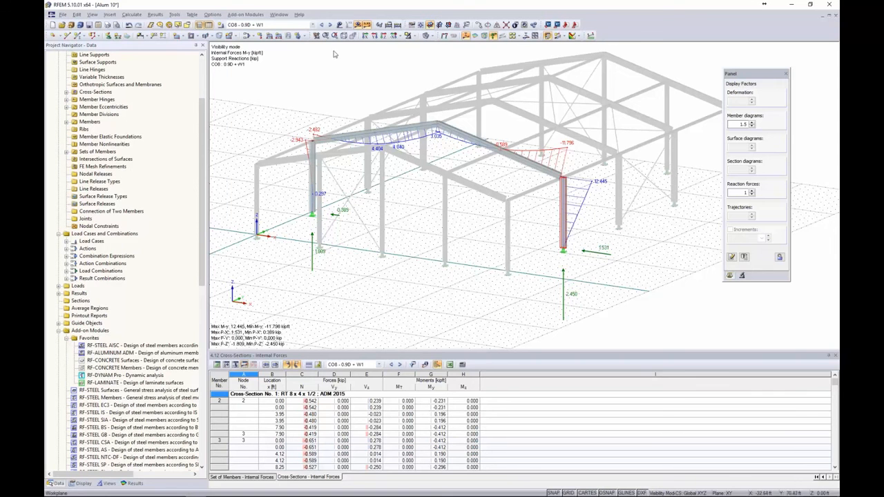
{"action": "left_click", "coordinate": [357, 24]}
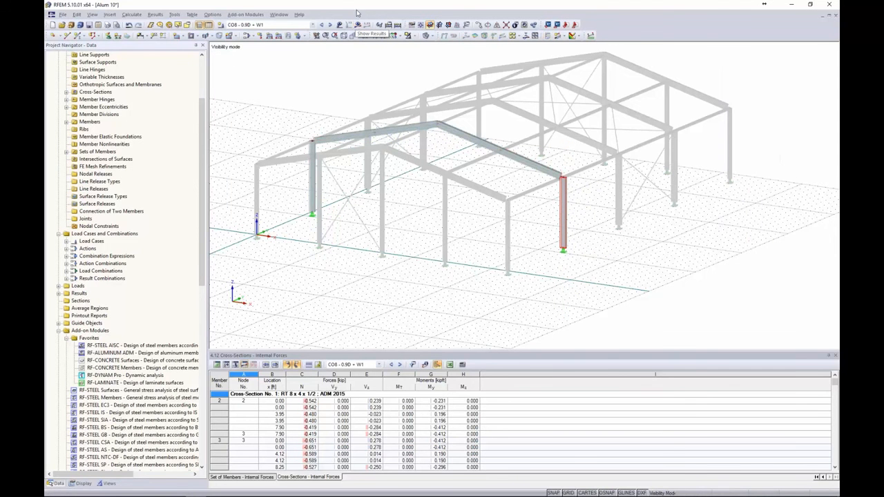
{"action": "left_click", "coordinate": [415, 36]}
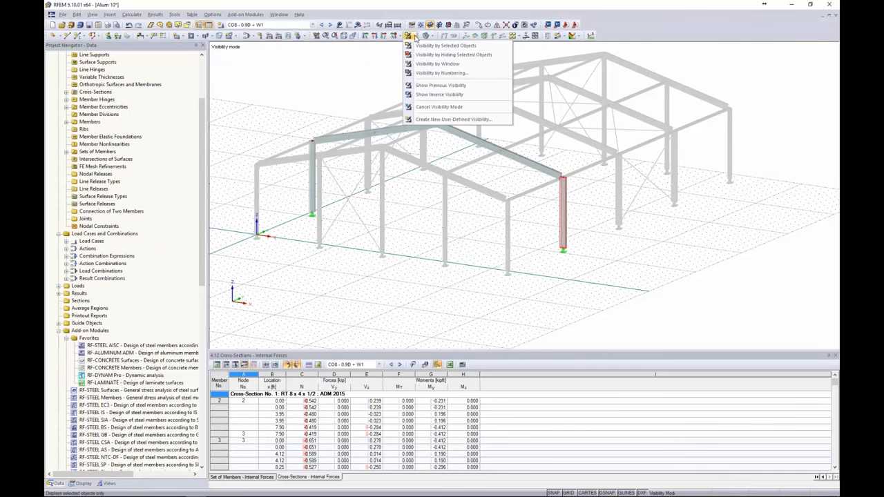
{"action": "left_click", "coordinate": [456, 108]}
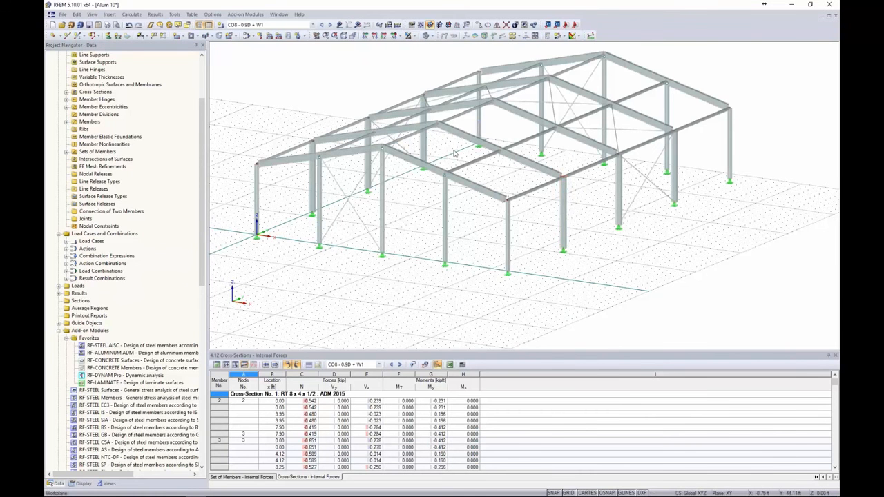
{"action": "scroll", "coordinate": [457, 153], "scroll_direction": "down", "scroll_amount": 2}
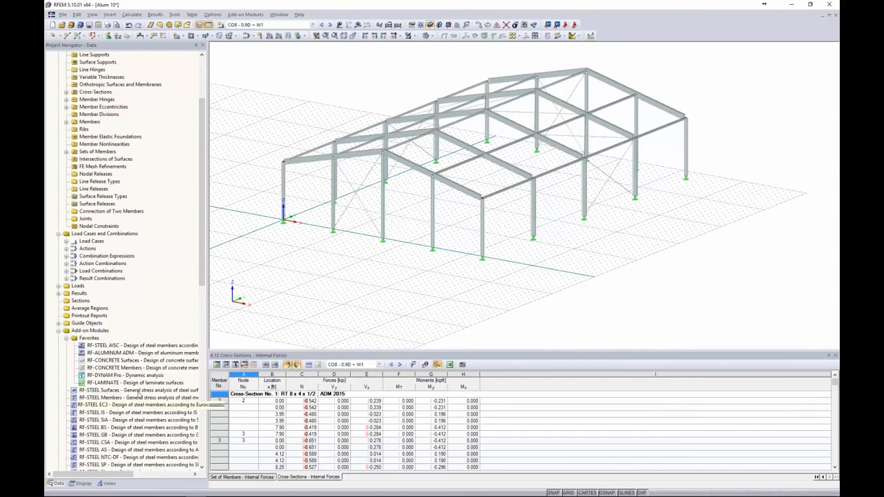
Start the RF-ALUMINUM ADM add-on module for aluminum member design and move its dialog off the center of the model.
{"action": "left_click_drag", "start_coordinate": [202, 266], "coordinate": [210, 299]}
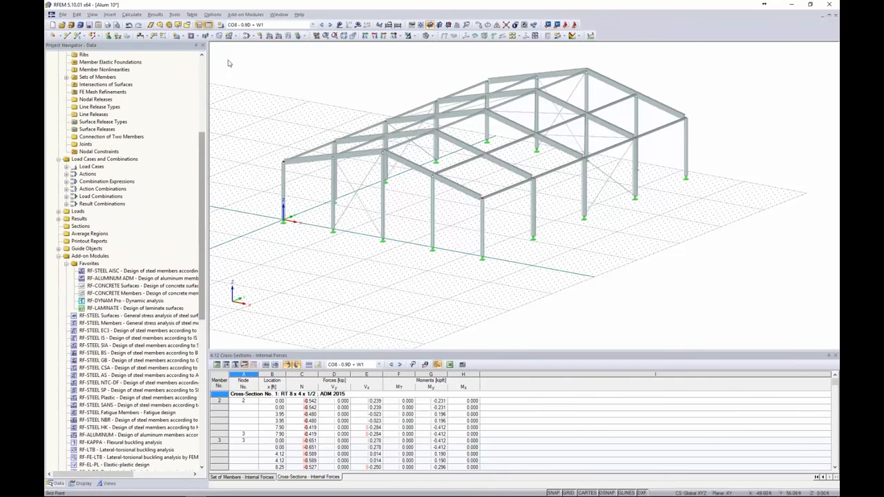
{"action": "left_click", "coordinate": [246, 15]}
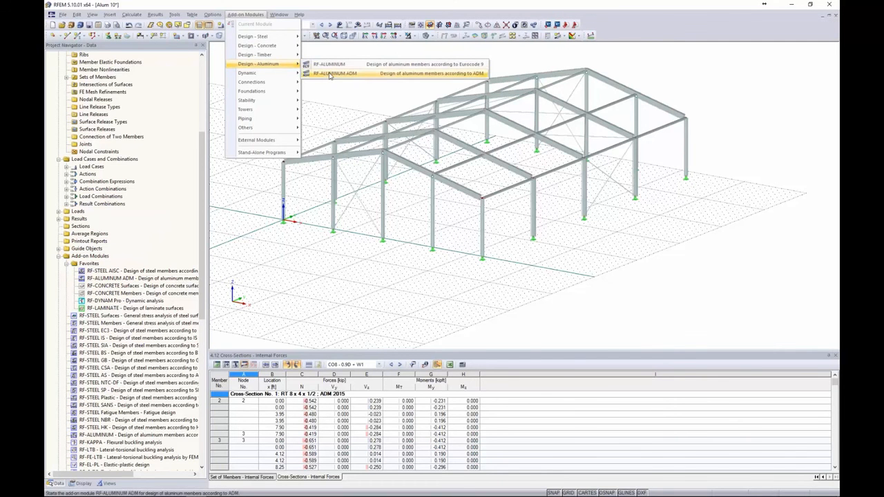
{"action": "left_click", "coordinate": [330, 74]}
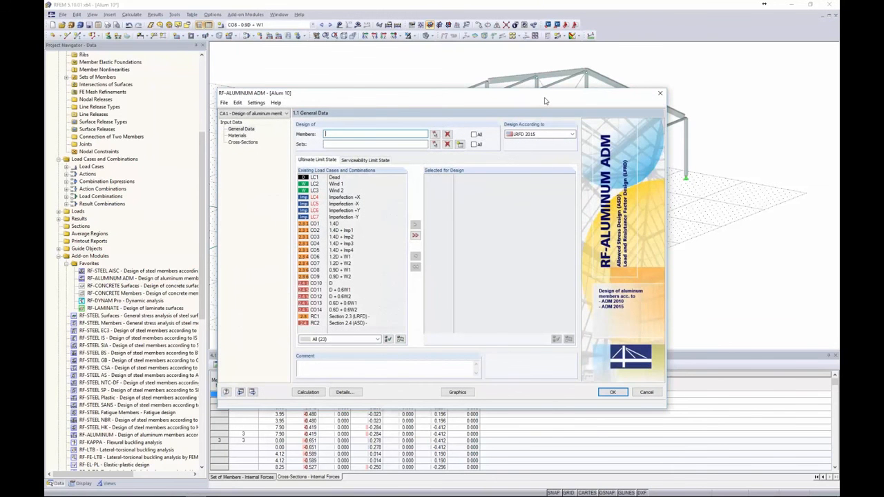
{"action": "left_click_drag", "start_coordinate": [545, 101], "coordinate": [431, 92]}
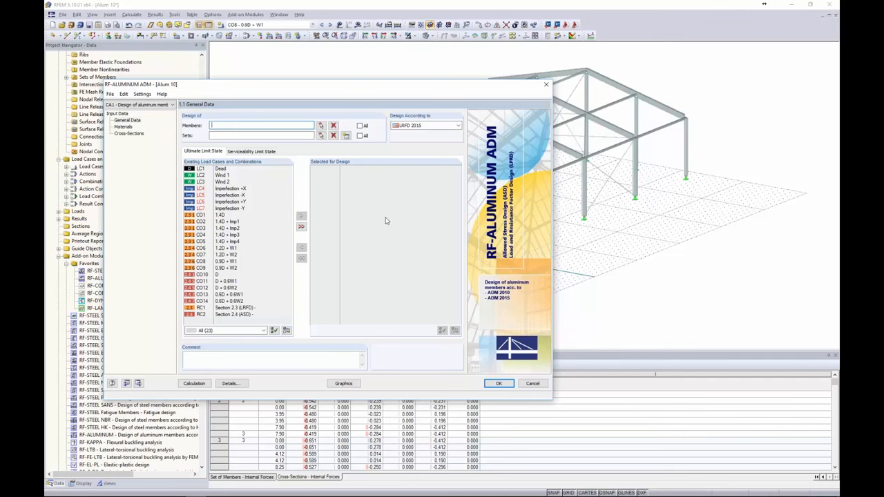
{"action": "left_click_drag", "start_coordinate": [338, 88], "coordinate": [442, 71]}
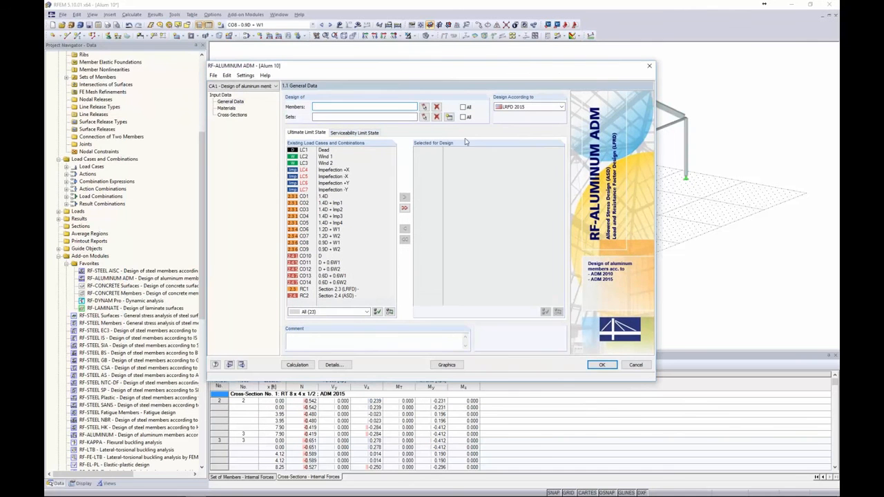
Review the ultimate limit state details under ASD 2015 and return the design standard to LRFD 2015.
{"action": "left_click", "coordinate": [514, 108]}
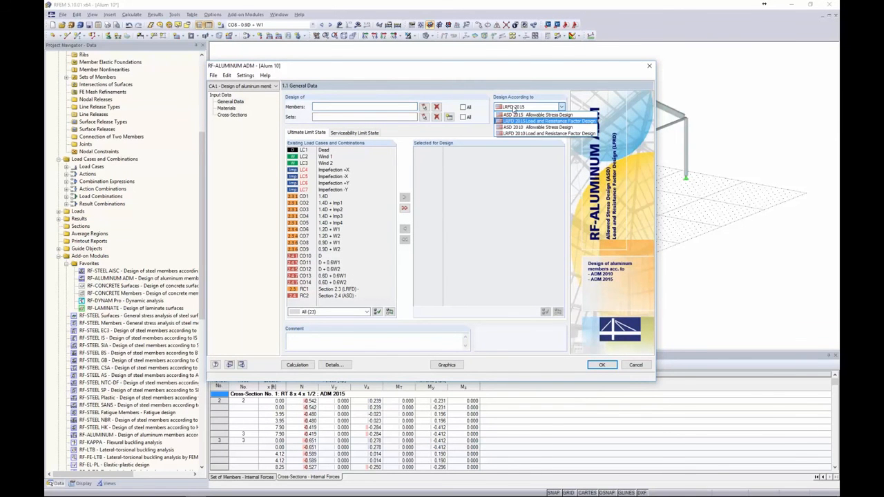
{"action": "left_click", "coordinate": [530, 115]}
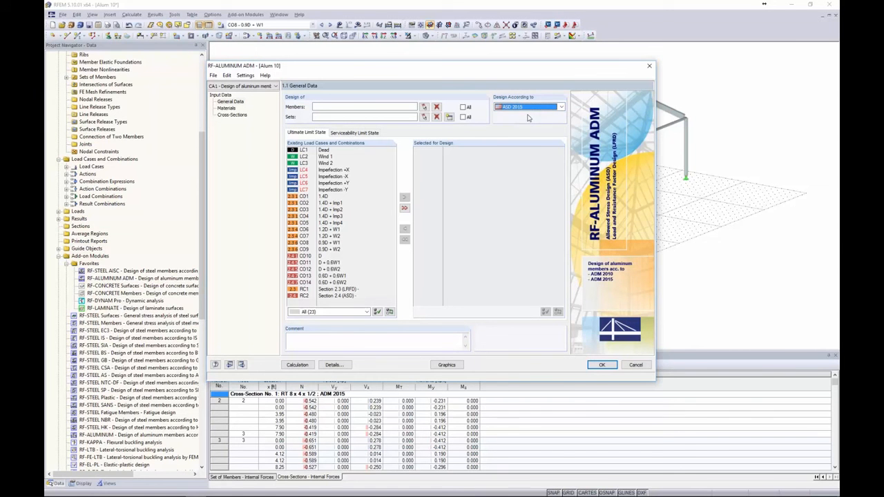
{"action": "left_click", "coordinate": [334, 365]}
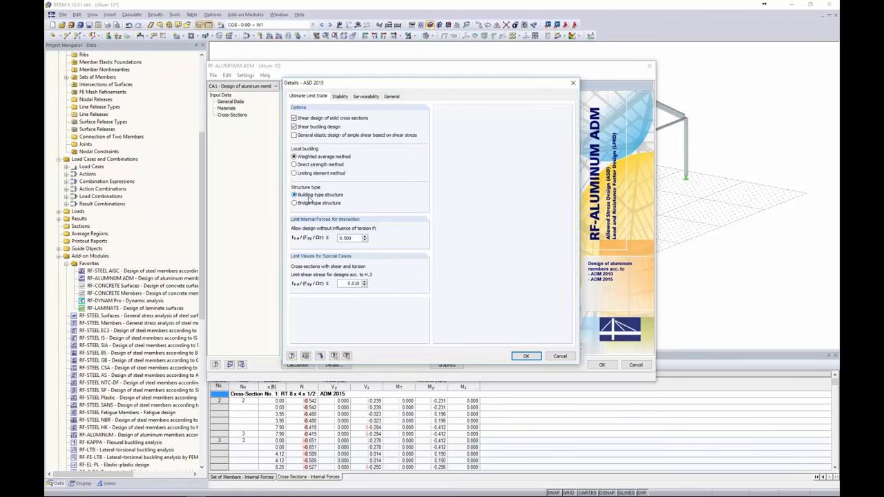
{"action": "left_click", "coordinate": [558, 356]}
{"action": "left_click", "coordinate": [532, 109]}
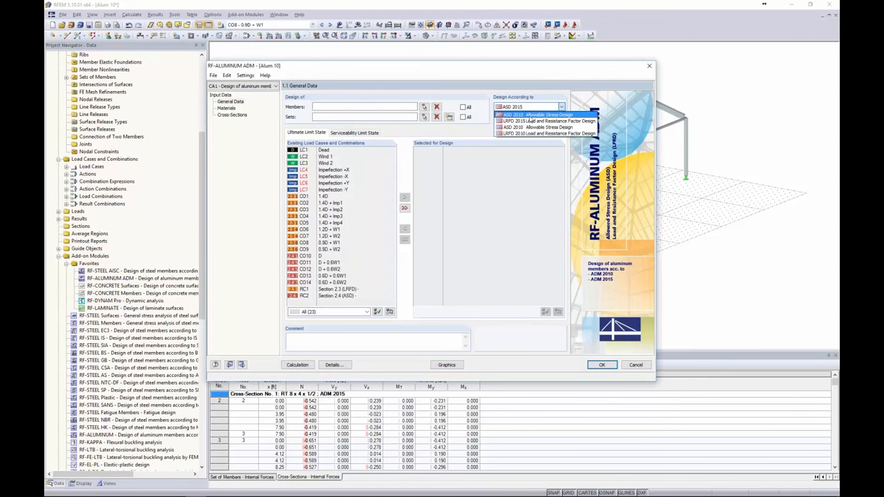
{"action": "left_click", "coordinate": [531, 121]}
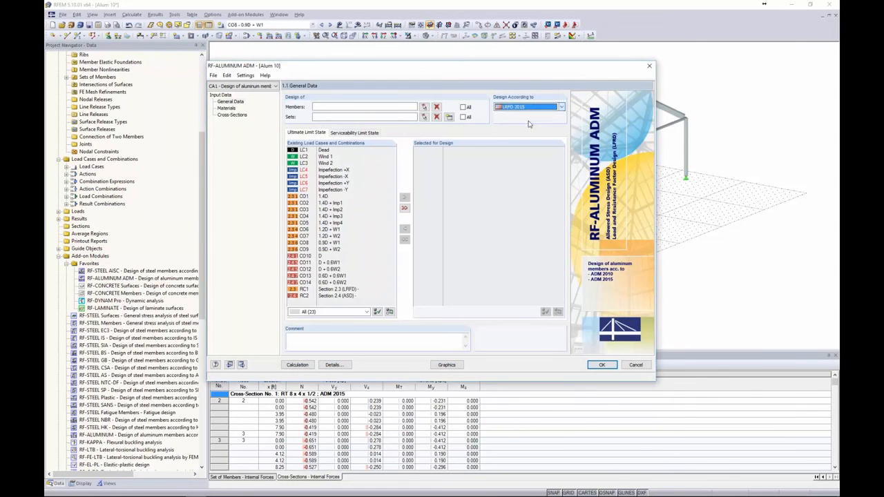
Review the LRFD 2015 ultimate limit state and general design details, including the maximum allowable design ratio, and close them without changes.
{"action": "left_click", "coordinate": [346, 366]}
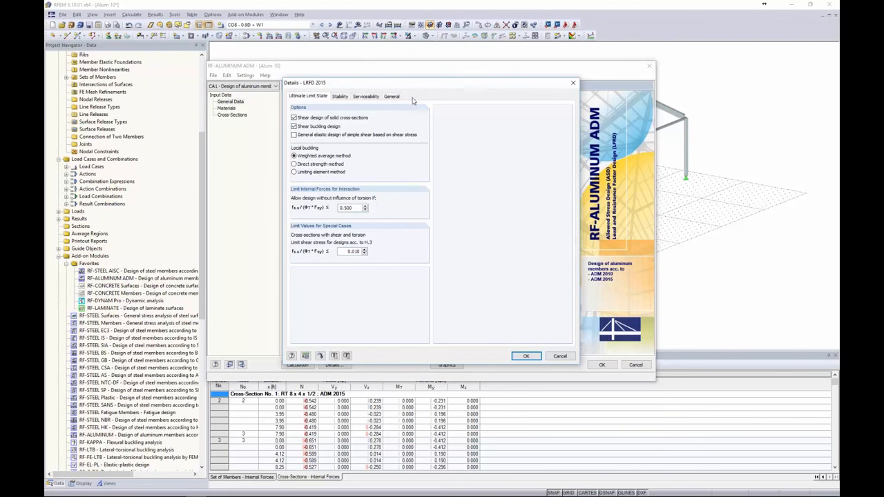
{"action": "left_click_drag", "start_coordinate": [419, 83], "coordinate": [351, 78]}
{"action": "left_click_drag", "start_coordinate": [470, 86], "coordinate": [450, 76]}
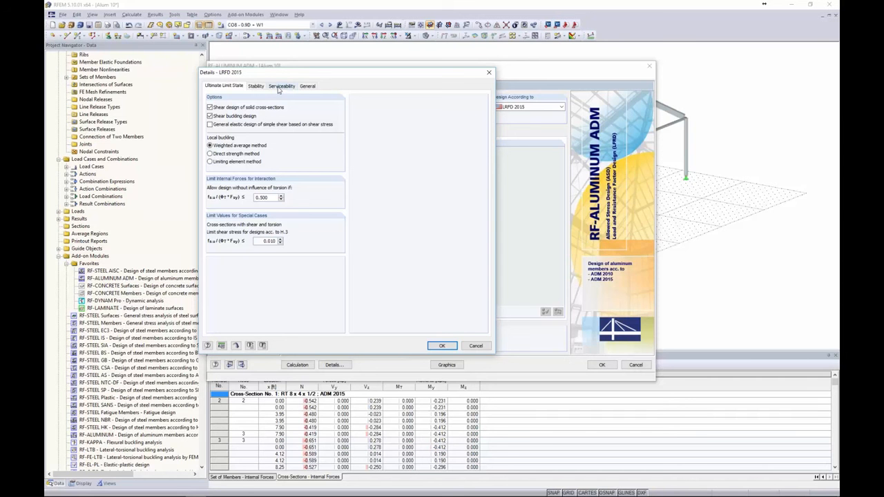
{"action": "left_click", "coordinate": [307, 85]}
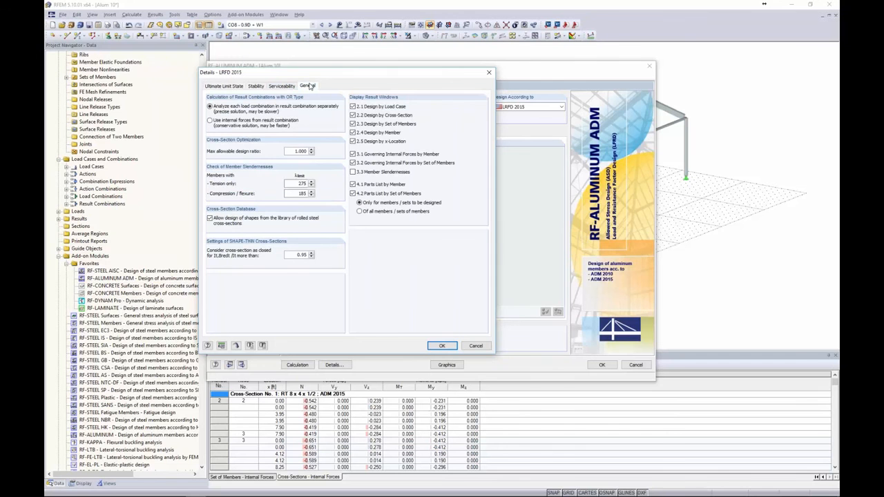
{"action": "double_click", "coordinate": [290, 151]}
{"action": "left_click", "coordinate": [286, 154]}
{"action": "left_click", "coordinate": [476, 346]}
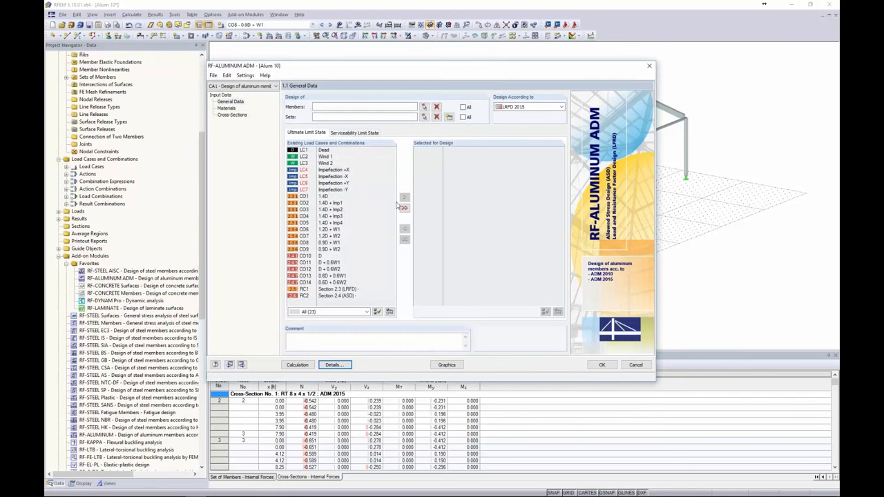
Rename the RF-ALUMINUM ADM design case as "Columns & Braces".
{"action": "left_click", "coordinate": [213, 75]}
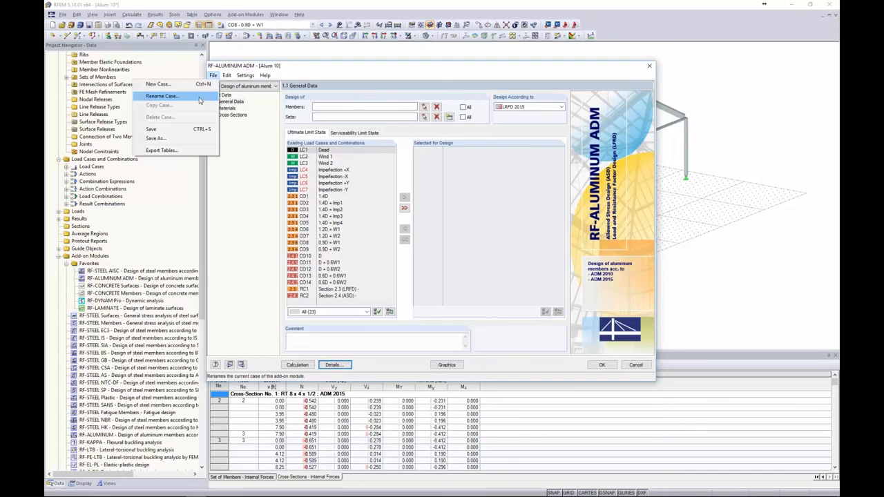
{"action": "left_click", "coordinate": [172, 96]}
{"action": "type", "text": "C"}
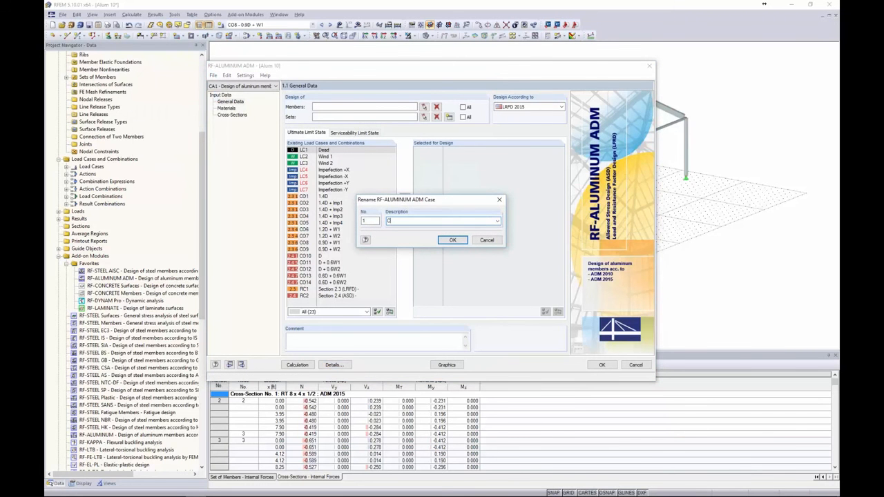
{"action": "type", "text": "olumns & Braces"}
{"action": "left_click", "coordinate": [452, 240]}
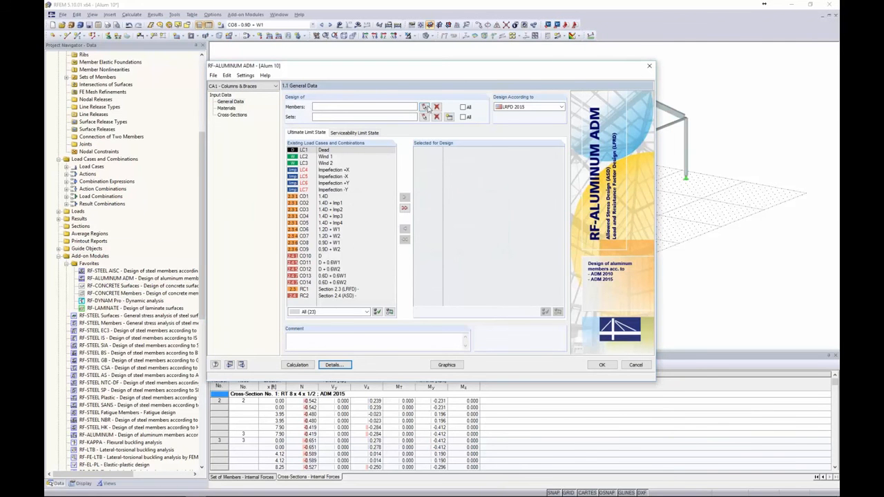
Pick all columns and diagonal braces of the structure graphically as the members to design.
{"action": "left_click", "coordinate": [424, 107]}
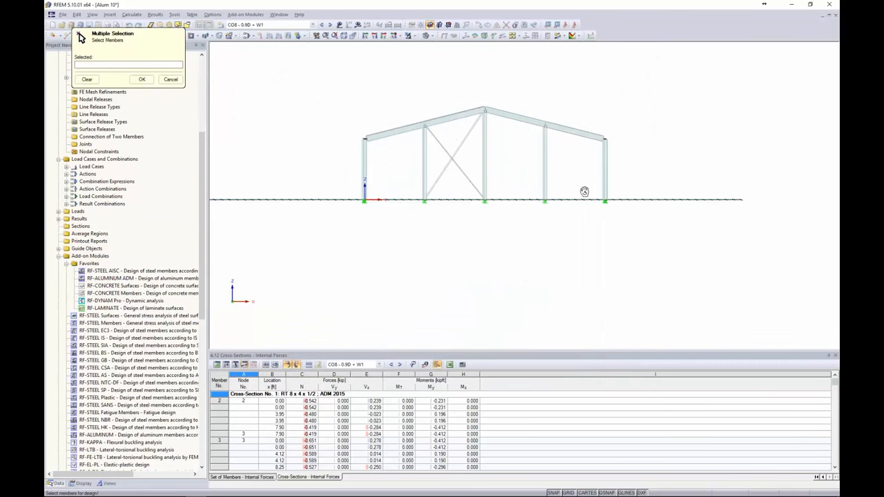
{"action": "left_click_drag", "start_coordinate": [648, 179], "coordinate": [337, 159]}
{"action": "middle_click_drag", "start_coordinate": [523, 225], "coordinate": [319, 217], "text": "ctrl"}
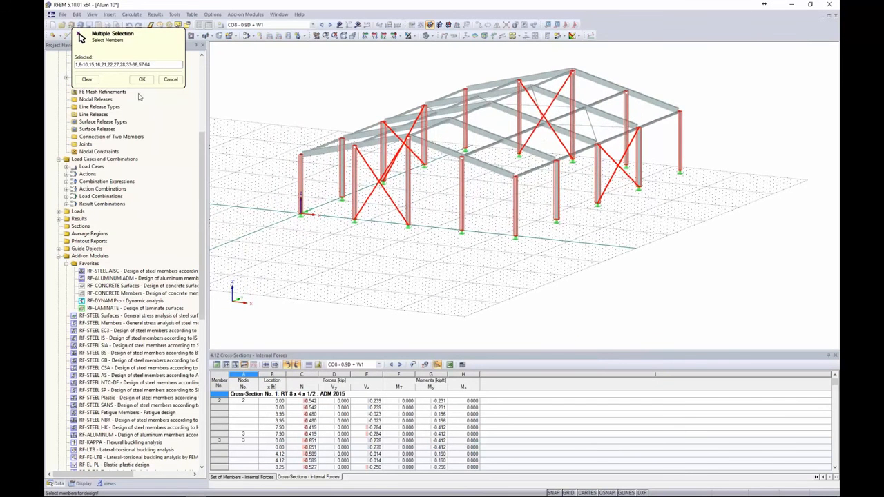
{"action": "left_click", "coordinate": [142, 78]}
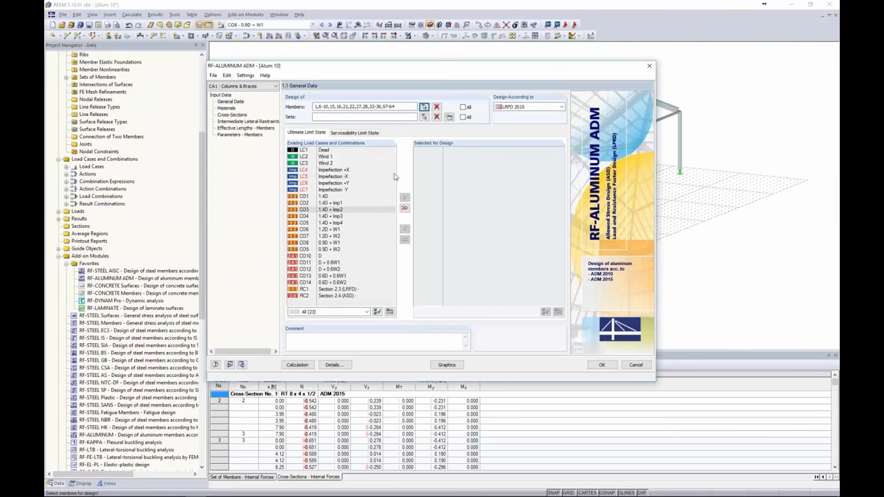
Add the LRFD load combinations CO1 to CO9 to the ultimate limit state design.
{"action": "left_click", "coordinate": [325, 197]}
{"action": "left_click", "coordinate": [324, 249], "text": "shift"}
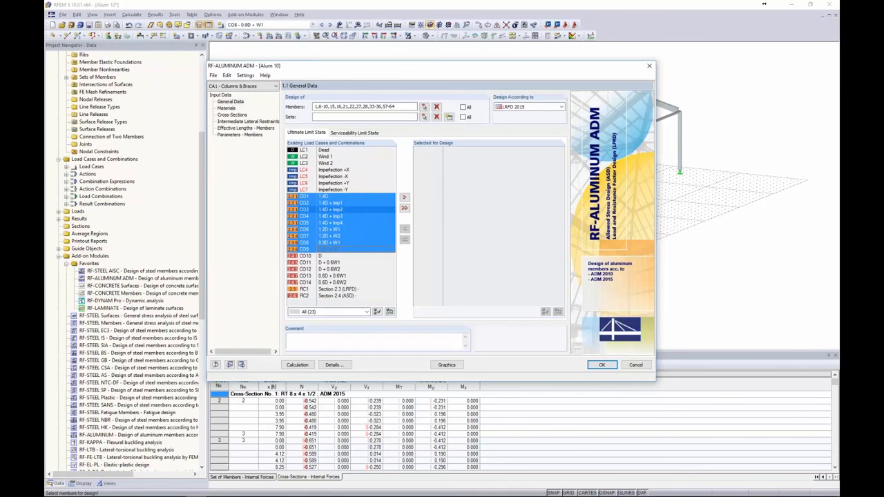
{"action": "left_click", "coordinate": [405, 199]}
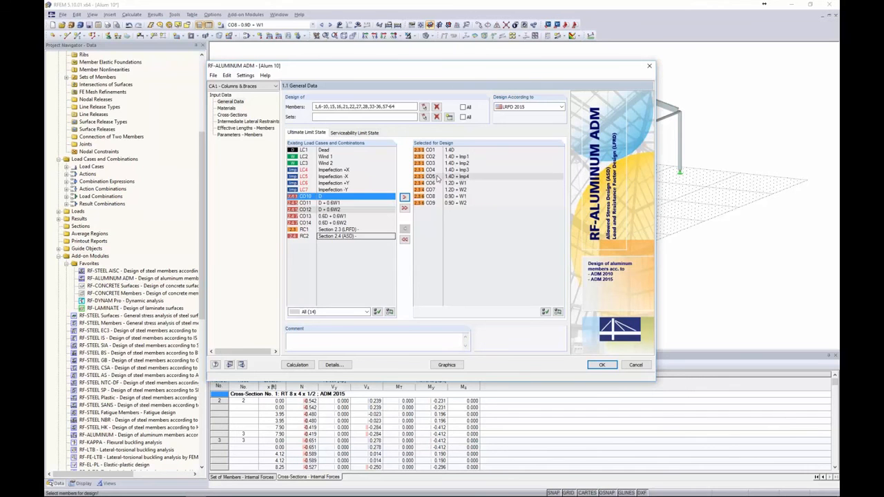
Add the load combinations CO10 to CO14 to the serviceability limit state design.
{"action": "left_click", "coordinate": [351, 134]}
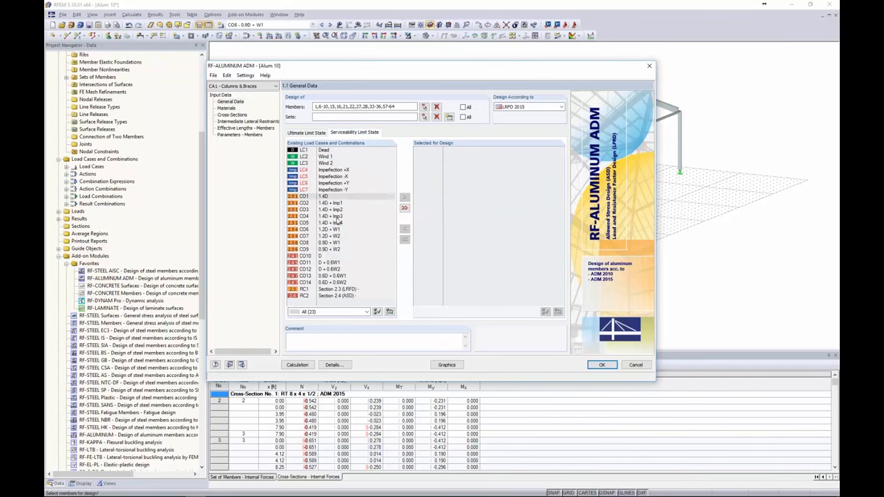
{"action": "left_click", "coordinate": [325, 256]}
{"action": "left_click", "coordinate": [326, 283], "text": "shift"}
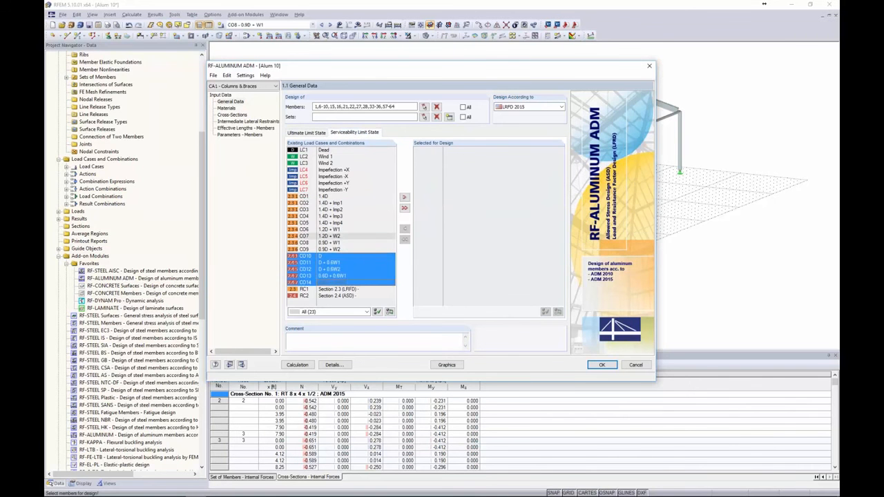
{"action": "left_click", "coordinate": [405, 197]}
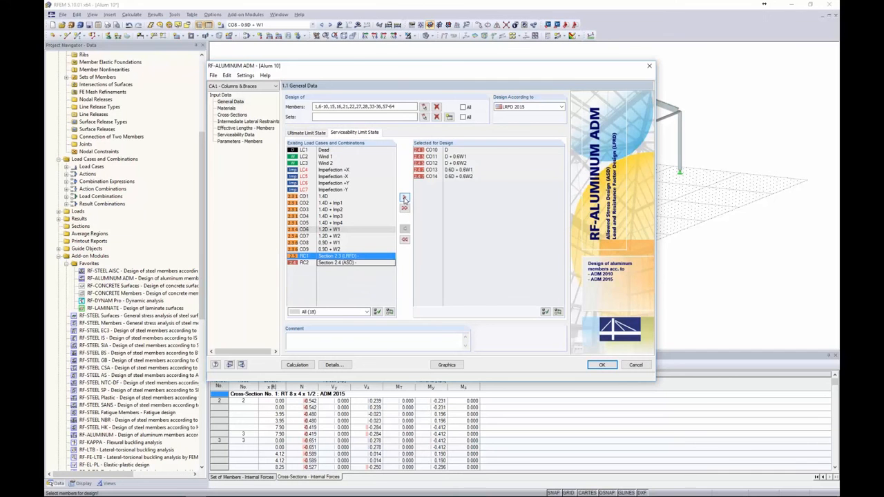
Review the design case's materials, including the 6061-T6 B221 extrusion, and the RT 8 x 4 x 1/2 and SHAPE-THIN ALUM TUBE cross-sections.
{"action": "left_click", "coordinate": [226, 108]}
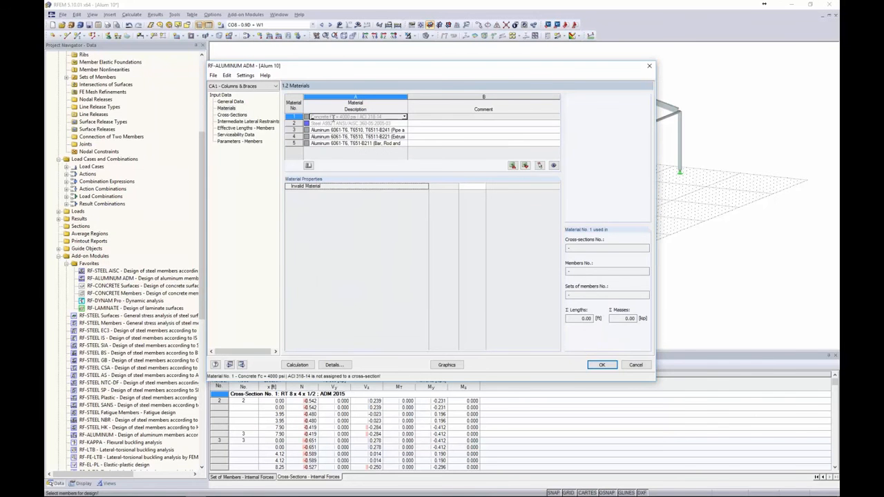
{"action": "left_click", "coordinate": [333, 123]}
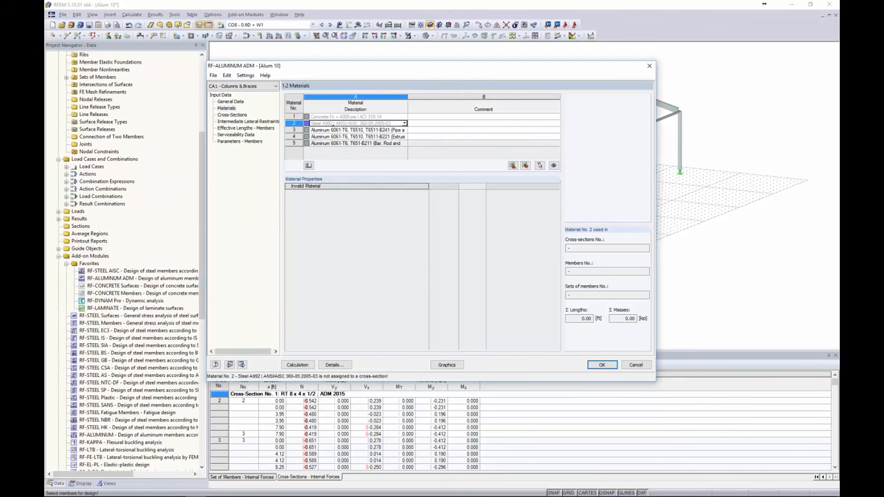
{"action": "left_click", "coordinate": [356, 136]}
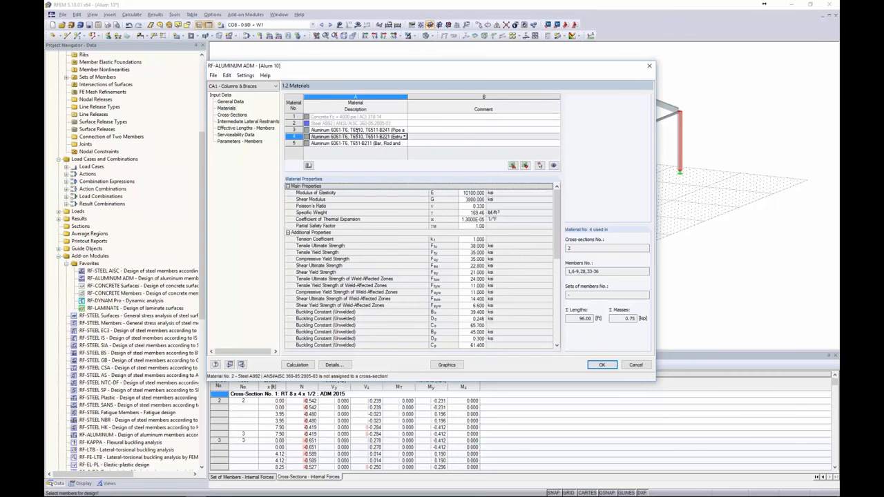
{"action": "mouse_move", "coordinate": [556, 206]}
{"action": "left_mouse_down"}
{"action": "mouse_move", "coordinate": [552, 264]}
{"action": "mouse_move", "coordinate": [558, 195]}
{"action": "left_mouse_up"}
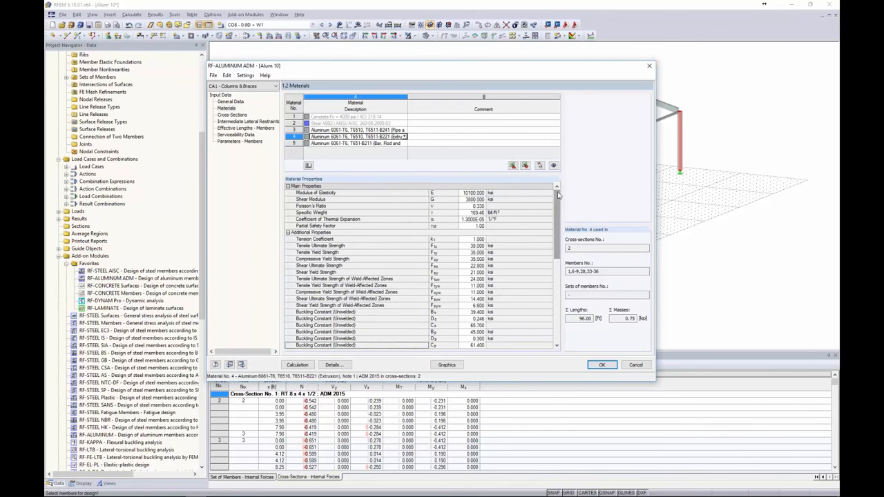
{"action": "left_click", "coordinate": [232, 115]}
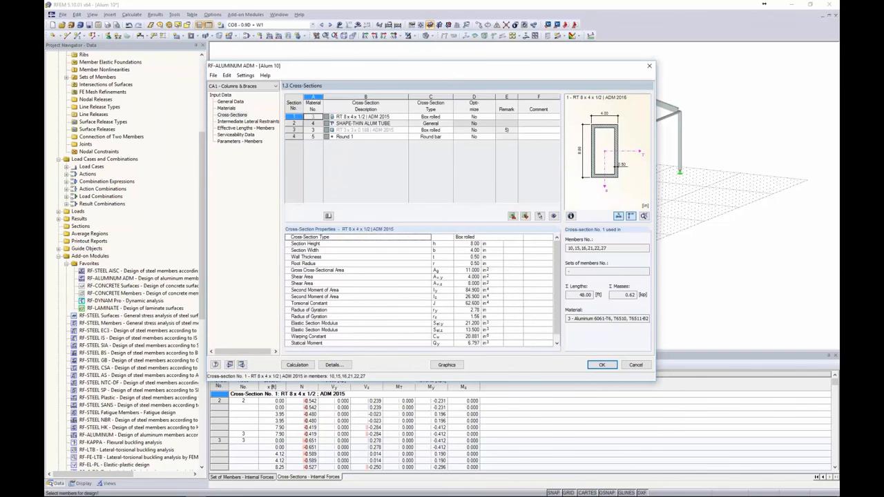
{"action": "left_click", "coordinate": [401, 118]}
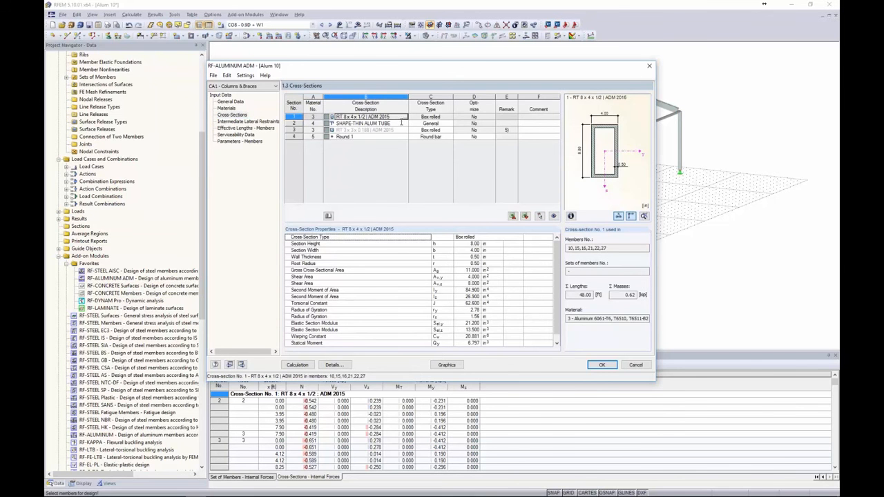
{"action": "left_click", "coordinate": [402, 123]}
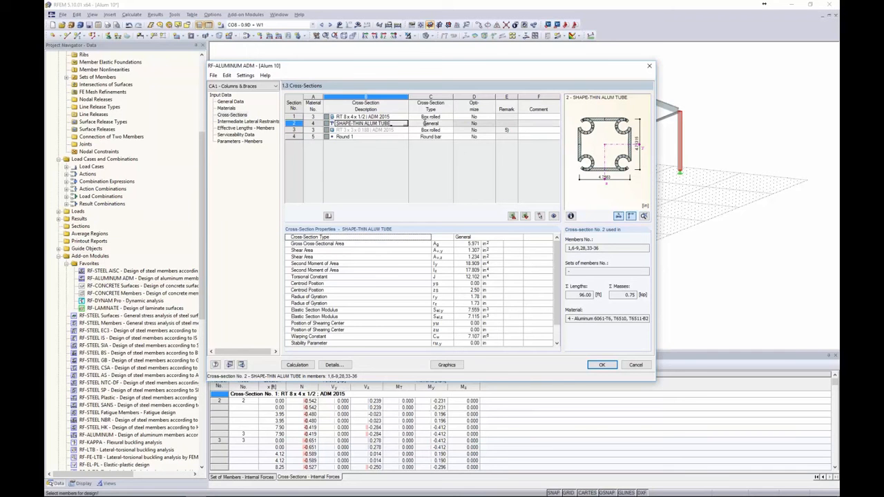
Try three intermediate lateral restraints on member 1 and switch its lateral restraint off again.
{"action": "left_click", "coordinate": [248, 123]}
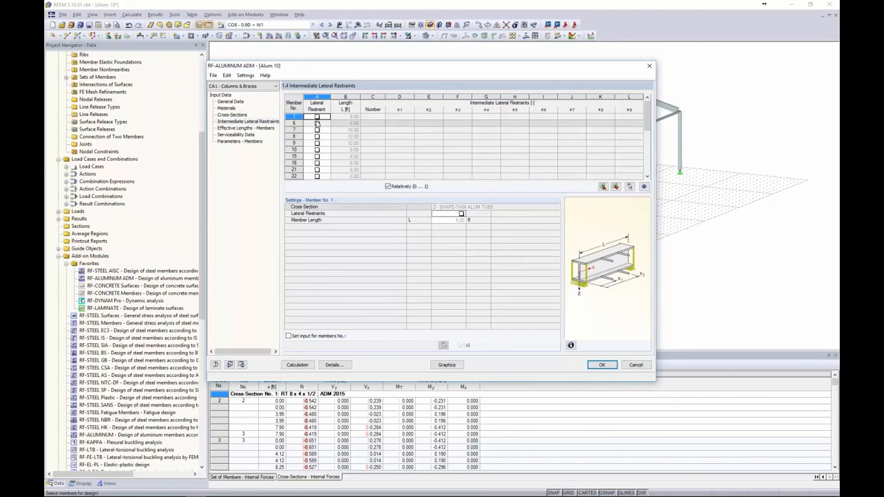
{"action": "left_click", "coordinate": [317, 117]}
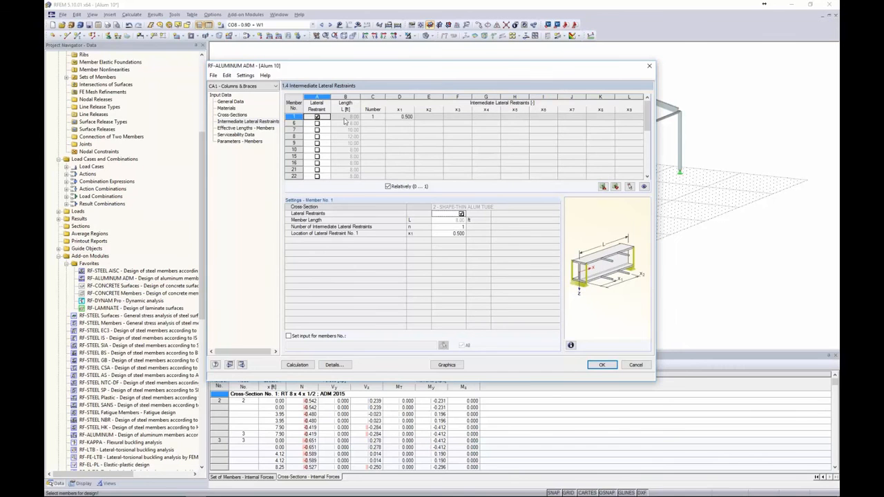
{"action": "left_click_drag", "start_coordinate": [385, 74], "coordinate": [443, 261]}
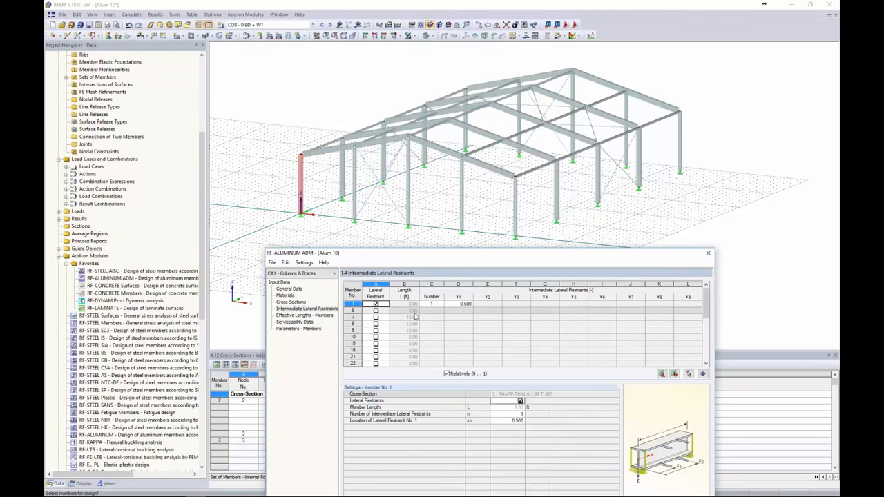
{"action": "left_click_drag", "start_coordinate": [455, 257], "coordinate": [445, 122]}
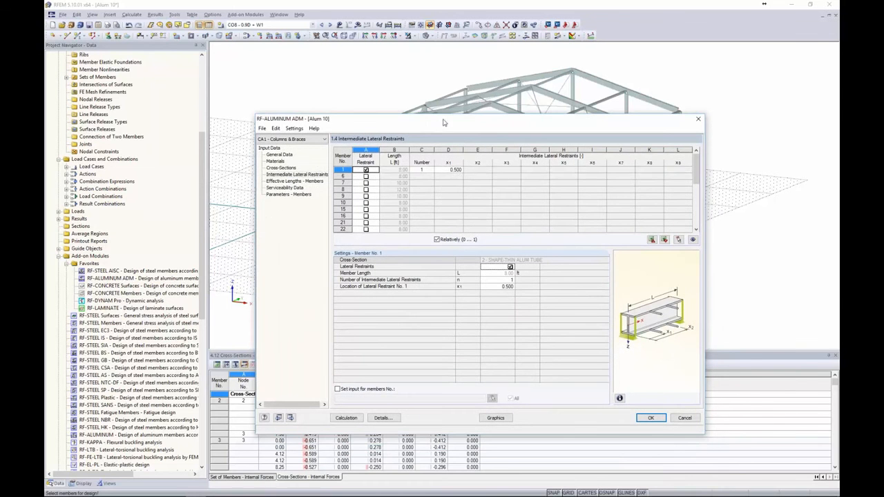
{"action": "left_click", "coordinate": [423, 169]}
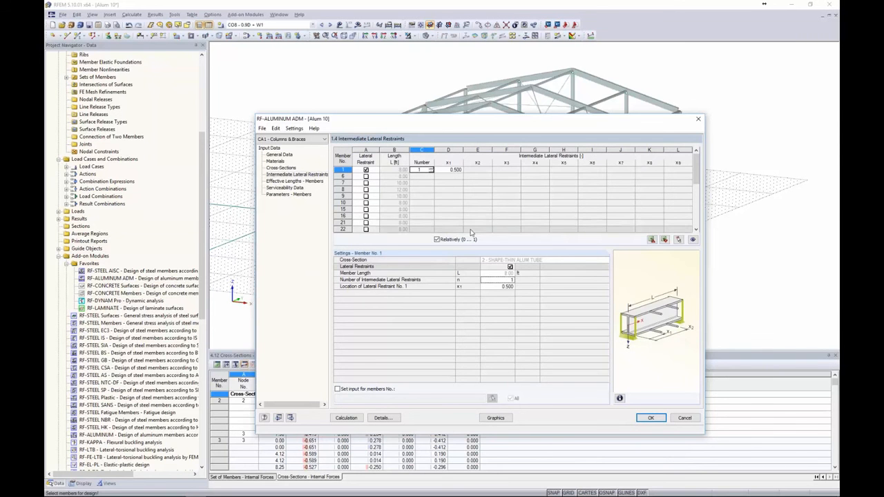
{"action": "left_click", "coordinate": [431, 169]}
{"action": "left_click", "coordinate": [431, 168]}
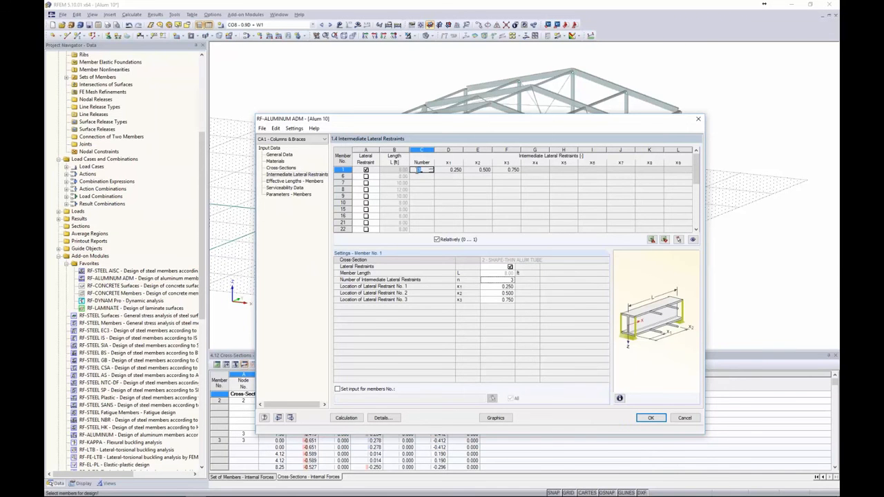
{"action": "left_click", "coordinate": [366, 170]}
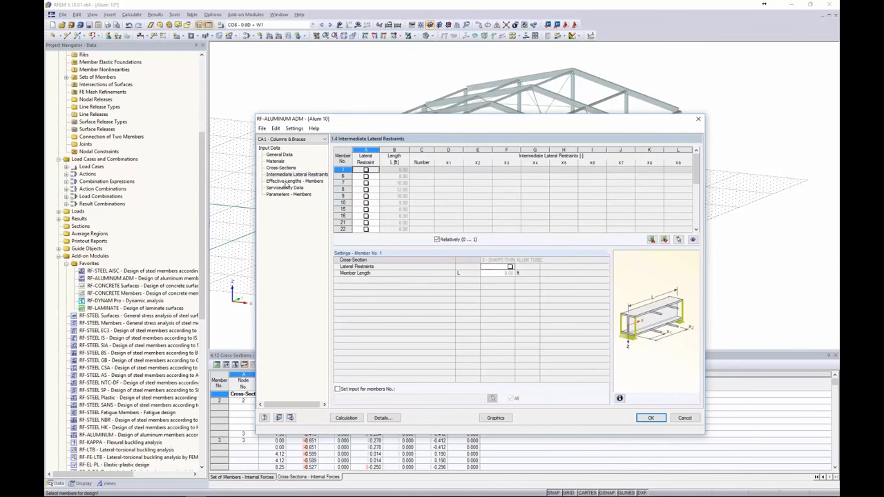
Examine the members' effective lengths and buckling settings alongside the frame model.
{"action": "left_click", "coordinate": [292, 181]}
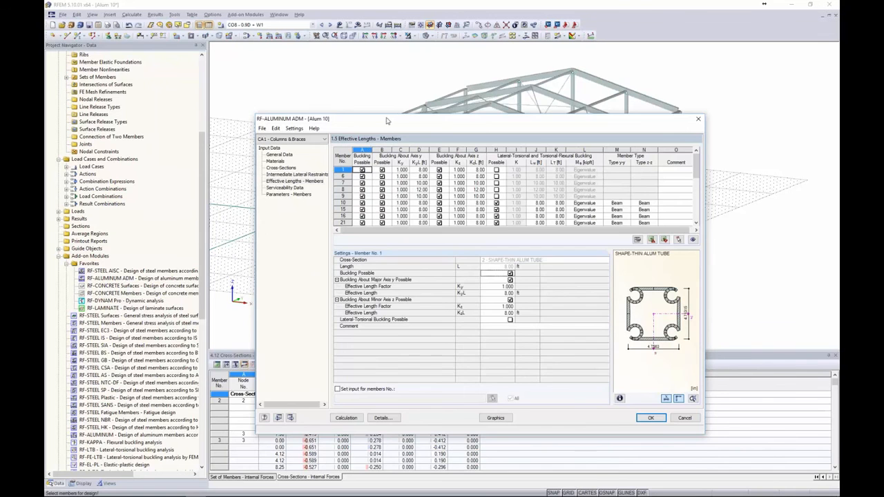
{"action": "mouse_move", "coordinate": [391, 119]}
{"action": "left_mouse_down"}
{"action": "mouse_move", "coordinate": [334, 106]}
{"action": "mouse_move", "coordinate": [336, 97]}
{"action": "left_mouse_up"}
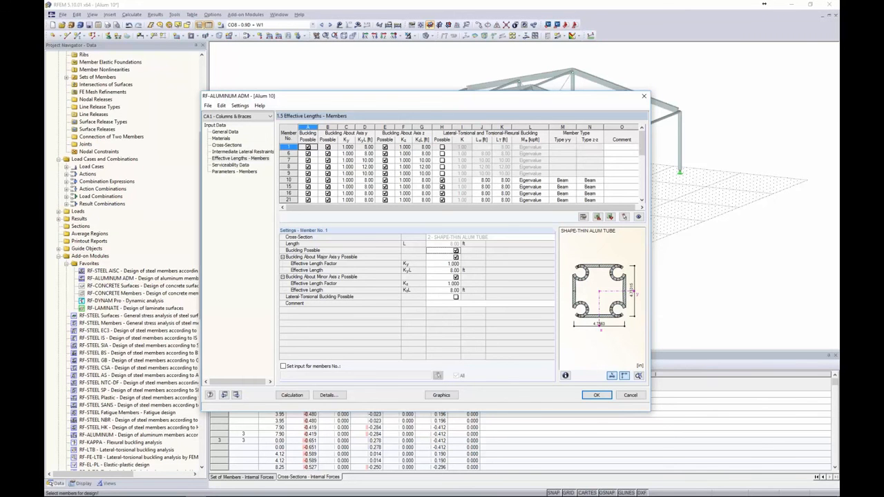
{"action": "left_click_drag", "start_coordinate": [425, 102], "coordinate": [283, 79]}
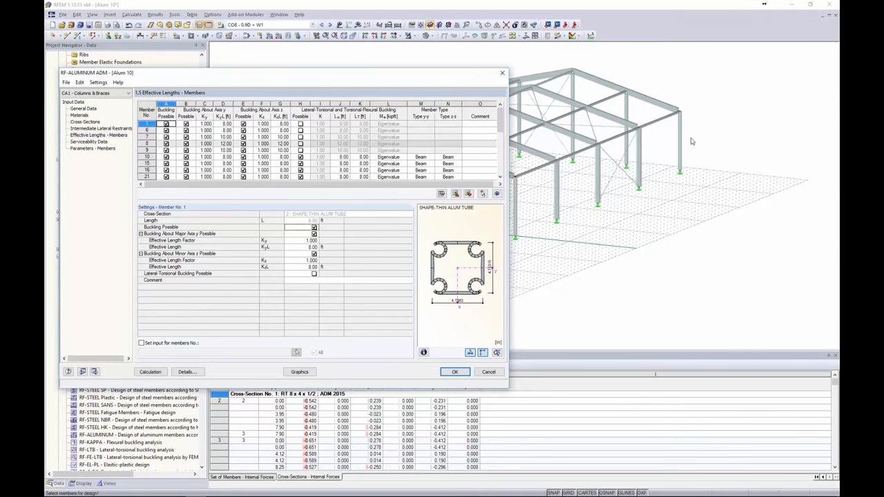
{"action": "left_click_drag", "start_coordinate": [242, 77], "coordinate": [372, 90]}
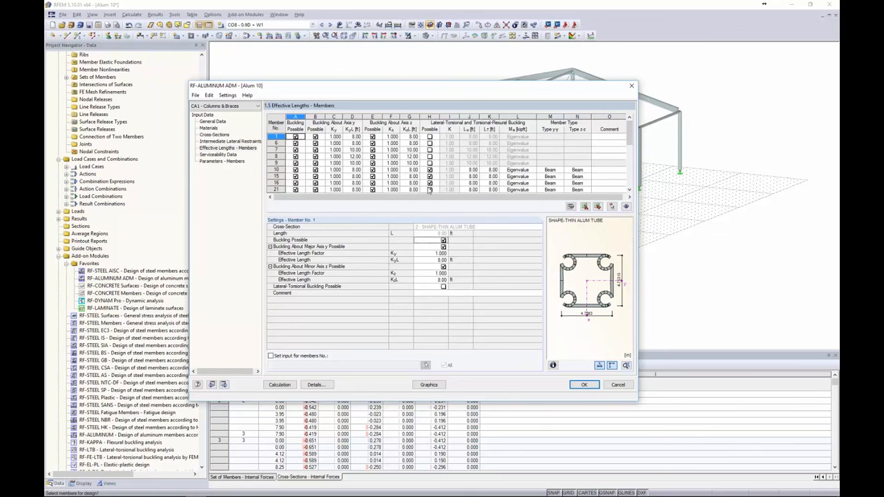
Check the general LRFD 2015 detail setting that decides when SHAPE-THIN cross-sections are considered closed, and close the details.
{"action": "left_click", "coordinate": [315, 385]}
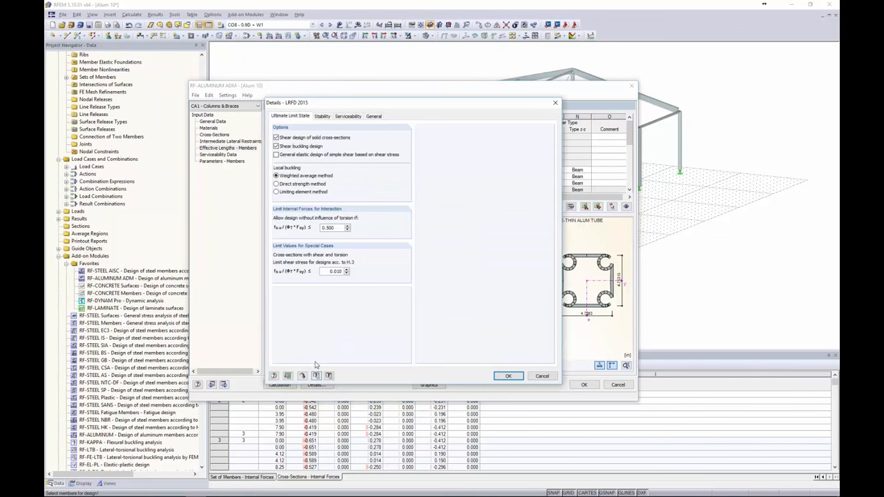
{"action": "left_click", "coordinate": [374, 116]}
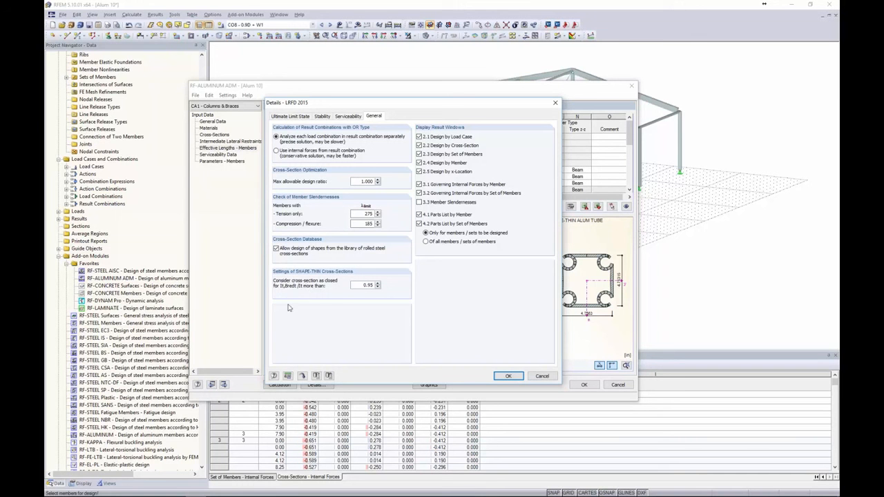
{"action": "double_click", "coordinate": [368, 284]}
{"action": "left_click", "coordinate": [506, 378]}
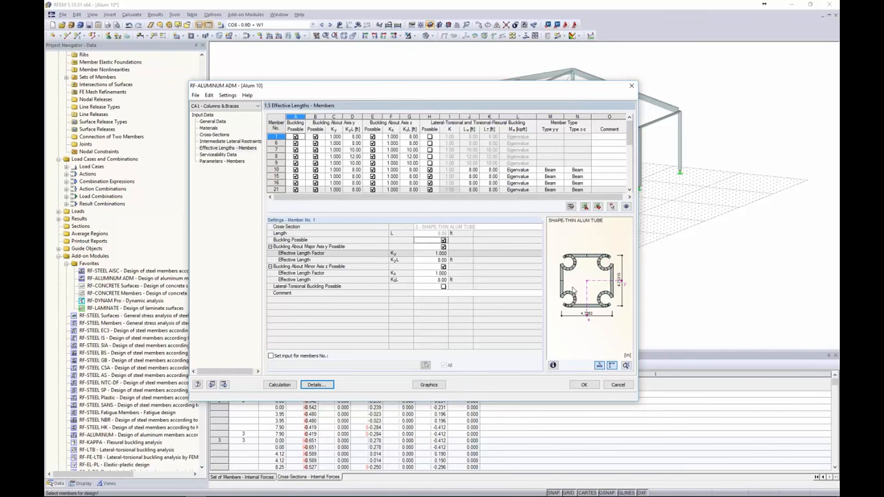
Try determining member 10's critical moment for lateral-torsional buckling acc. to F and return it to Eigenvalue.
{"action": "left_click", "coordinate": [352, 170]}
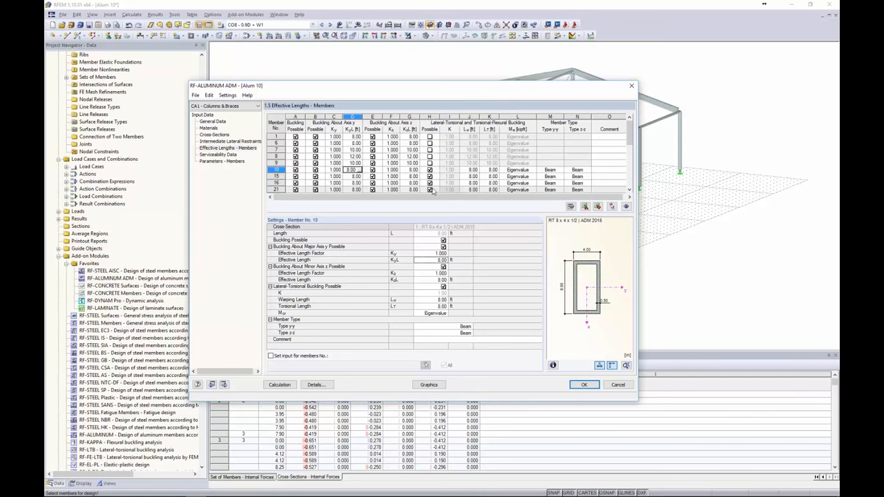
{"action": "left_click", "coordinate": [516, 170]}
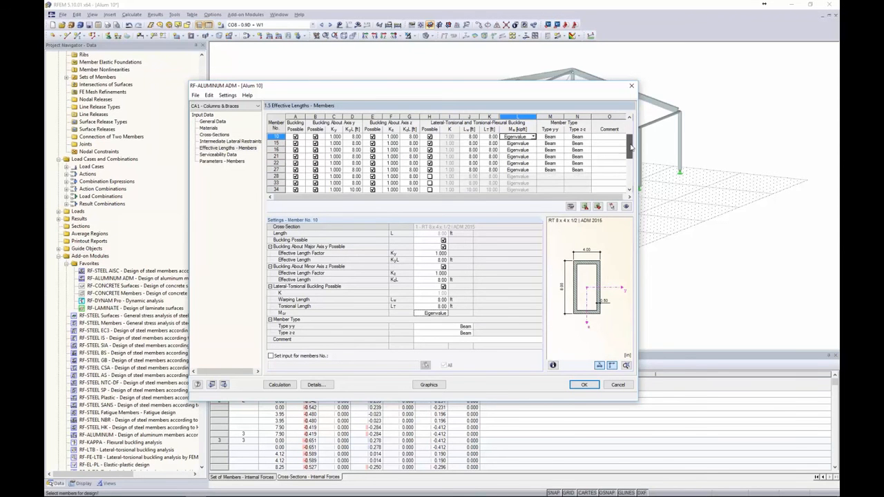
{"action": "scroll", "coordinate": [515, 145], "scroll_direction": "down", "scroll_amount": 2}
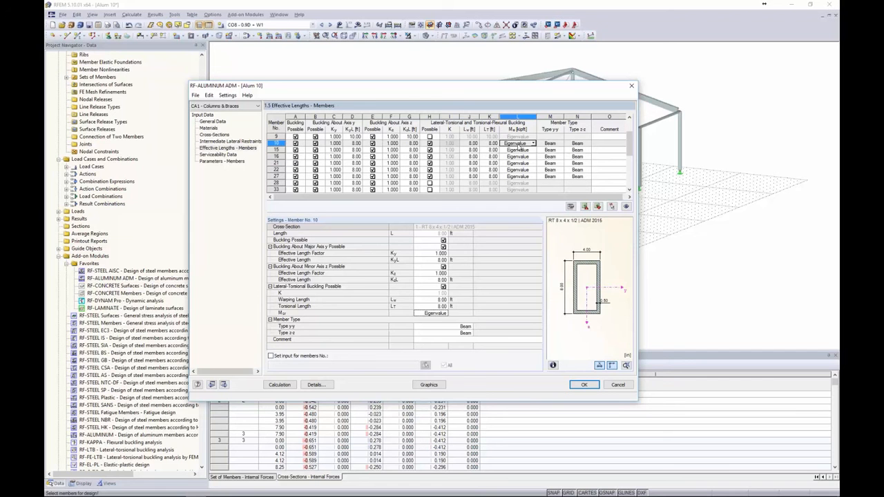
{"action": "left_click", "coordinate": [533, 144]}
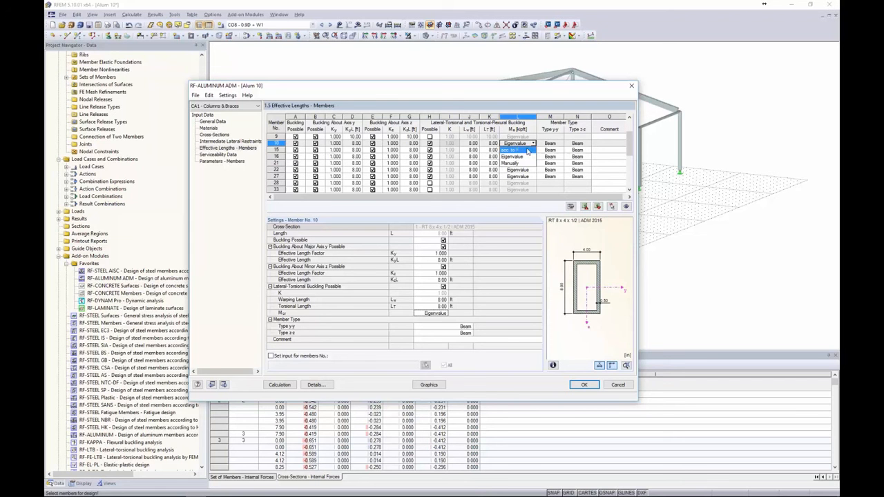
{"action": "left_click", "coordinate": [524, 149]}
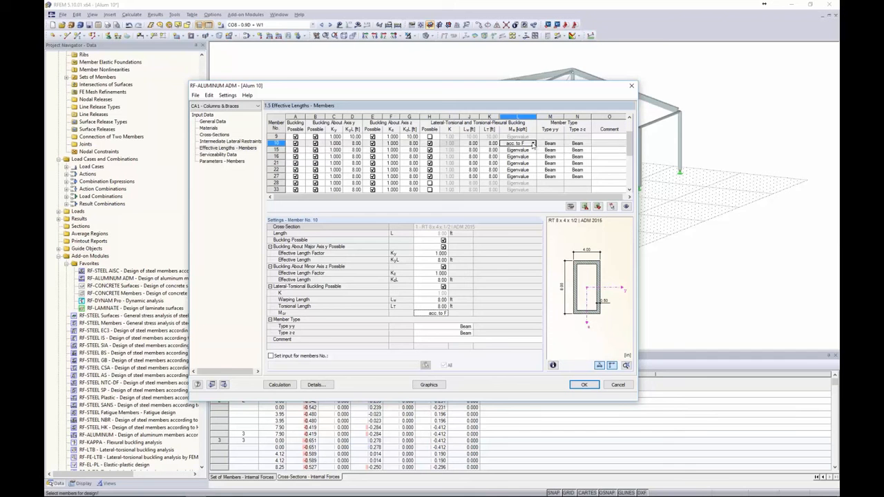
{"action": "left_click", "coordinate": [533, 143]}
{"action": "left_click", "coordinate": [521, 157]}
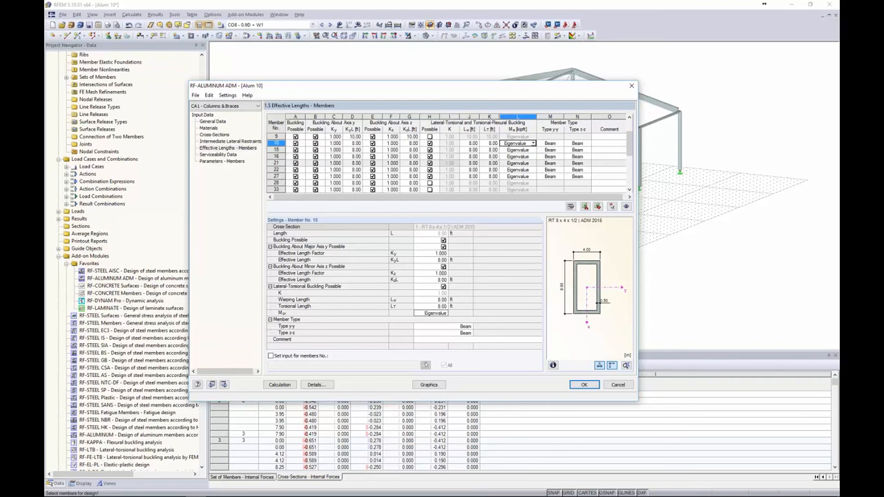
Assign serviceability data by member to all columns and braces: members 1,6-10,15,16,21,22,27,28,33-36,57-64.
{"action": "left_click", "coordinate": [220, 154]}
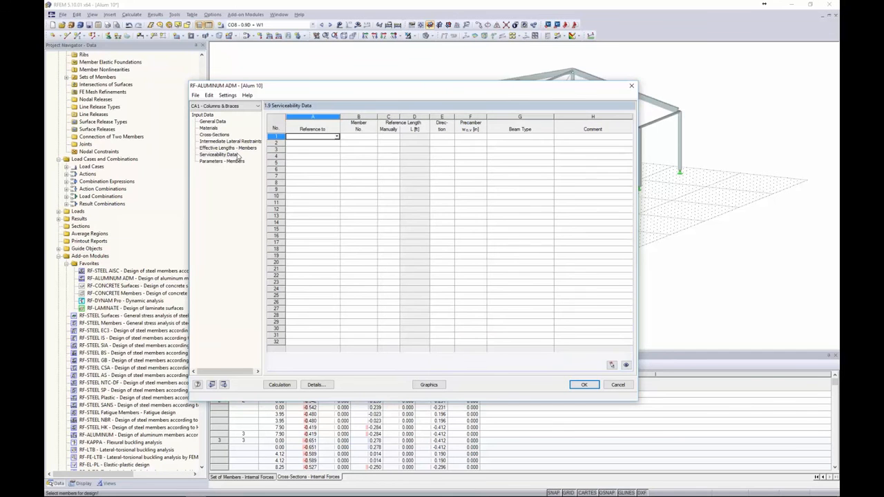
{"action": "left_click", "coordinate": [337, 136]}
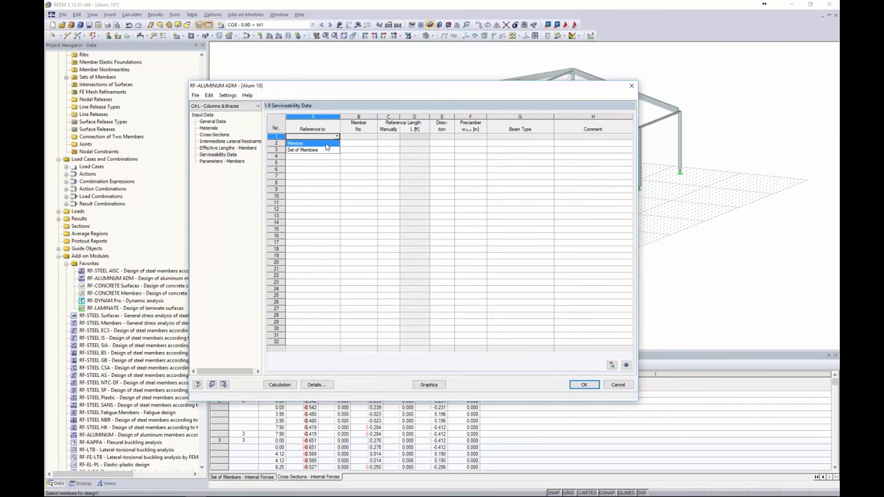
{"action": "left_click", "coordinate": [327, 143]}
{"action": "left_click", "coordinate": [358, 137]}
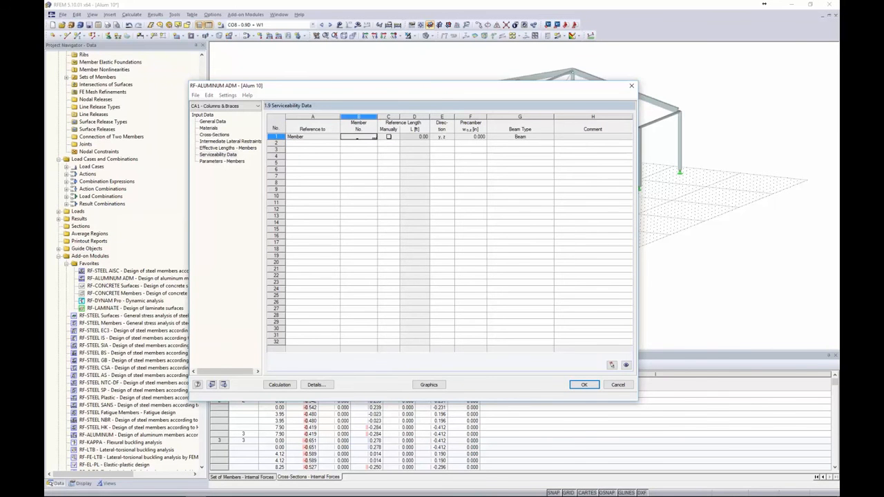
{"action": "left_click", "coordinate": [374, 137]}
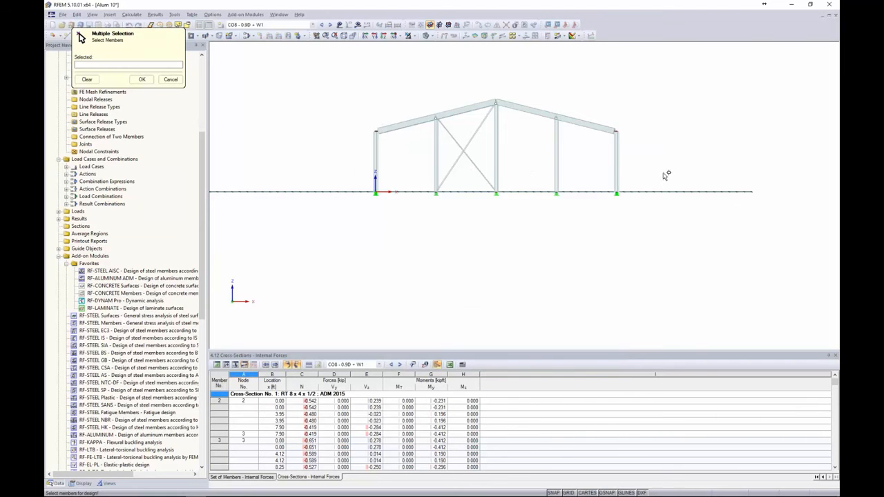
{"action": "left_click_drag", "start_coordinate": [664, 174], "coordinate": [322, 145]}
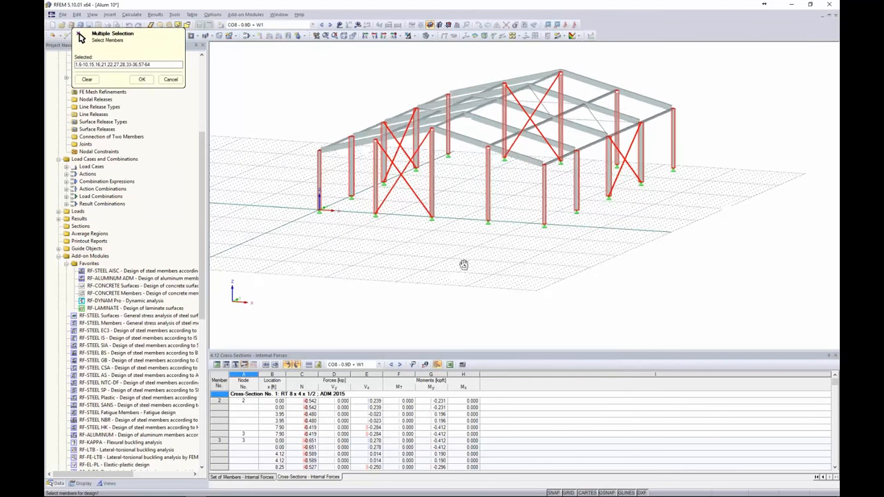
{"action": "left_click", "coordinate": [142, 80]}
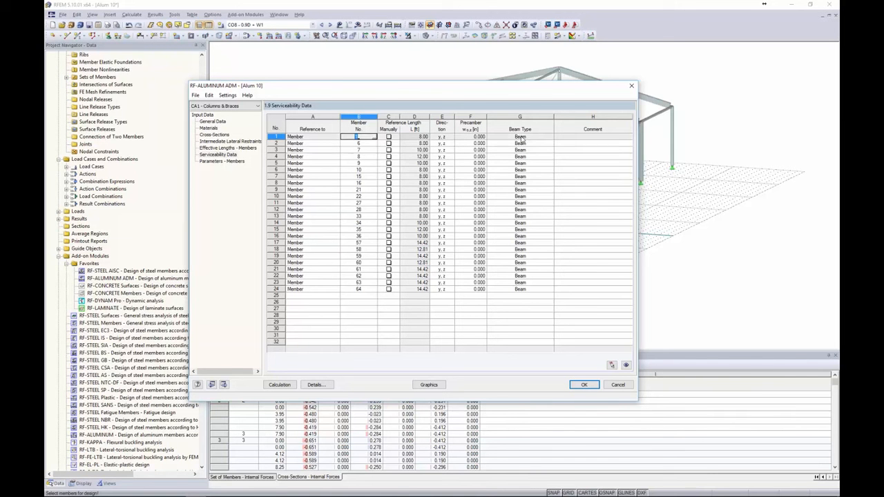
Check which beam types are available for member 1 in the serviceability data.
{"action": "left_click", "coordinate": [542, 138]}
{"action": "left_click", "coordinate": [550, 138]}
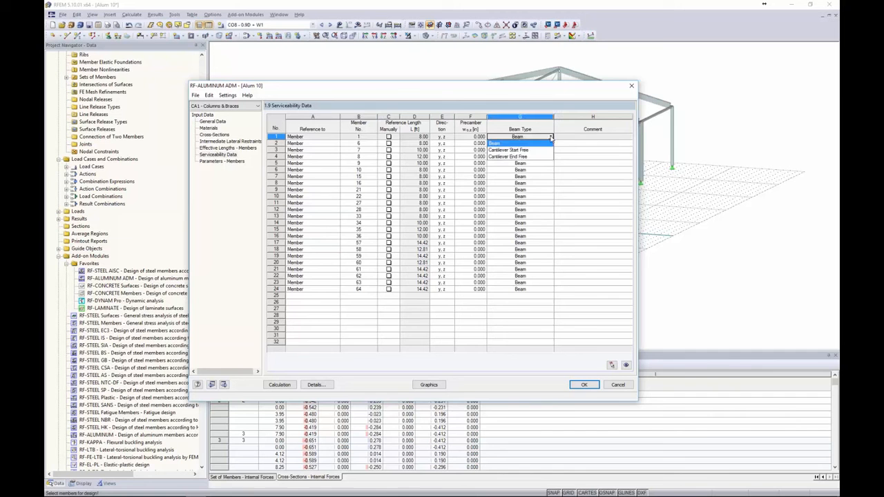
{"action": "left_click", "coordinate": [551, 138]}
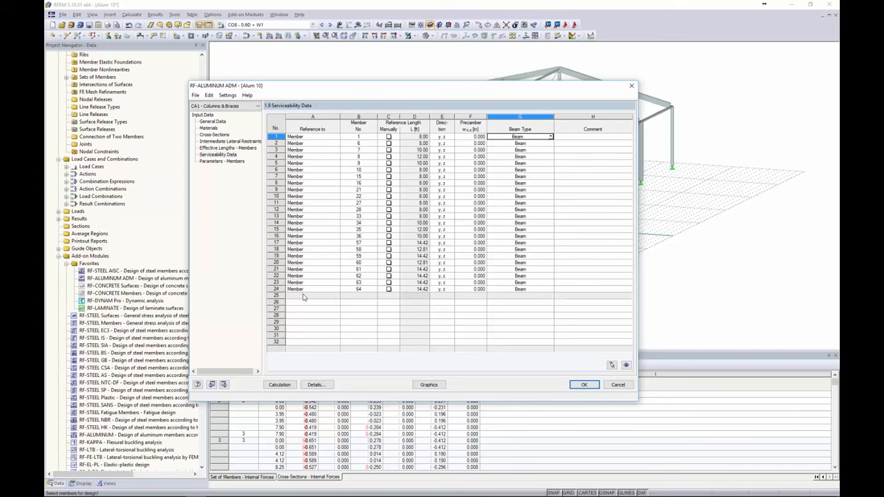
Check the LRFD 2015 serviceability details for deformation reference, deflection limits and precamber direction, and close the details.
{"action": "left_click", "coordinate": [319, 386]}
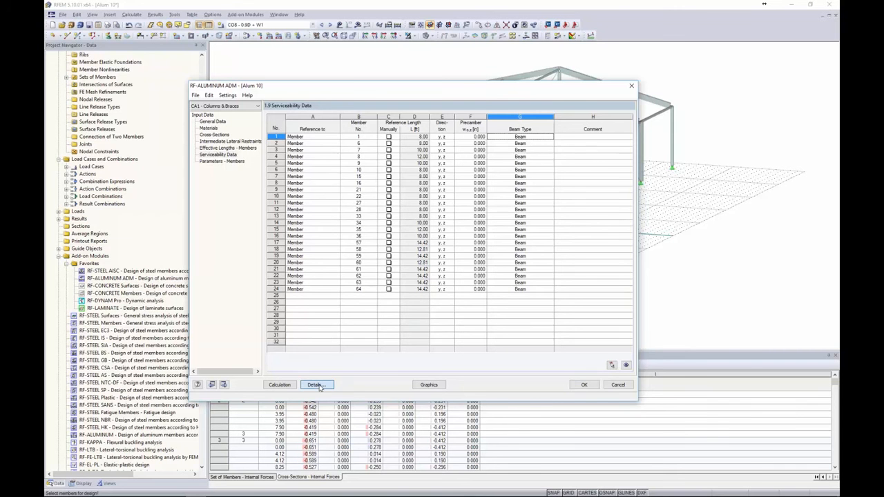
{"action": "left_click", "coordinate": [349, 116]}
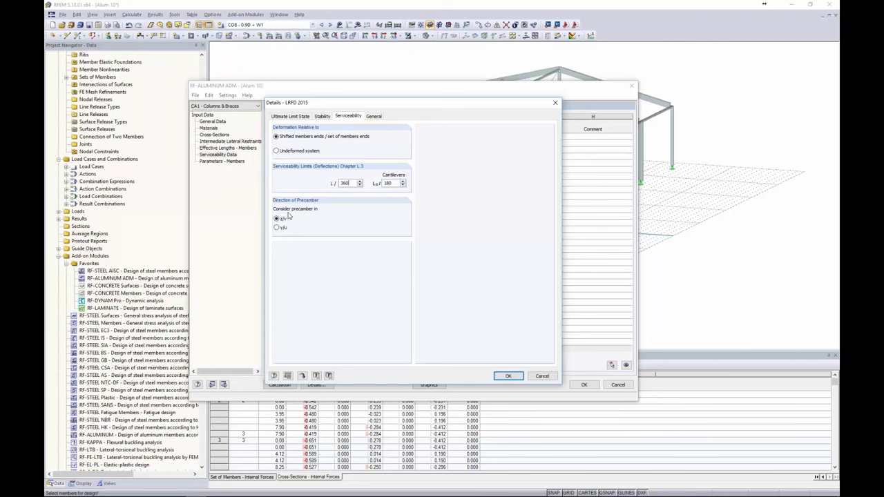
{"action": "left_click_drag", "start_coordinate": [393, 108], "coordinate": [259, 89]}
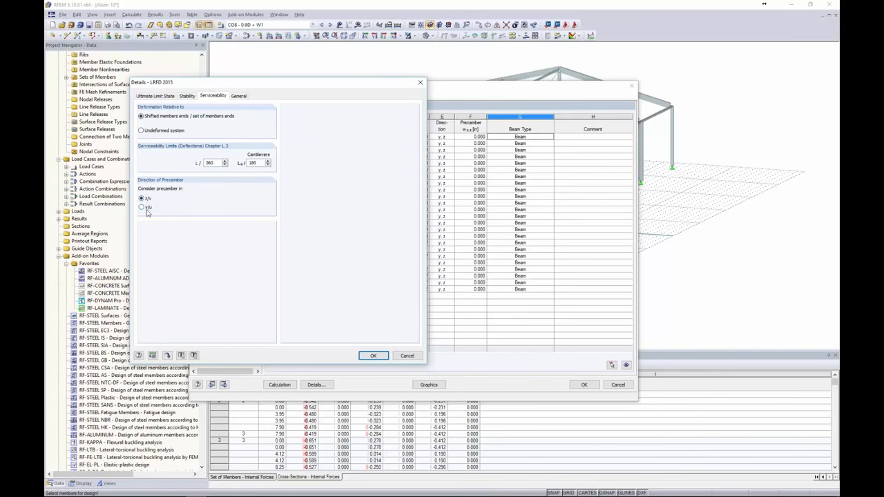
{"action": "left_click", "coordinate": [373, 355]}
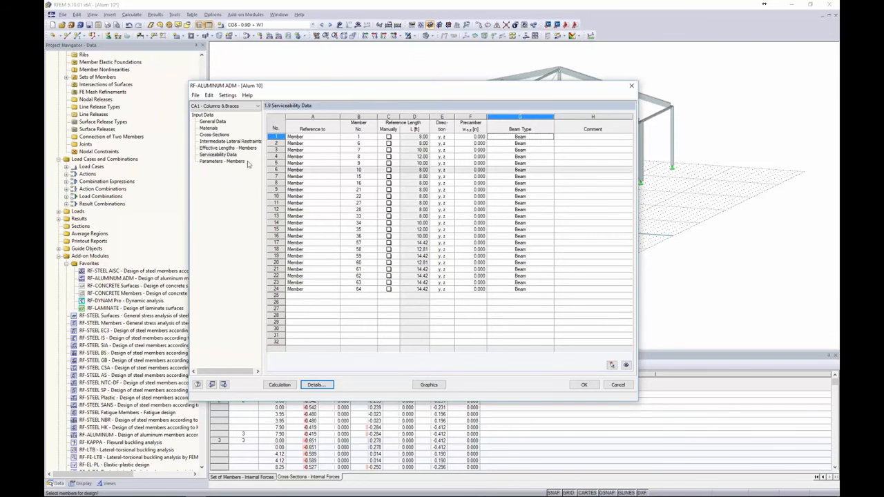
Try defining the cross-sectional area for tension design on member 1 and switch it off again.
{"action": "left_click", "coordinate": [207, 161]}
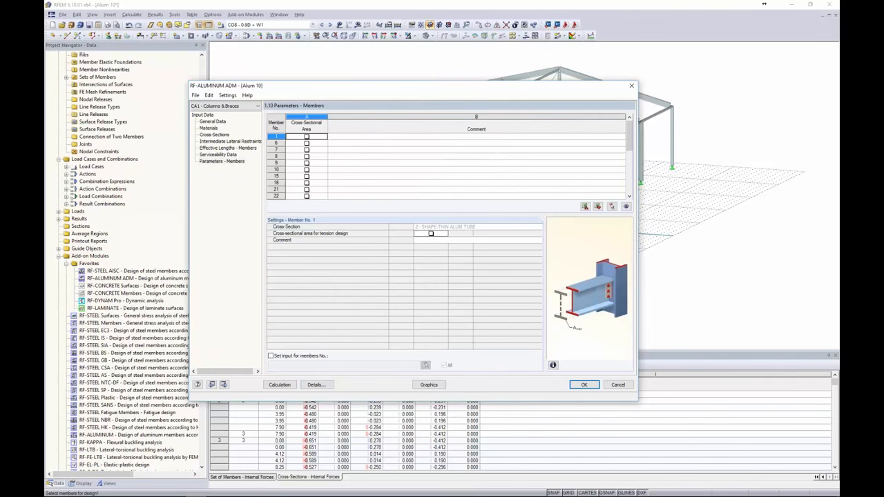
{"action": "left_click", "coordinate": [306, 136]}
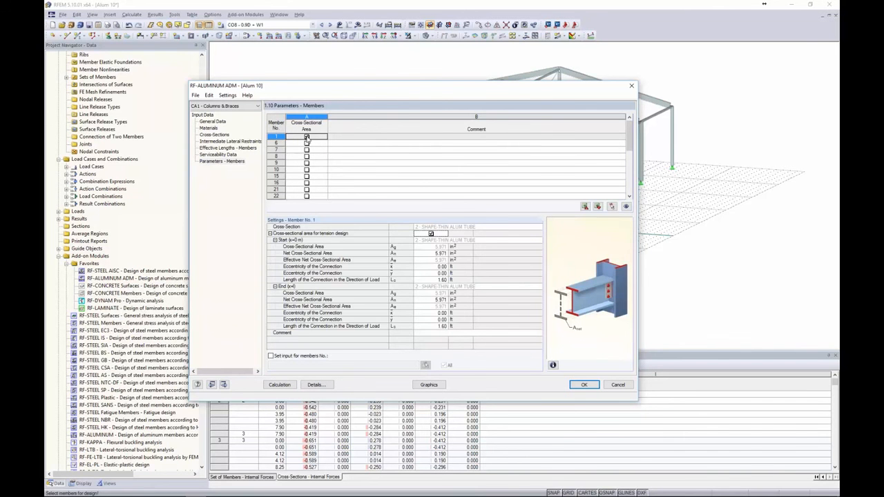
{"action": "left_click_drag", "start_coordinate": [324, 90], "coordinate": [344, 87]}
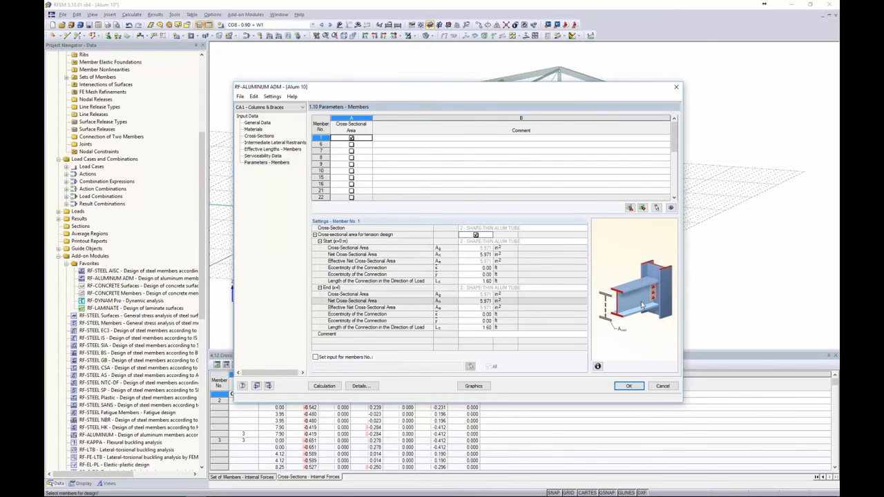
{"action": "left_click", "coordinate": [349, 139]}
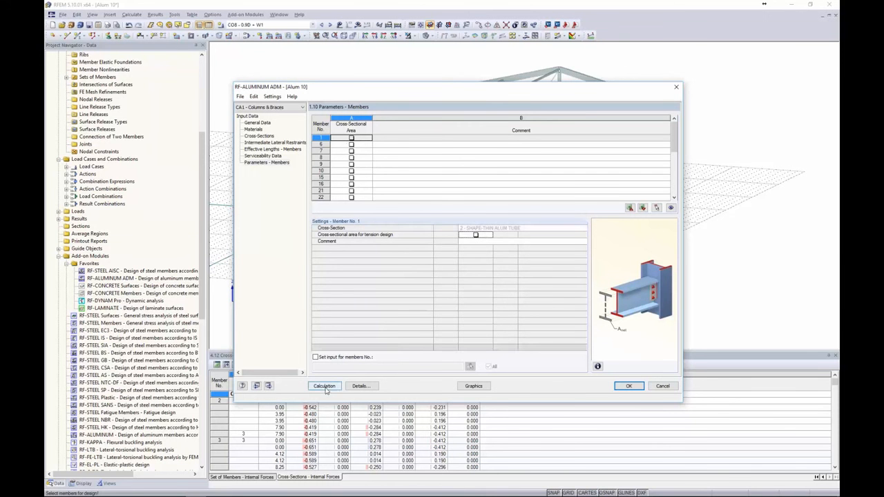
Confirm and leave the design module, and open the RF-ALUMINUM ADM results of the Aluminum 1 model.
{"action": "left_click", "coordinate": [629, 386]}
{"action": "left_click", "coordinate": [279, 14]}
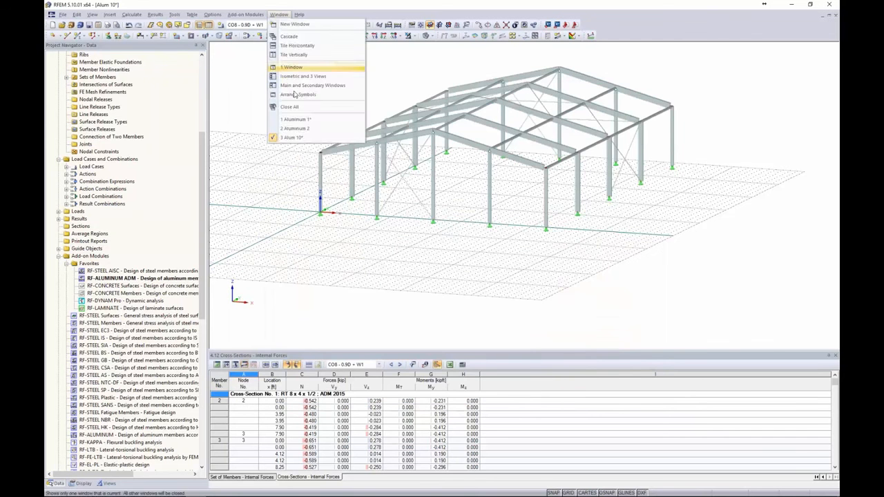
{"action": "left_click", "coordinate": [296, 122]}
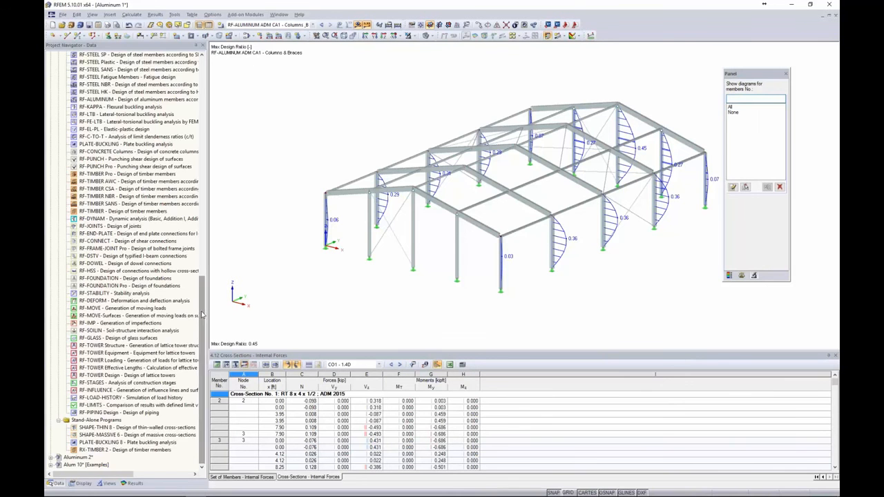
{"action": "left_click_drag", "start_coordinate": [202, 298], "coordinate": [212, 81]}
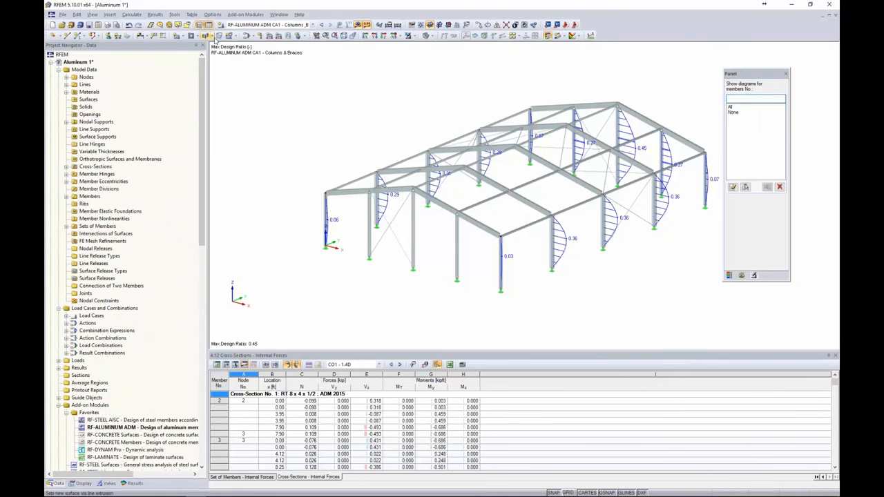
{"action": "left_click", "coordinate": [246, 15]}
{"action": "left_click", "coordinate": [253, 24]}
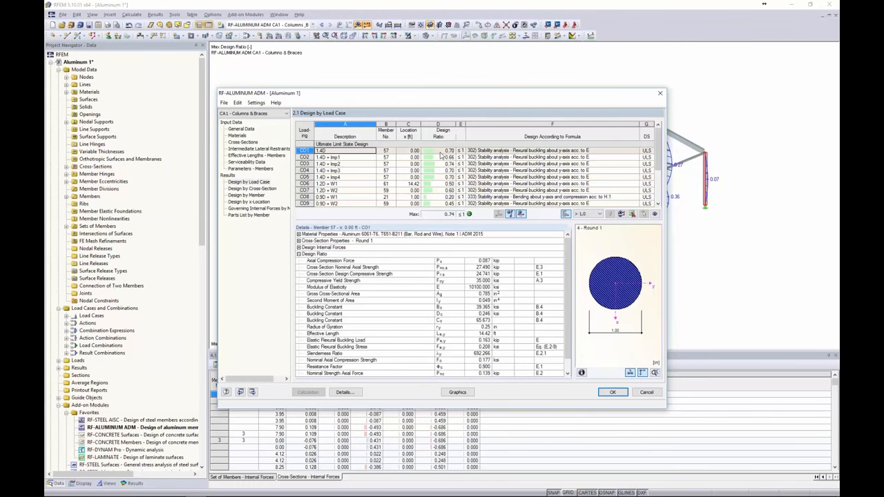
Examine the design results by cross-section, including the local buckling details of member 28's biaxial bending check.
{"action": "left_click", "coordinate": [252, 188]}
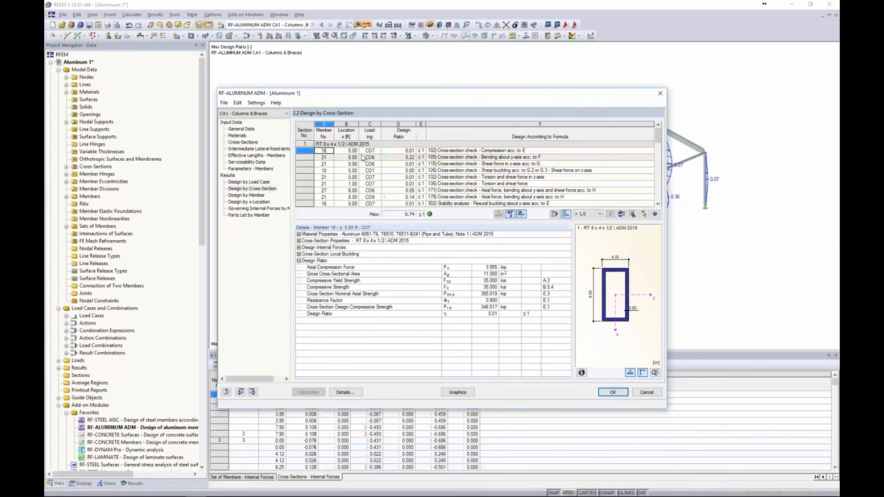
{"action": "scroll", "coordinate": [362, 157], "scroll_direction": "down", "scroll_amount": 10}
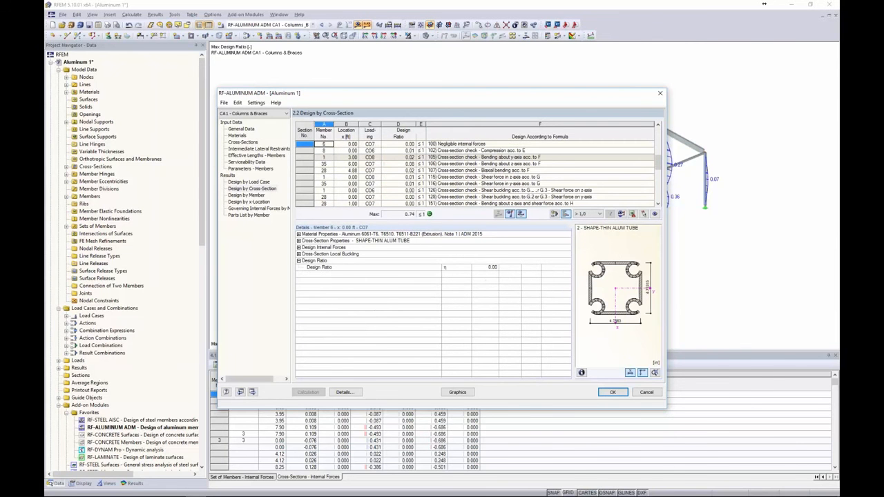
{"action": "left_click", "coordinate": [371, 170]}
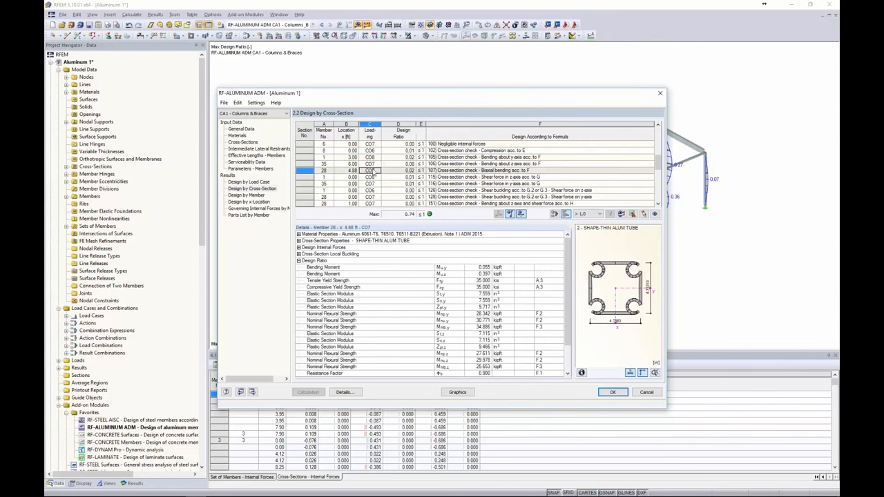
{"action": "left_click", "coordinate": [300, 255]}
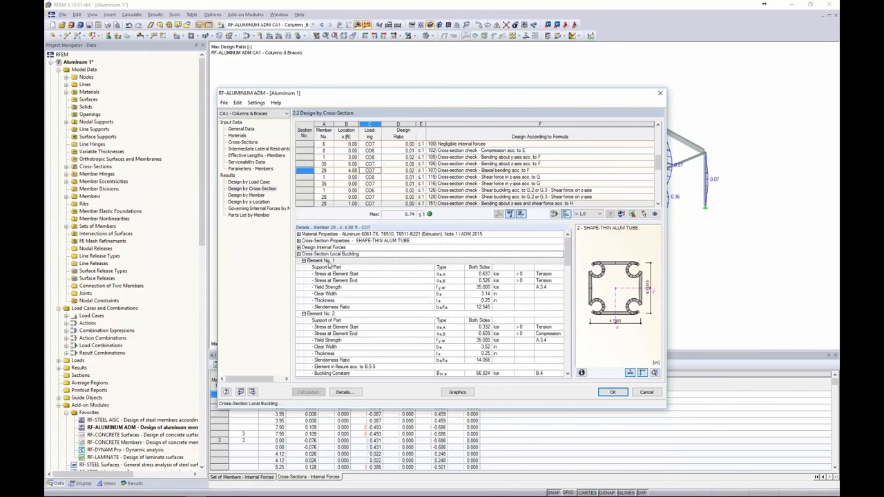
{"action": "scroll", "coordinate": [330, 263], "scroll_direction": "down", "scroll_amount": 7}
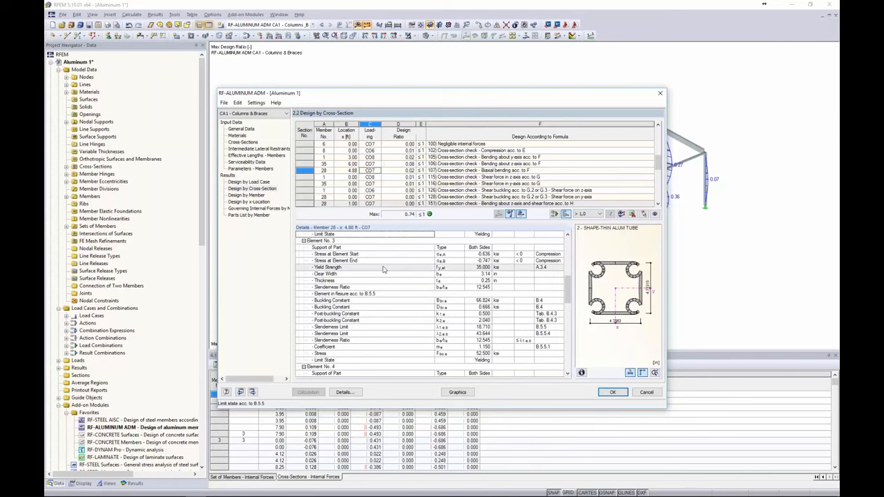
{"action": "scroll", "coordinate": [406, 180], "scroll_direction": "down", "scroll_amount": 2}
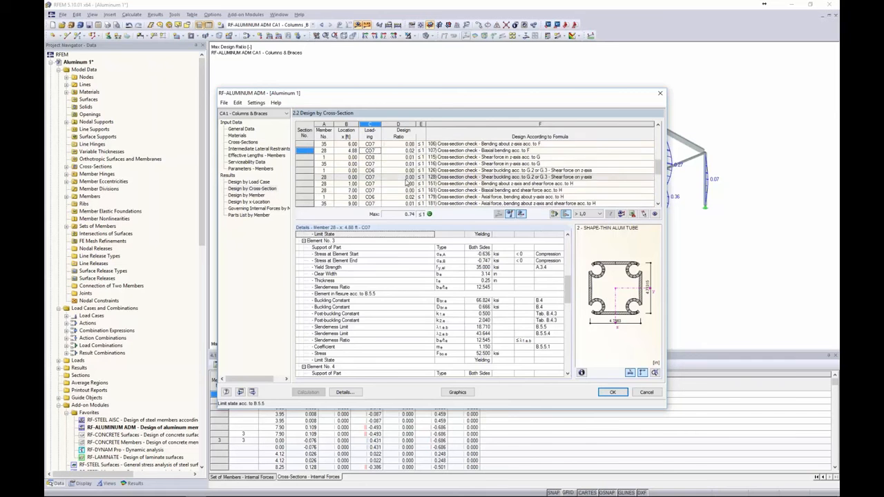
{"action": "scroll", "coordinate": [406, 176], "scroll_direction": "down", "scroll_amount": 2}
Review the design results by member alongside the frame model, from member 1 to member 10.
{"action": "left_click", "coordinate": [252, 195]}
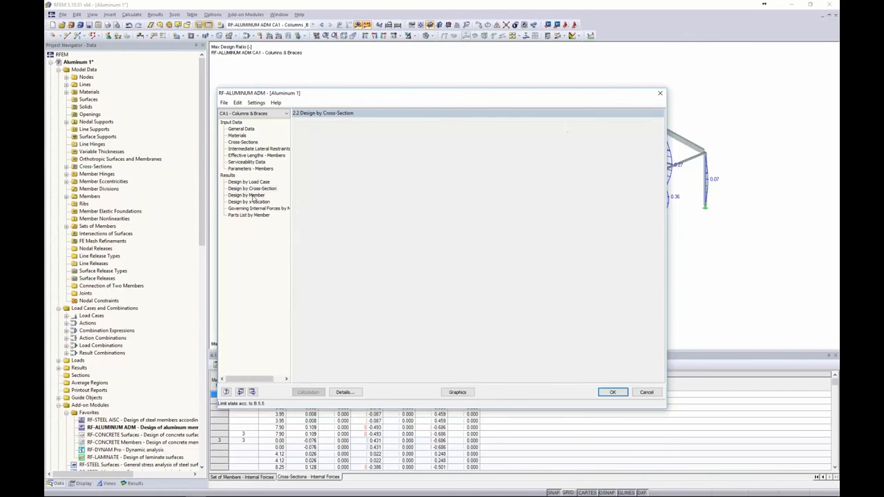
{"action": "left_click_drag", "start_coordinate": [377, 97], "coordinate": [369, 280]}
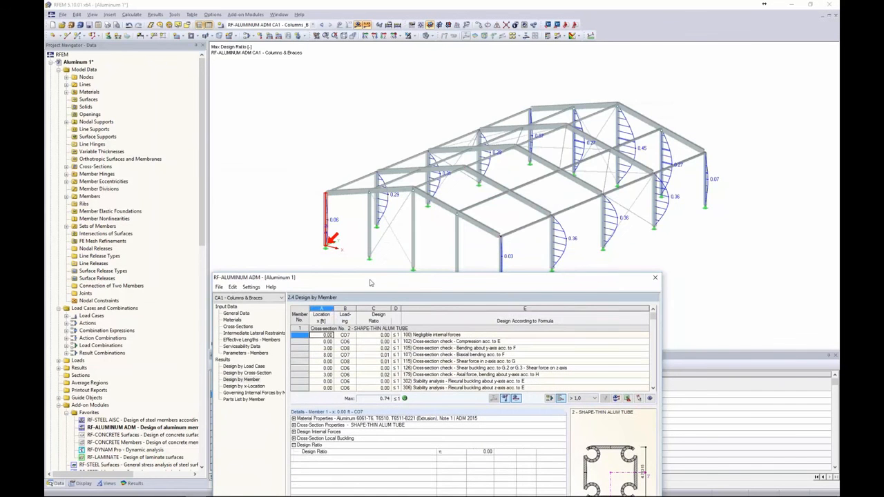
{"action": "left_click", "coordinate": [407, 358]}
{"action": "scroll", "coordinate": [407, 357], "scroll_direction": "down", "scroll_amount": 3}
{"action": "scroll", "coordinate": [408, 357], "scroll_direction": "down", "scroll_amount": 4}
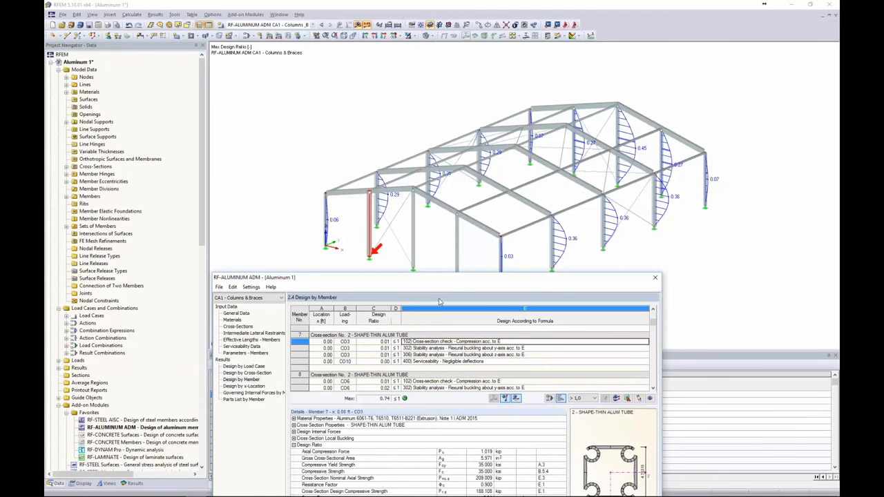
{"action": "scroll", "coordinate": [442, 364], "scroll_direction": "down", "scroll_amount": 4}
{"action": "scroll", "coordinate": [442, 365], "scroll_direction": "down", "scroll_amount": 3}
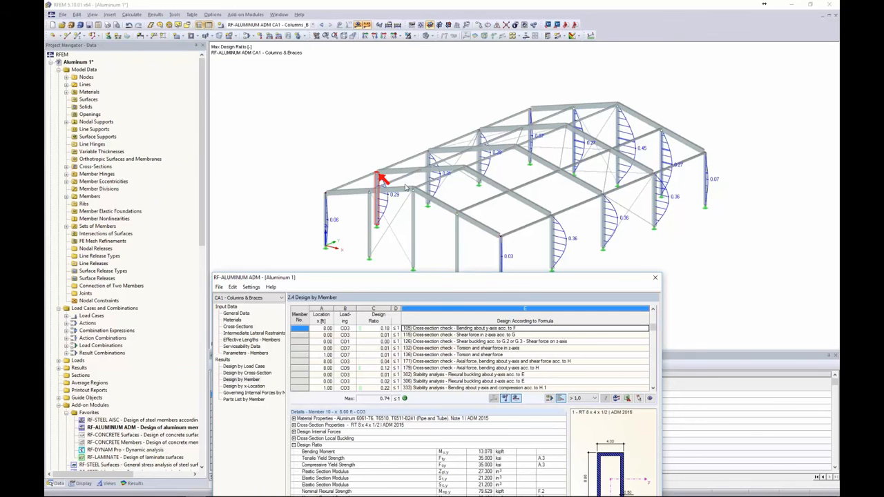
Go through member 10's cross-section checks for compression, bending, shear, shear buckling, and torsion with shear in z-axis.
{"action": "left_click_drag", "start_coordinate": [420, 284], "coordinate": [429, 97]}
{"action": "scroll", "coordinate": [436, 145], "scroll_direction": "up", "scroll_amount": 1}
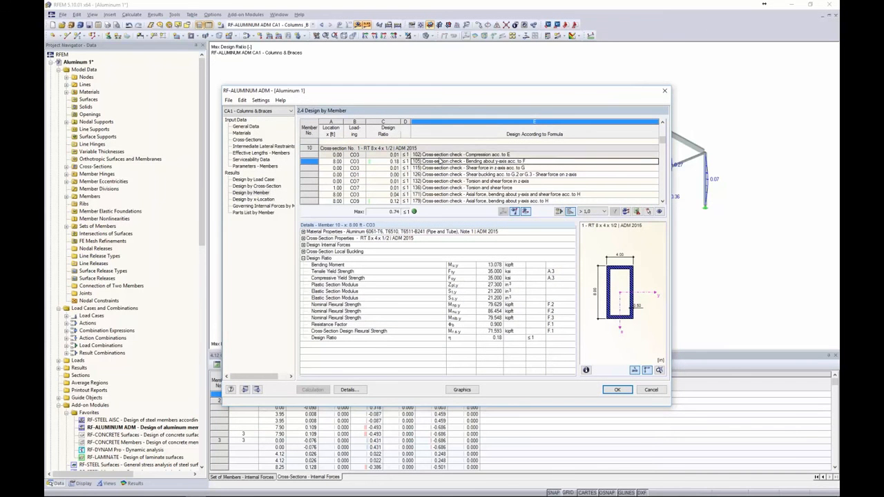
{"action": "left_click", "coordinate": [439, 155]}
{"action": "left_click", "coordinate": [440, 160]}
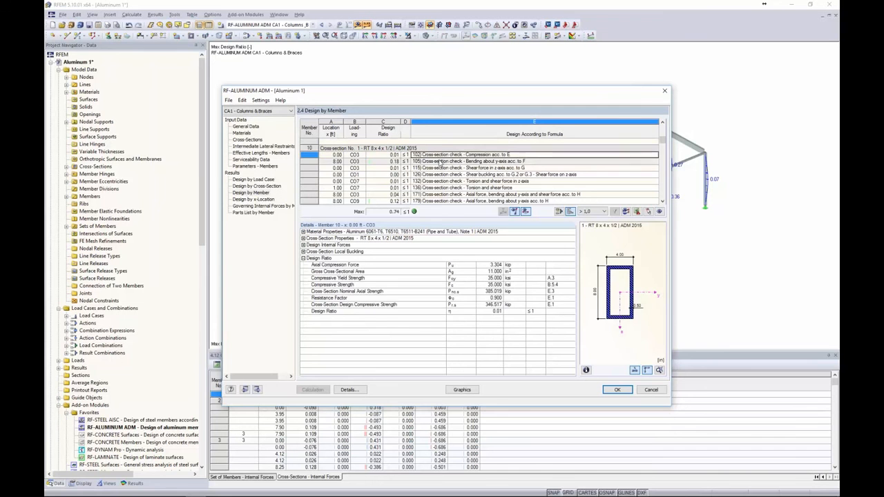
{"action": "left_click", "coordinate": [440, 168]}
{"action": "left_click", "coordinate": [440, 175]}
{"action": "left_click", "coordinate": [442, 181]}
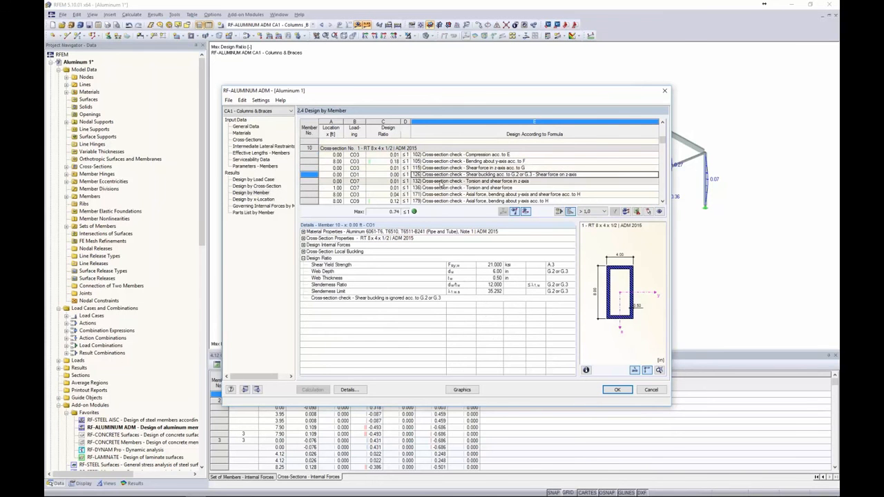
Examine the details of member 10's torsion and shear force check, including its cross-section local buckling data.
{"action": "left_click", "coordinate": [459, 188]}
{"action": "scroll", "coordinate": [573, 266], "scroll_direction": "down", "scroll_amount": 2}
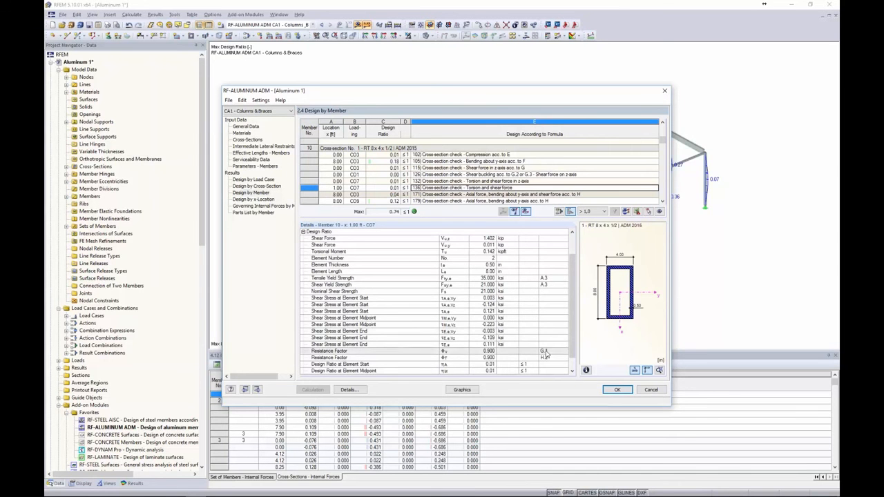
{"action": "scroll", "coordinate": [525, 323], "scroll_direction": "up", "scroll_amount": 2}
{"action": "left_click", "coordinate": [303, 252]}
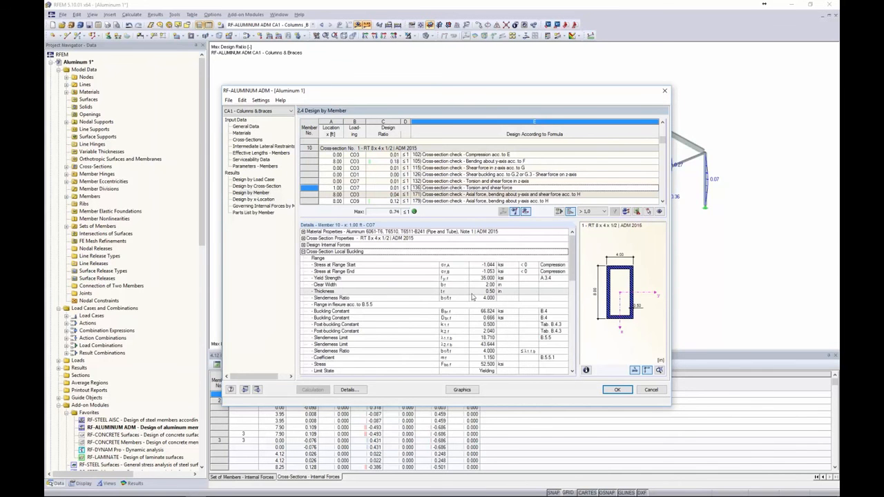
Examine the web buckling and design ratio details of member 10's torsion and shear check, and the parts list by member.
{"action": "scroll", "coordinate": [504, 284], "scroll_direction": "down", "scroll_amount": 5}
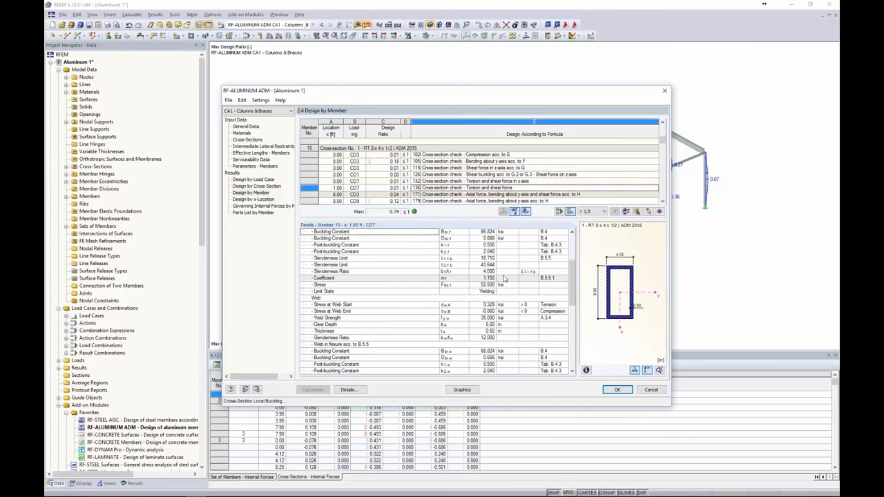
{"action": "scroll", "coordinate": [504, 280], "scroll_direction": "down", "scroll_amount": 5}
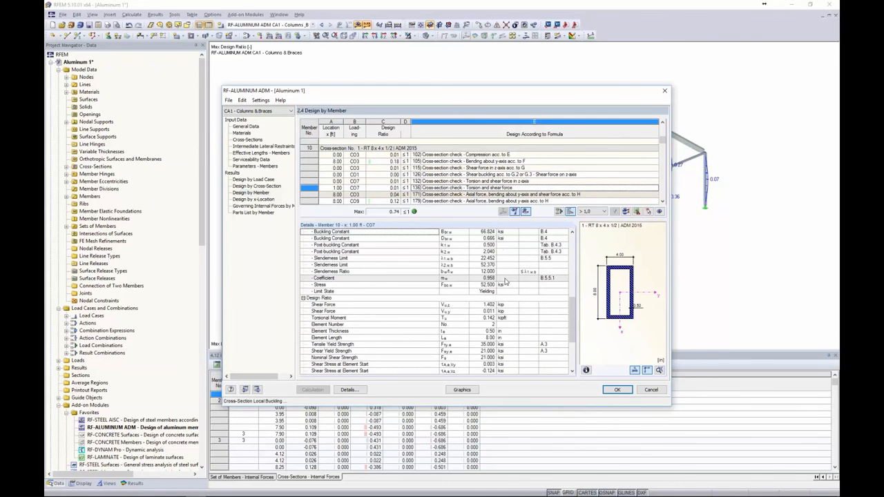
{"action": "scroll", "coordinate": [504, 282], "scroll_direction": "down", "scroll_amount": 1}
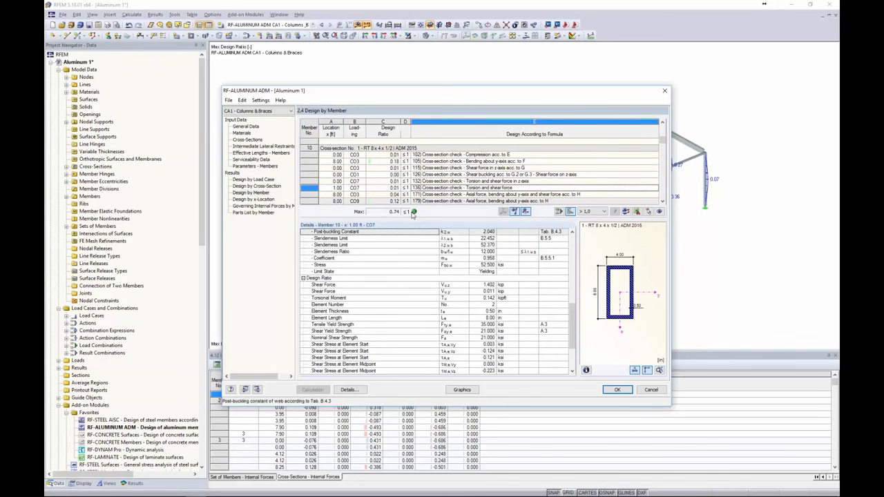
{"action": "left_click", "coordinate": [254, 212]}
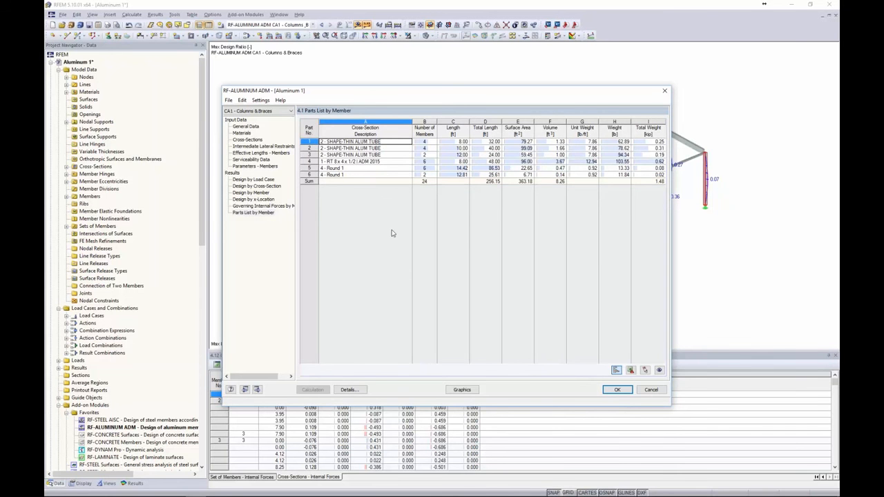
Show the ultimate limit state design ratios on the frame model instead of the serviceability ones, and turn off the results display.
{"action": "left_click", "coordinate": [463, 389]}
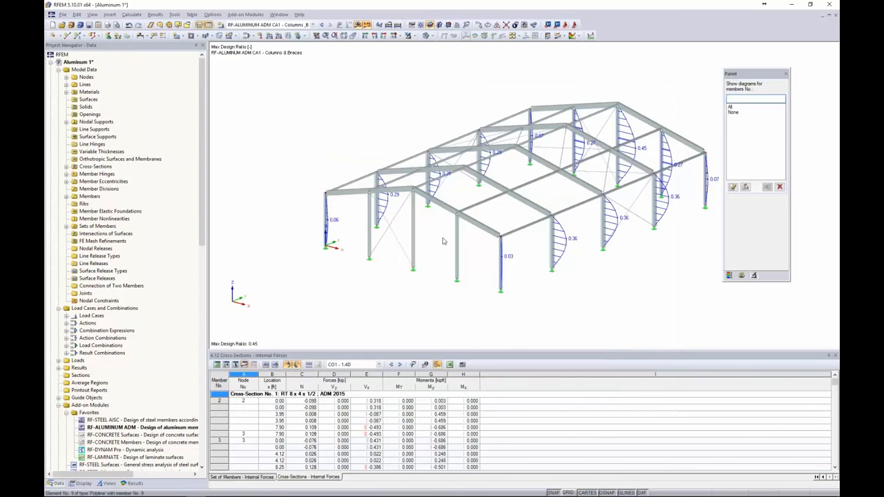
{"action": "left_click", "coordinate": [135, 483]}
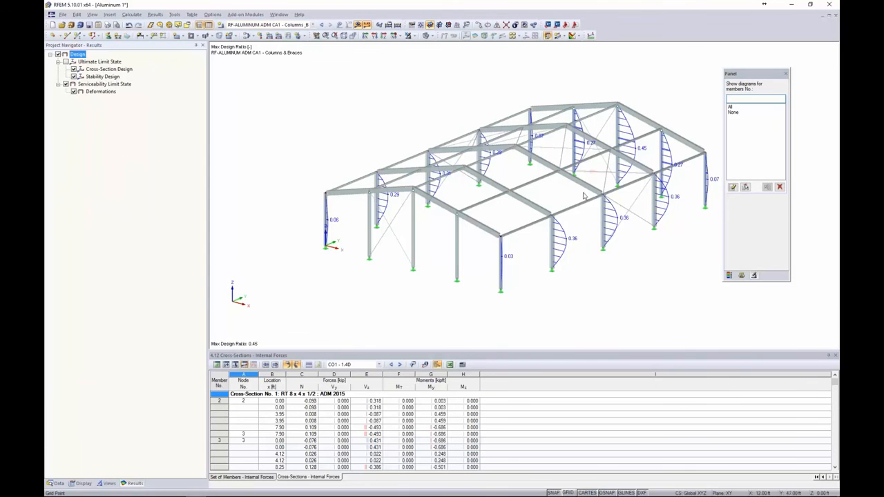
{"action": "middle_click_drag", "start_coordinate": [376, 150], "coordinate": [320, 145]}
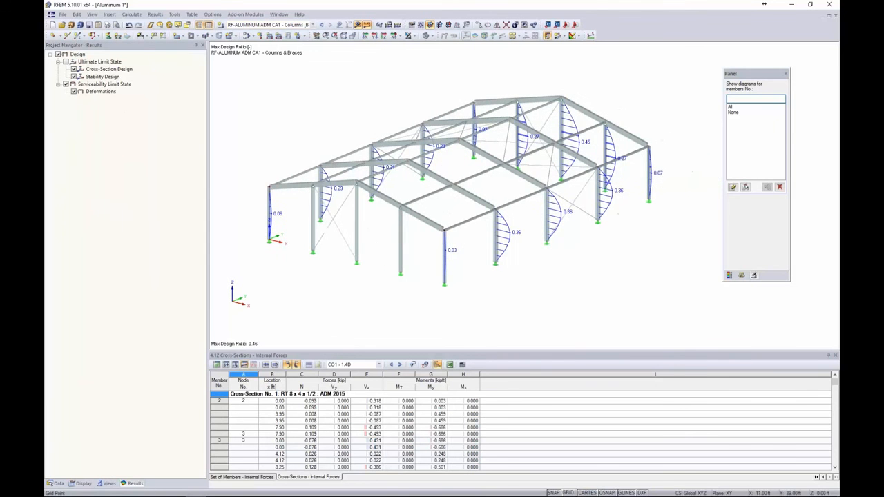
{"action": "left_click", "coordinate": [66, 62]}
{"action": "left_click", "coordinate": [66, 83]}
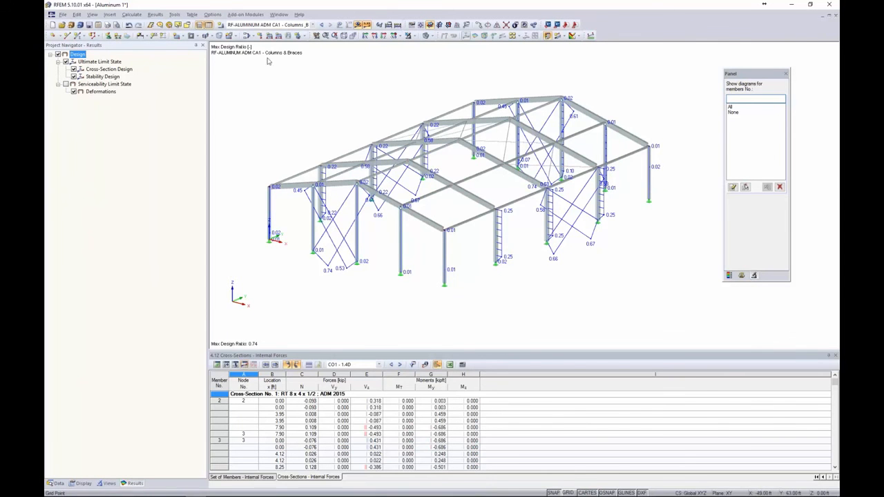
{"action": "left_click", "coordinate": [358, 25]}
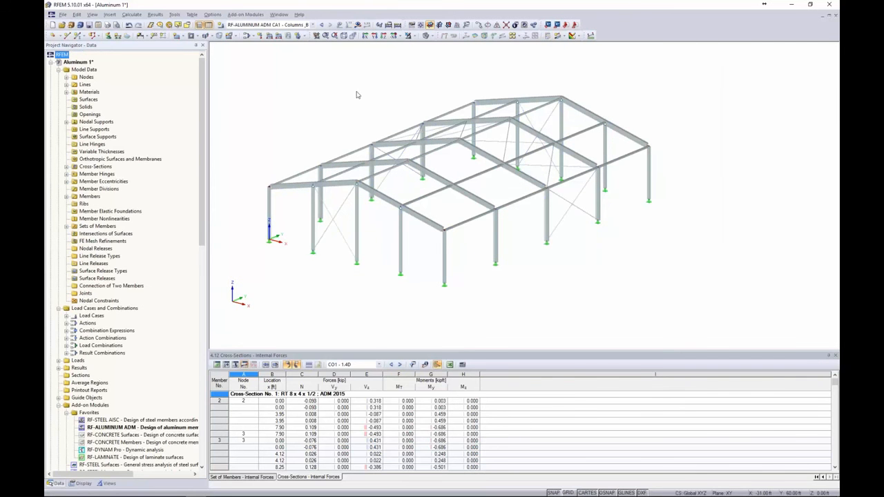
Reopen the RF-ALUMINUM ADM module and create design case No. 2 with the description "Rafters".
{"action": "left_click", "coordinate": [247, 15]}
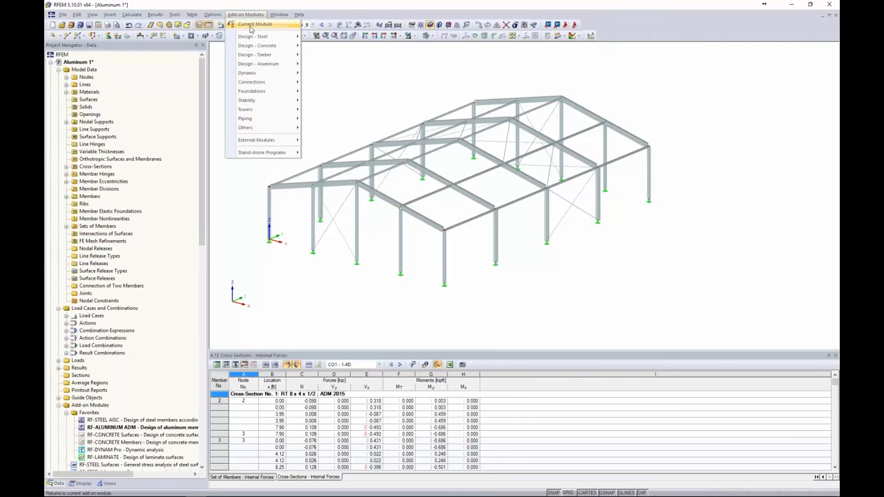
{"action": "left_click", "coordinate": [257, 27]}
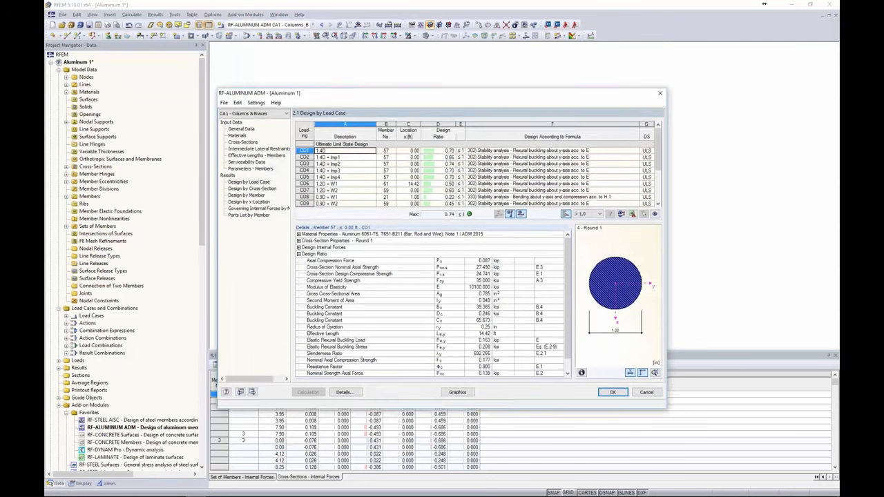
{"action": "left_click_drag", "start_coordinate": [373, 154], "coordinate": [403, 67]}
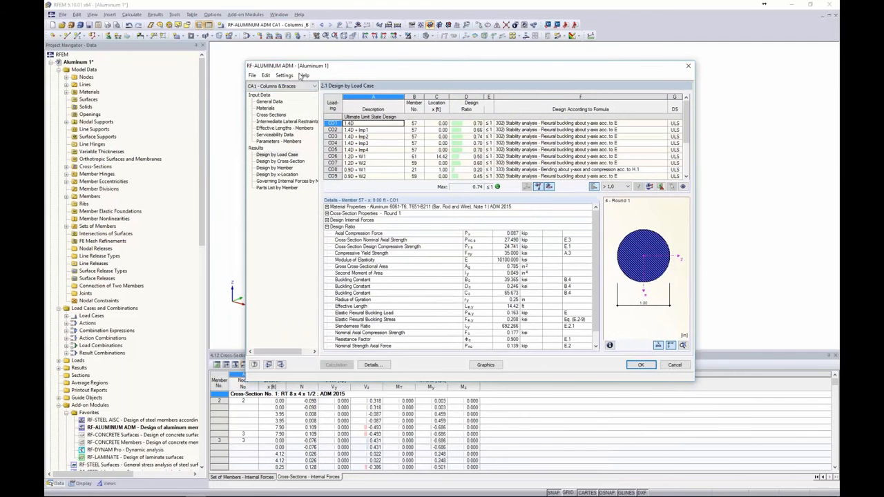
{"action": "left_click", "coordinate": [252, 74]}
{"action": "left_click", "coordinate": [199, 83]}
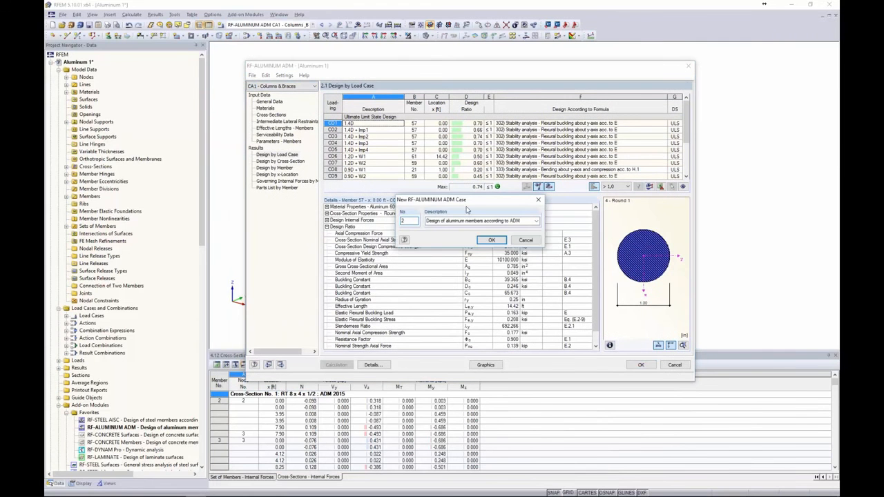
{"action": "left_click", "coordinate": [524, 221]}
{"action": "type", "text": "Rafters"}
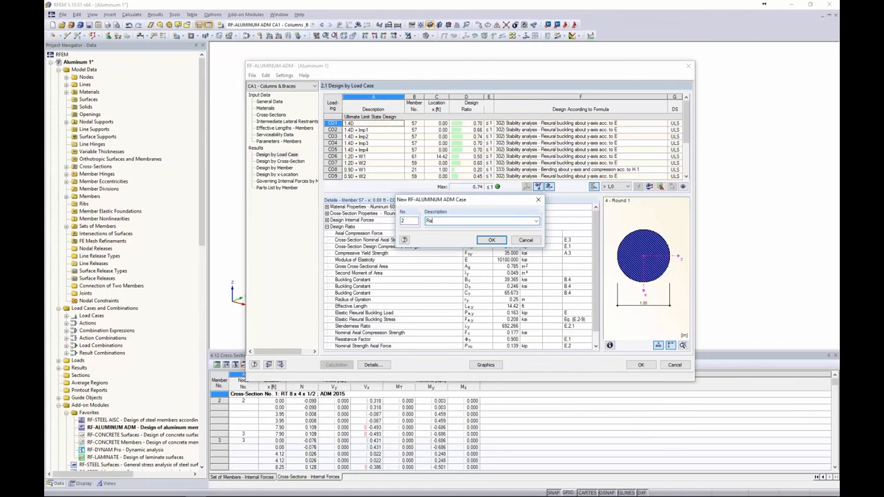
{"action": "left_click", "coordinate": [491, 239]}
{"action": "left_click", "coordinate": [282, 86]}
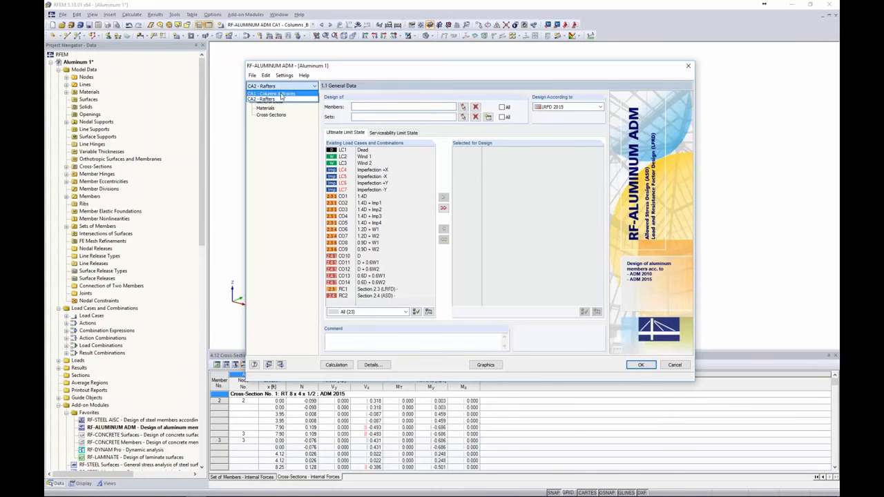
{"action": "left_click", "coordinate": [288, 139]}
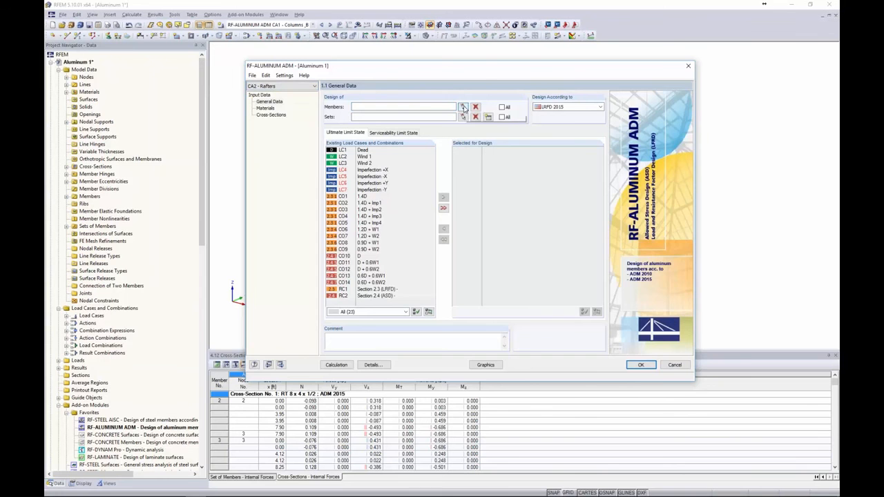
Assign rafter members 11-14 to the Rafters design case by picking them in the model.
{"action": "left_click", "coordinate": [463, 107]}
{"action": "left_click", "coordinate": [352, 163]}
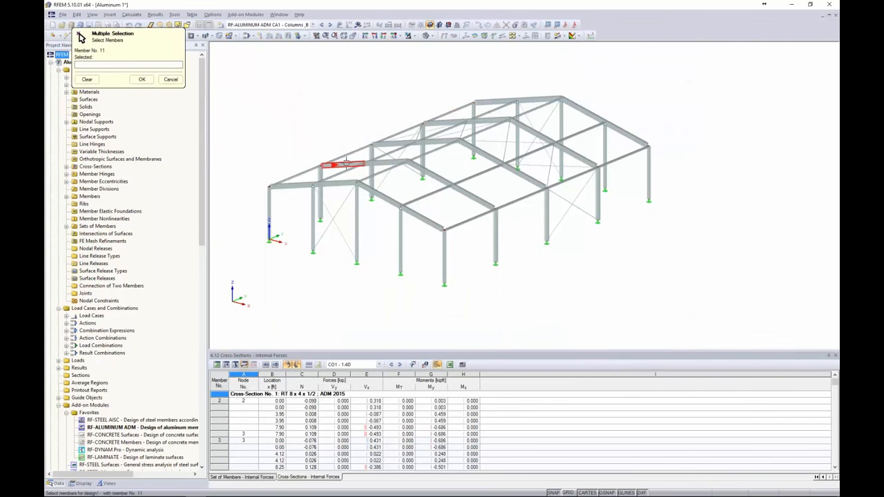
{"action": "left_click", "coordinate": [391, 162]}
{"action": "left_click", "coordinate": [432, 174]}
{"action": "left_click", "coordinate": [464, 193]}
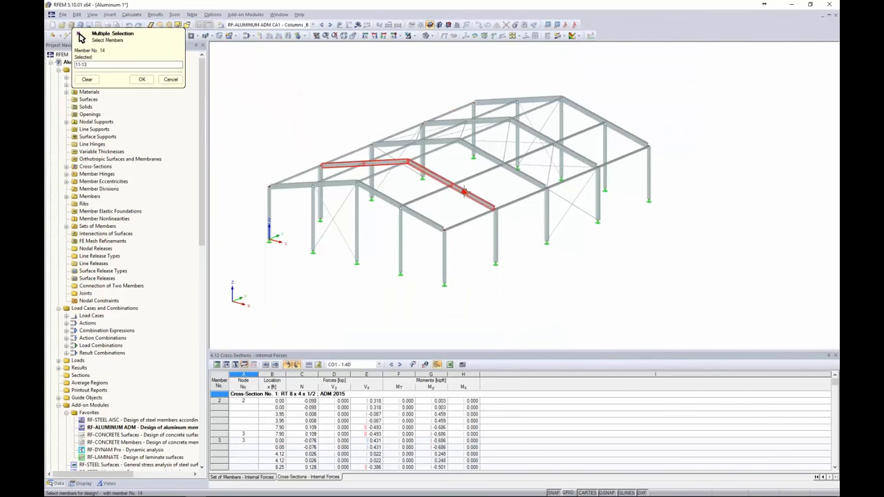
{"action": "left_click", "coordinate": [142, 79]}
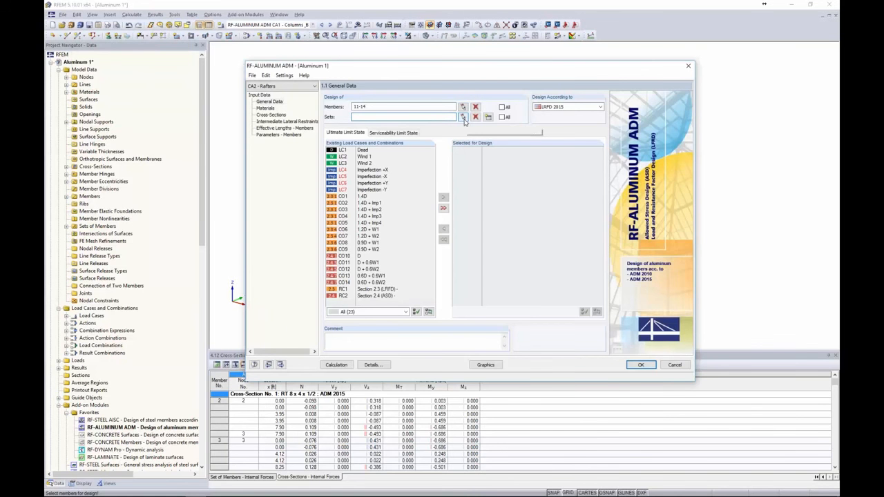
Pick set of members No. 3, the next frame's continuous rafter, for design in the Rafters case.
{"action": "left_click", "coordinate": [464, 118]}
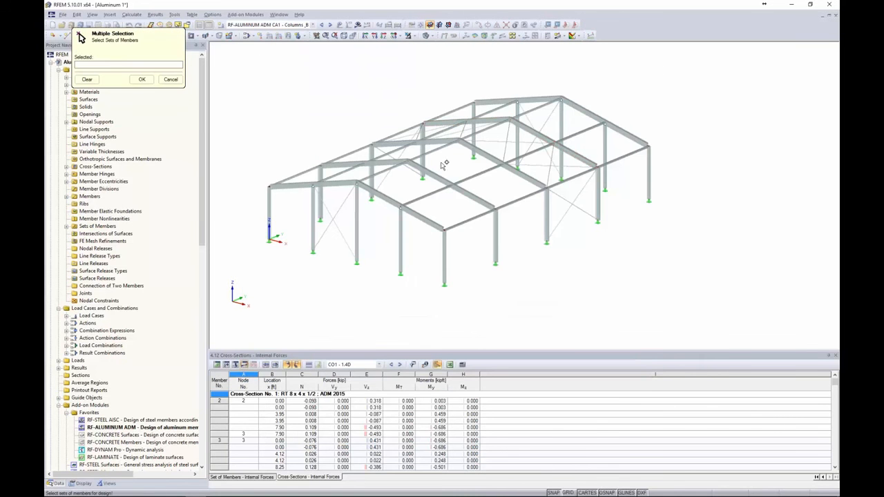
{"action": "middle_click_drag", "start_coordinate": [472, 156], "coordinate": [446, 171]}
{"action": "scroll", "coordinate": [446, 163], "scroll_direction": "up", "scroll_amount": 2}
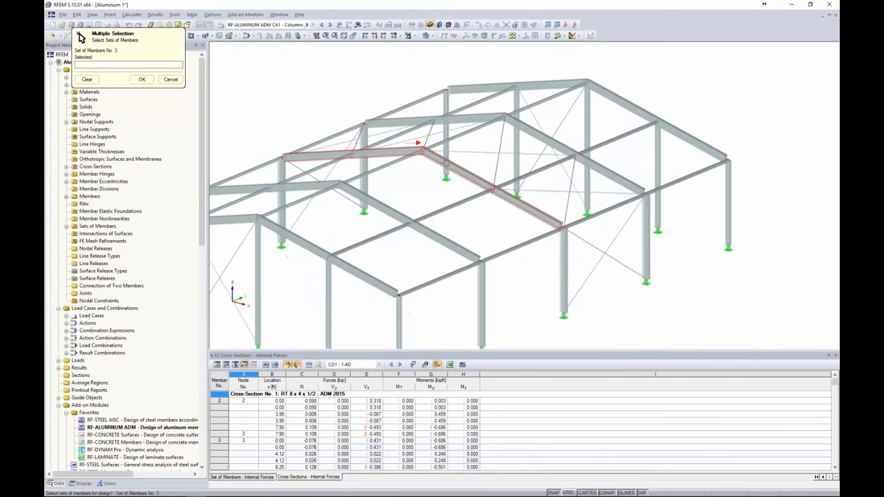
{"action": "scroll", "coordinate": [446, 163], "scroll_direction": "up", "scroll_amount": 1}
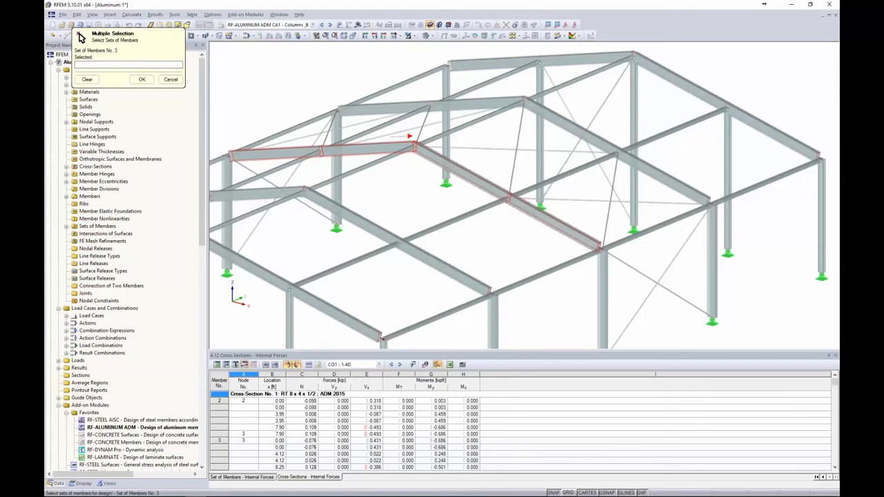
{"action": "left_click", "coordinate": [363, 152]}
{"action": "left_click", "coordinate": [142, 79]}
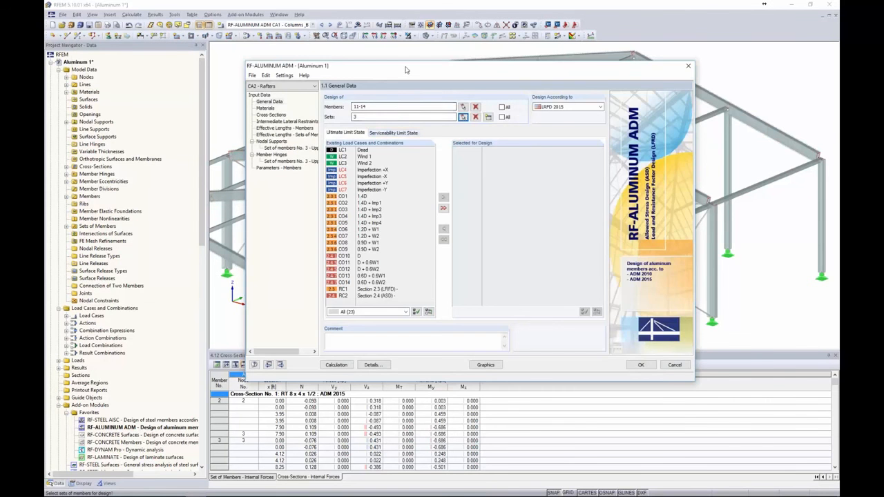
Add load combinations CO1 to CO9 to the ultimate limit state design of the Rafters case.
{"action": "left_click_drag", "start_coordinate": [406, 70], "coordinate": [449, 79]}
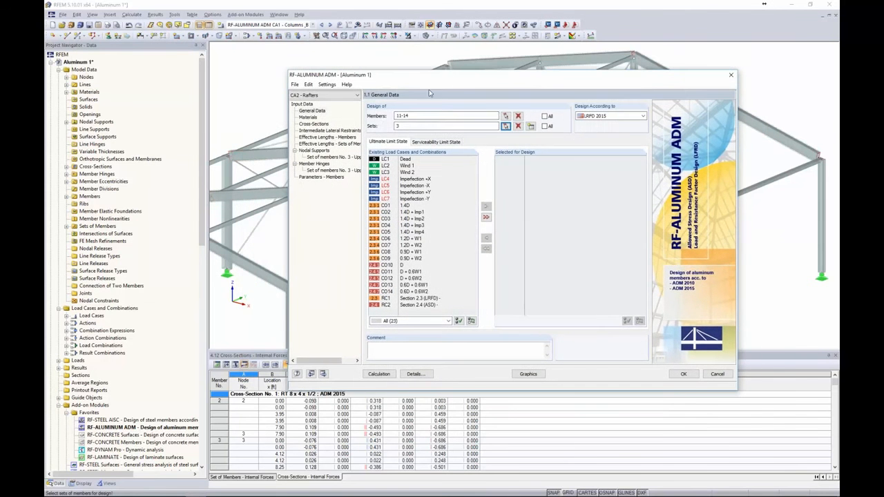
{"action": "left_click", "coordinate": [412, 208]}
{"action": "left_click", "coordinate": [411, 258], "text": "shift"}
{"action": "left_click", "coordinate": [486, 207]}
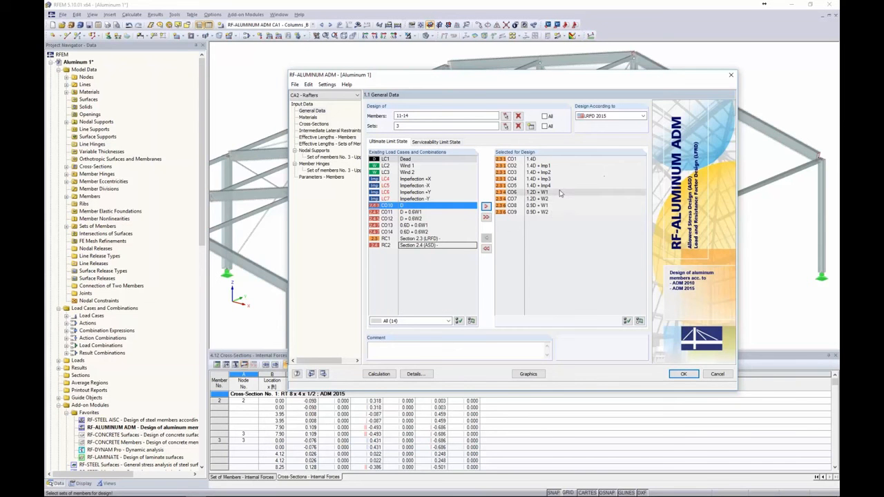
Add load combinations CO10 to CO14 to the serviceability limit state design of the Rafters case.
{"action": "left_click", "coordinate": [426, 142]}
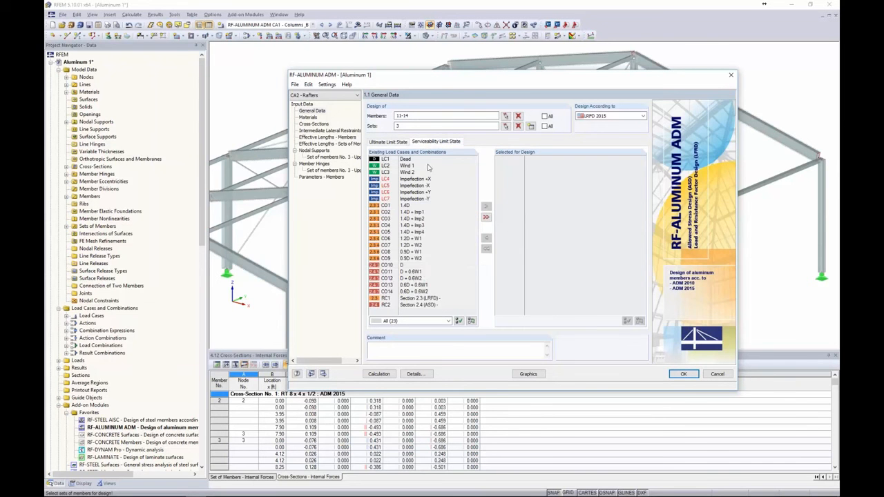
{"action": "left_click", "coordinate": [409, 266]}
{"action": "left_click", "coordinate": [412, 292], "text": "shift"}
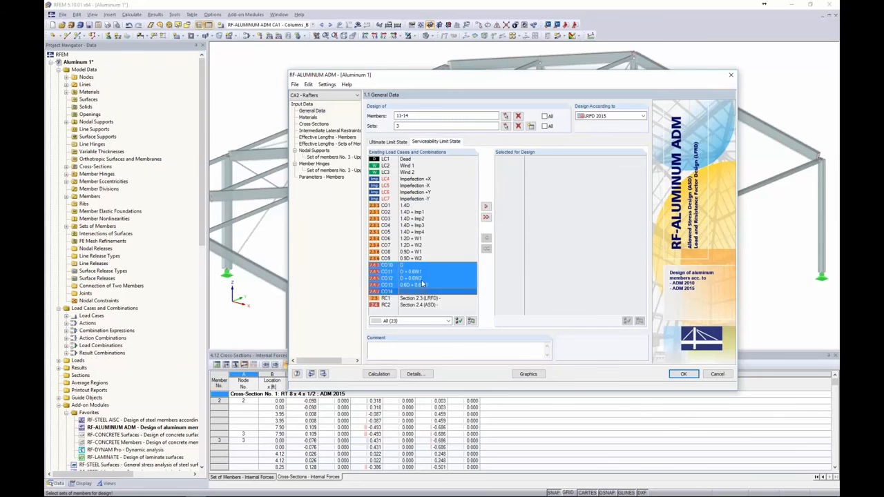
{"action": "left_click", "coordinate": [485, 207]}
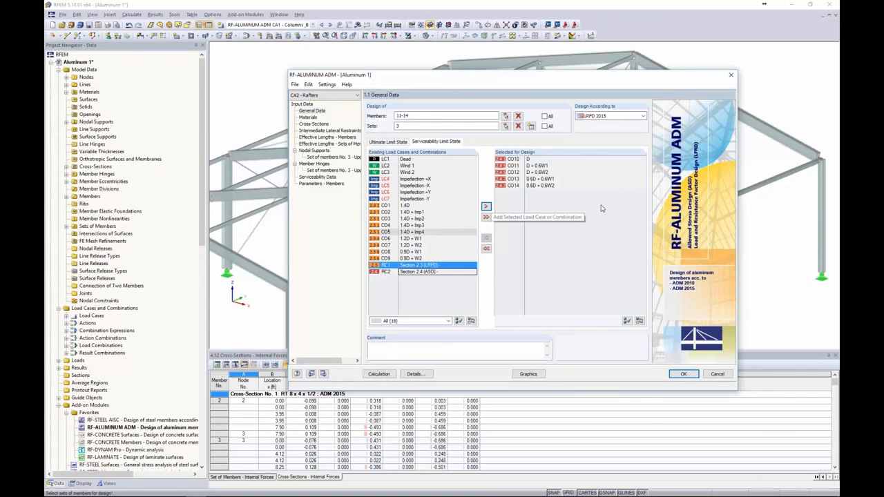
Review the rafters' aluminum 6061-T6 pipe and tube material, the RT 8x4x1/2 cross-section, and the intermediate lateral restraints input.
{"action": "left_click", "coordinate": [309, 117]}
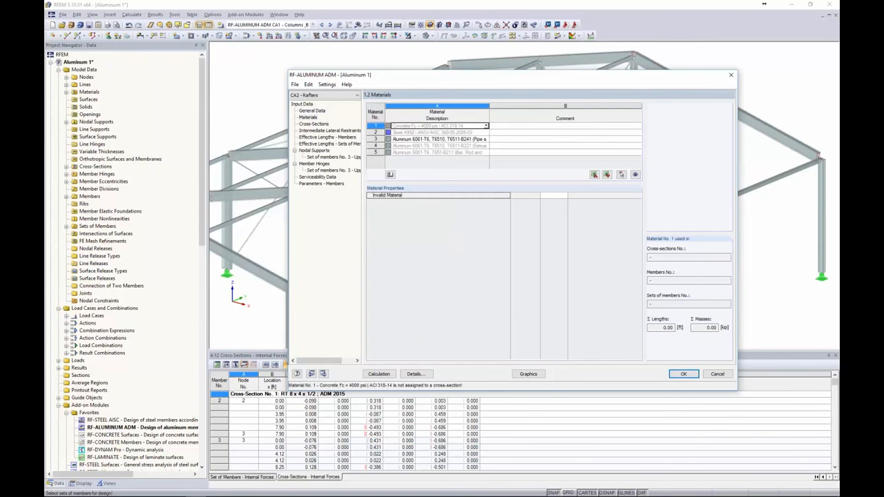
{"action": "key", "text": "Down"}
{"action": "key", "text": "Down"}
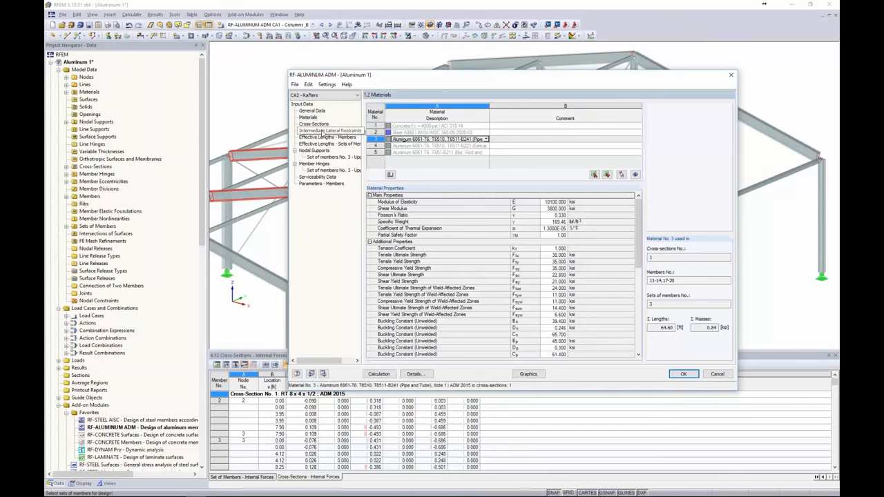
{"action": "left_click", "coordinate": [314, 124]}
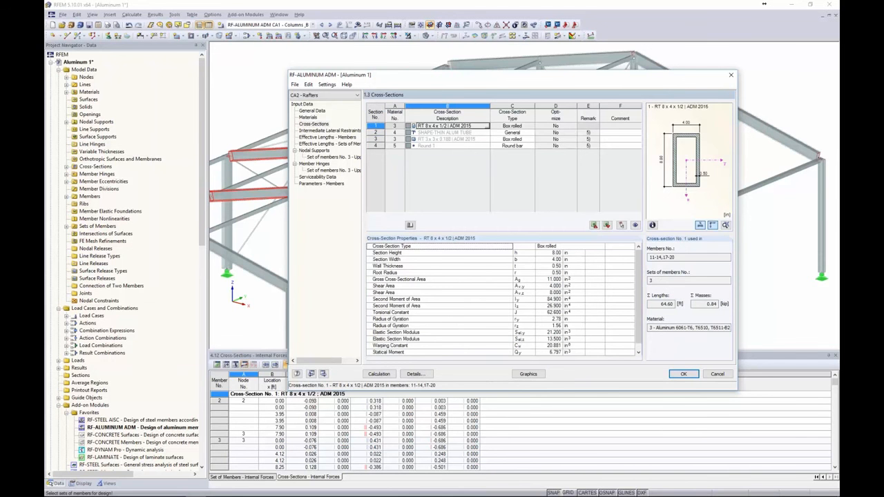
{"action": "left_click", "coordinate": [333, 132]}
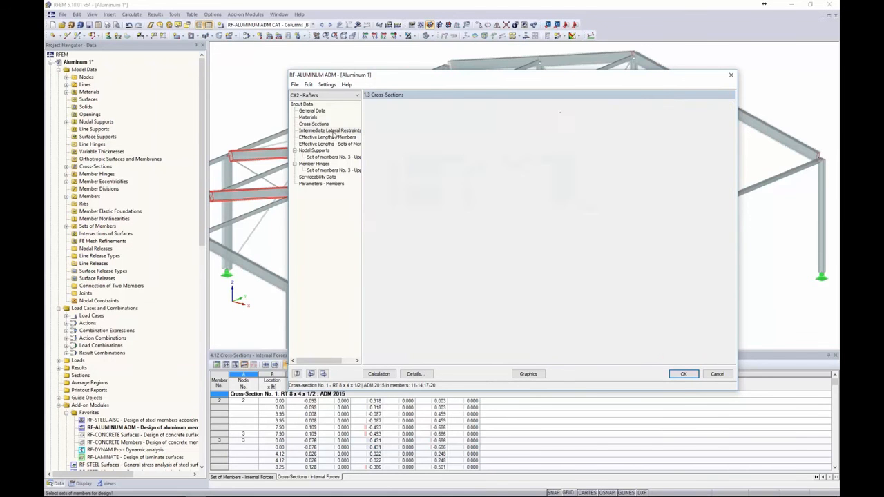
Set the effective length for buckling about the y-axis to 32.30 ft for rafter members 11 to 14.
{"action": "left_click", "coordinate": [333, 138]}
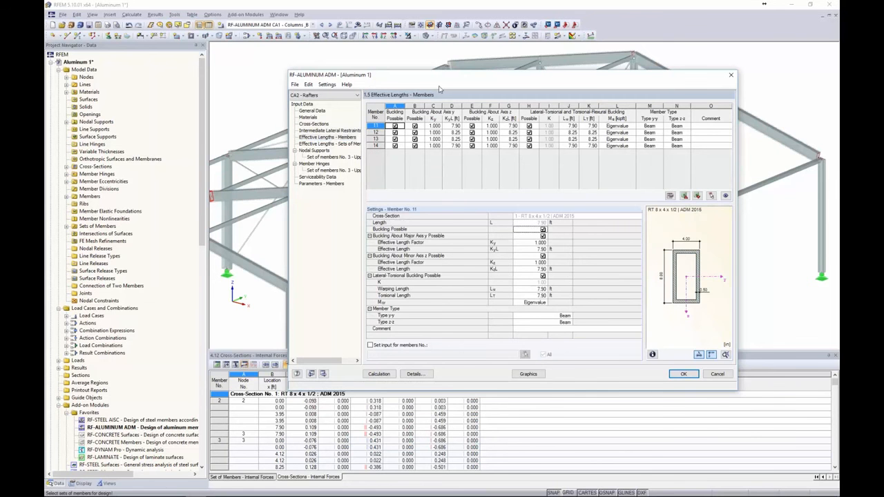
{"action": "left_click_drag", "start_coordinate": [431, 82], "coordinate": [353, 87]}
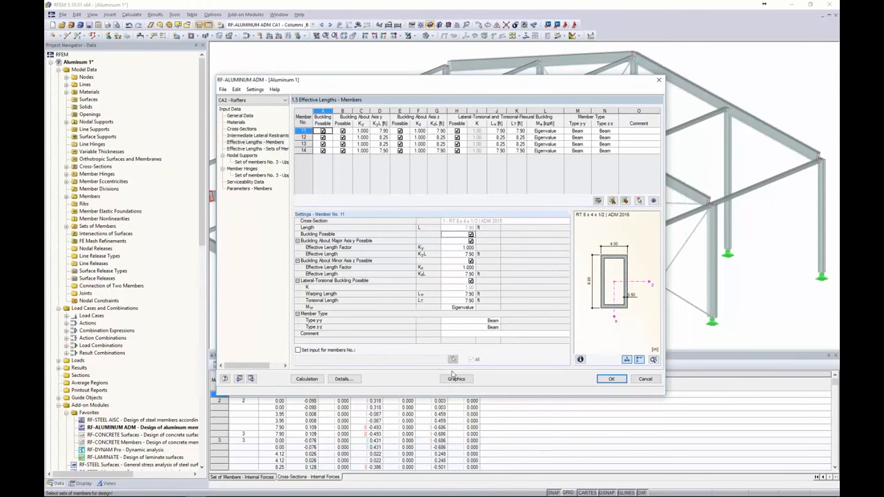
{"action": "left_click", "coordinate": [453, 378]}
{"action": "scroll", "coordinate": [450, 182], "scroll_direction": "down", "scroll_amount": 5}
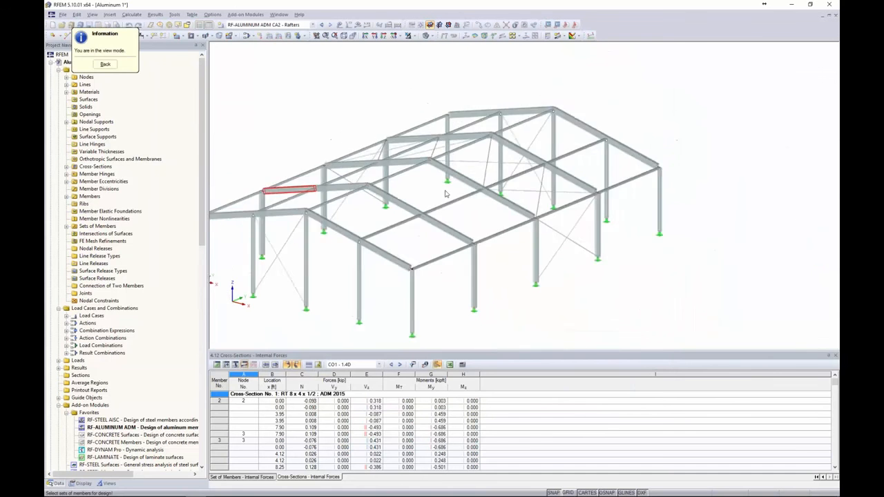
{"action": "left_click", "coordinate": [105, 64]}
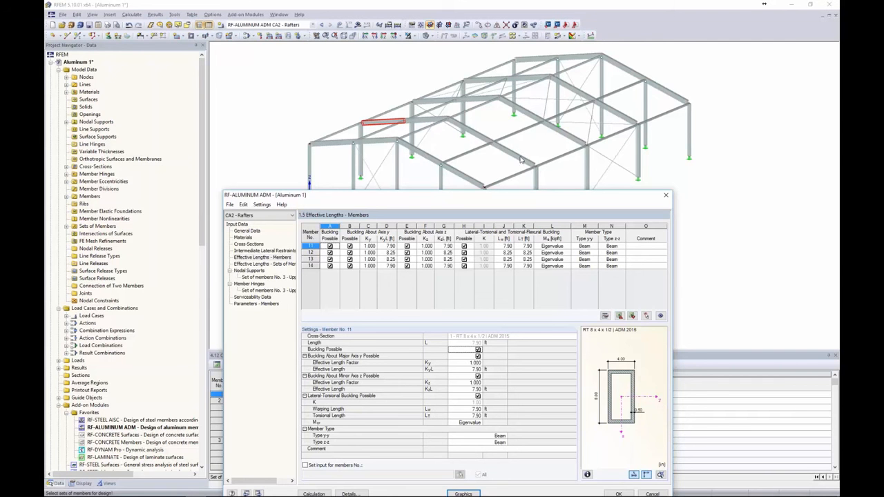
{"action": "left_click", "coordinate": [386, 246]}
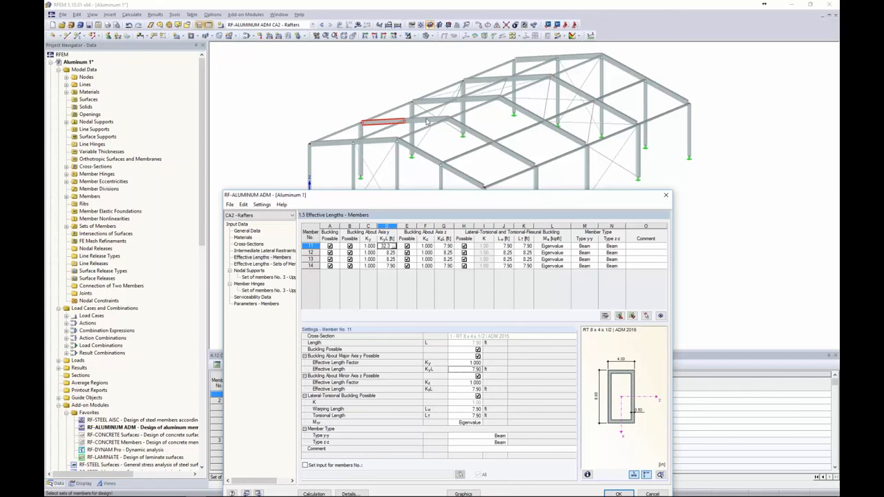
{"action": "type", "text": "32.3"}
{"action": "key", "text": "Return"}
{"action": "type", "text": "32.30"}
{"action": "key", "text": "Down"}
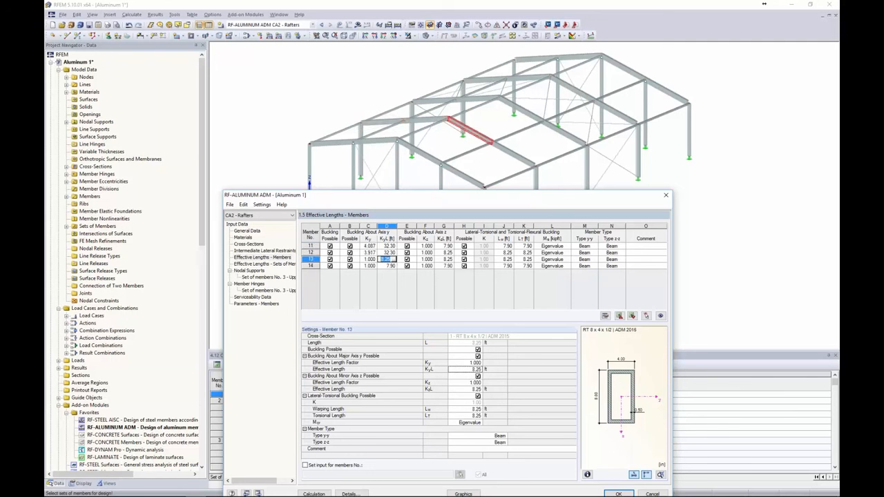
{"action": "type", "text": "32.30"}
{"action": "key", "text": "Down"}
{"action": "type", "text": "32.30"}
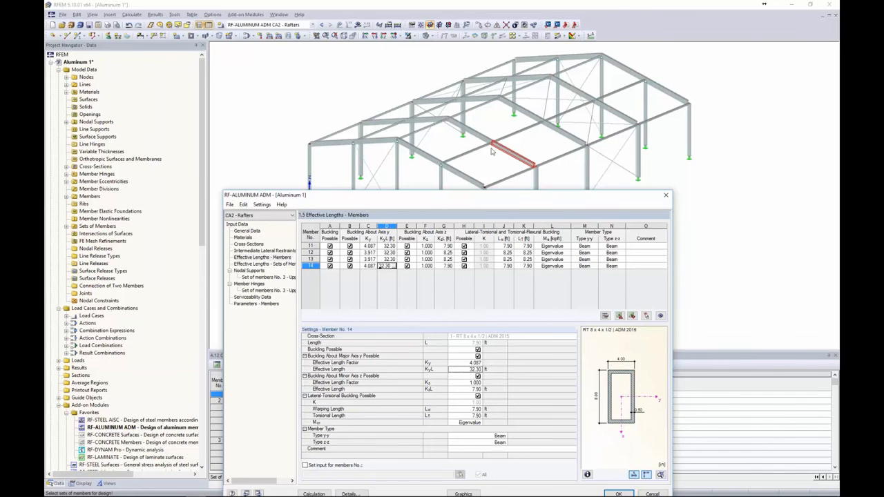
Set the z-axis effective length of set of members No. 3 to 8.25 ft by picking node 20 and the ridge node in the model.
{"action": "left_click_drag", "start_coordinate": [518, 199], "coordinate": [516, 90]}
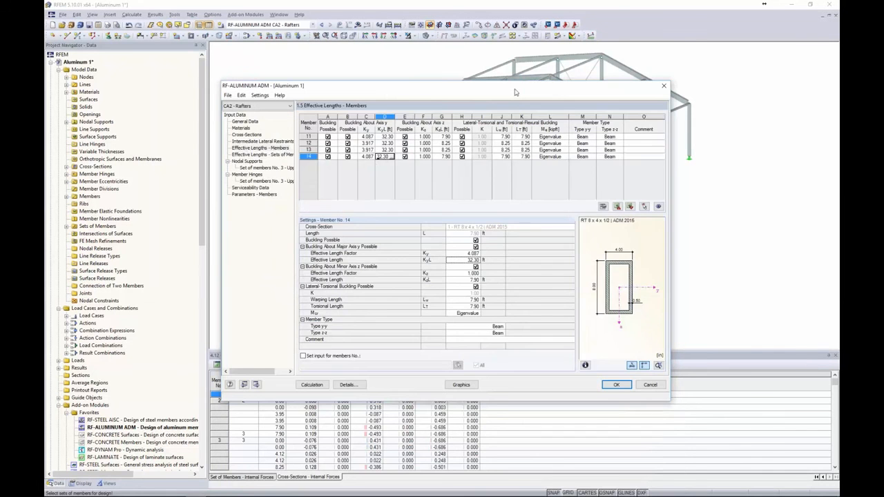
{"action": "left_click", "coordinate": [262, 154]}
{"action": "left_click_drag", "start_coordinate": [366, 90], "coordinate": [369, 188]}
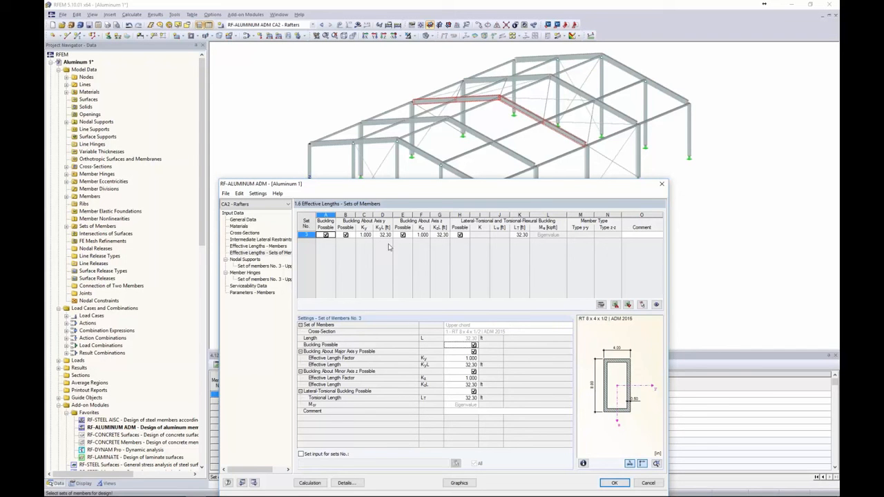
{"action": "left_click", "coordinate": [442, 235]}
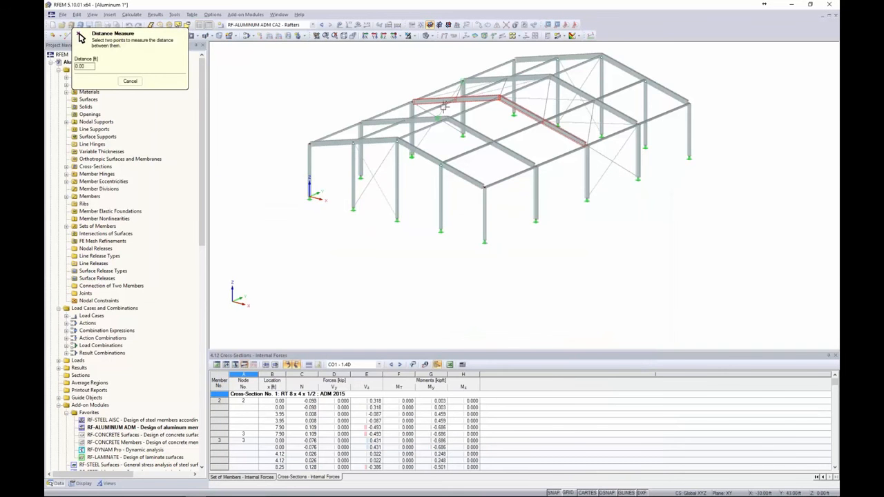
{"action": "scroll", "coordinate": [462, 97], "scroll_direction": "up", "scroll_amount": 2}
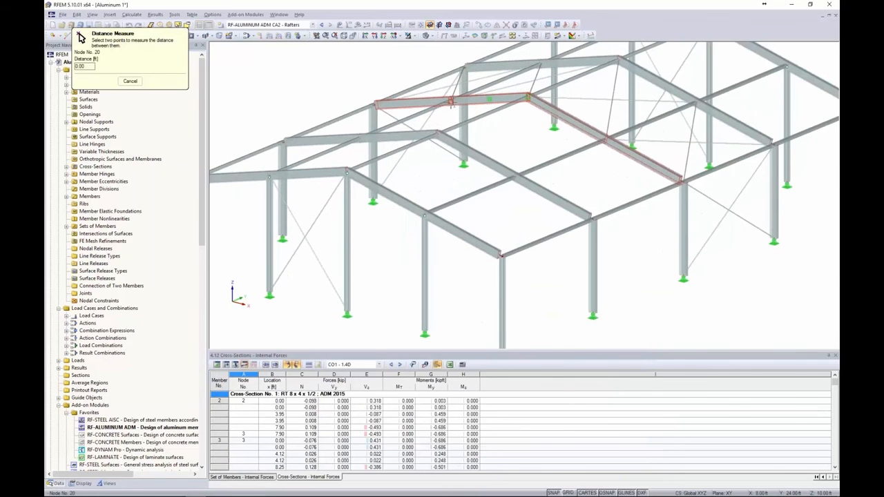
{"action": "left_click", "coordinate": [451, 102]}
{"action": "left_click", "coordinate": [528, 97]}
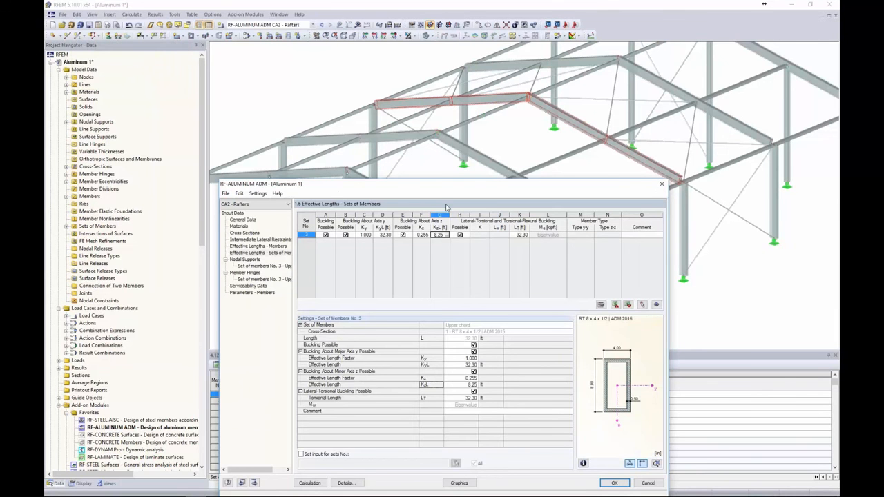
Set the torsional length of set of members No. 3 to 8.25 ft by measuring from node 20 to the ridge node.
{"action": "left_click", "coordinate": [518, 235]}
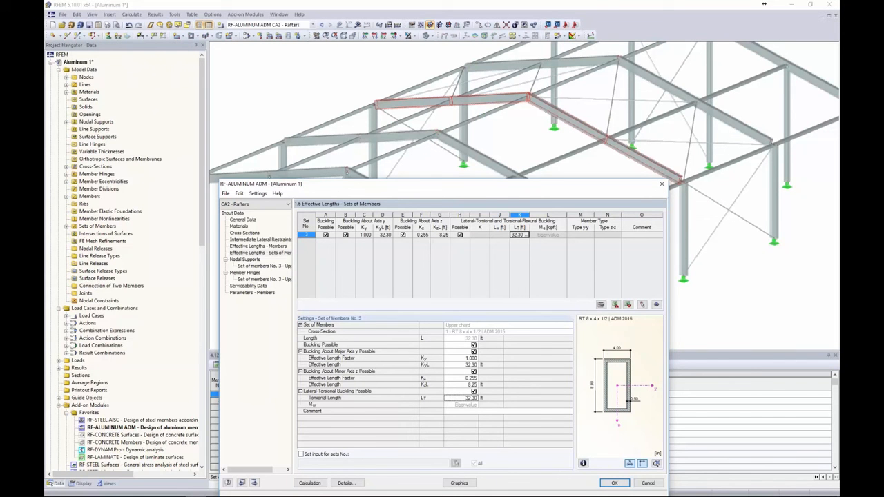
{"action": "left_click", "coordinate": [526, 235]}
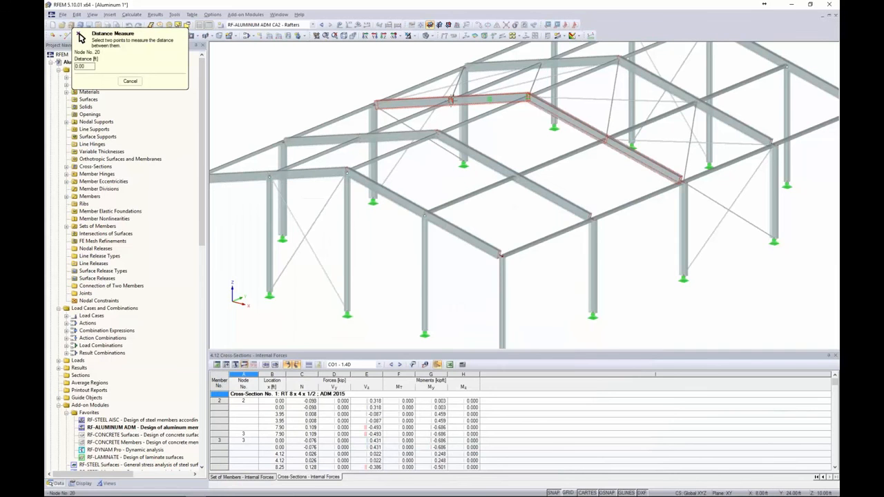
{"action": "left_click", "coordinate": [529, 98]}
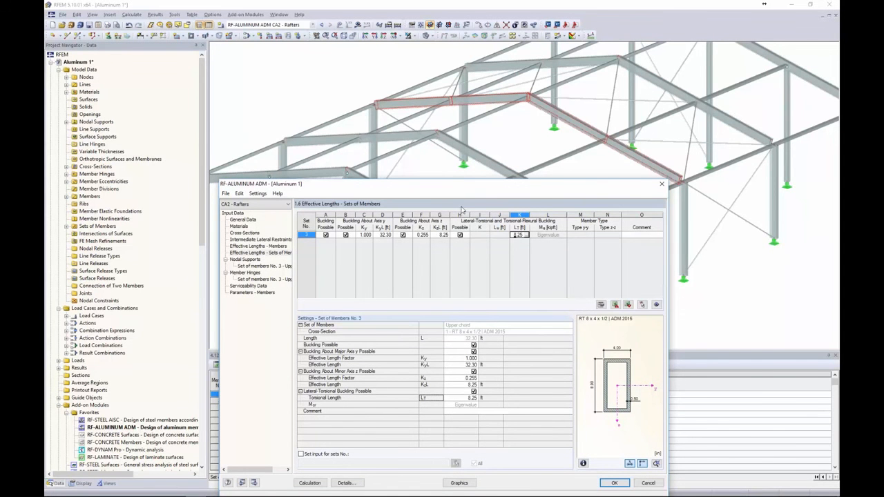
Add nodal supports at intermediate nodes 20, 21 and 22 of set of members No. 3 by picking them in the model.
{"action": "left_click_drag", "start_coordinate": [476, 188], "coordinate": [493, 112]}
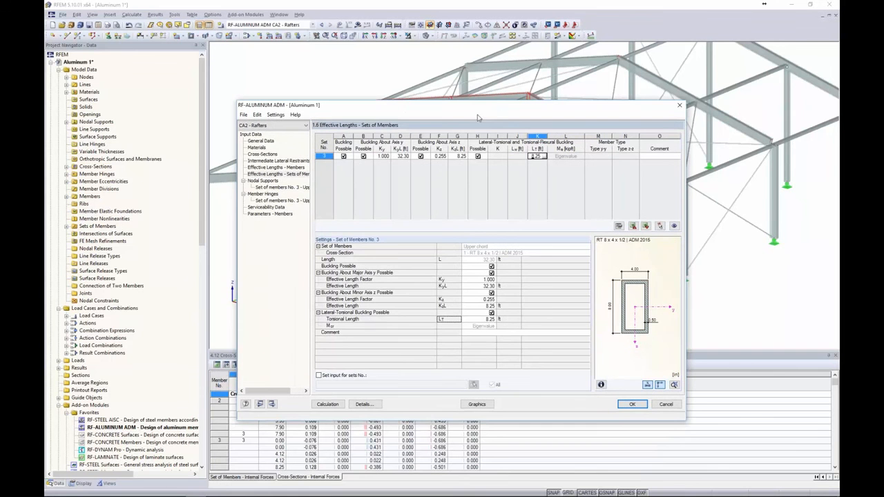
{"action": "left_click", "coordinate": [263, 181]}
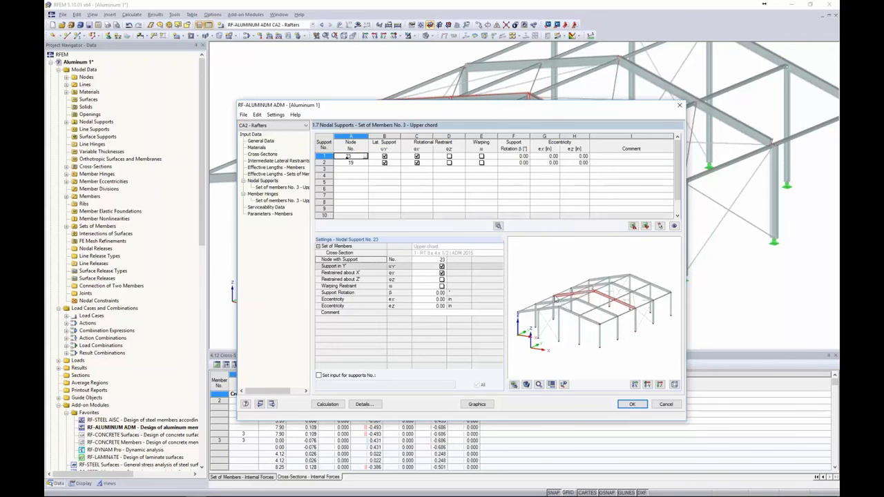
{"action": "left_click_drag", "start_coordinate": [491, 107], "coordinate": [470, 214]}
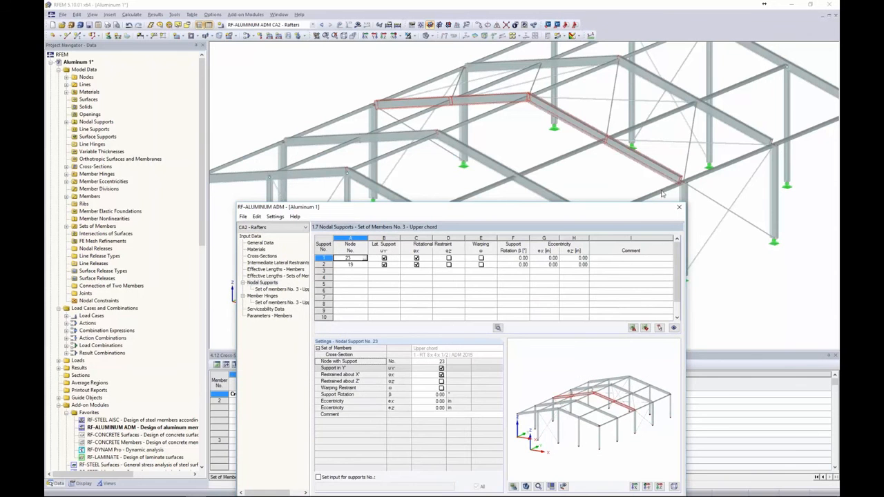
{"action": "left_click", "coordinate": [355, 271]}
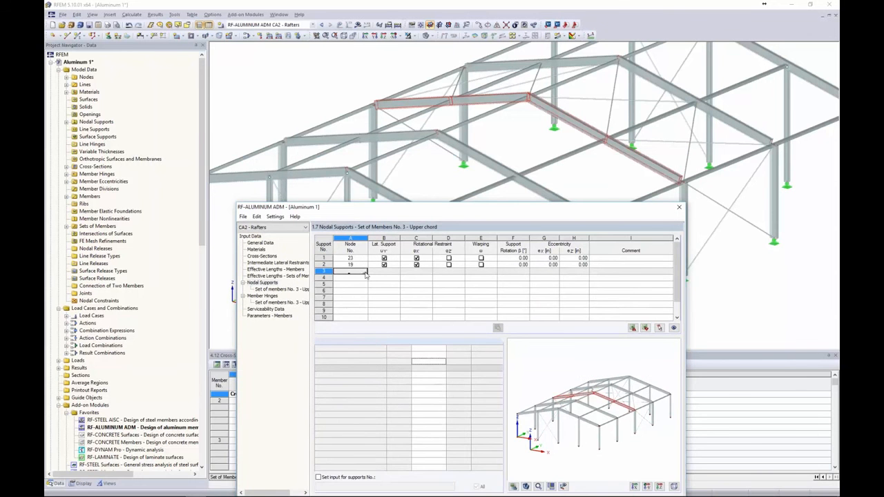
{"action": "left_click", "coordinate": [365, 272]}
{"action": "left_click", "coordinate": [451, 102]}
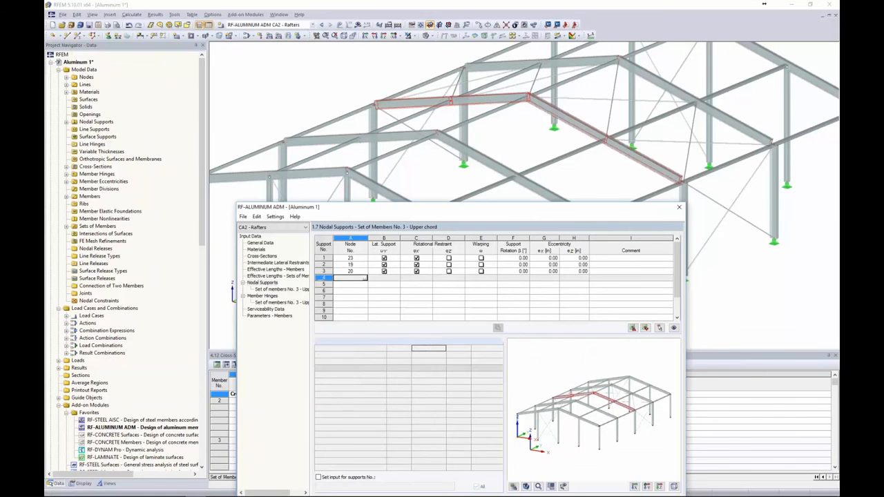
{"action": "left_click", "coordinate": [366, 278]}
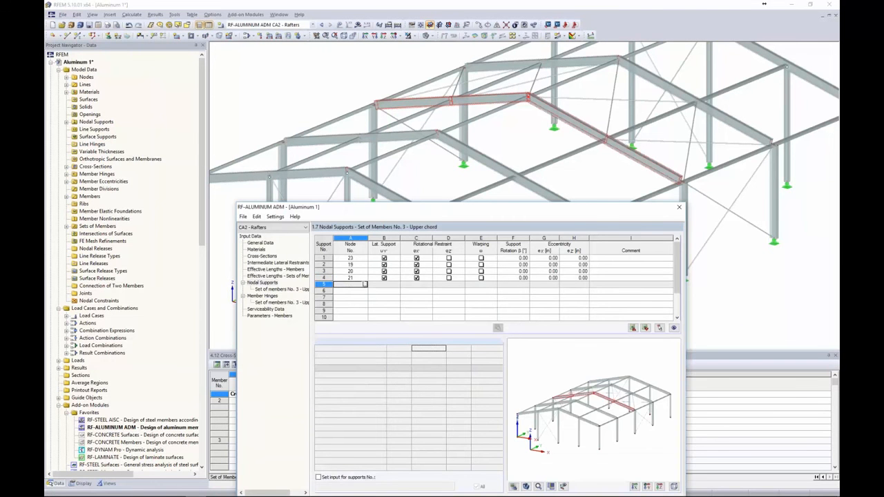
{"action": "left_click", "coordinate": [366, 285]}
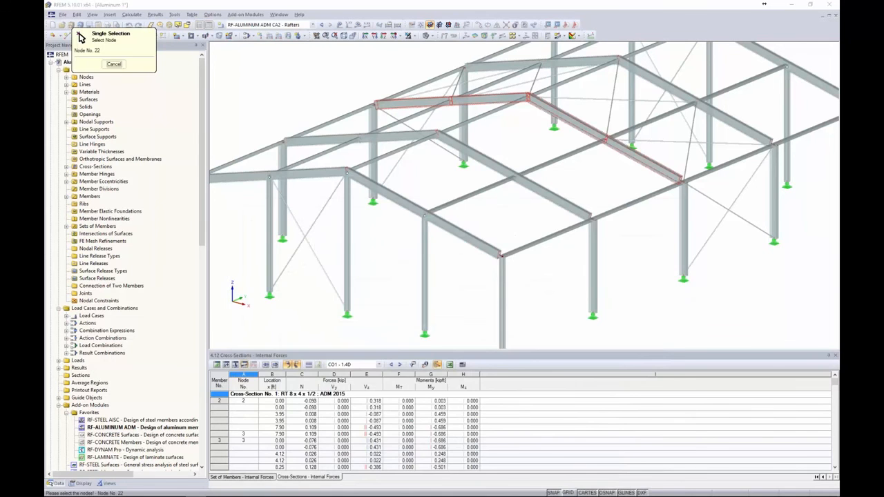
{"action": "left_click", "coordinate": [512, 203]}
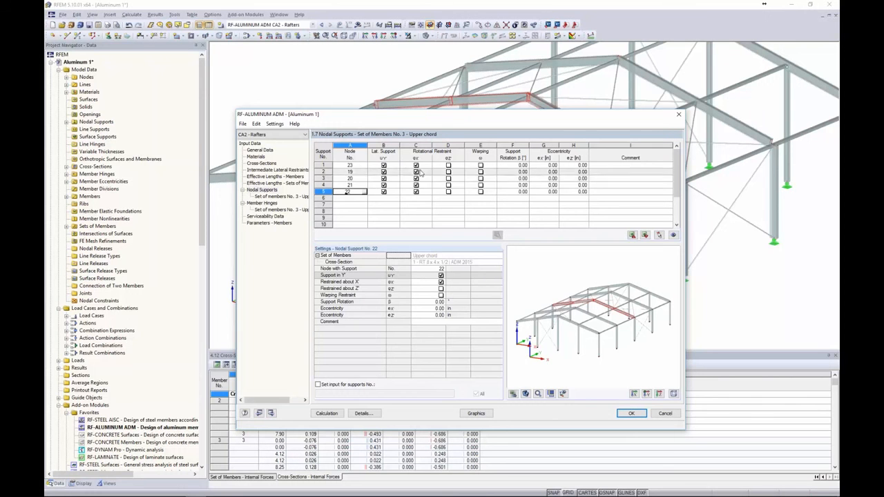
Try a warping restraint at node 23 and examine the channel section and angle warp stiffening types for its warp spring.
{"action": "left_click", "coordinate": [481, 166]}
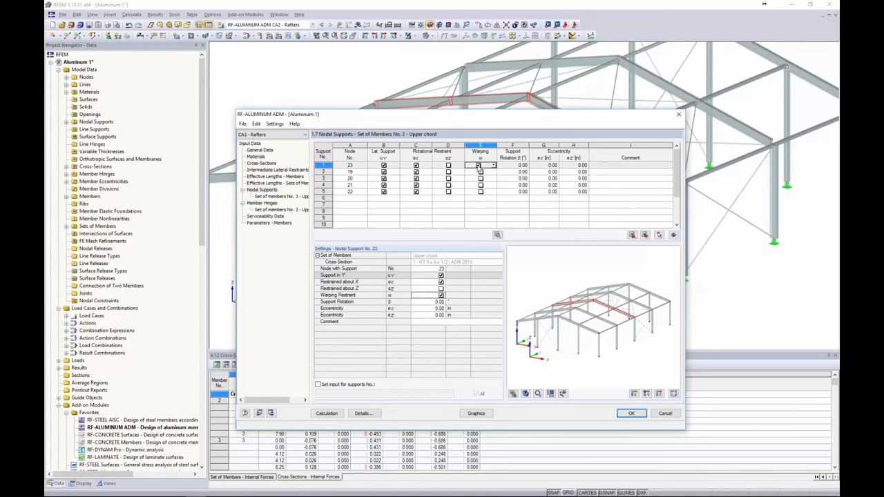
{"action": "left_click", "coordinate": [497, 235]}
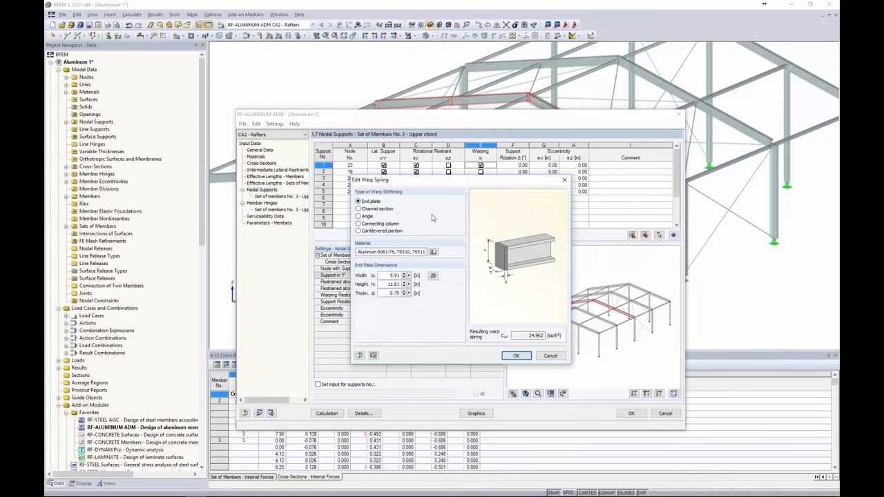
{"action": "left_click", "coordinate": [358, 209]}
{"action": "left_click", "coordinate": [359, 216]}
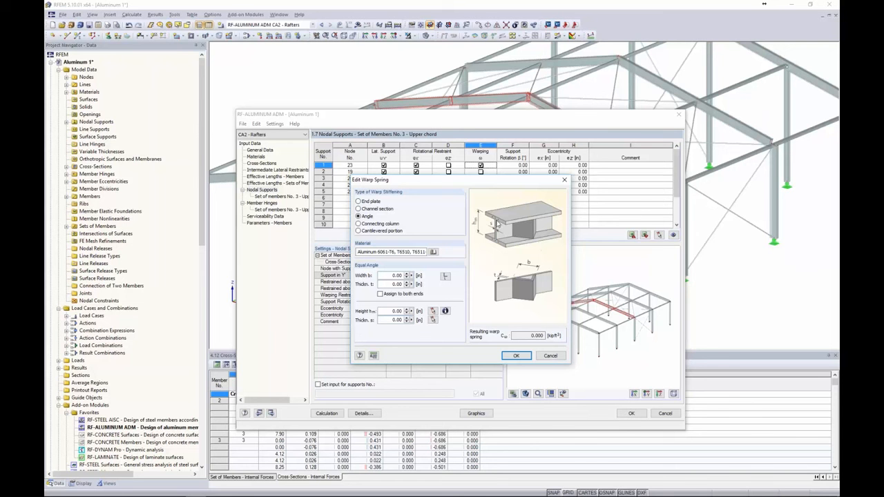
{"action": "left_click", "coordinate": [549, 356]}
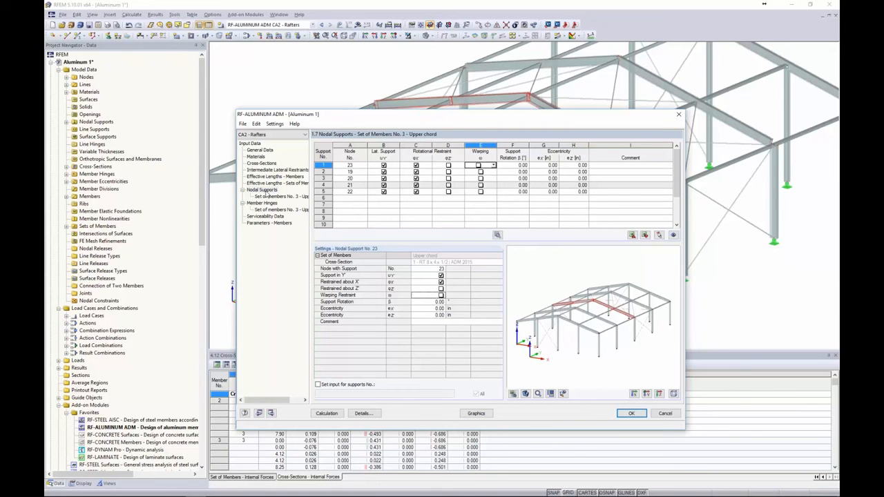
Compare the effective length entries of set of members No. 3 with its lateral and rotational nodal supports.
{"action": "left_click", "coordinate": [277, 183]}
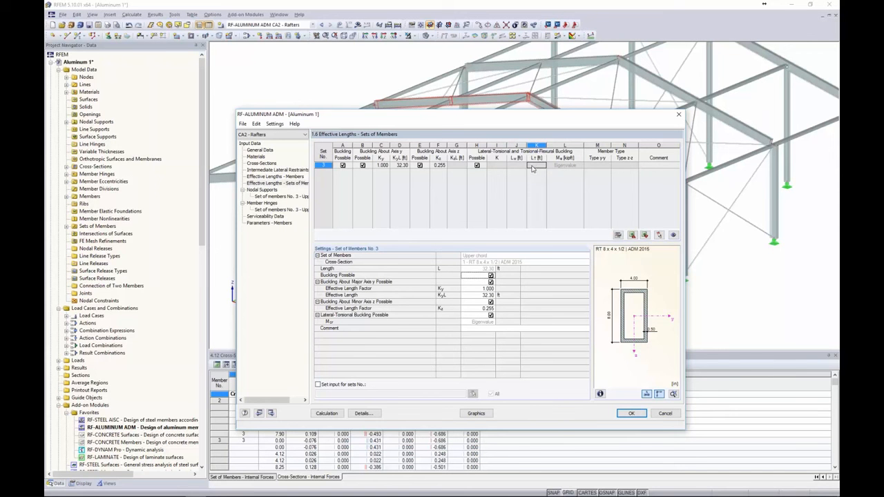
{"action": "left_click", "coordinate": [265, 191]}
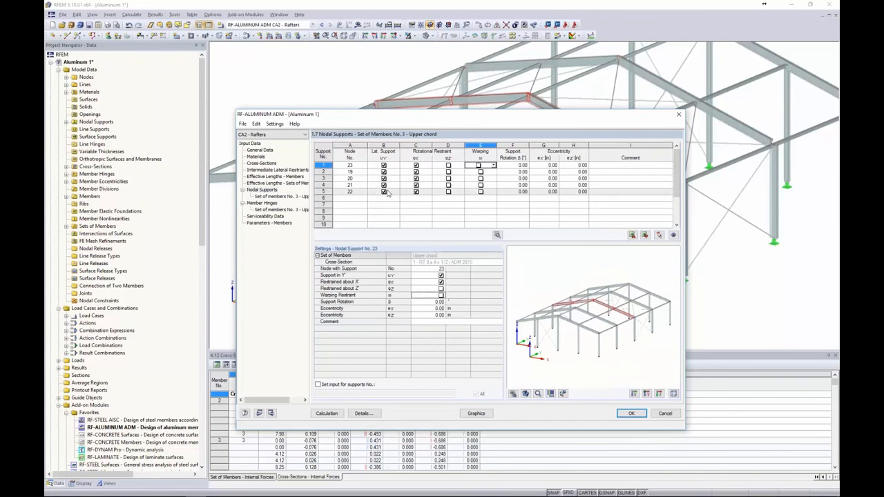
{"action": "left_click", "coordinate": [298, 184]}
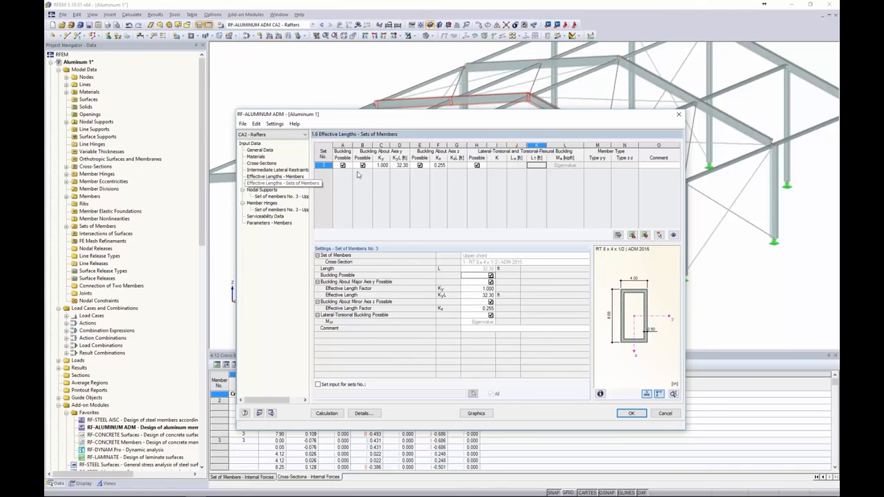
{"action": "left_click", "coordinate": [252, 192]}
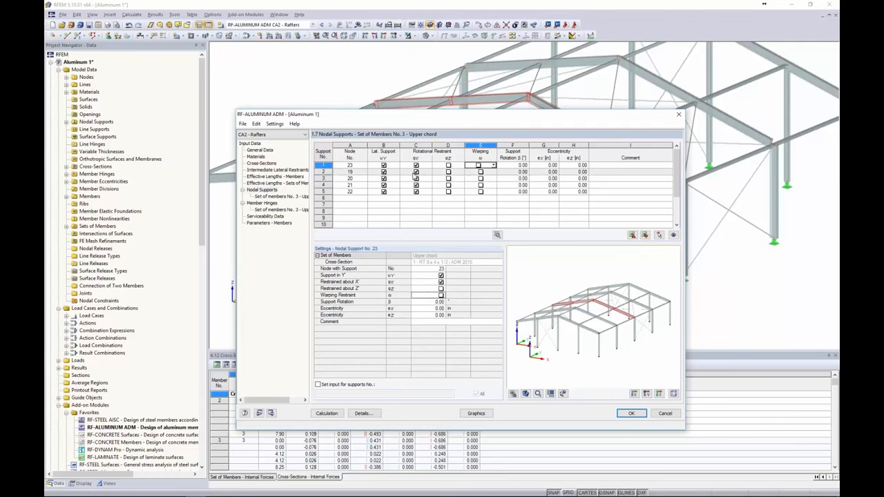
Try a member hinge on rafter member 17 with the member side at Start, and delete the hinge entry.
{"action": "left_click", "coordinate": [263, 203]}
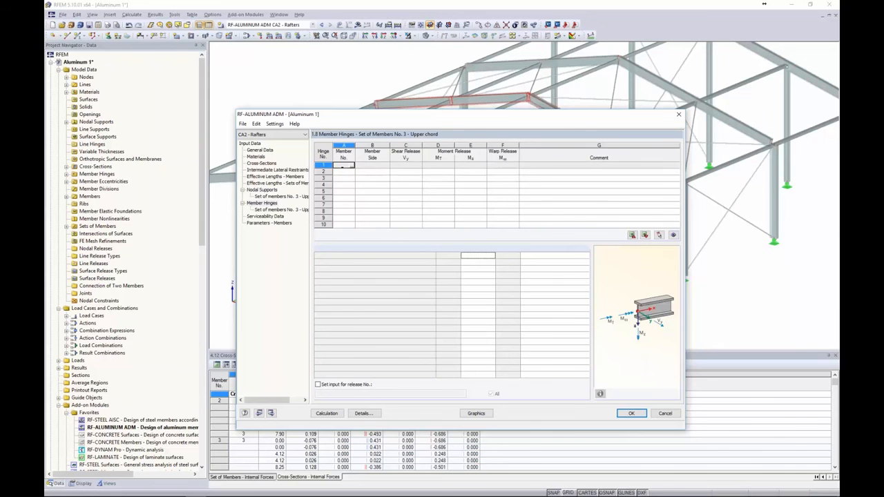
{"action": "left_click", "coordinate": [351, 166]}
{"action": "left_click", "coordinate": [442, 102]}
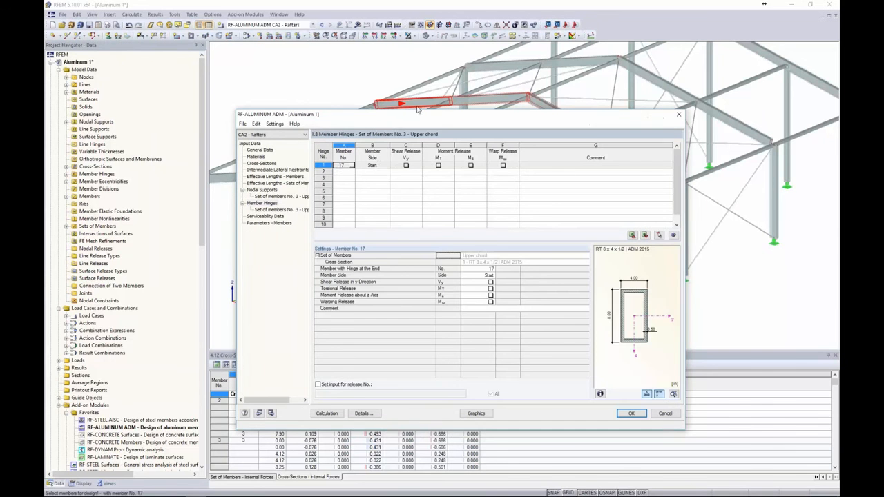
{"action": "left_click", "coordinate": [377, 166]}
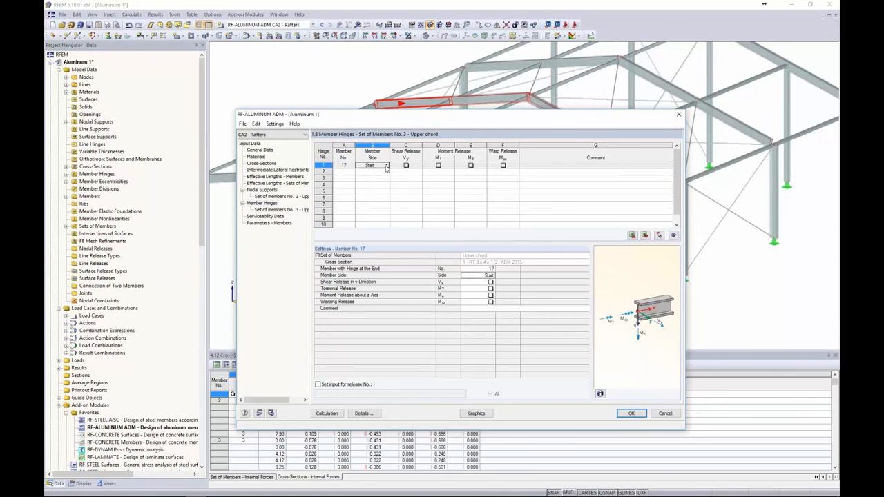
{"action": "left_click", "coordinate": [388, 168]}
{"action": "left_click", "coordinate": [321, 165]}
{"action": "key", "text": "Delete"}
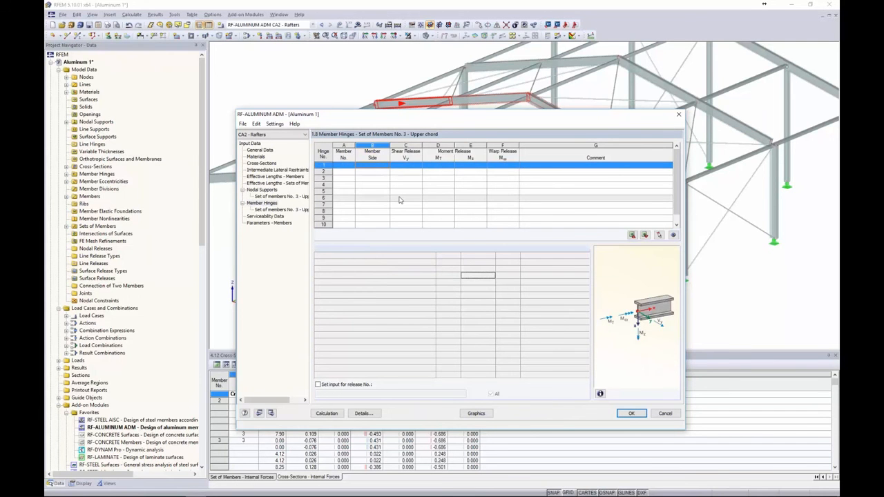
Add rafter members 11 to 14 to the serviceability data as Member entries by picking them in the model.
{"action": "left_click", "coordinate": [274, 216]}
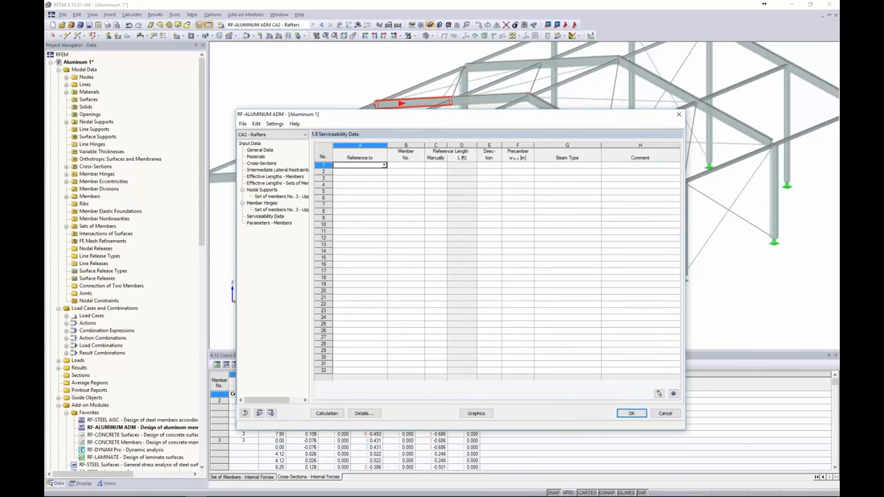
{"action": "left_click", "coordinate": [384, 166]}
{"action": "left_click", "coordinate": [380, 172]}
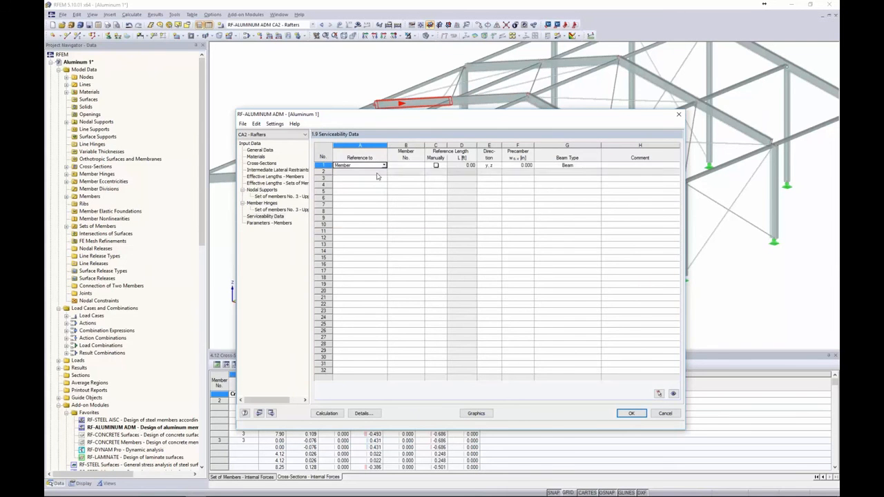
{"action": "left_click", "coordinate": [413, 166]}
{"action": "left_click", "coordinate": [423, 169]}
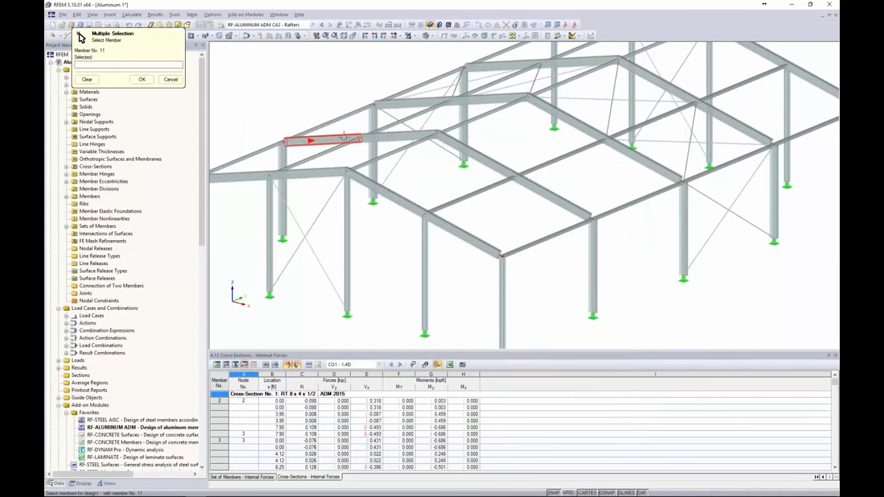
{"action": "left_click", "coordinate": [395, 137]}
{"action": "left_click", "coordinate": [476, 154]}
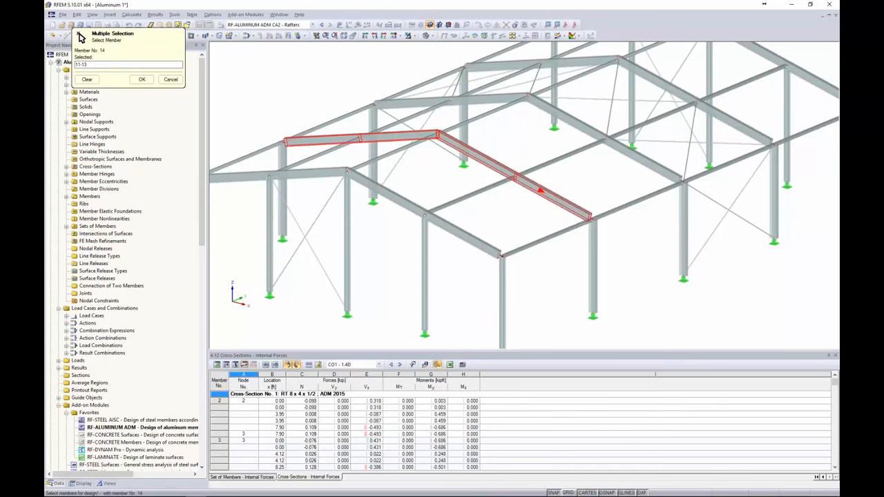
{"action": "left_click", "coordinate": [549, 196]}
{"action": "left_click", "coordinate": [142, 79]}
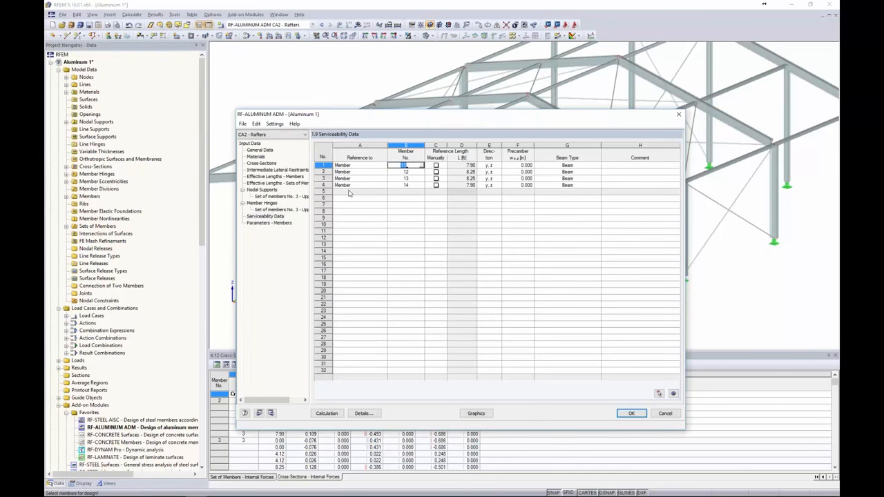
Add set of members No. 3 to the serviceability data by picking it in the model.
{"action": "left_click", "coordinate": [353, 193]}
{"action": "left_click", "coordinate": [384, 192]}
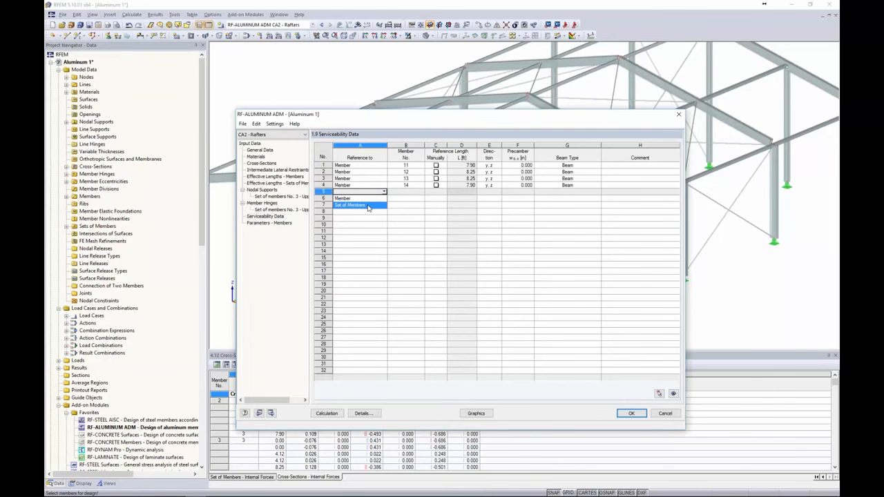
{"action": "left_click", "coordinate": [351, 205]}
{"action": "left_click", "coordinate": [421, 193]}
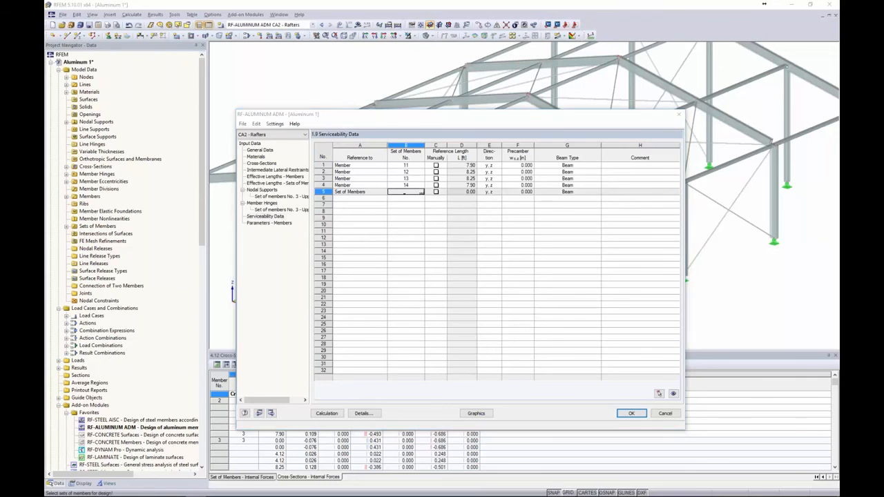
{"action": "left_click", "coordinate": [522, 87]}
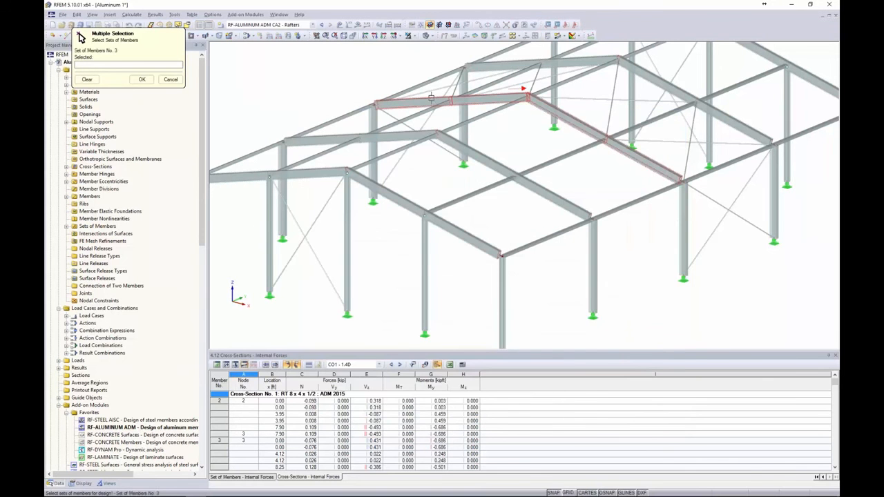
{"action": "left_click", "coordinate": [142, 79]}
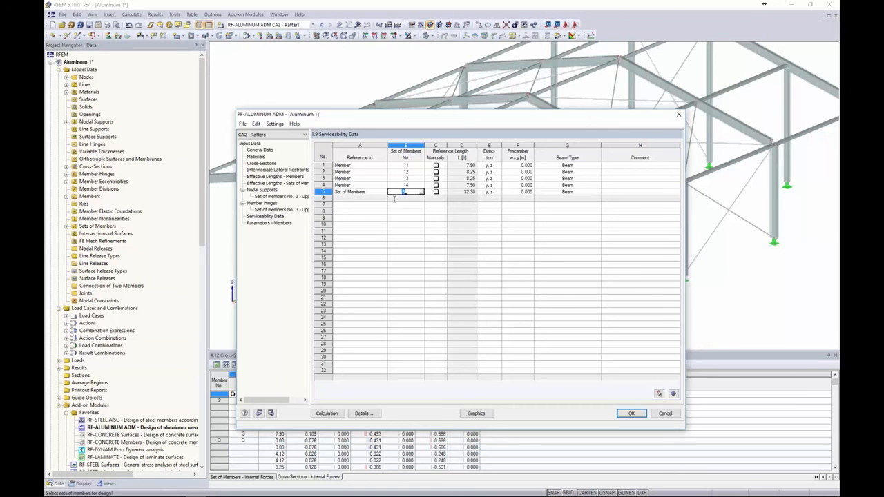
Enable manual reference lengths for members 11, 12, 13 and 14 in the serviceability data.
{"action": "left_click_drag", "start_coordinate": [467, 123], "coordinate": [461, 152]}
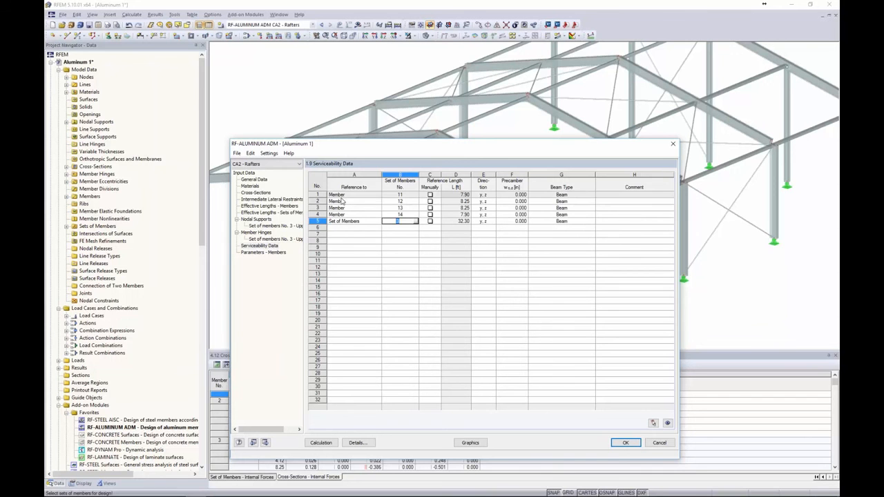
{"action": "left_click", "coordinate": [431, 196]}
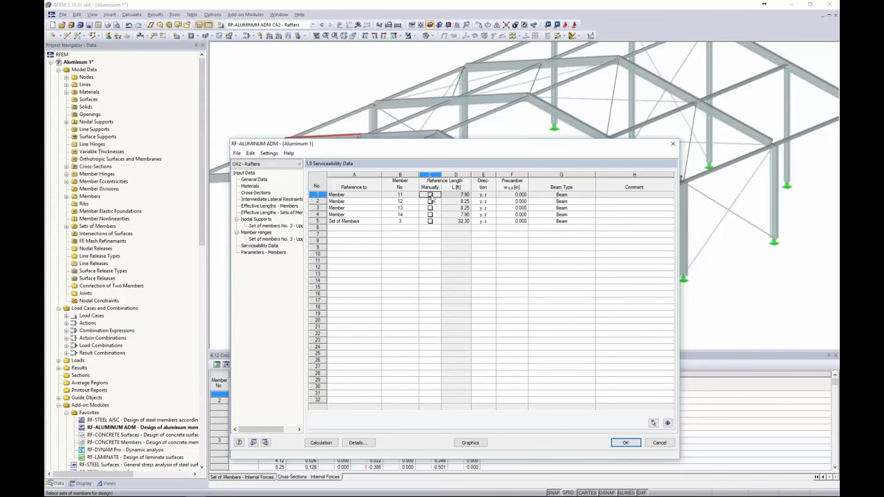
{"action": "left_click", "coordinate": [429, 194]}
{"action": "left_click", "coordinate": [430, 201]}
{"action": "left_click", "coordinate": [430, 208]}
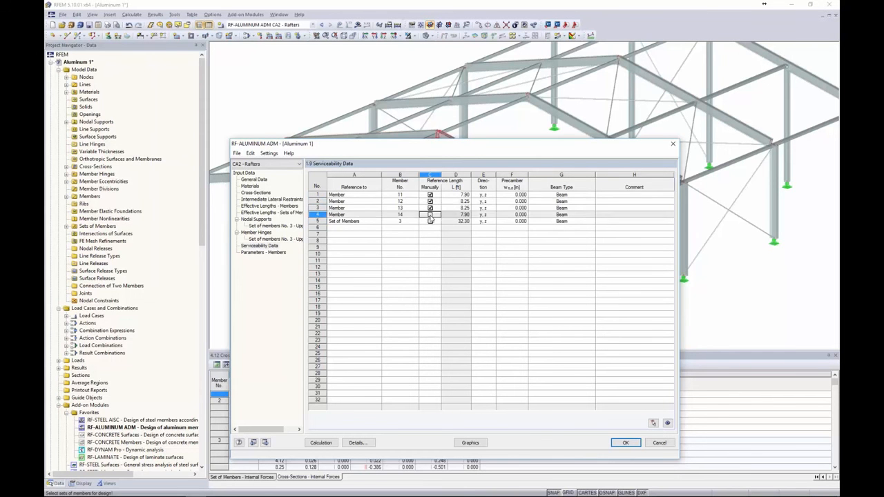
{"action": "left_click", "coordinate": [430, 215]}
Set the serviceability reference length of members 11, 12, 13 and 14 to 32.30 ft each.
{"action": "left_click", "coordinate": [457, 195]}
{"action": "type", "text": "3"}
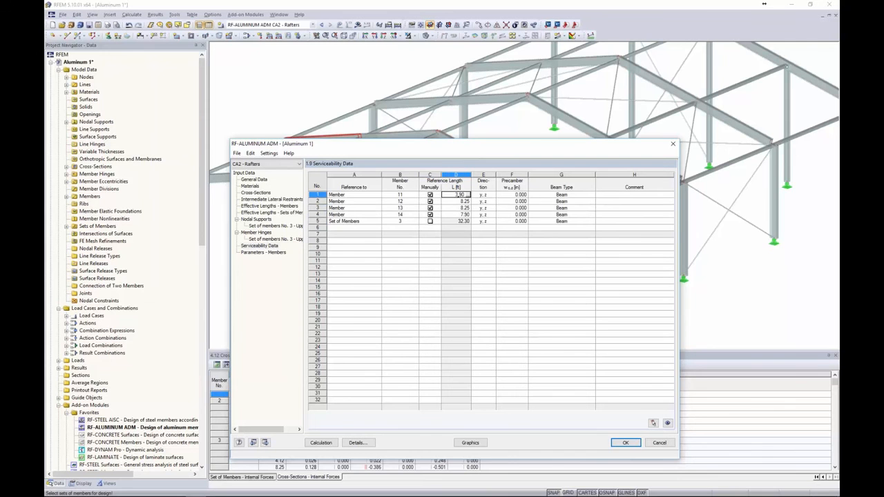
{"action": "type", "text": "2.3"}
{"action": "key", "text": "Return"}
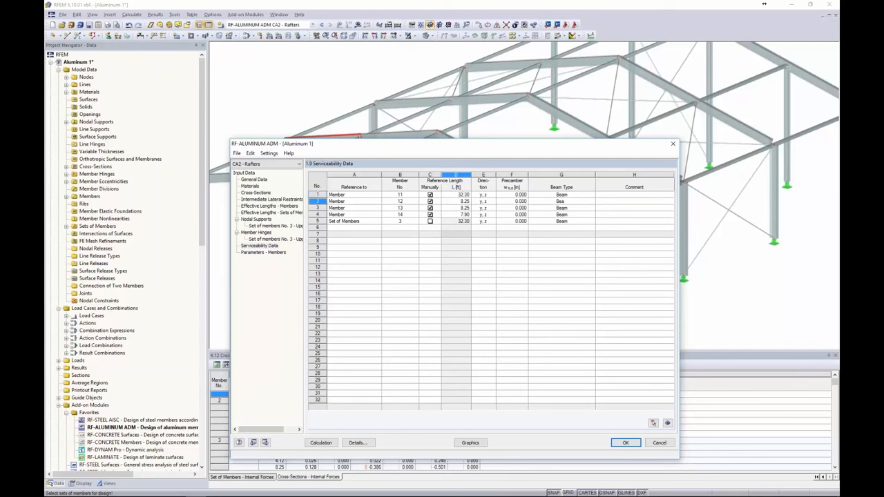
{"action": "type", "text": "32.30"}
{"action": "key", "text": "Return"}
{"action": "type", "text": "32.30"}
{"action": "key", "text": "Return"}
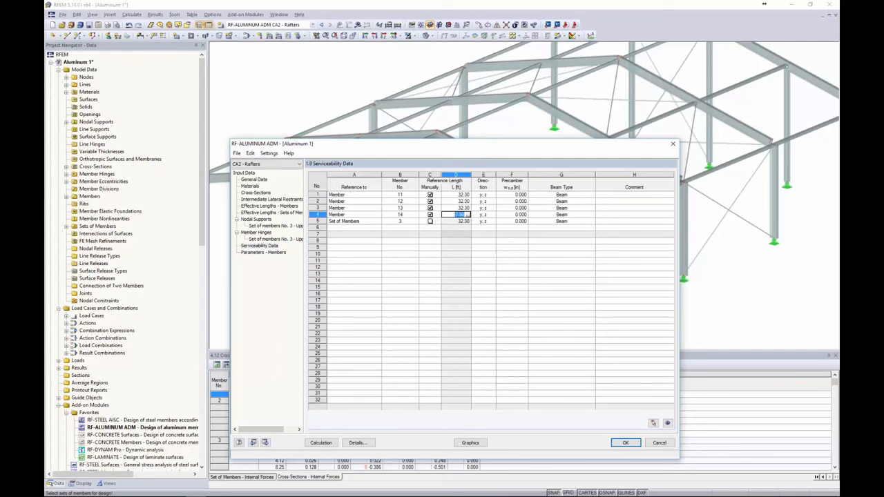
{"action": "type", "text": "32.30"}
{"action": "key", "text": "Return"}
{"action": "left_click", "coordinate": [512, 247]}
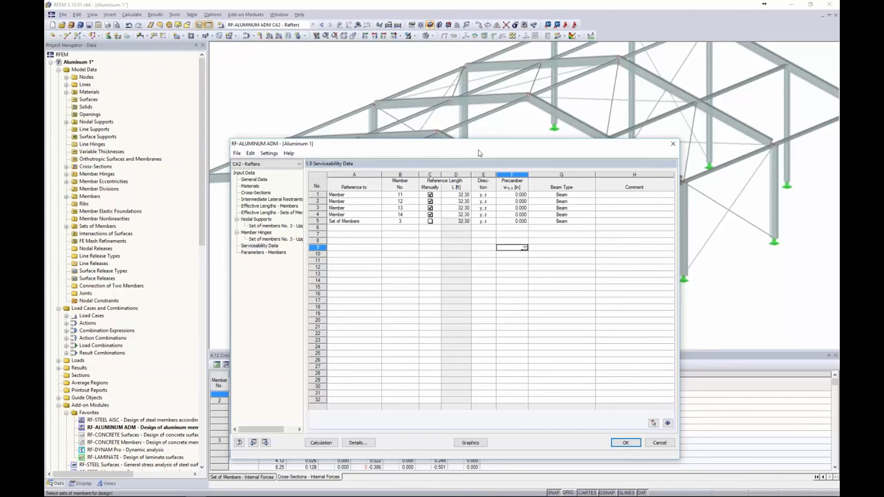
Set the serviceability deformation in the LRFD 2015 design details relative to the undeformed system.
{"action": "left_click_drag", "start_coordinate": [478, 147], "coordinate": [468, 94]}
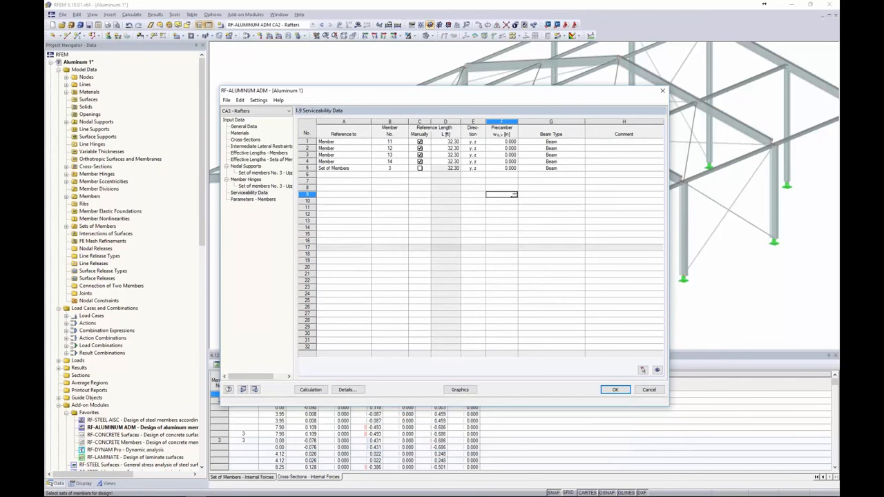
{"action": "left_click", "coordinate": [346, 390]}
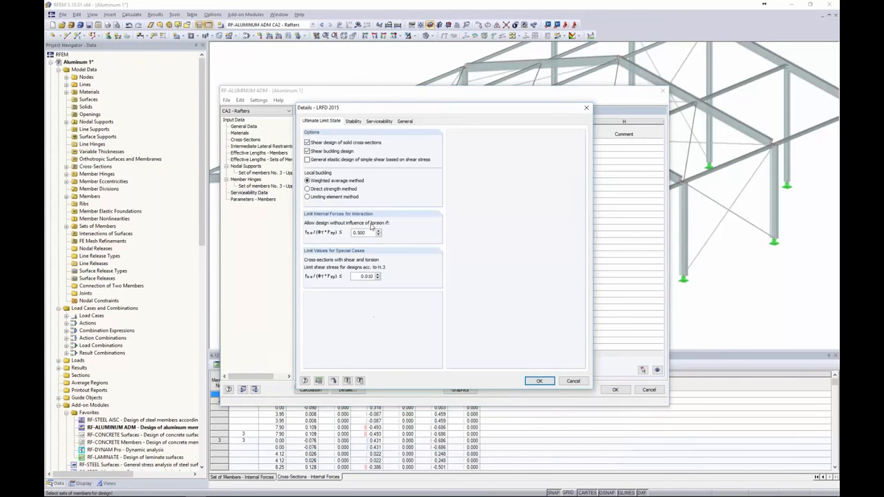
{"action": "left_click", "coordinate": [376, 122]}
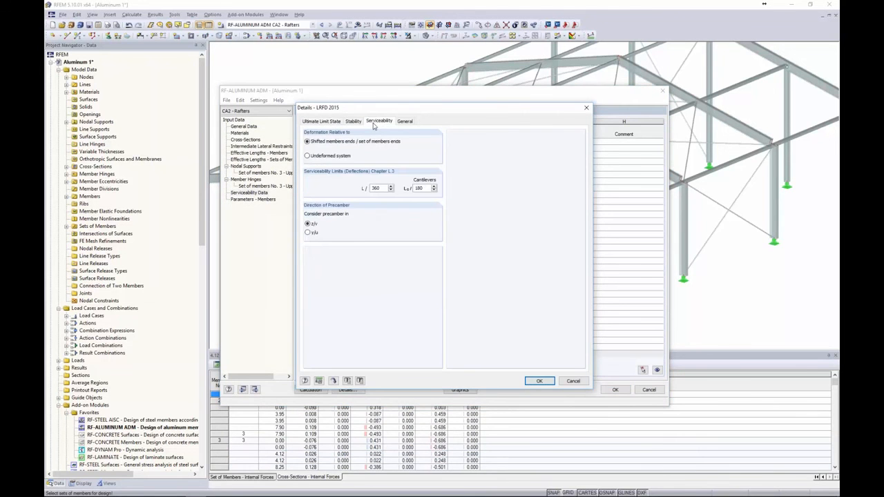
{"action": "left_click", "coordinate": [308, 156]}
{"action": "left_click_drag", "start_coordinate": [420, 112], "coordinate": [379, 218]}
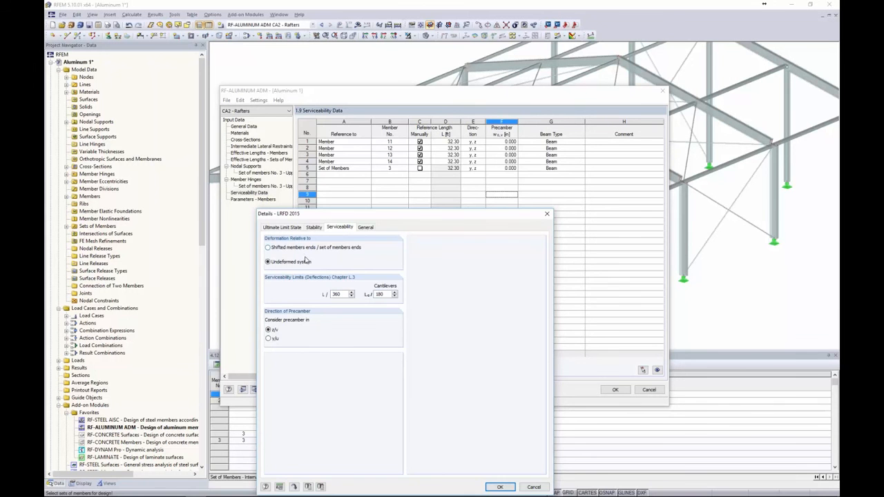
{"action": "left_click_drag", "start_coordinate": [341, 215], "coordinate": [345, 125]}
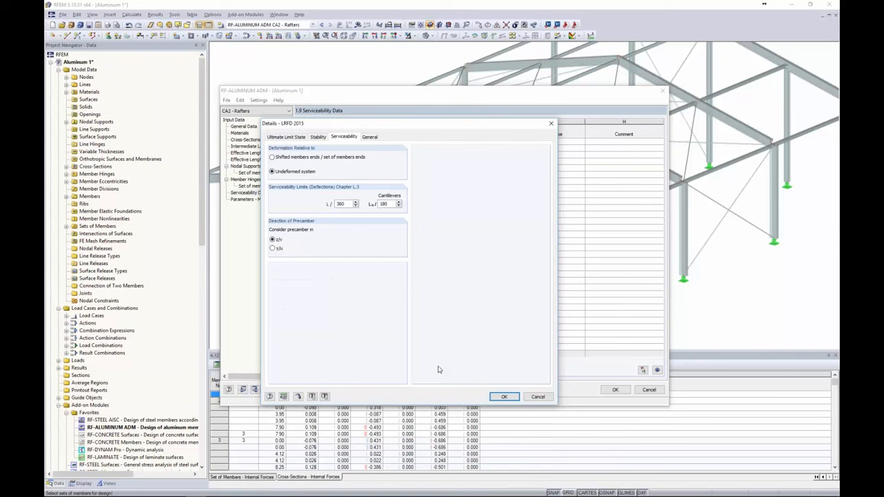
{"action": "left_click", "coordinate": [503, 397]}
Calculate the CA2 - Rafters design case and review the design results by set of members and by member.
{"action": "left_click", "coordinate": [246, 200]}
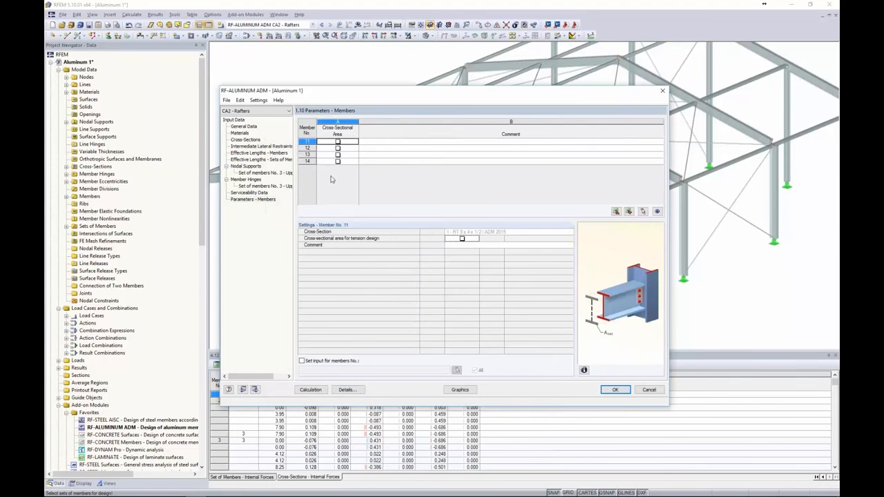
{"action": "left_click", "coordinate": [310, 390]}
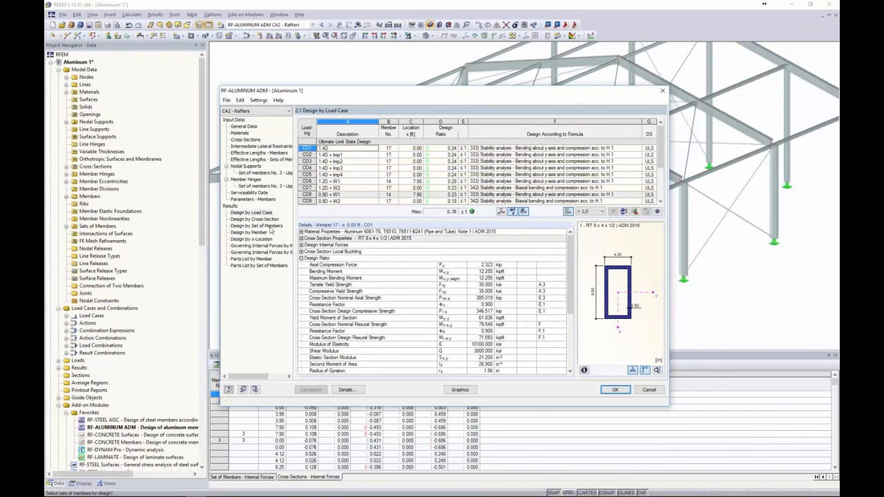
{"action": "left_click", "coordinate": [268, 227]}
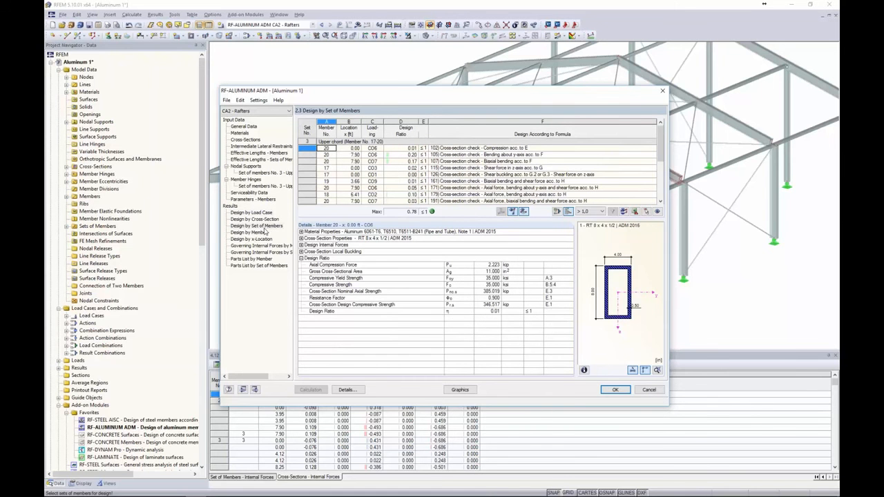
{"action": "left_click", "coordinate": [259, 233]}
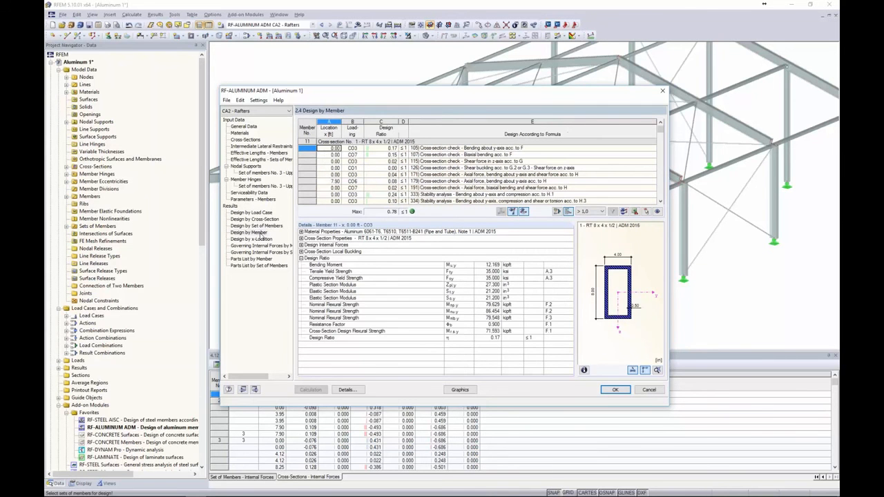
{"action": "left_click_drag", "start_coordinate": [660, 129], "coordinate": [659, 176]}
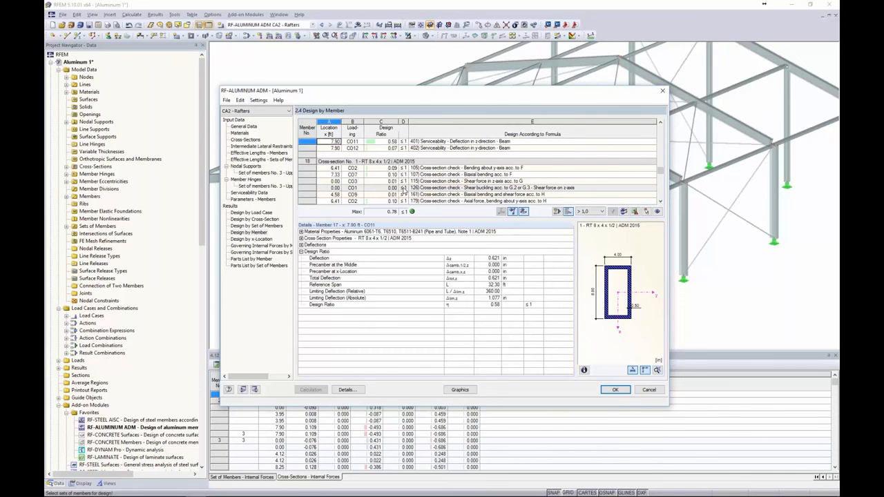
Display the rafter design ratios graphically on the model and switch the diagrams from ultimate to serviceability limit state.
{"action": "left_click", "coordinate": [453, 391]}
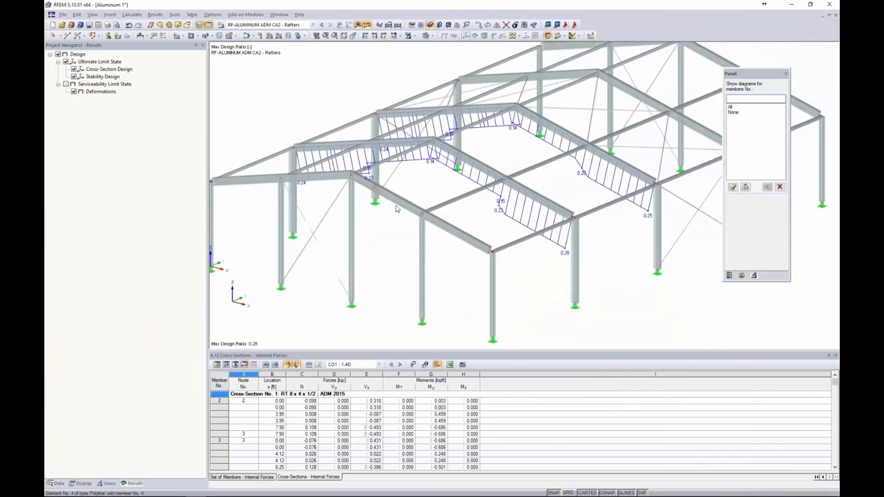
{"action": "middle_click_drag", "start_coordinate": [416, 193], "coordinate": [415, 219], "text": "ctrl"}
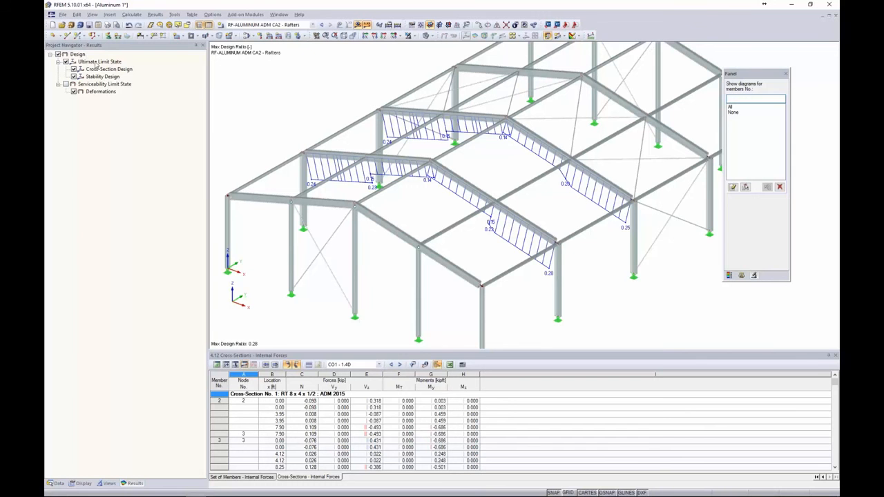
{"action": "scroll", "coordinate": [450, 191], "scroll_direction": "up", "scroll_amount": 2}
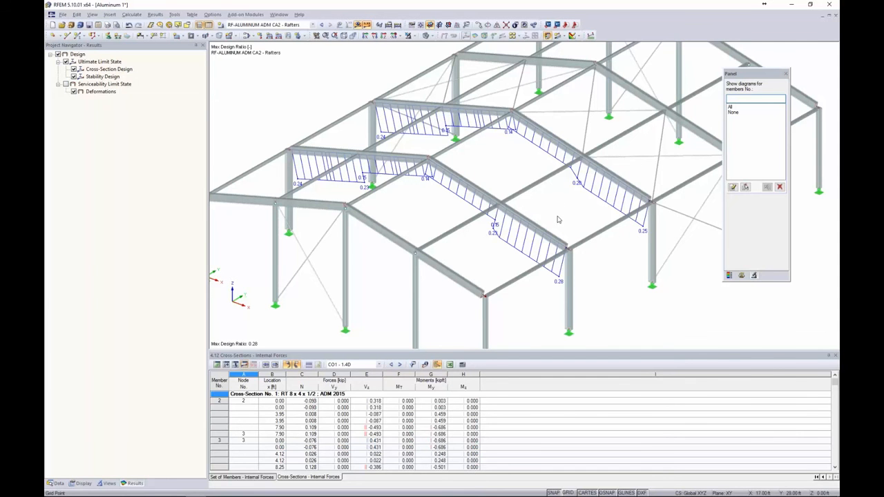
{"action": "left_click", "coordinate": [65, 83]}
{"action": "left_click", "coordinate": [65, 62]}
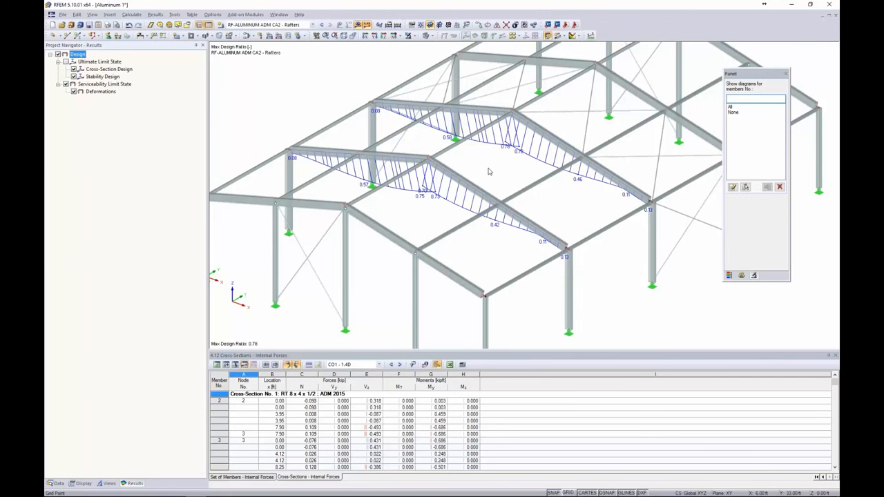
Inspect the optimization options of the RT 8 x 4 x 1/2 rafter section and the cross-section design ratios of case CA1 - Columns & Braces.
{"action": "left_click", "coordinate": [245, 15]}
{"action": "left_click", "coordinate": [250, 25]}
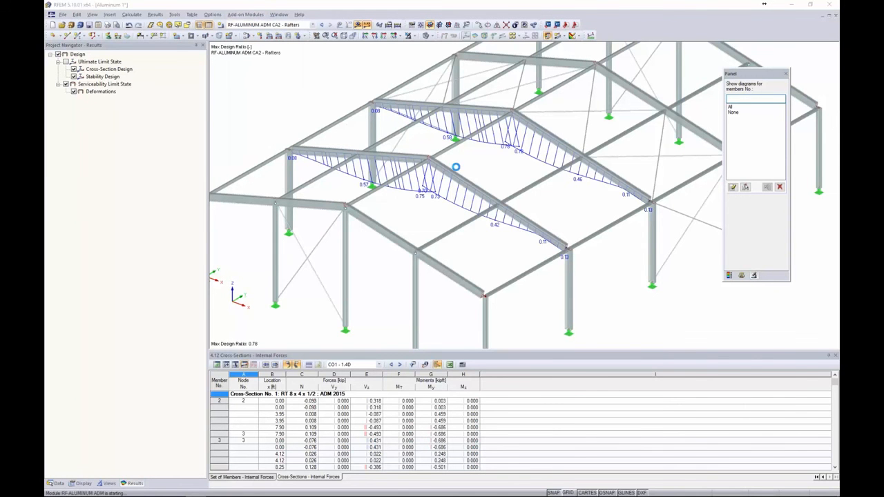
{"action": "left_click", "coordinate": [243, 142]}
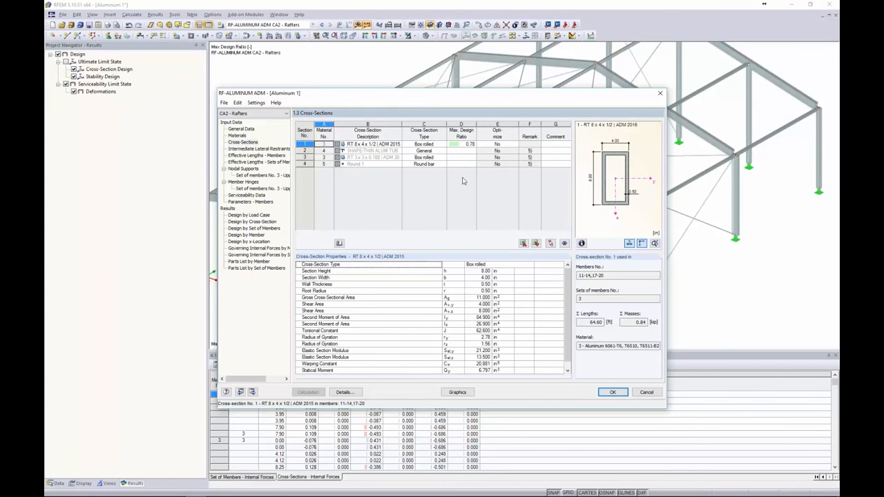
{"action": "left_click", "coordinate": [496, 144]}
{"action": "left_click", "coordinate": [515, 145]}
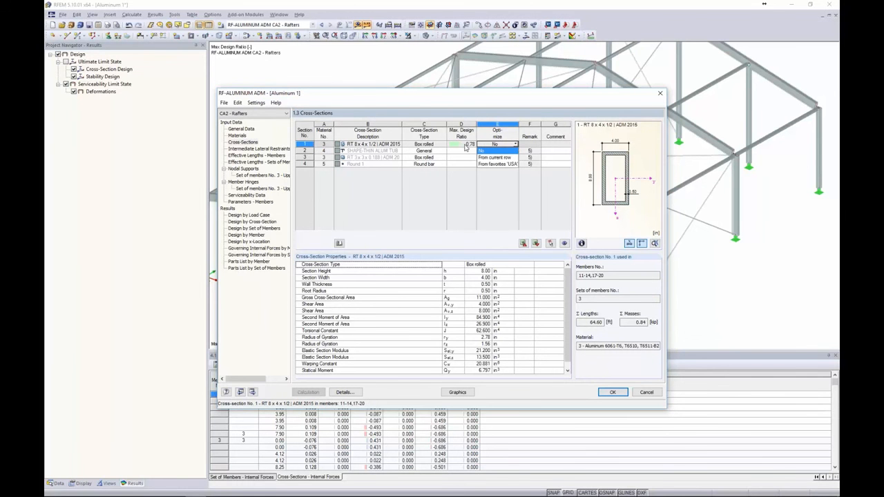
{"action": "left_click", "coordinate": [467, 178]}
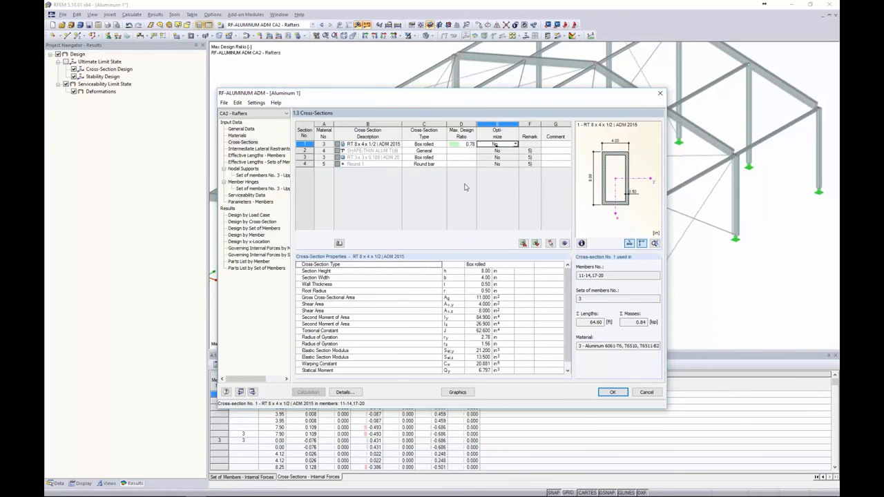
{"action": "left_click", "coordinate": [246, 115]}
{"action": "left_click", "coordinate": [244, 122]}
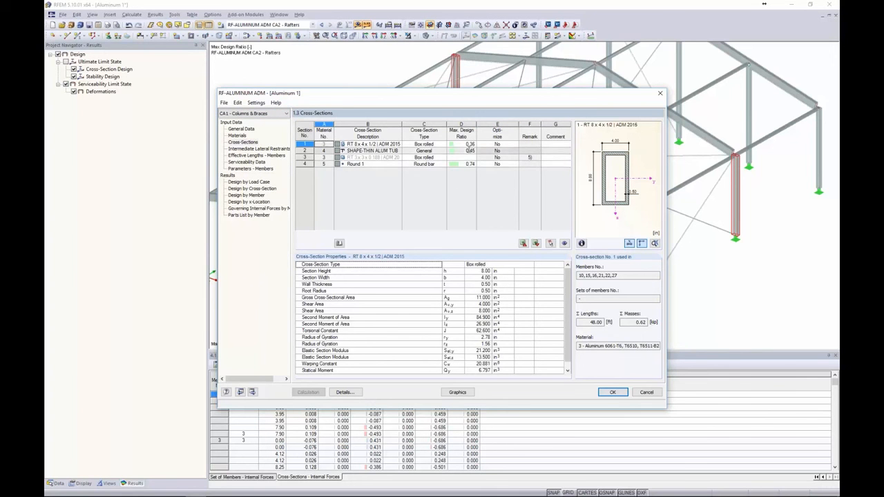
Set the RT 8 x 4 x 1/2 section to optimize from the current row, inspect its export options, and discard the module changes.
{"action": "left_click", "coordinate": [503, 143]}
{"action": "left_click", "coordinate": [515, 144]}
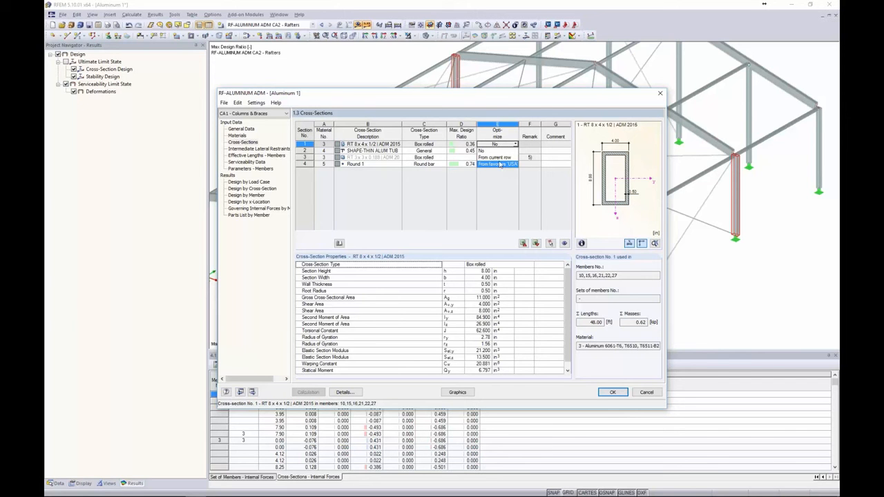
{"action": "left_click", "coordinate": [495, 158]}
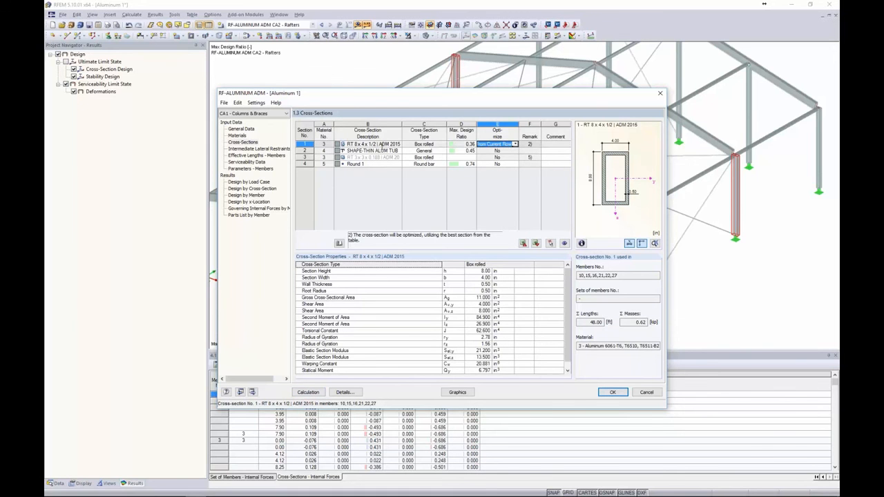
{"action": "right_click", "coordinate": [373, 144]}
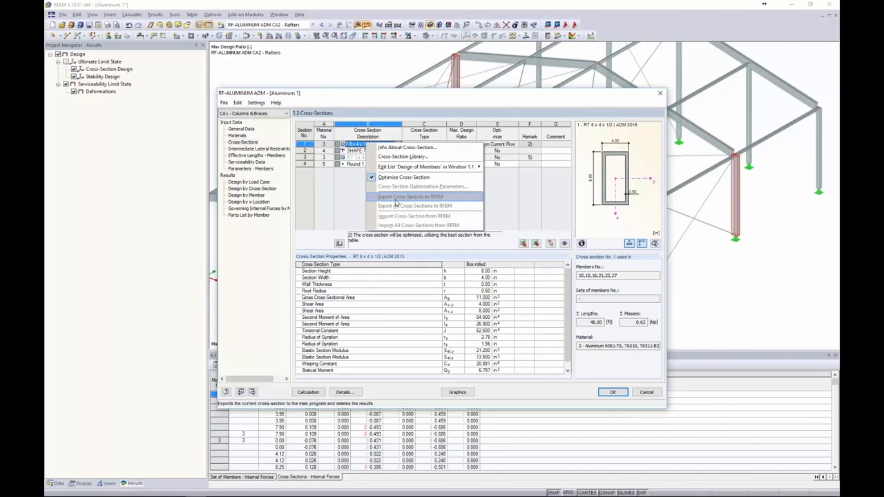
{"action": "left_click", "coordinate": [492, 203]}
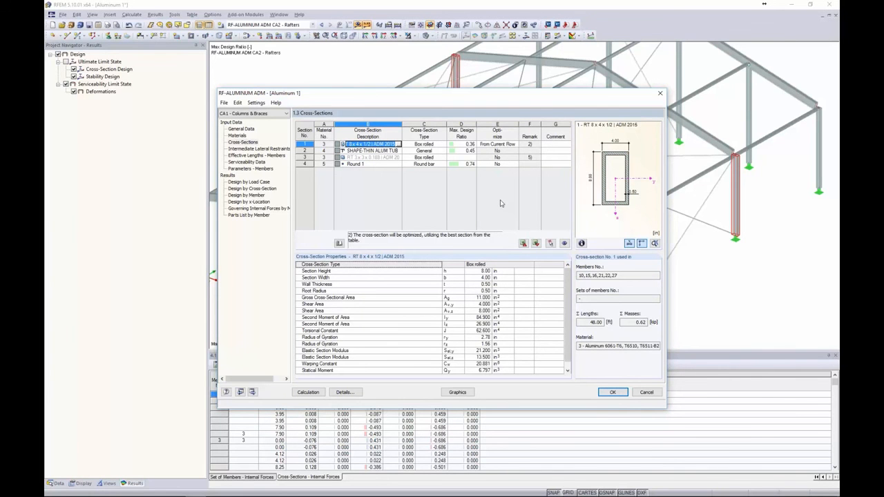
{"action": "left_click", "coordinate": [647, 394]}
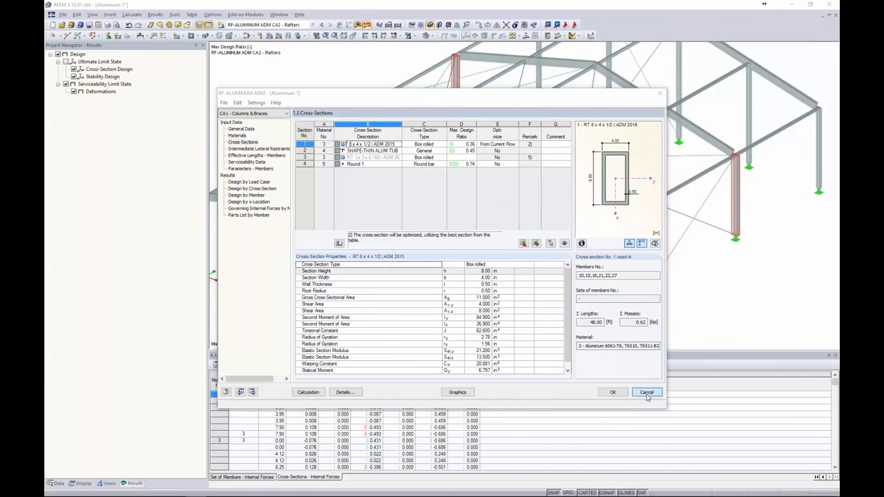
{"action": "left_click", "coordinate": [424, 262]}
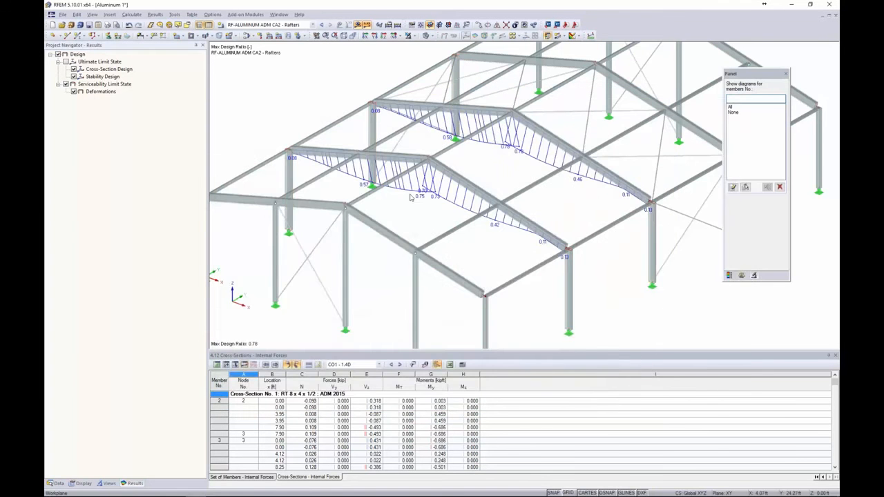
{"action": "key", "text": "alt+Tab"}
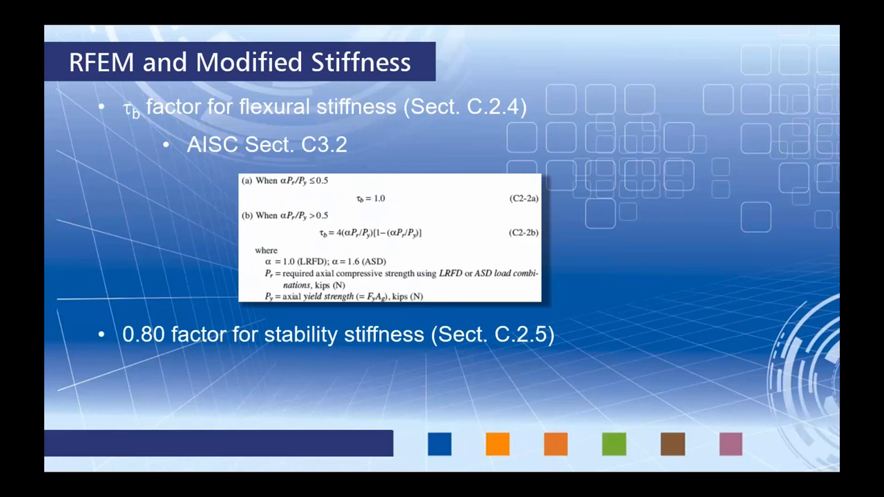
{"action": "key", "text": "Right"}
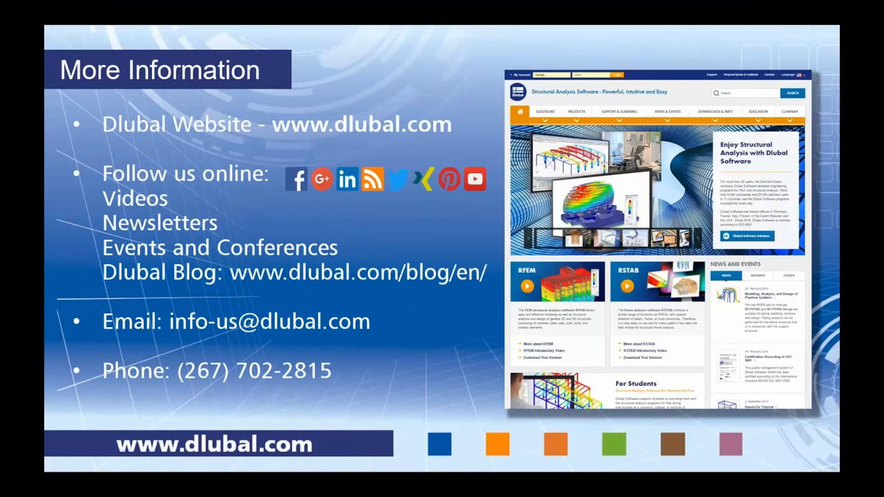